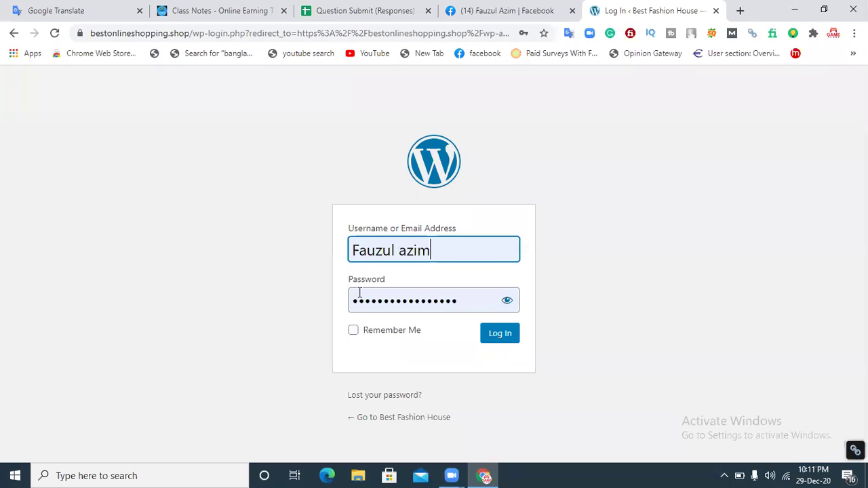
Step: Log in to the Best Fashion House admin and open Appearance > Themes
click(497, 336)
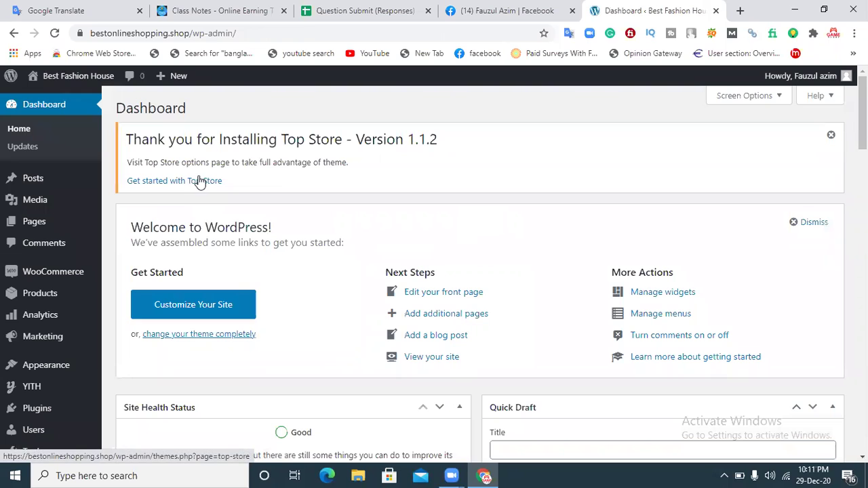
mouse_move(78, 211)
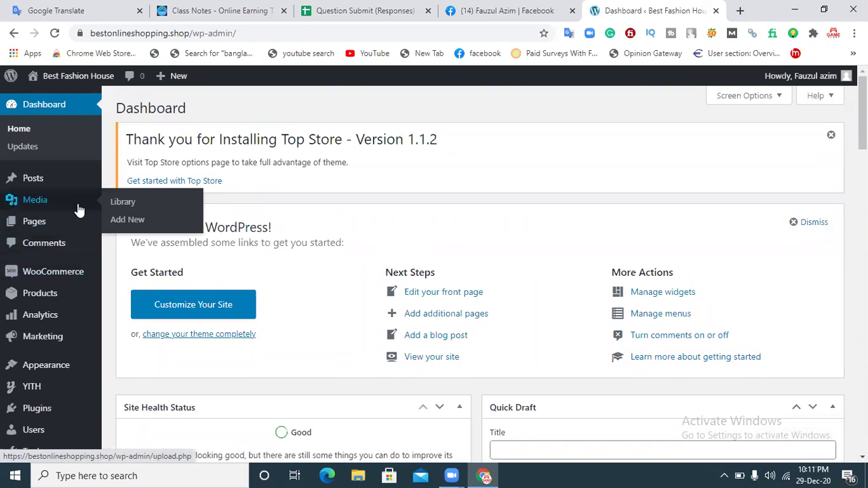
mouse_move(58, 373)
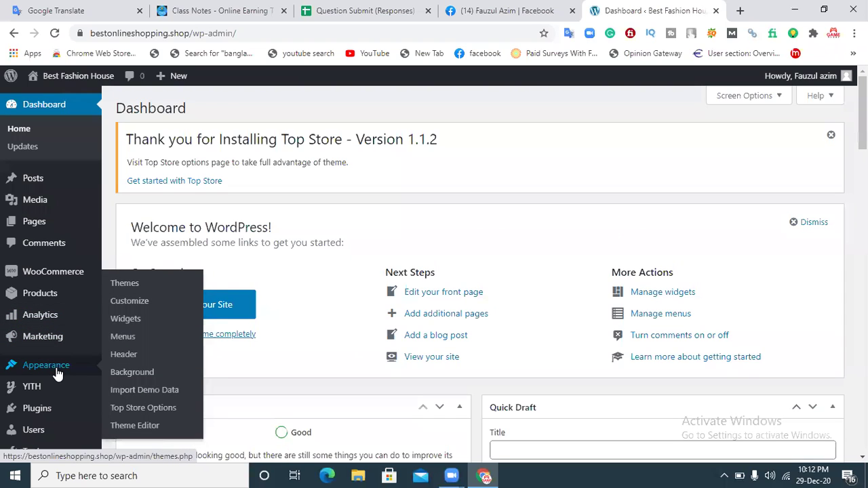
click(129, 285)
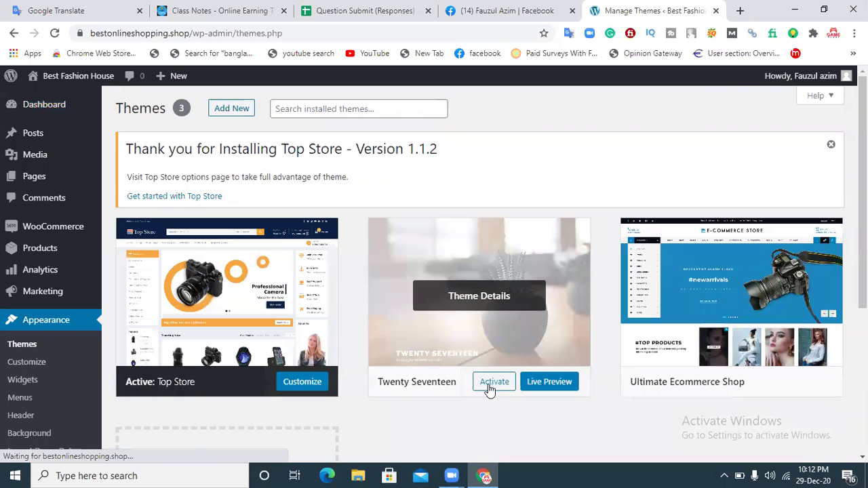
Step: Activate Twenty Seventeen, then delete Top Store from its Theme Details and confirm
click(489, 390)
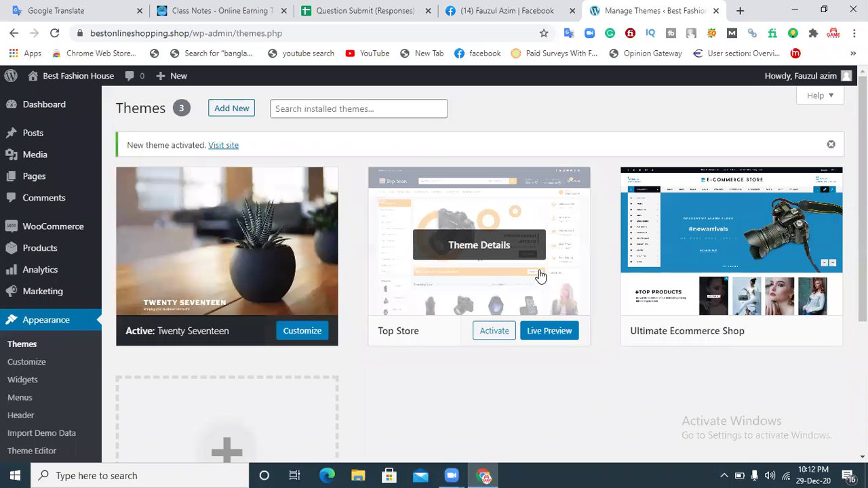
click(516, 253)
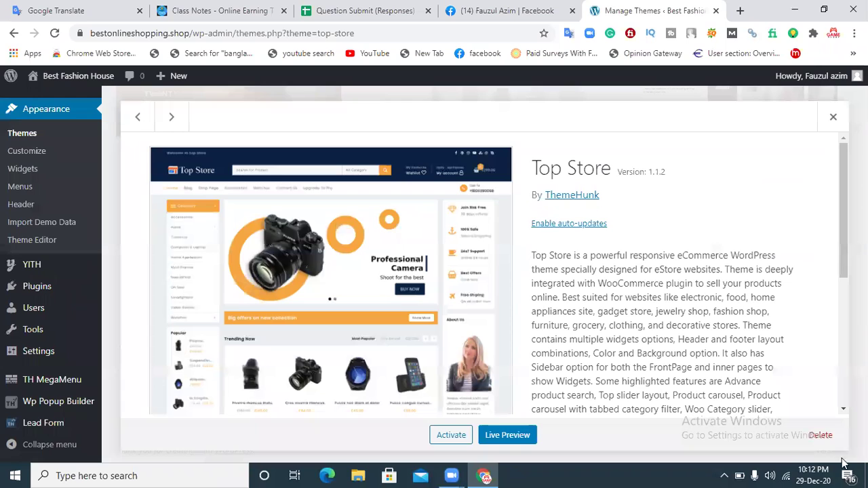
click(821, 435)
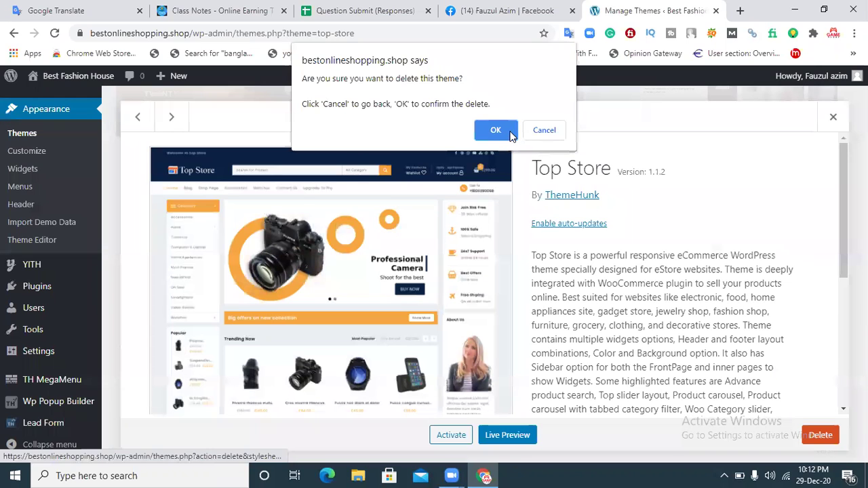
click(511, 133)
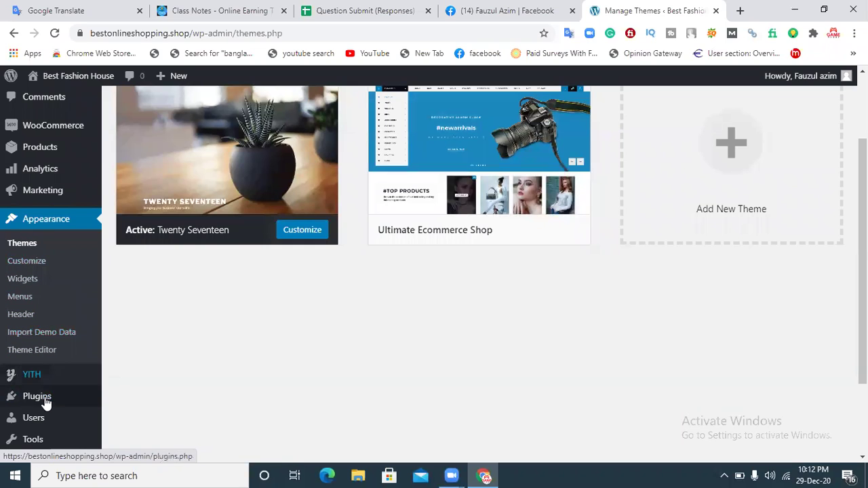
Step: Bulk-deactivate all installed plugins on the Installed Plugins page
mouse_move(20, 398)
click(139, 390)
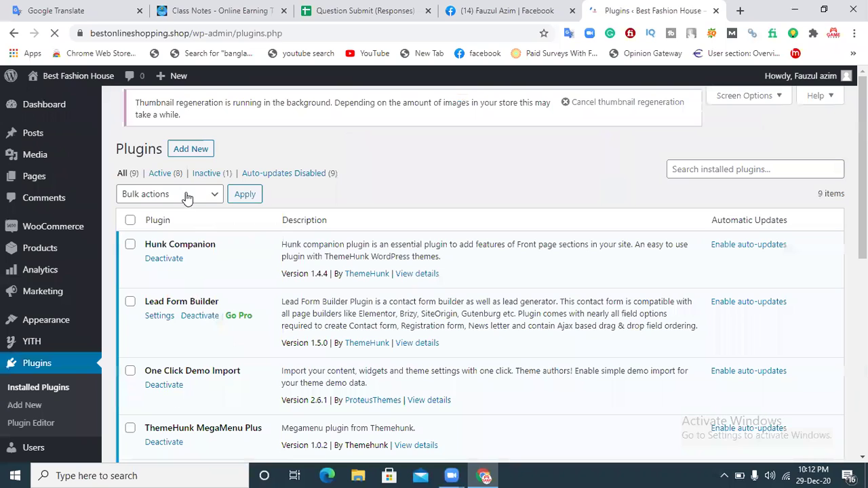
click(187, 195)
click(170, 233)
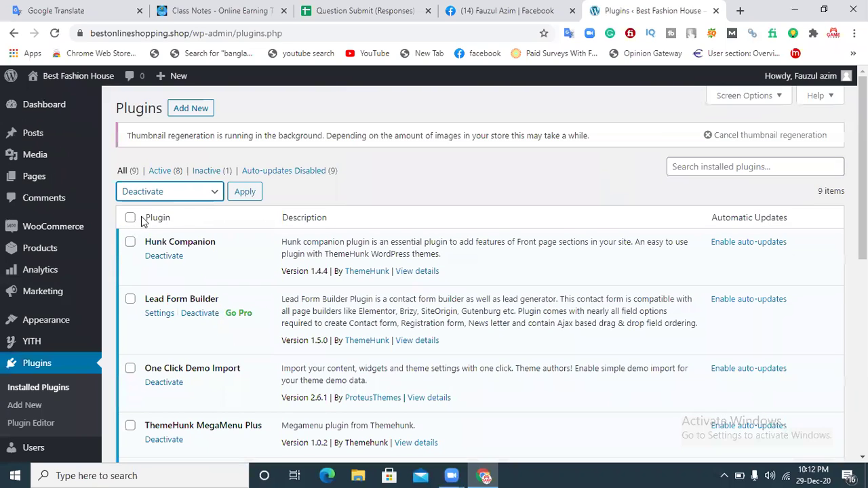
click(244, 193)
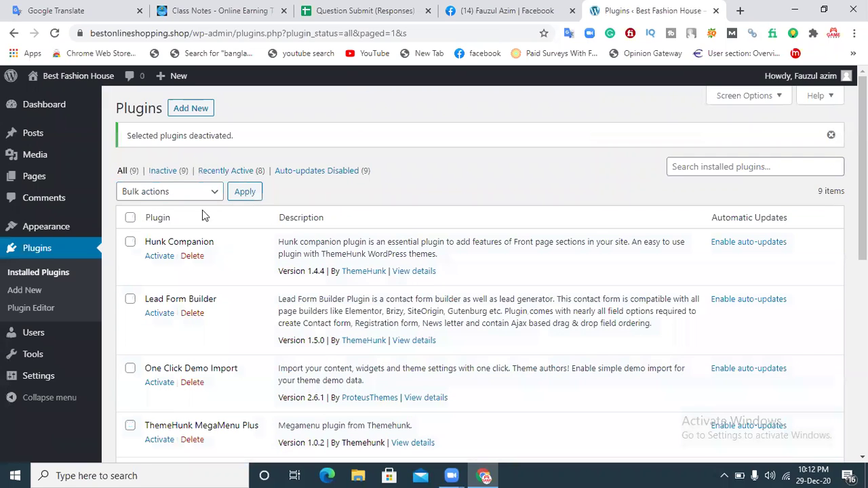
Step: Select all plugins, bulk-delete them with confirmation, and reload the Plugins page
click(131, 217)
click(160, 194)
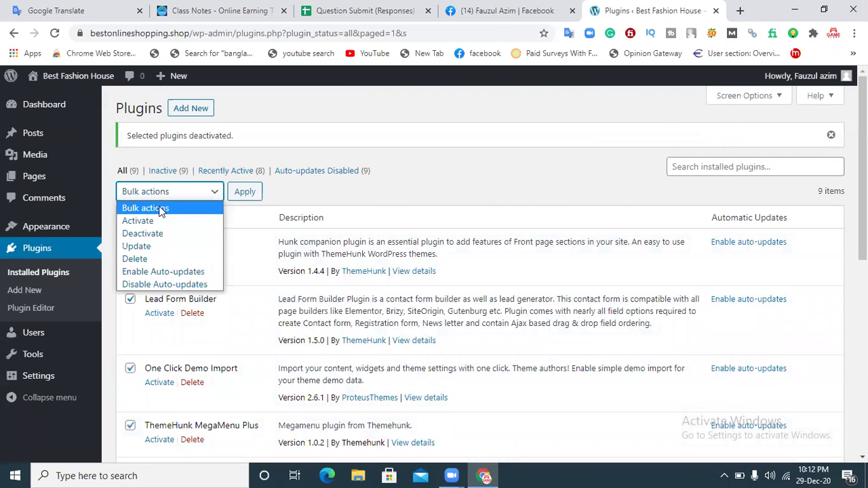
click(152, 256)
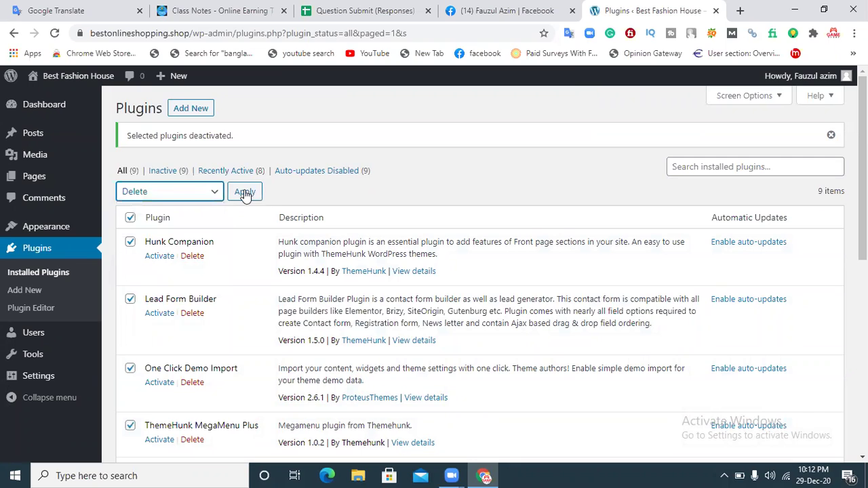
click(245, 193)
click(510, 122)
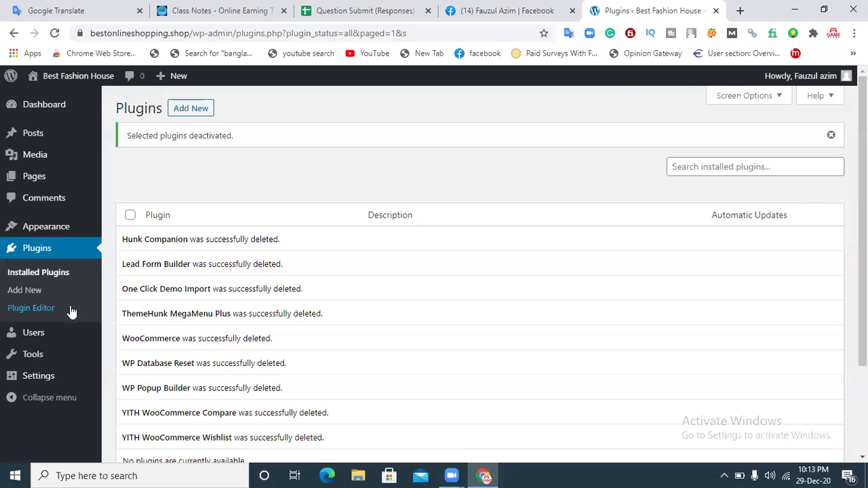
click(24, 290)
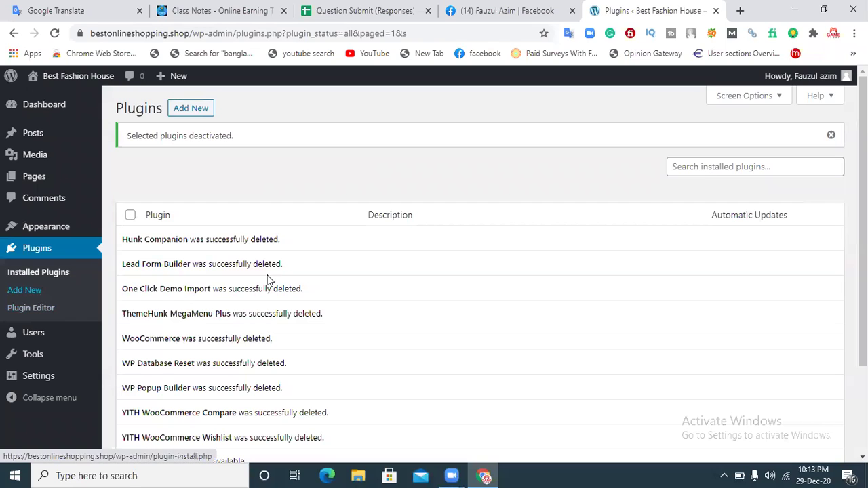
click(691, 166)
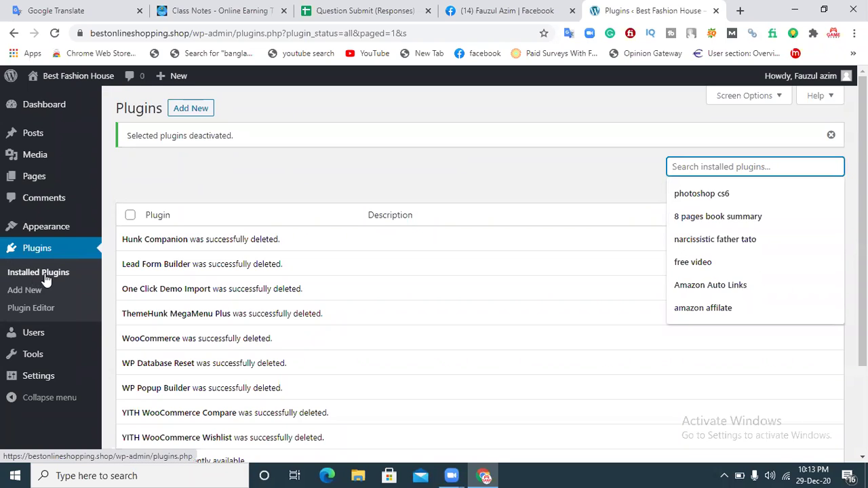
click(54, 34)
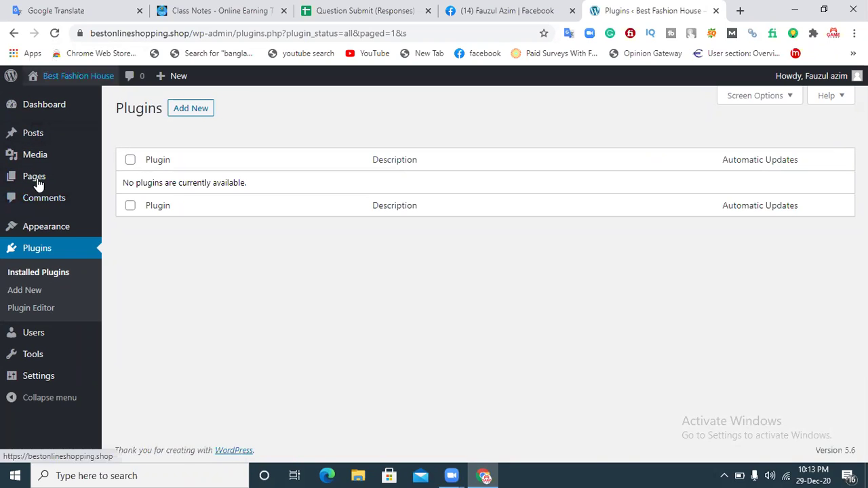
Step: On Add New plugins, search the directory for 'website restore'
click(178, 113)
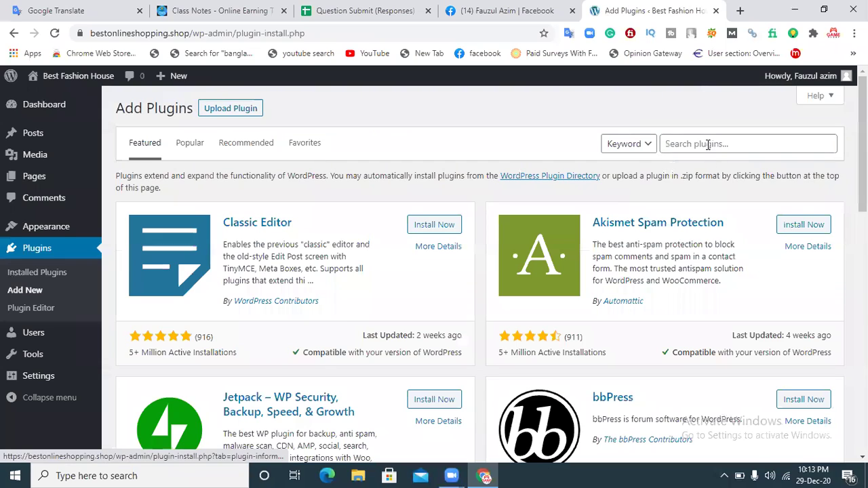
click(707, 144)
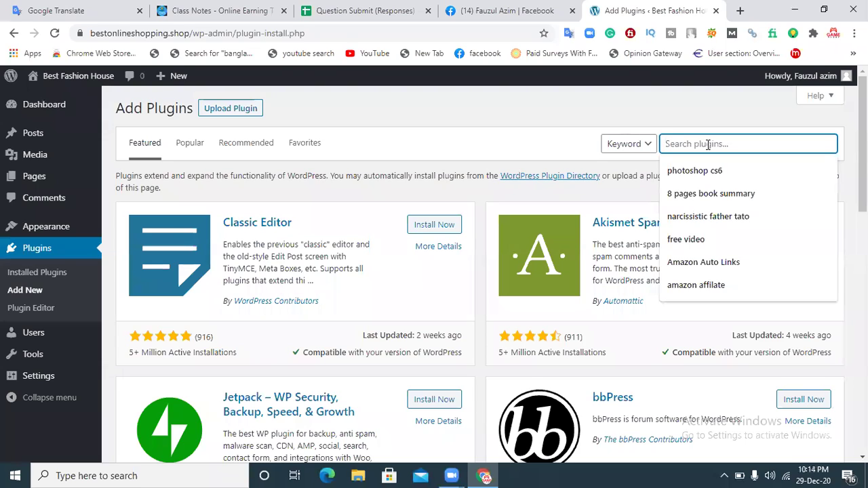
text(t)
key(BackSpace)
text(websi)
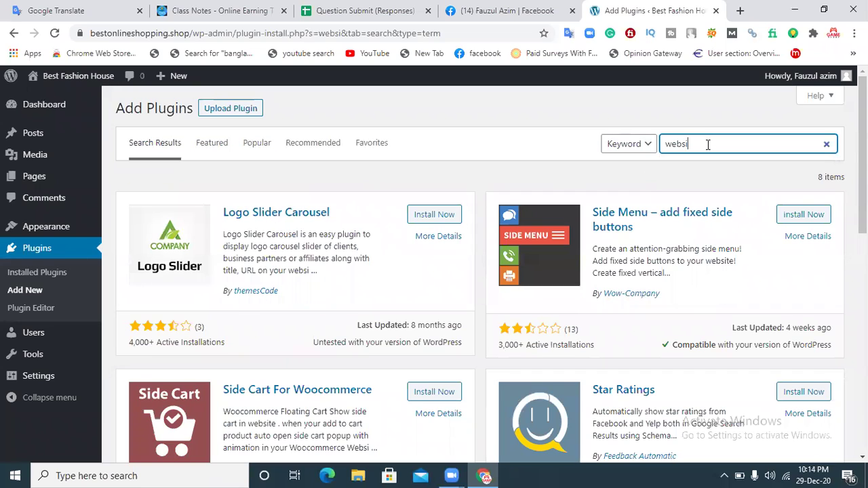
text(te restore)
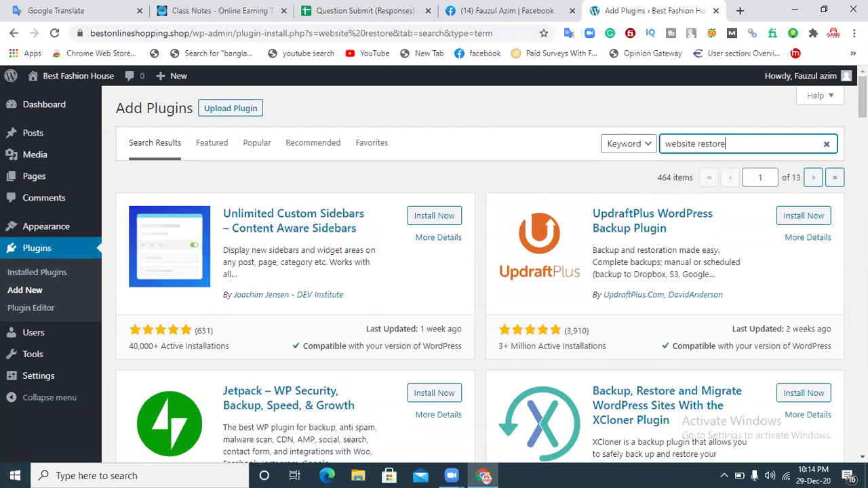
Step: Scroll the 'website restore' results, then select 'website' in the search box
scroll(862, 102, down, 1)
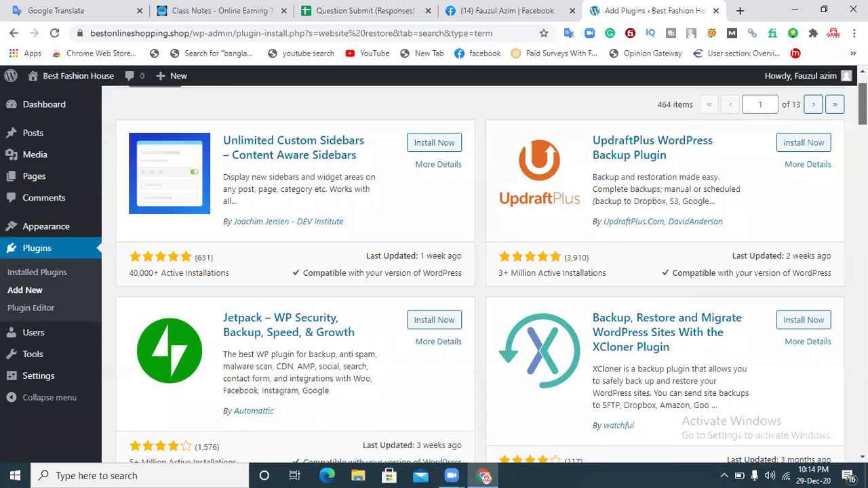
scroll(480, 273, down, 2)
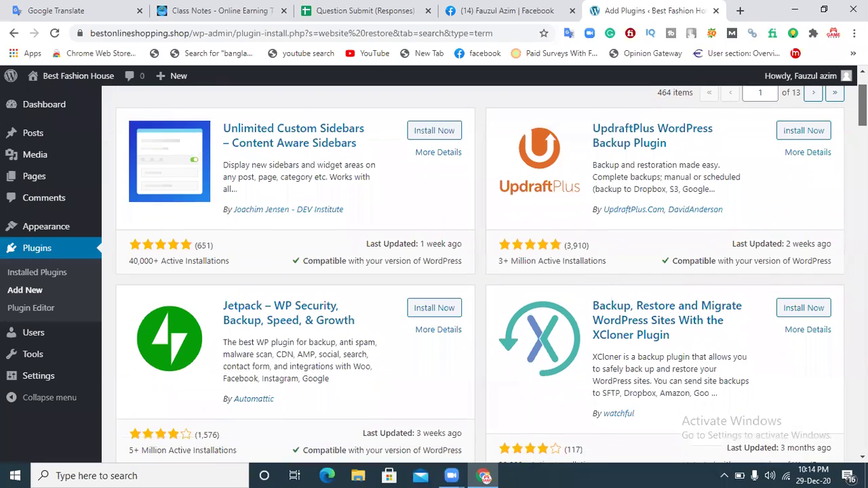
scroll(480, 273, down, 1)
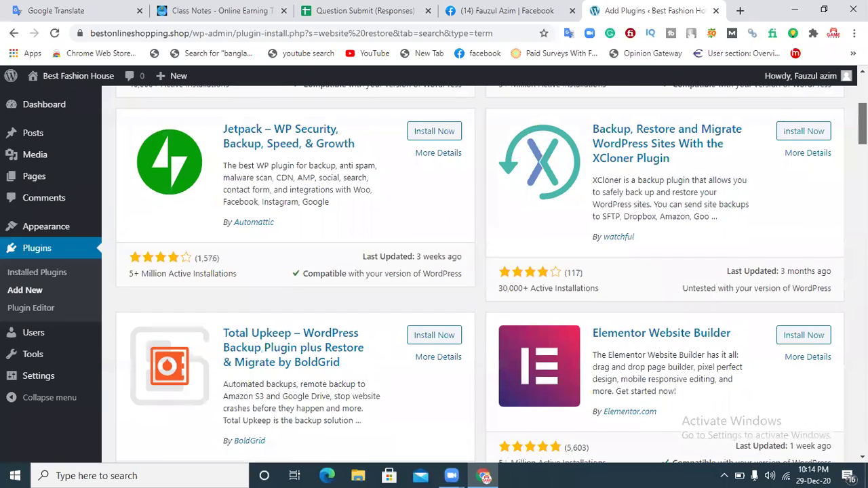
scroll(480, 273, down, 4)
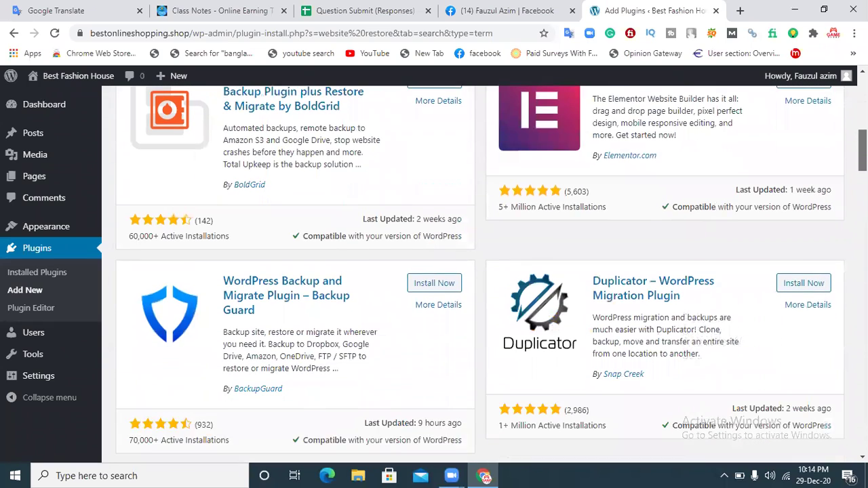
scroll(480, 273, down, 3)
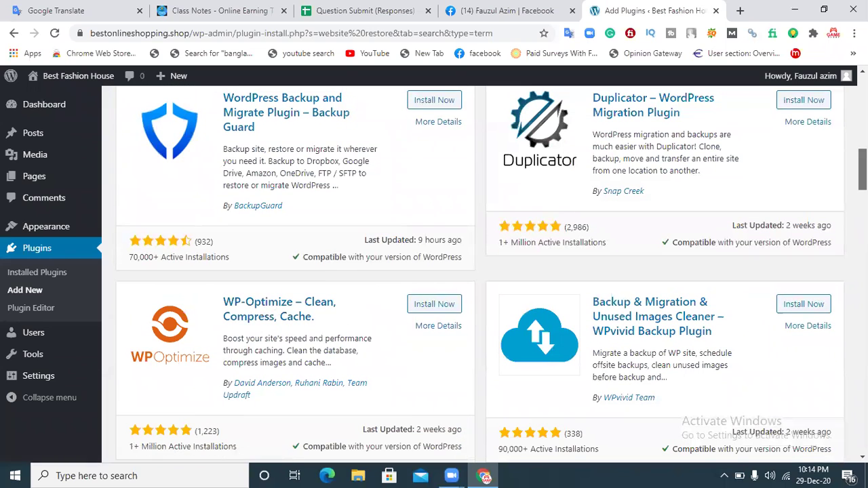
scroll(318, 313, down, 2)
scroll(480, 275, down, 3)
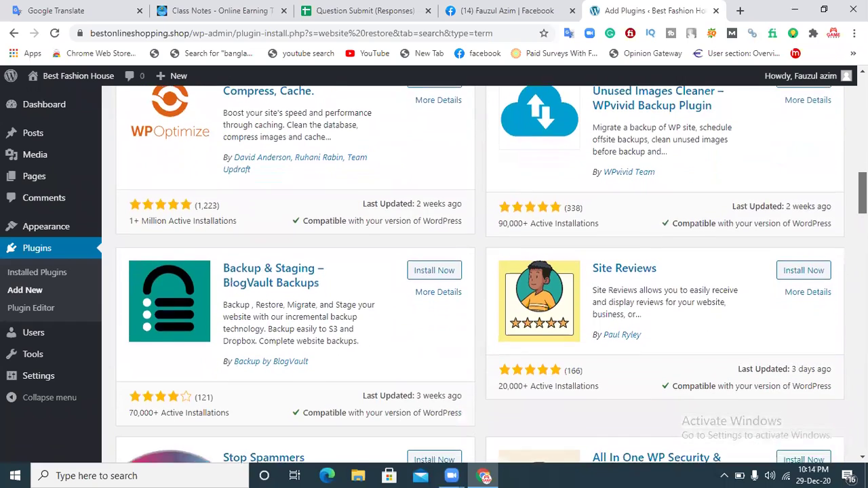
scroll(480, 274, down, 3)
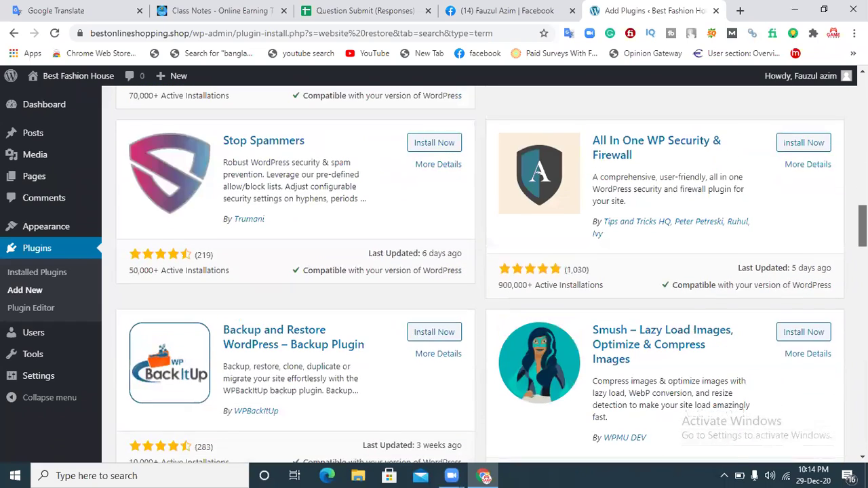
scroll(480, 275, up, 15)
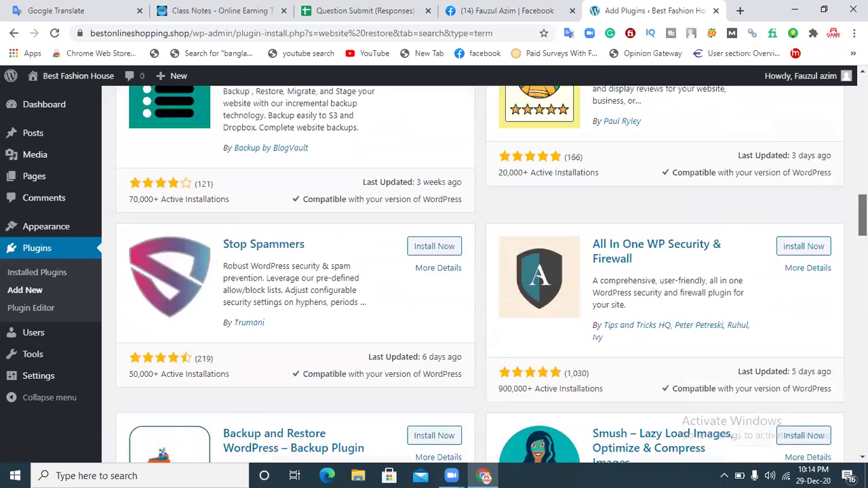
scroll(722, 135, up, 2)
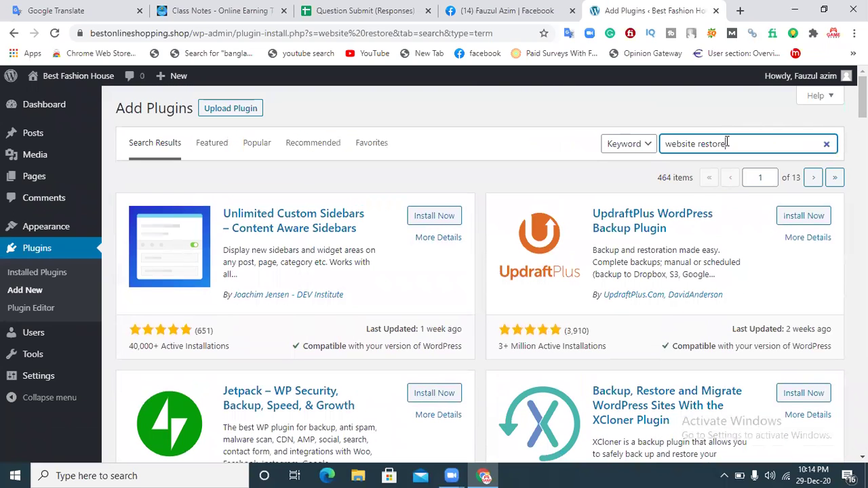
double_click(692, 143)
Step: Search 'wordpress restore', then install and activate Advanced WordPress Reset
text(wordpress)
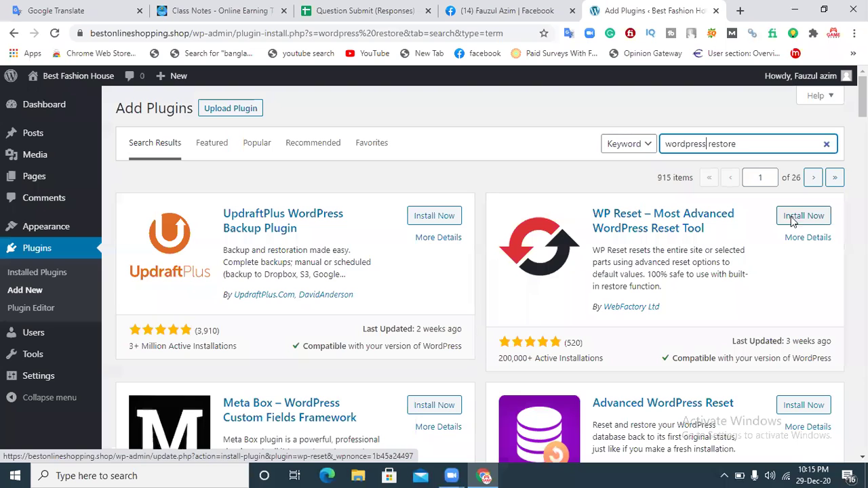
scroll(474, 271, down, 2)
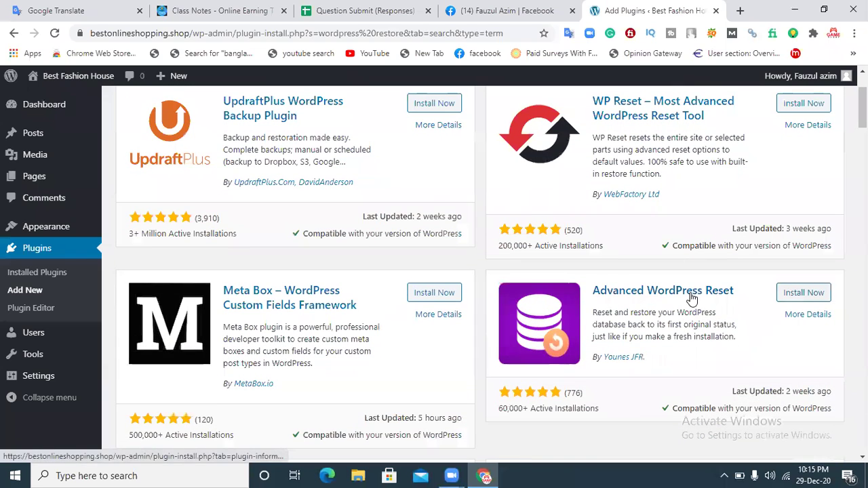
click(789, 293)
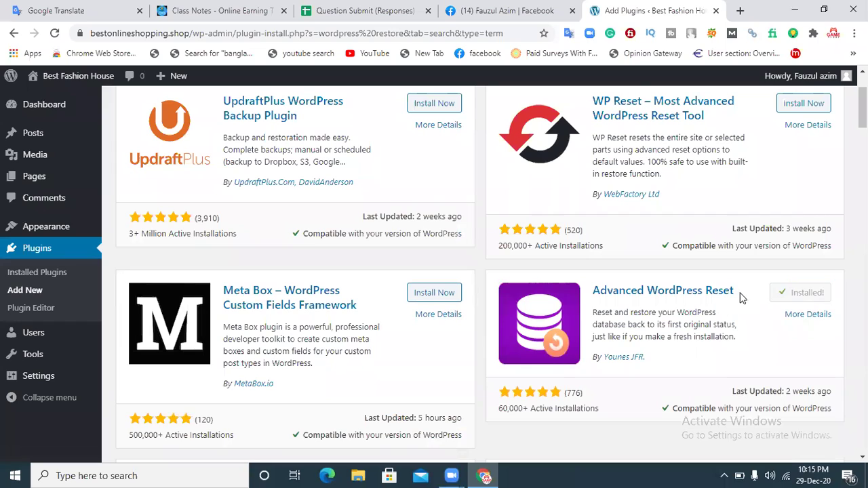
click(805, 294)
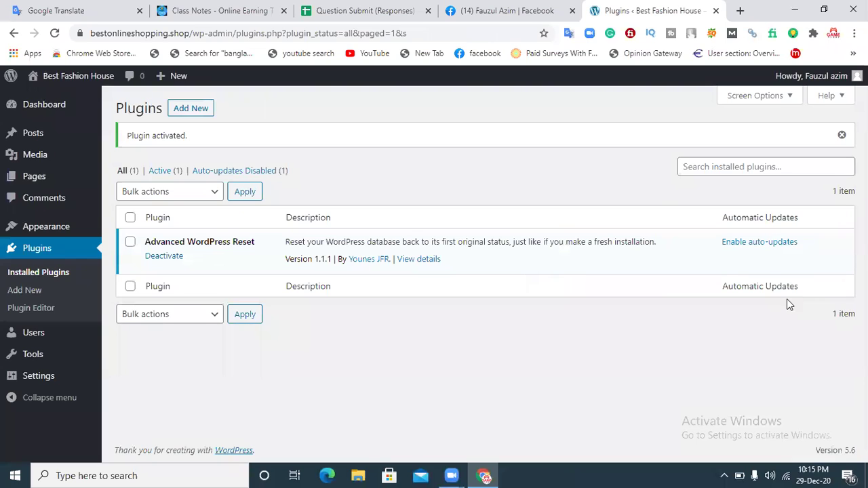
click(34, 355)
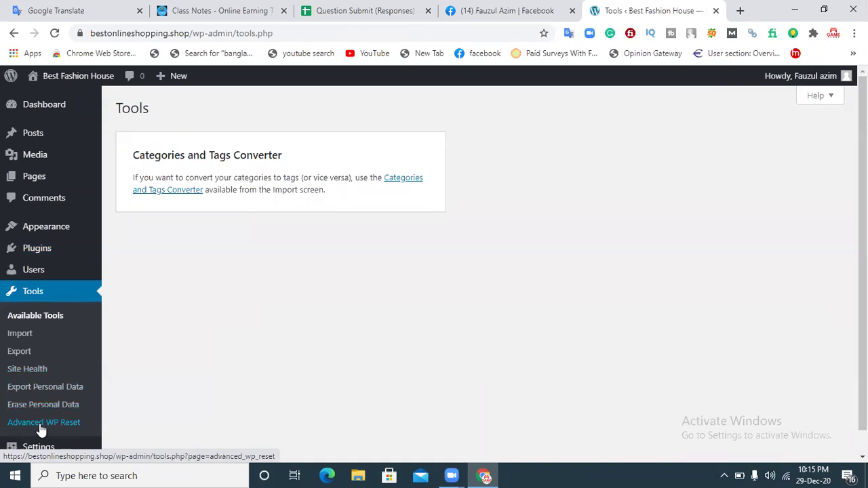
Step: In Advanced WP Reset, enter 'reset' as confirmation and run the database reset
click(57, 426)
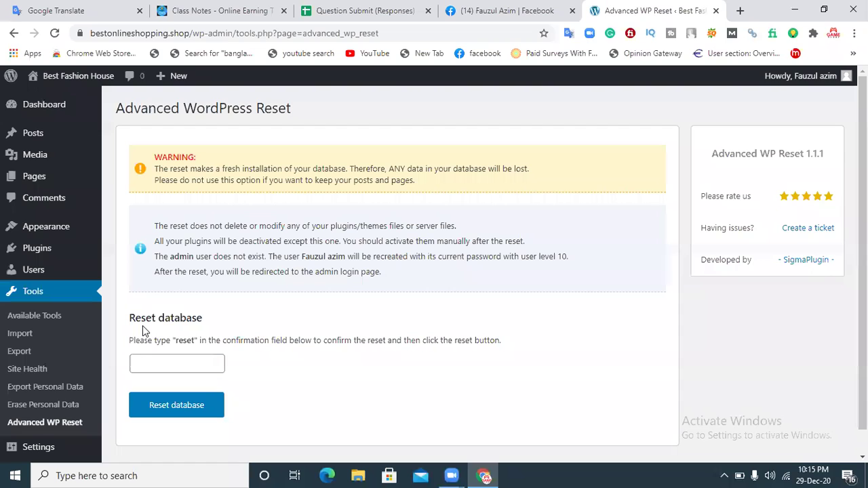
click(181, 355)
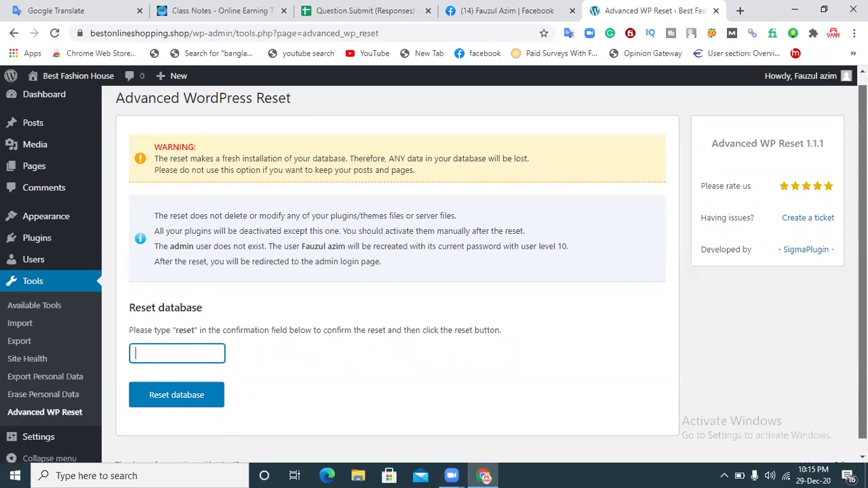
scroll(329, 384, down, 1)
click(200, 377)
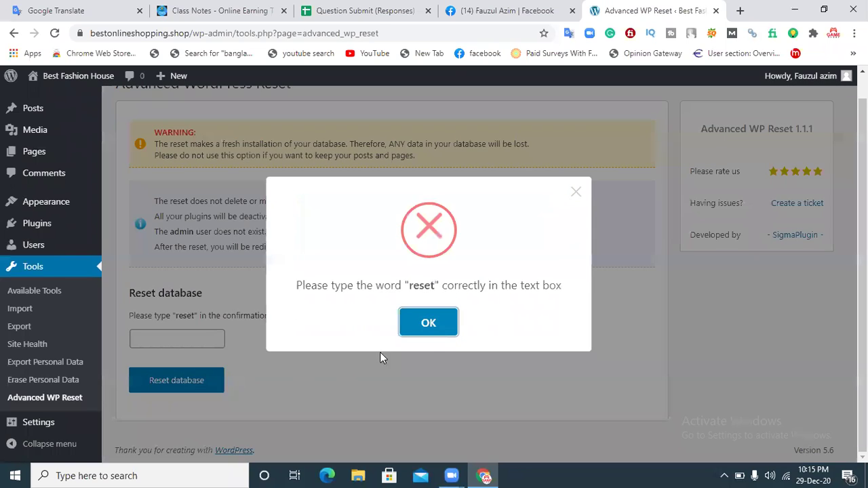
click(434, 323)
click(206, 337)
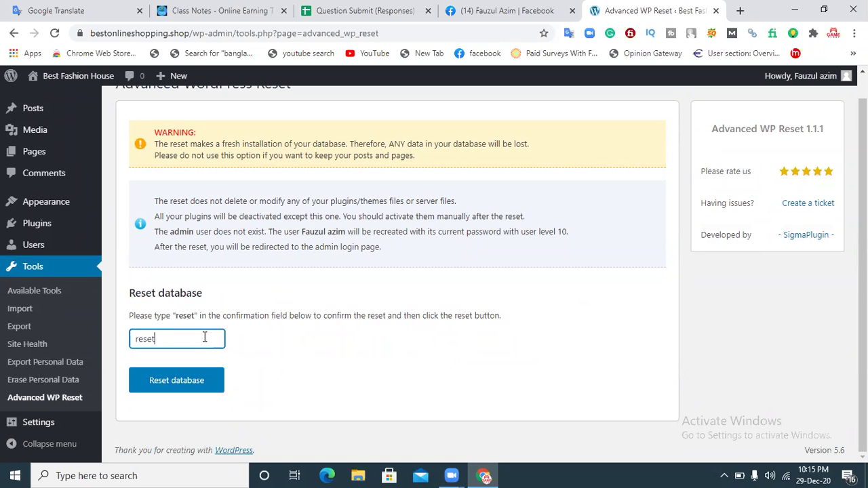
click(186, 379)
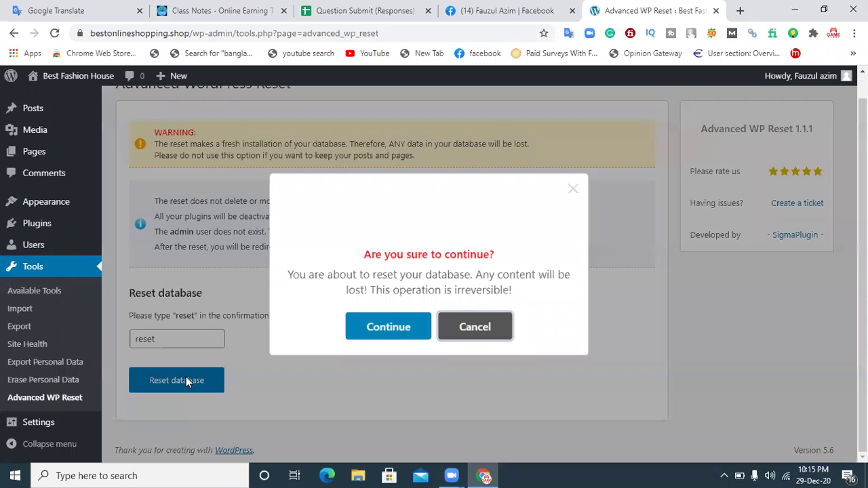
click(387, 328)
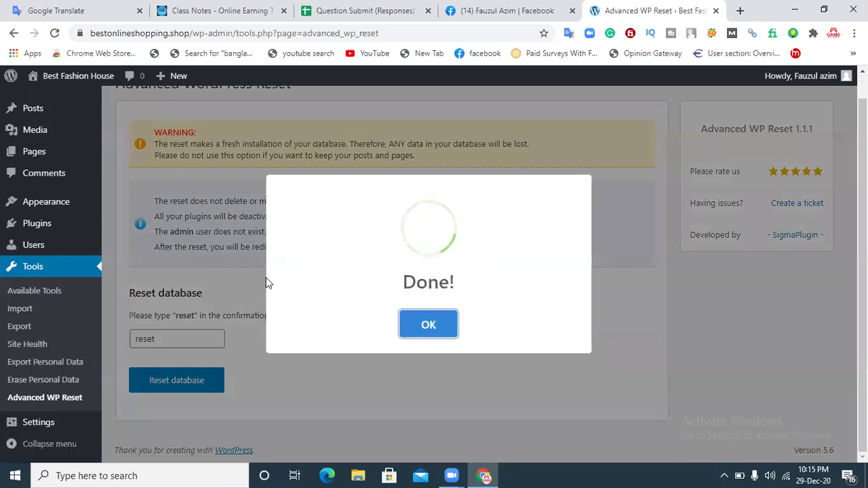
click(427, 324)
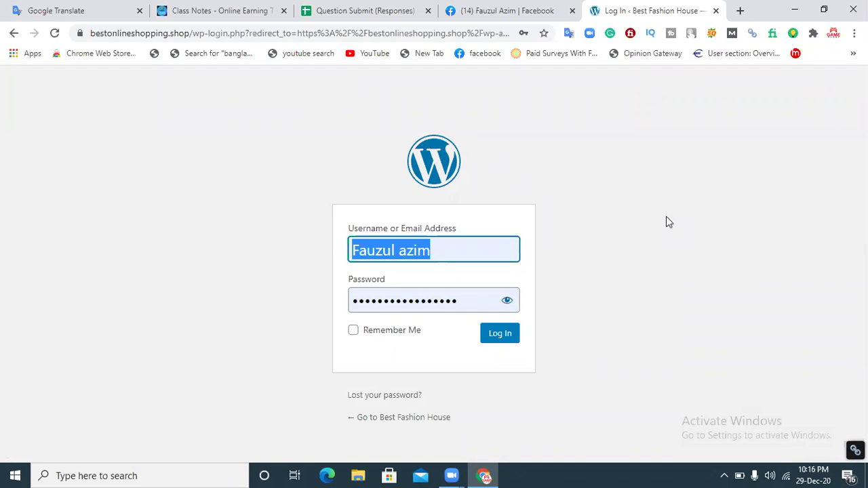
Step: Log back in as admin and review the reset Dashboard: 1 post, 1 page, Twenty Seventeen
click(502, 335)
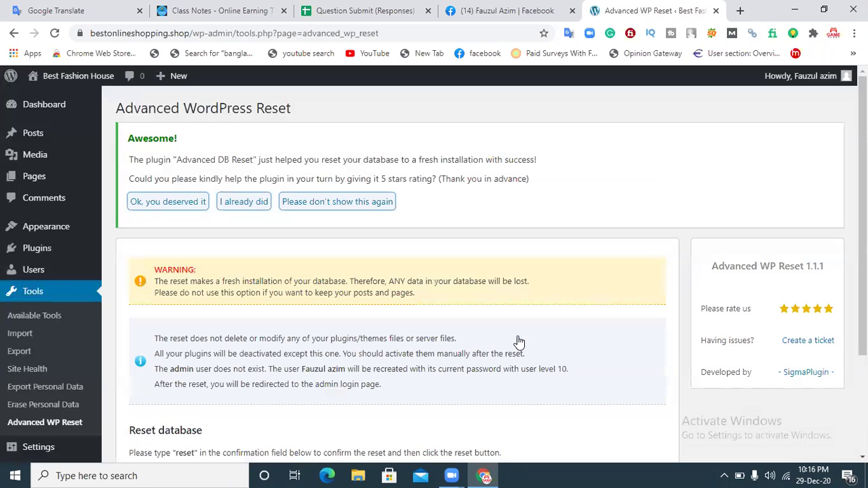
mouse_move(862, 217)
mouse_down()
mouse_move(862, 314)
mouse_move(862, 226)
mouse_up()
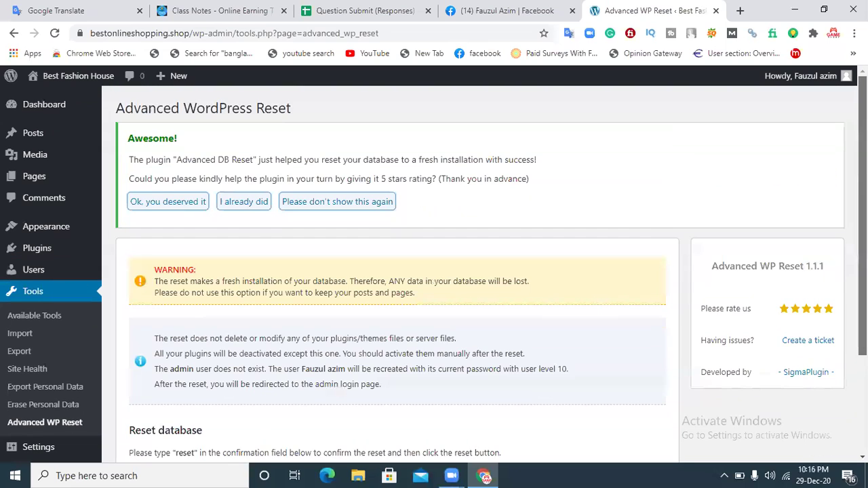
click(59, 105)
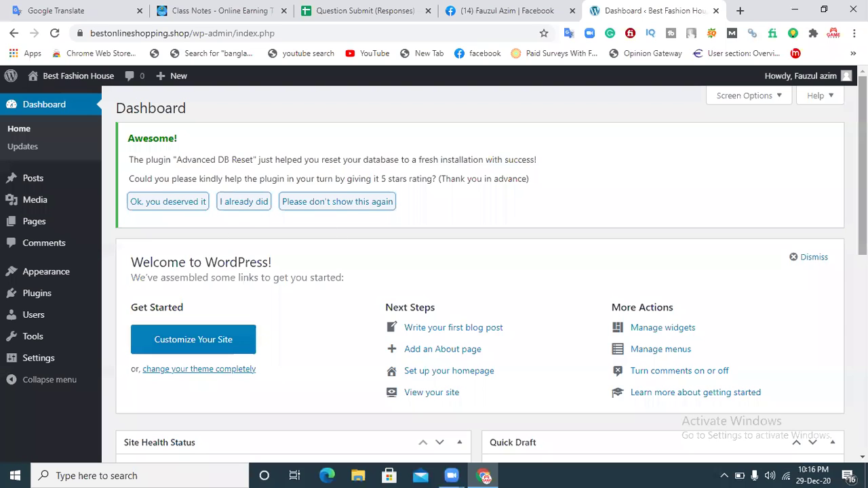
scroll(480, 274, down, 5)
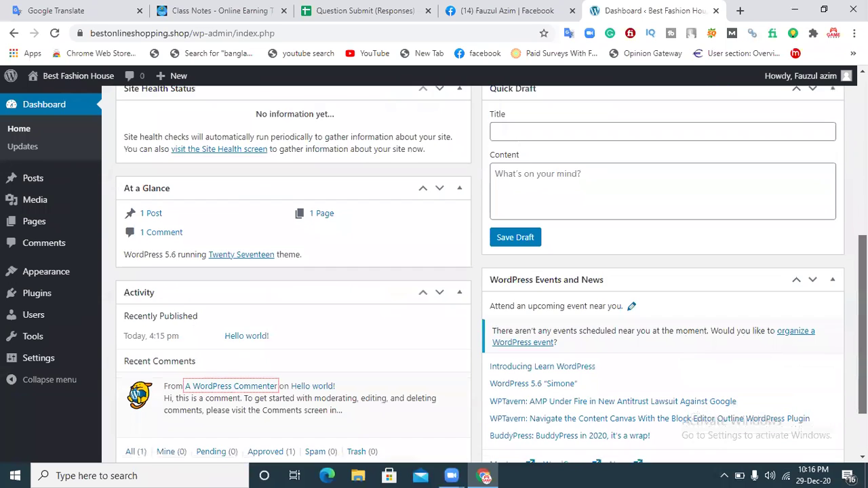
scroll(480, 274, up, 5)
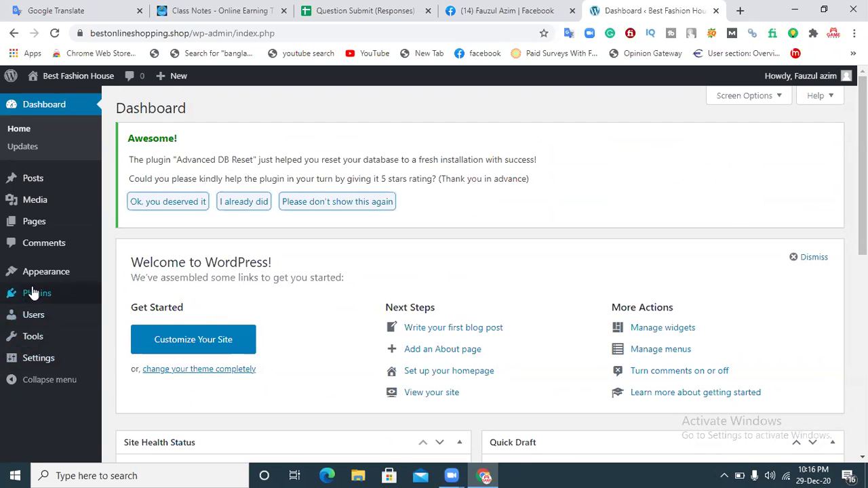
mouse_move(24, 272)
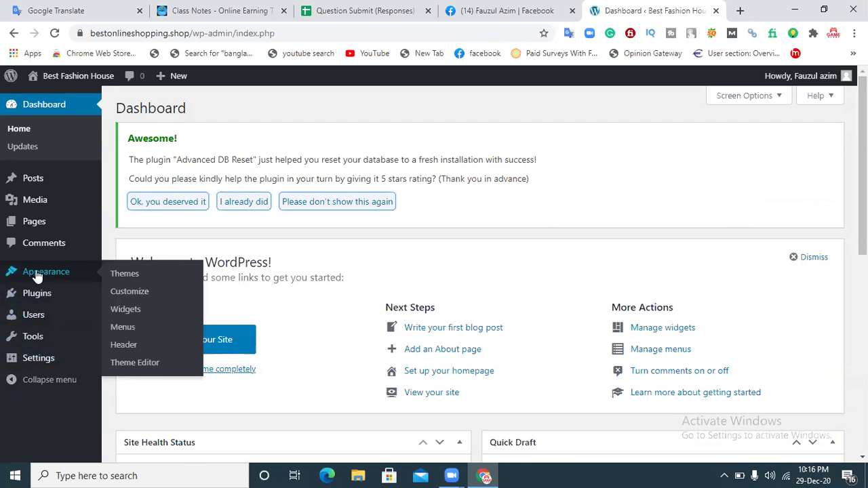
Step: Go from Themes to Add New and browse the 15 featured themes
click(130, 278)
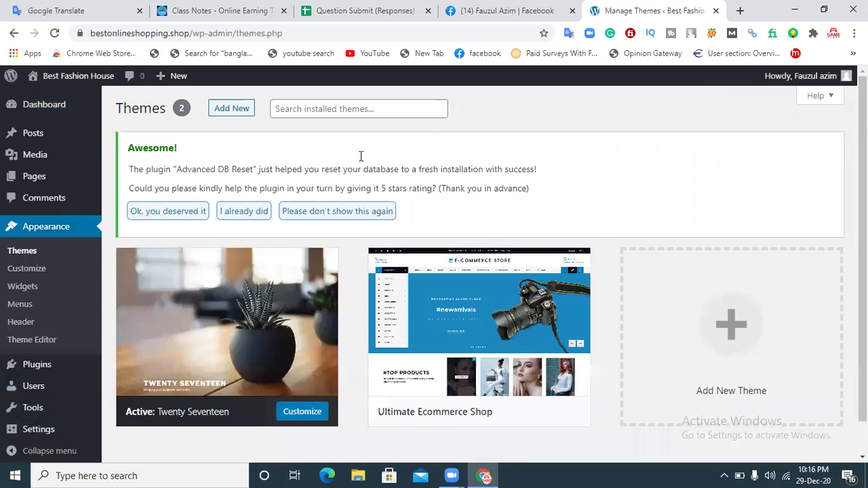
click(309, 109)
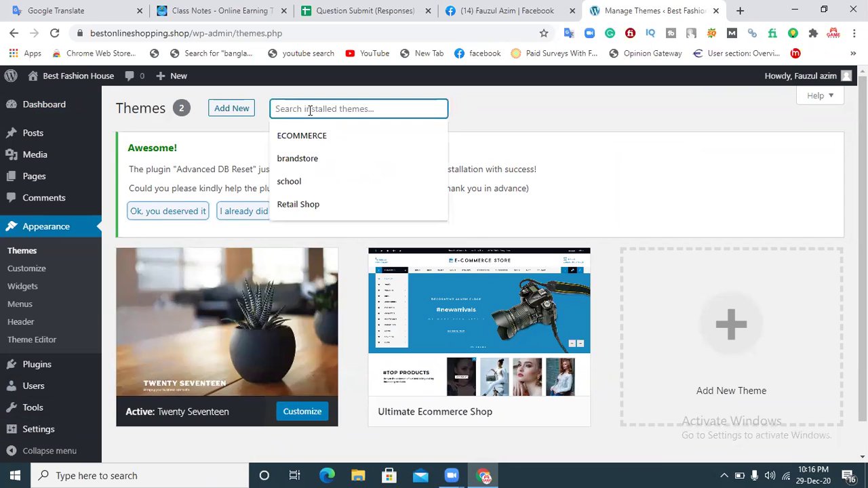
click(481, 130)
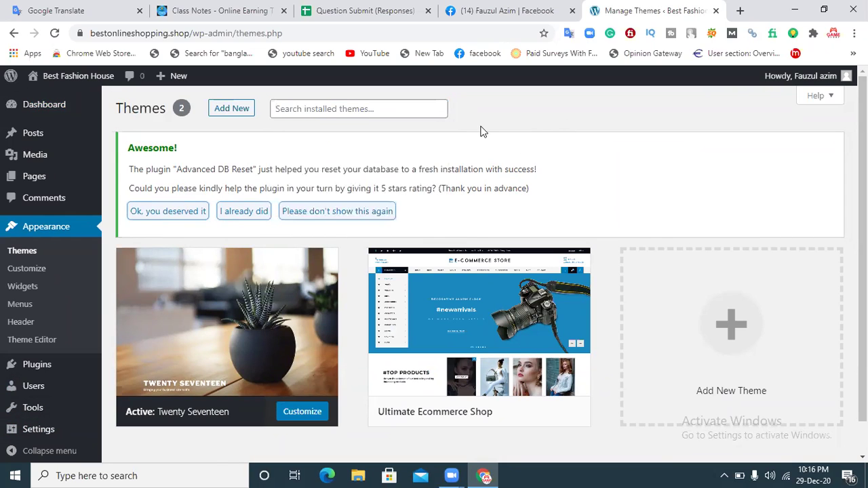
click(251, 114)
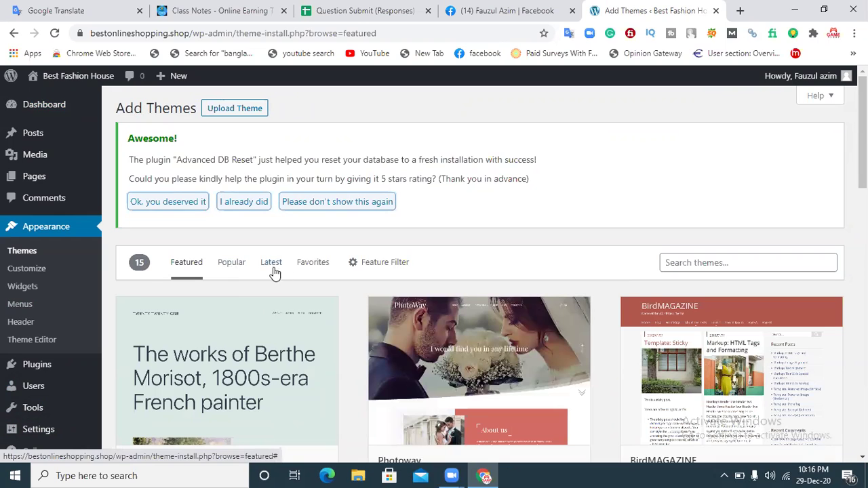
scroll(479, 271, down, 4)
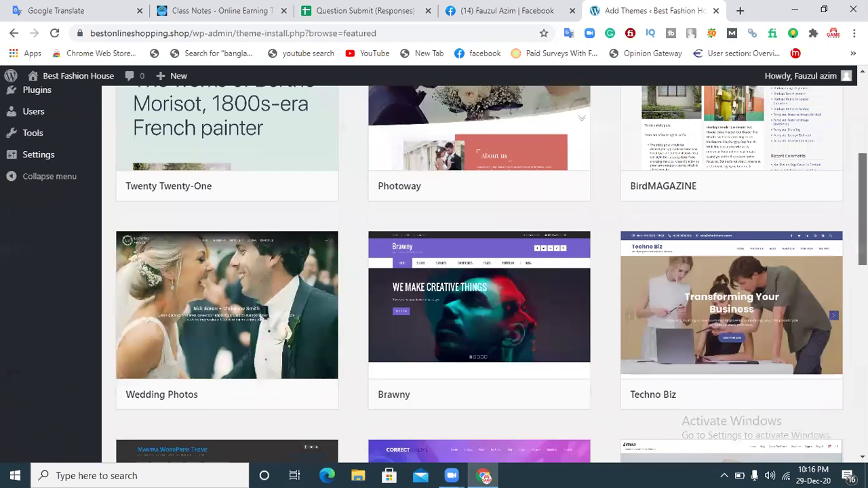
scroll(753, 313, down, 5)
scroll(752, 314, up, 10)
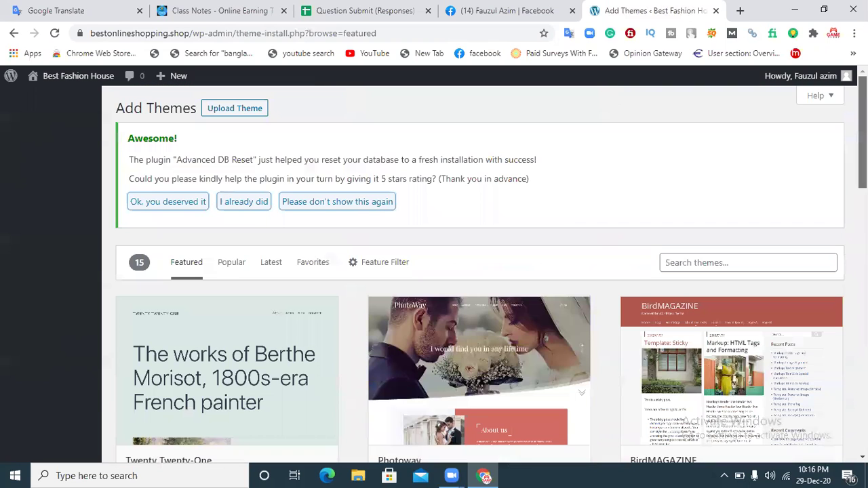
click(698, 263)
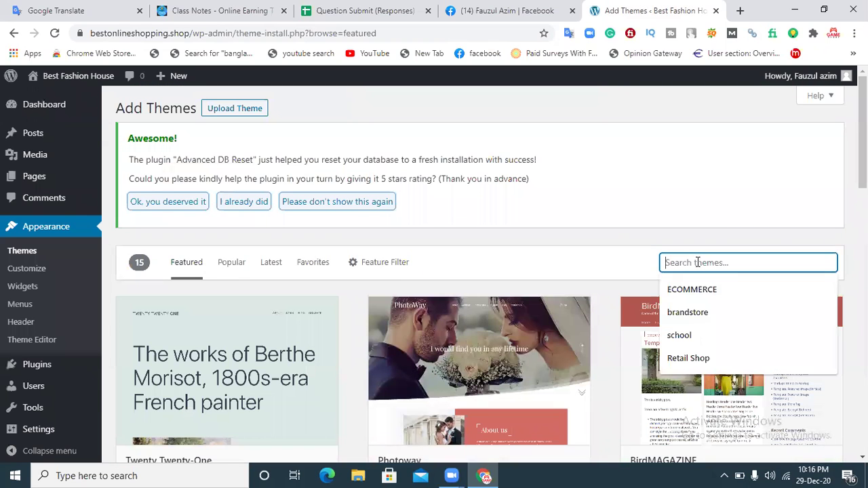
Step: Search the theme directory for ECOMMERCE and scroll down to the Top Store card
click(696, 288)
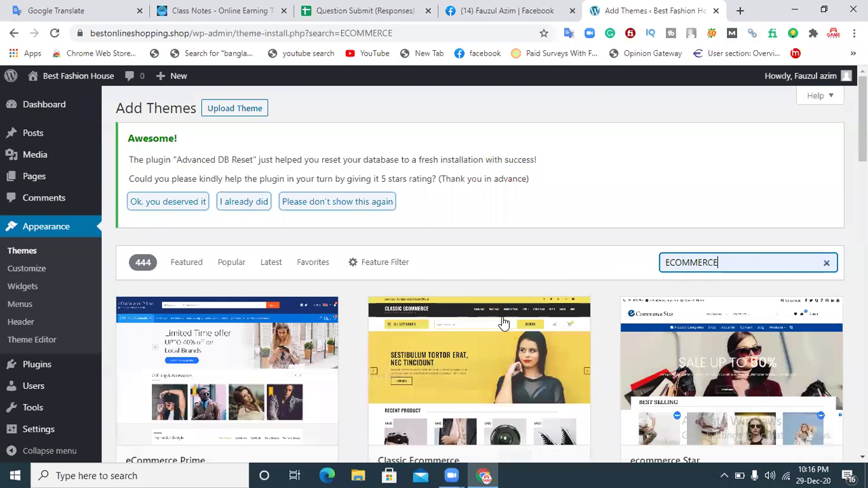
scroll(480, 271, down, 3)
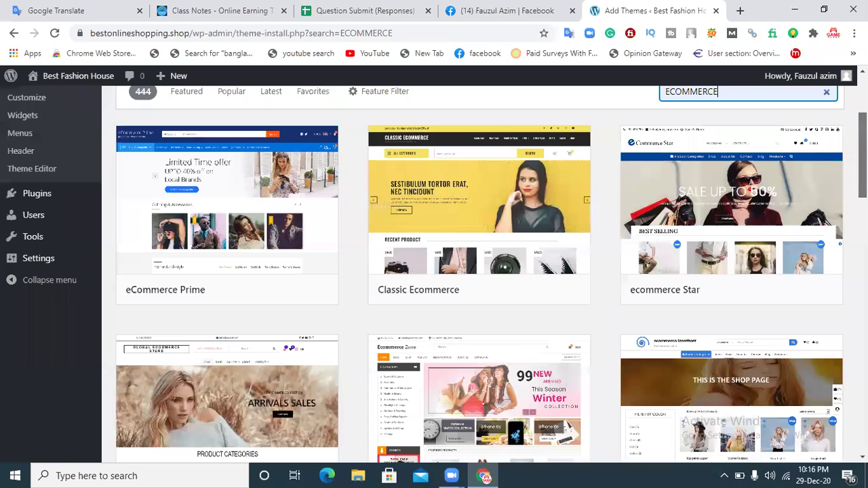
scroll(479, 271, down, 3)
scroll(480, 271, down, 2)
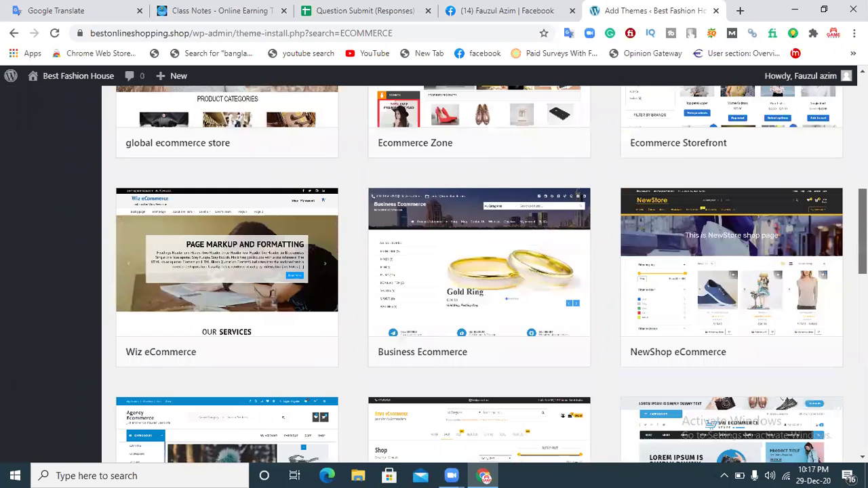
scroll(480, 271, down, 3)
scroll(480, 271, down, 2)
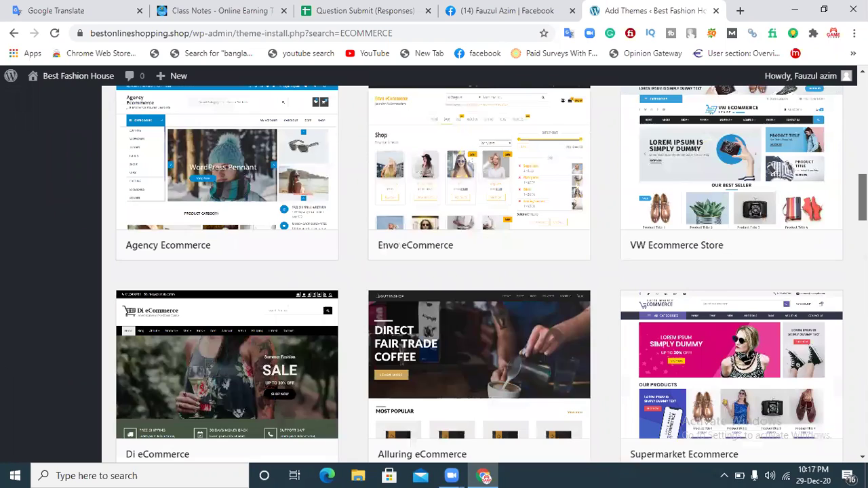
scroll(480, 271, down, 5)
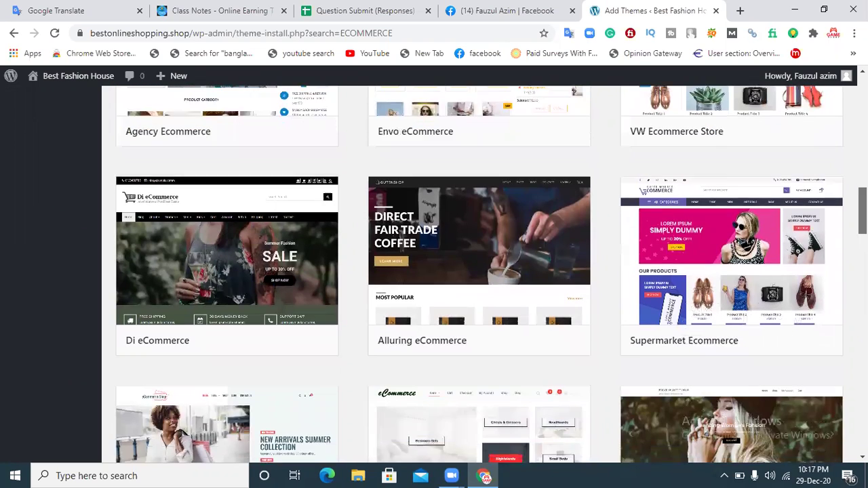
scroll(480, 271, down, 4)
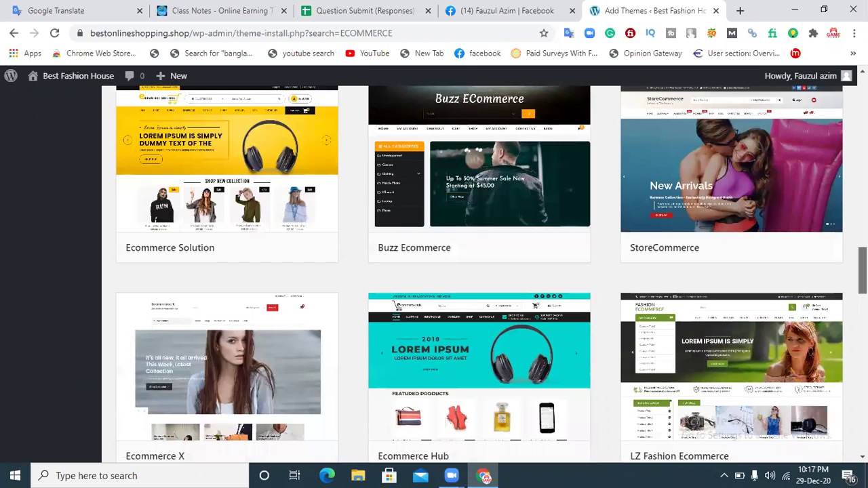
scroll(480, 271, down, 4)
scroll(480, 271, down, 6)
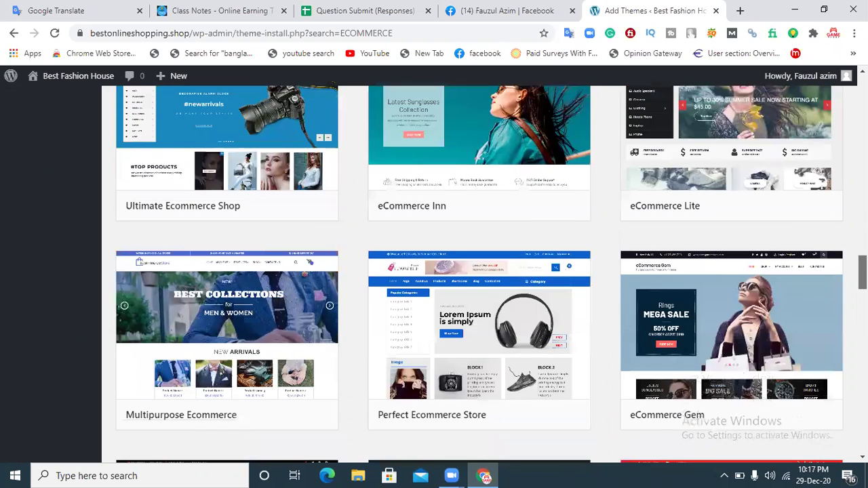
scroll(480, 271, down, 7)
scroll(480, 272, down, 7)
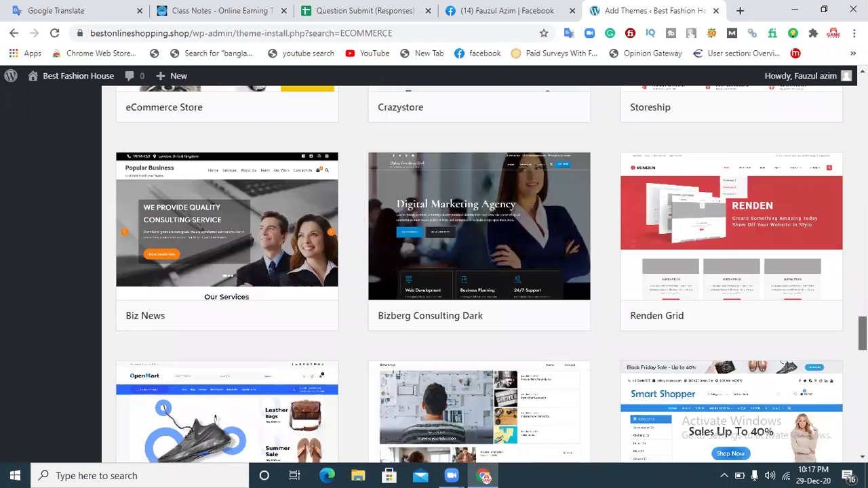
scroll(479, 271, down, 5)
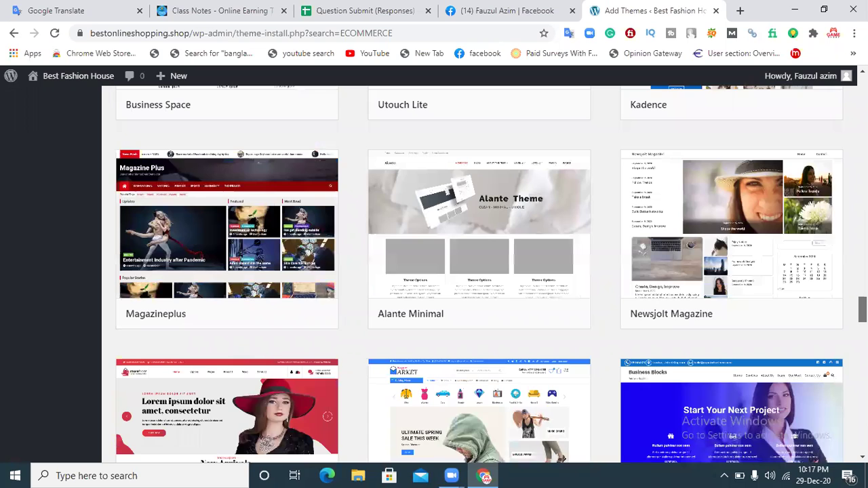
scroll(480, 271, down, 8)
scroll(480, 272, down, 8)
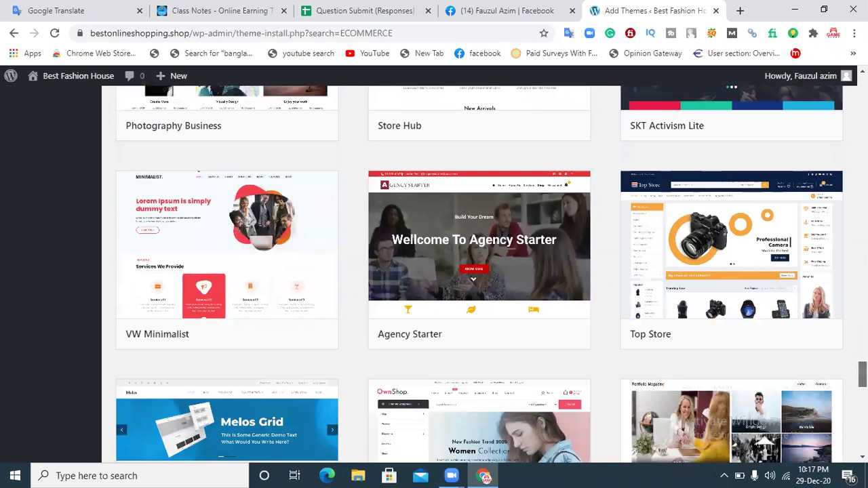
scroll(686, 305, down, 1)
mouse_move(687, 290)
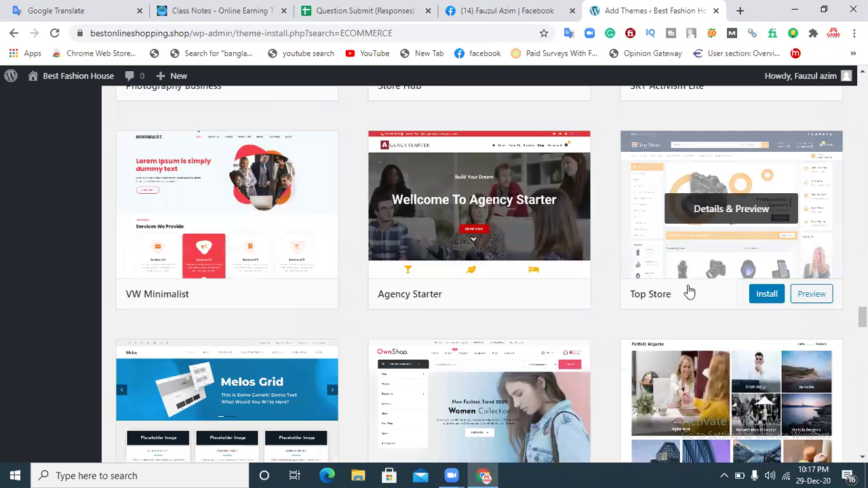
Step: Install and activate Top Store 1.1.2, then view its getting-started page
click(766, 296)
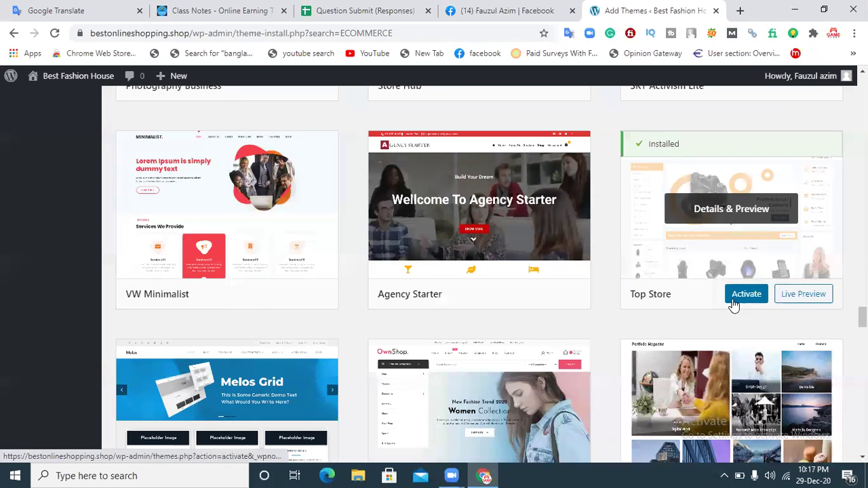
click(748, 296)
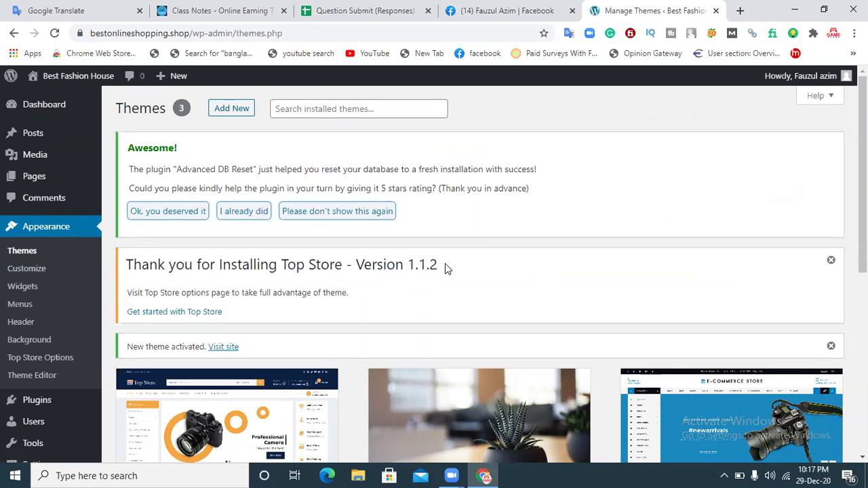
drag(446, 269, 416, 265)
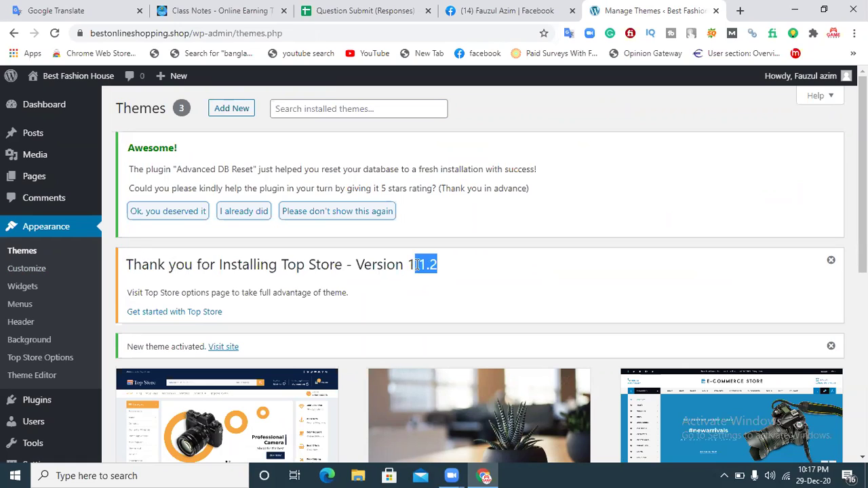
click(460, 266)
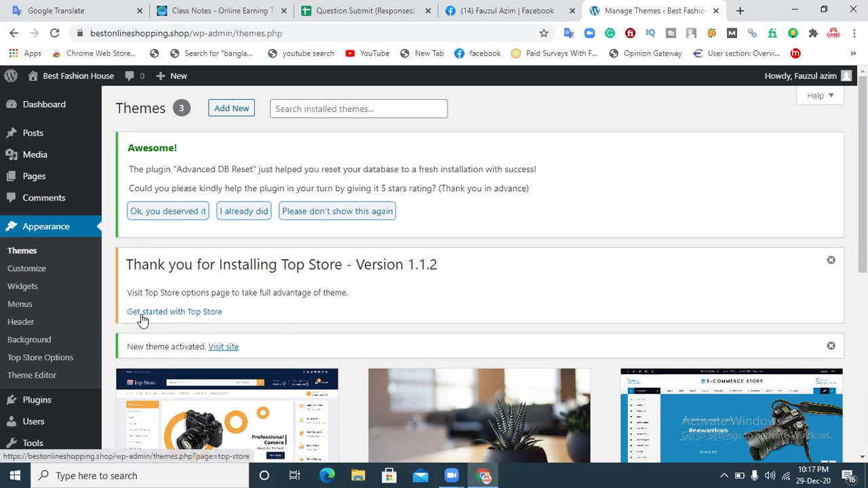
click(178, 316)
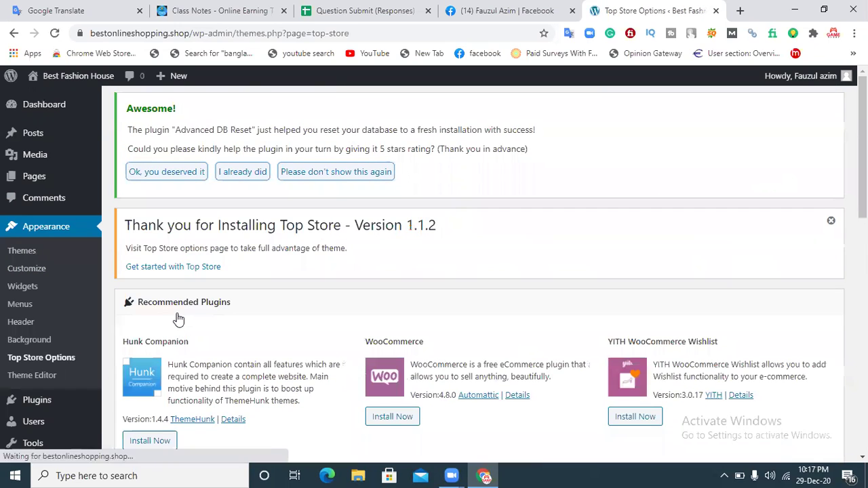
Step: Install the Hunk Companion, WooCommerce, YITH Wishlist, YITH Compare, Contact Form and WP Popup Builder plugins
scroll(587, 185, down, 3)
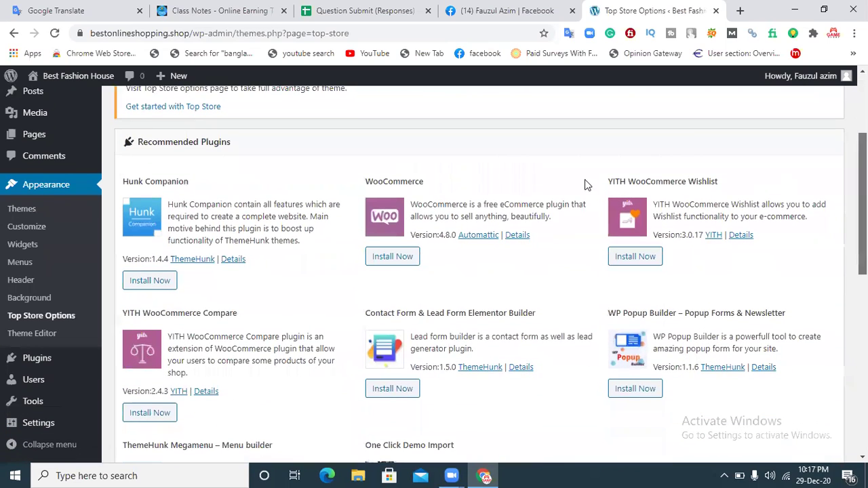
click(147, 277)
click(389, 254)
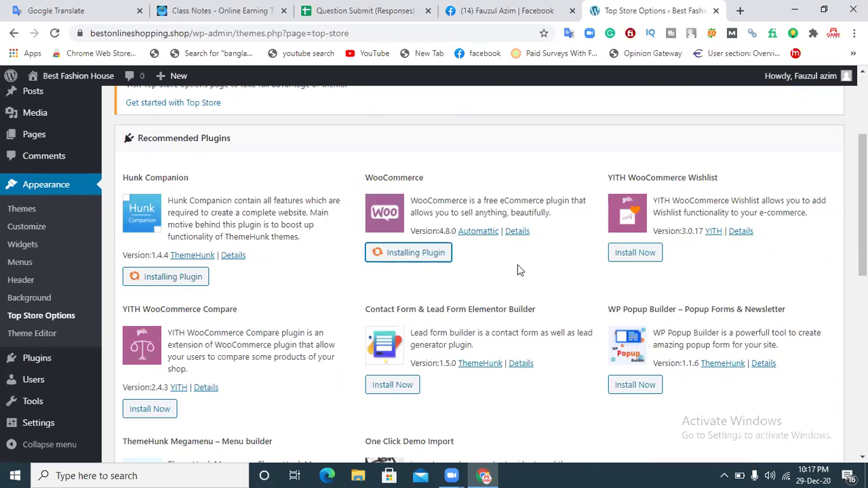
click(626, 252)
click(170, 411)
click(397, 385)
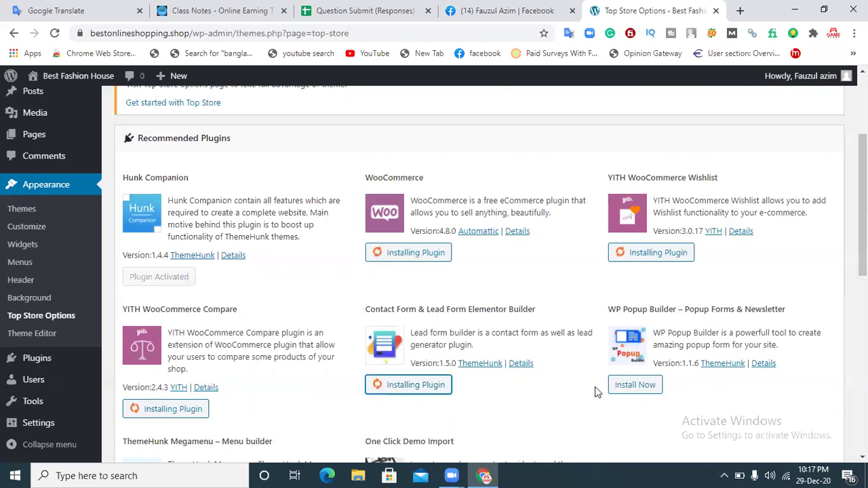
click(634, 385)
Step: Install ThemeHunk Megamenu and One Click Demo Import, then open the Top Store demo library
scroll(415, 356, down, 2)
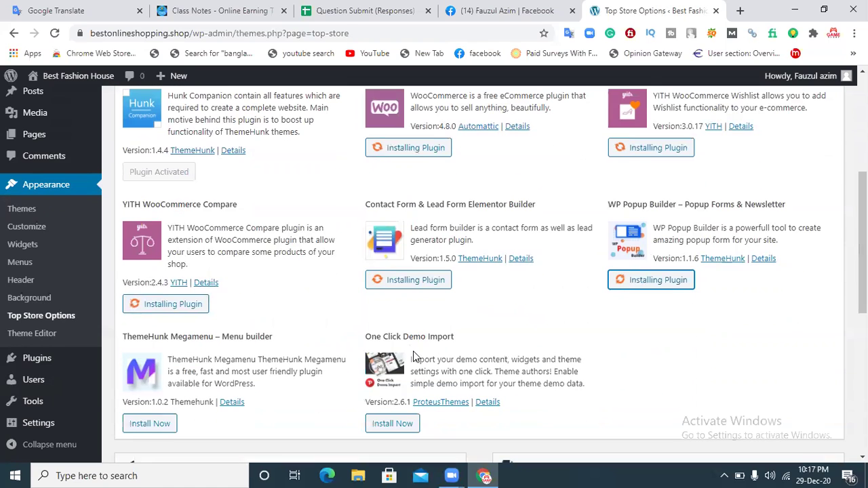
click(147, 423)
click(390, 424)
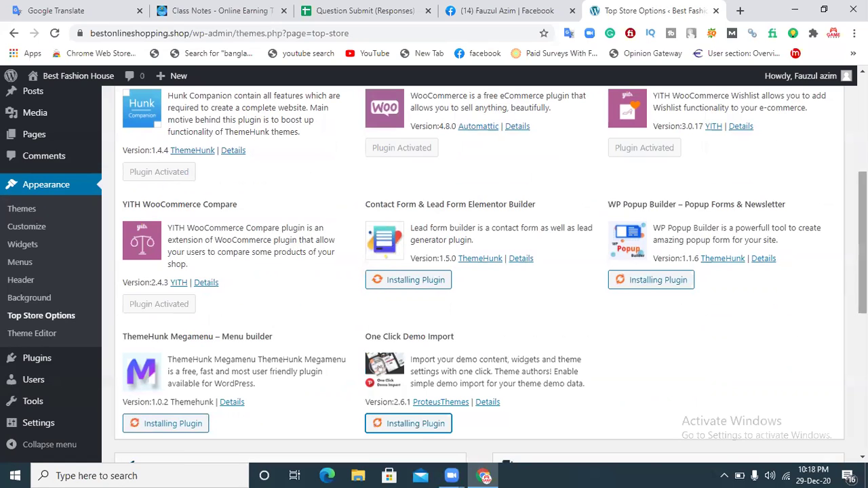
drag(862, 263, 861, 275)
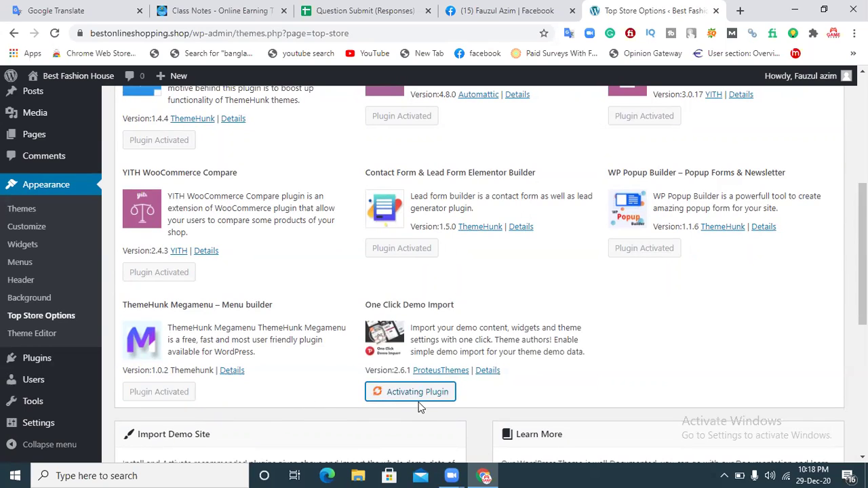
scroll(434, 274, up, 1)
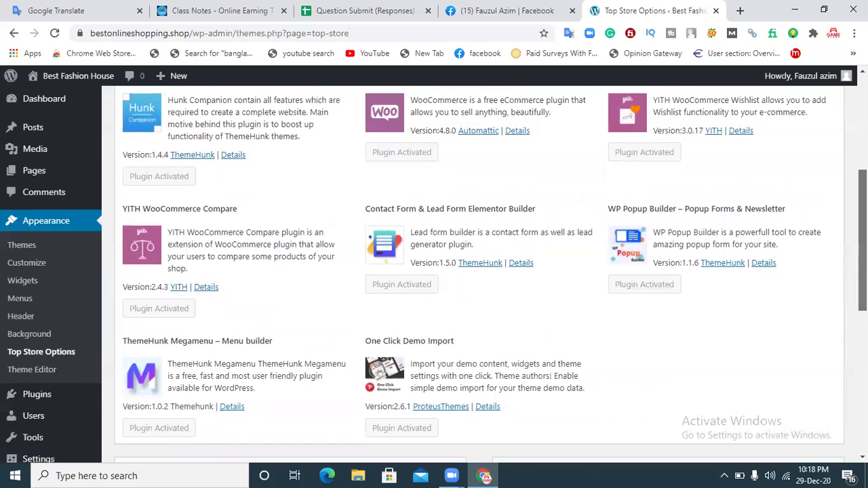
scroll(434, 274, up, 3)
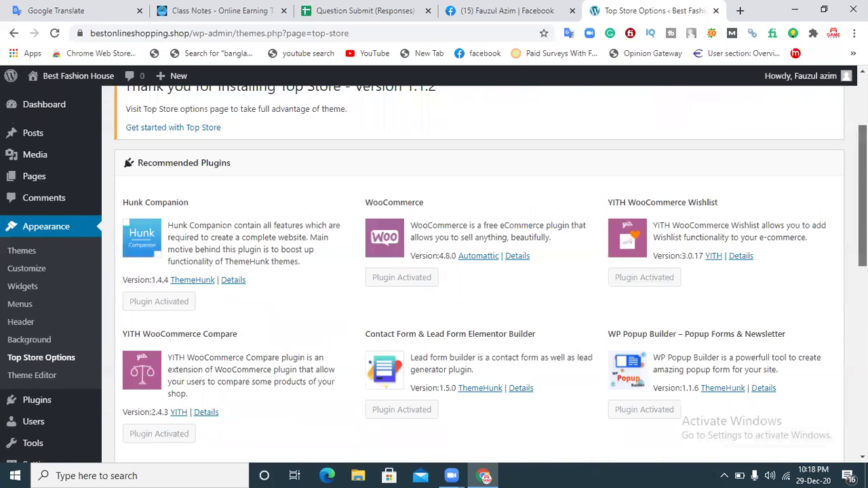
scroll(447, 383, down, 4)
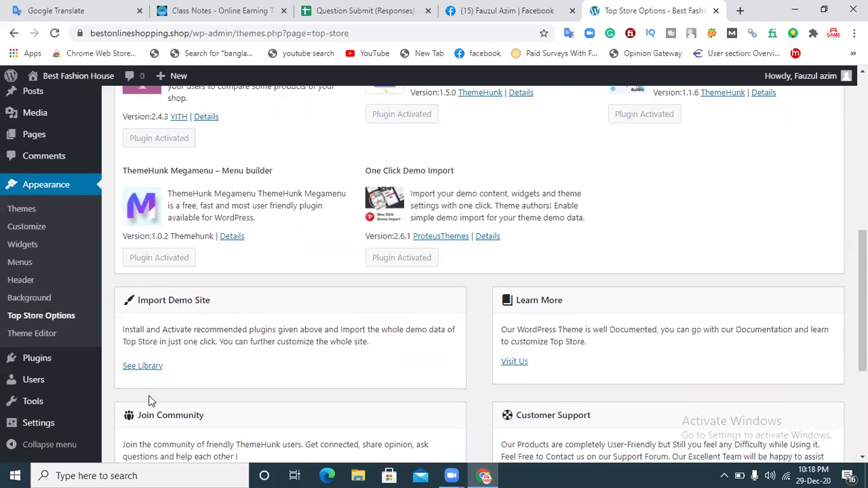
click(150, 367)
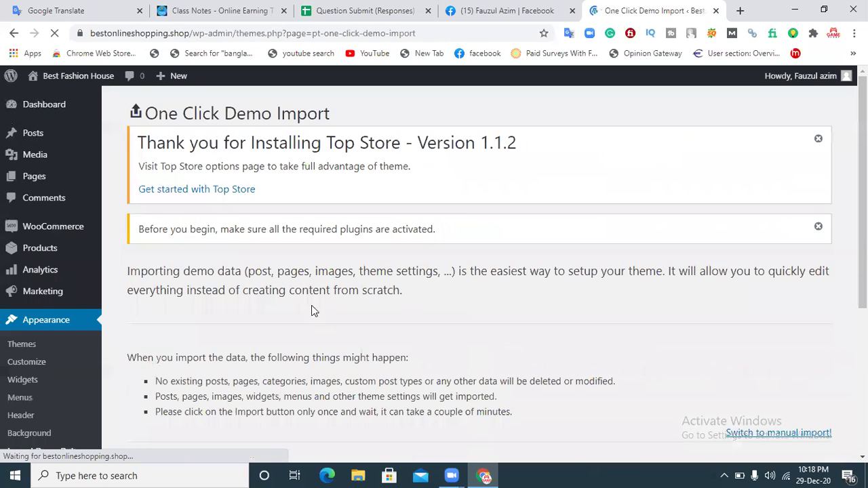
Step: Import the Top Store Default demo and confirm with 'Yes, import!'
scroll(475, 272, down, 3)
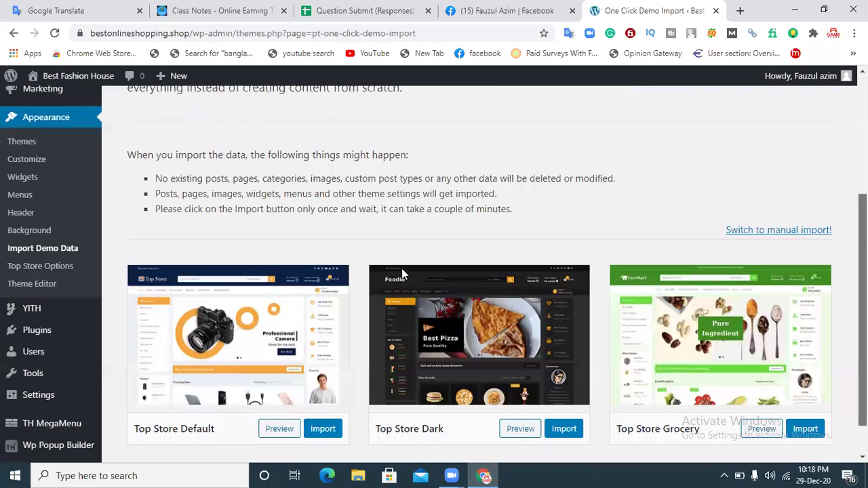
scroll(522, 291, down, 1)
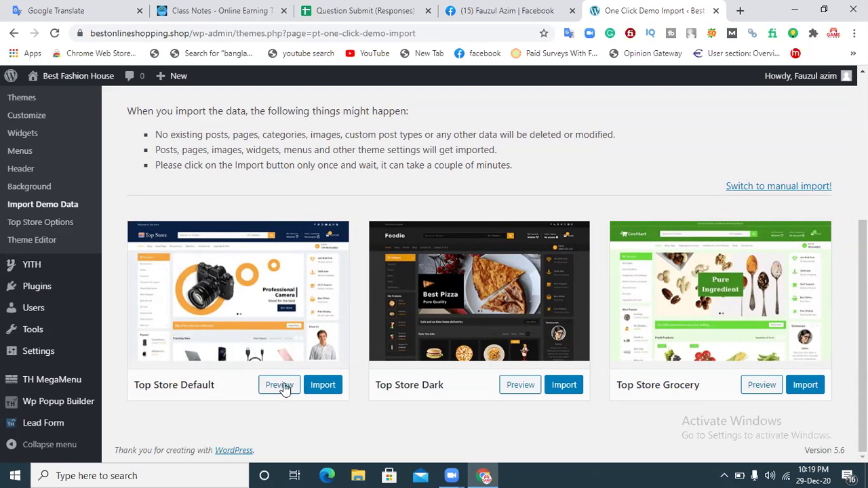
click(322, 385)
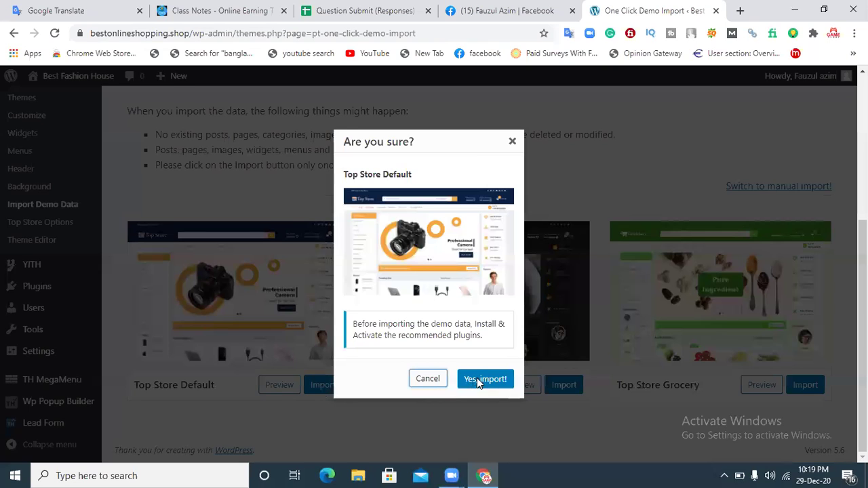
click(484, 379)
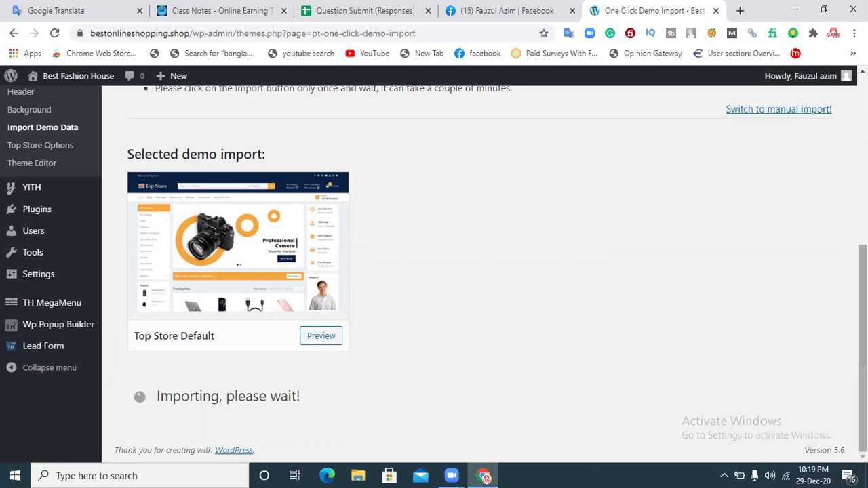
drag(862, 339, 862, 178)
Step: Stay on the One Click Demo Import page and bring up the site name link's context menu
mouse_move(45, 218)
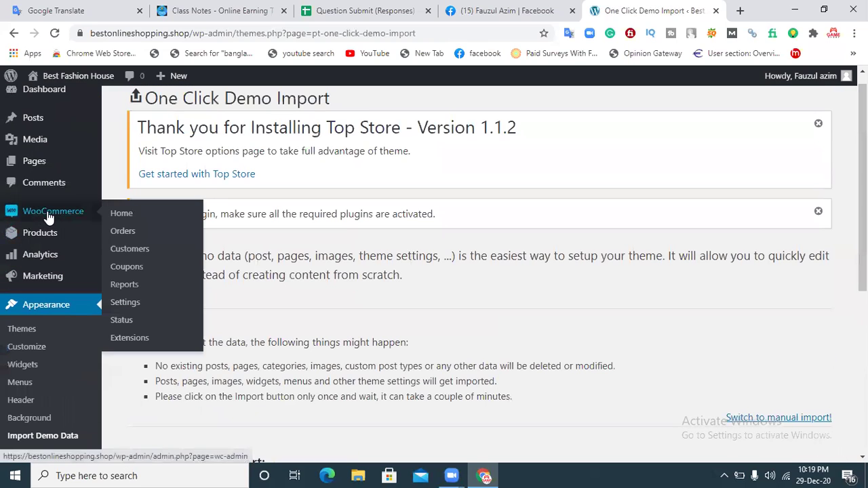
mouse_move(53, 236)
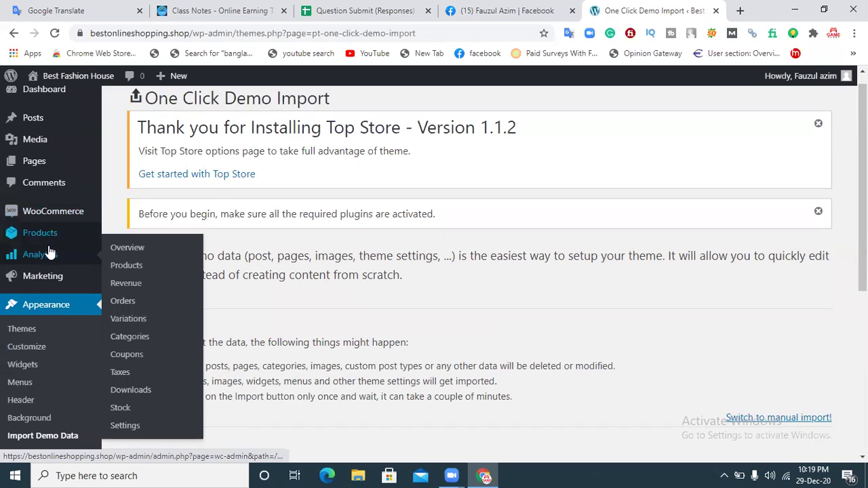
mouse_move(58, 288)
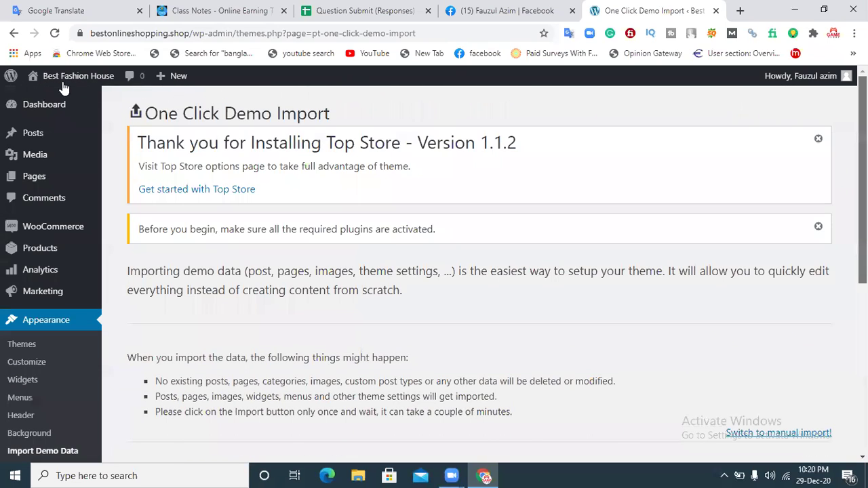
right_click(88, 76)
Step: Open Best Fashion House in a new tab, then check the import page's all-done message
click(126, 86)
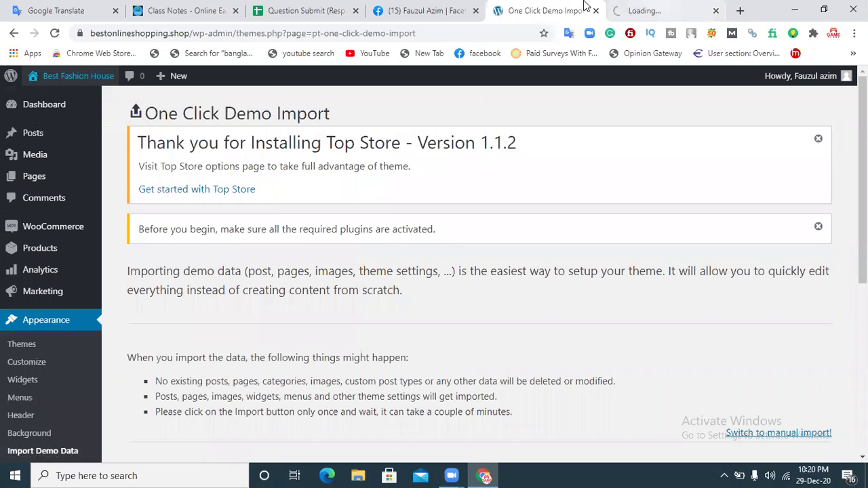
click(627, 7)
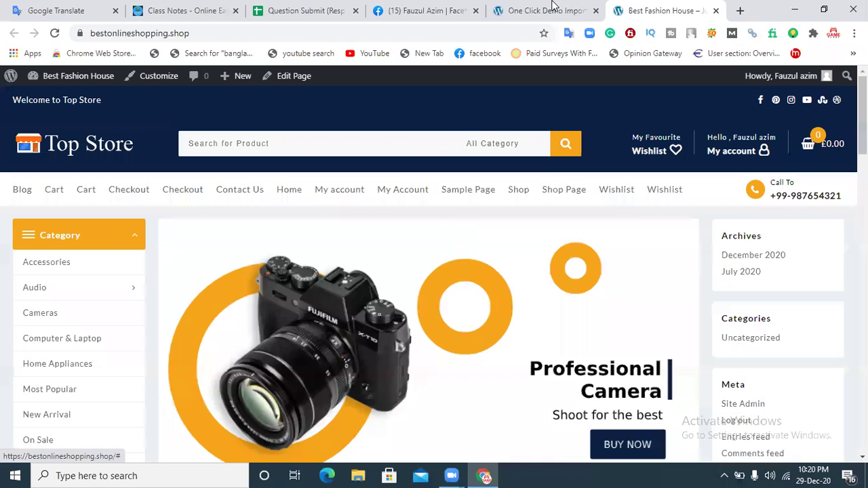
click(549, 10)
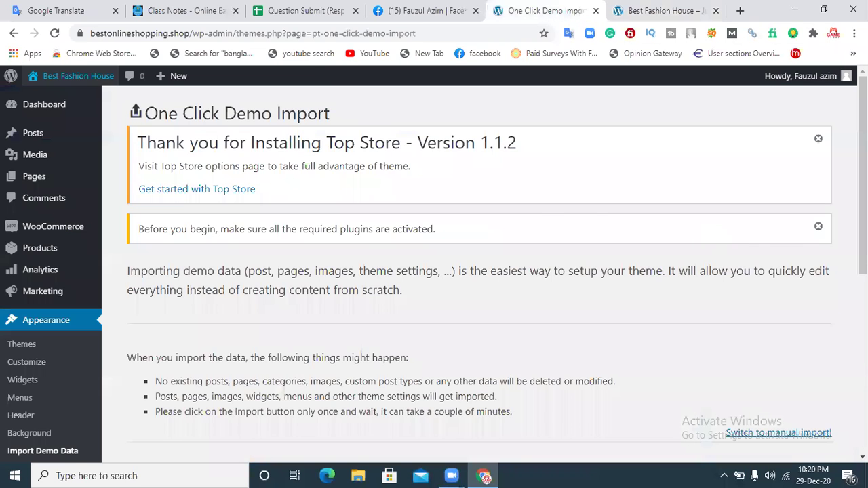
scroll(696, 236, down, 4)
scroll(336, 390, down, 2)
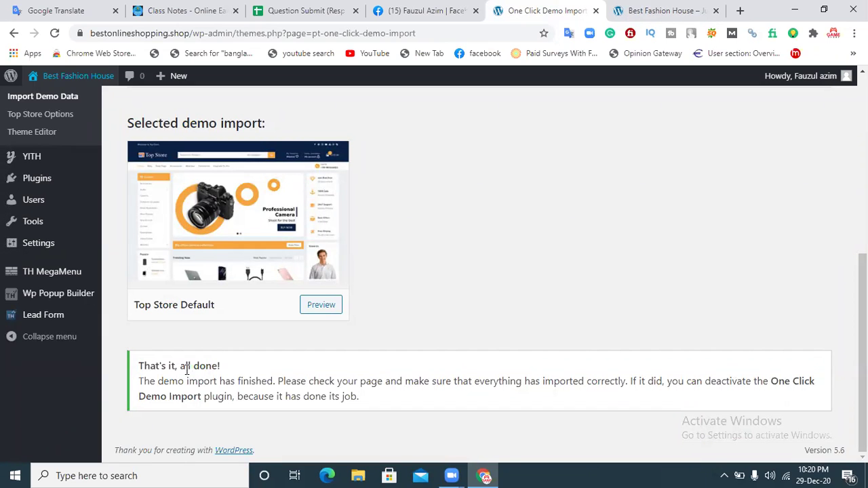
drag(227, 372, 150, 366)
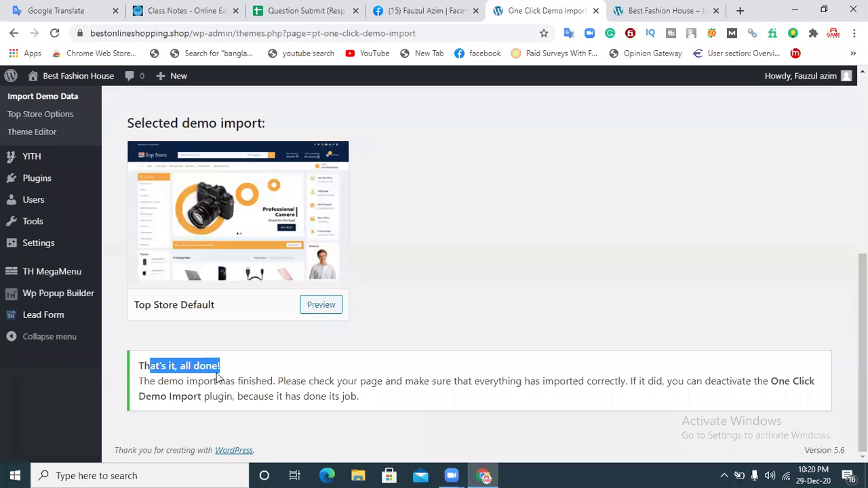
Step: Review the live storefront's imported demo products, then return to the import page
click(637, 8)
scroll(434, 271, down, 2)
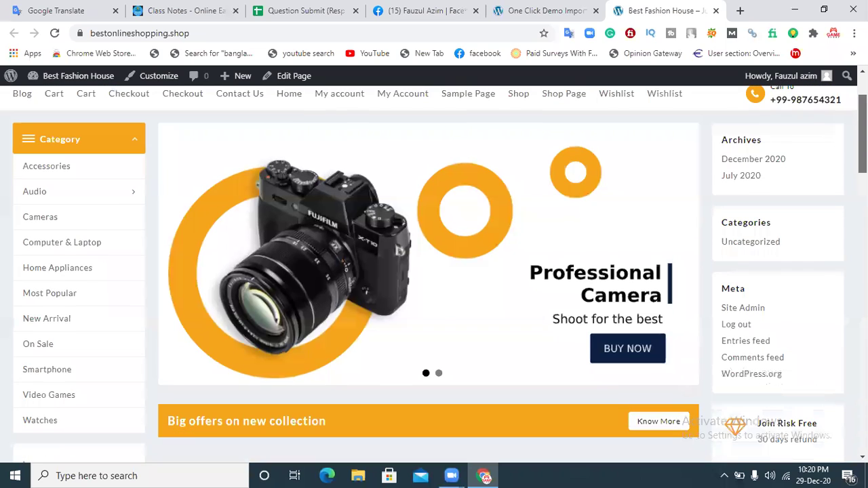
scroll(434, 271, down, 15)
scroll(434, 271, up, 3)
scroll(434, 271, down, 2)
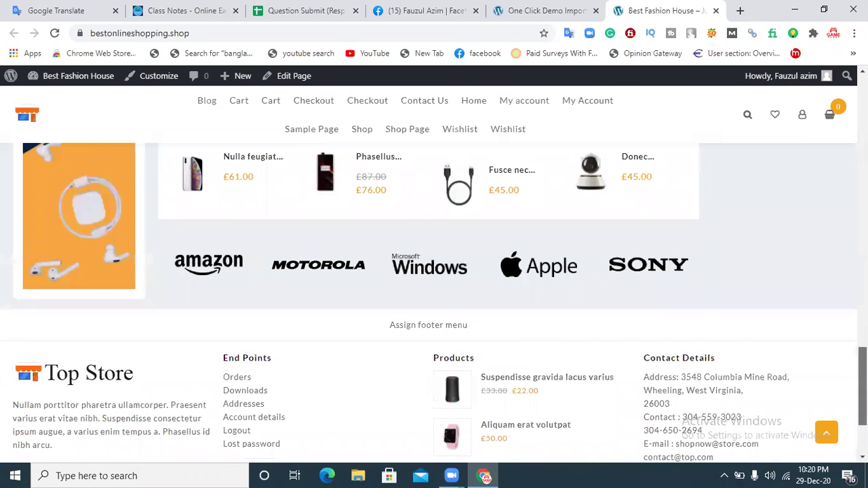
scroll(433, 271, up, 16)
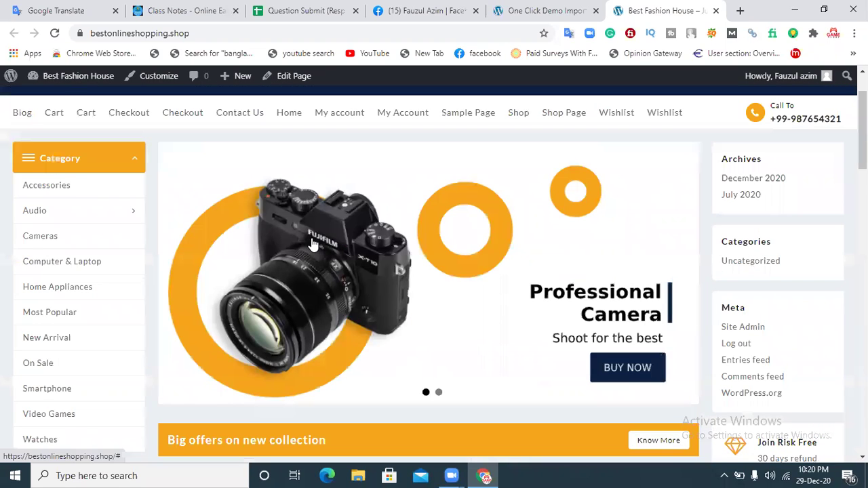
drag(862, 127, 863, 101)
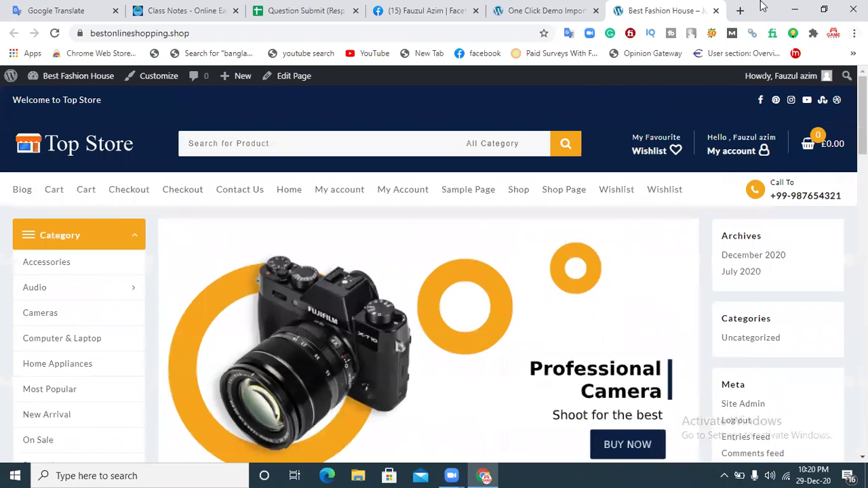
click(527, 8)
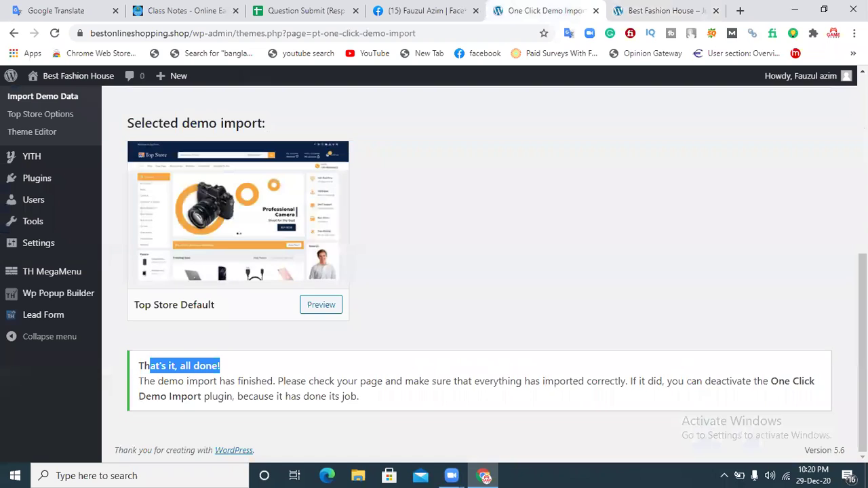
drag(863, 353, 862, 277)
scroll(251, 150, up, 3)
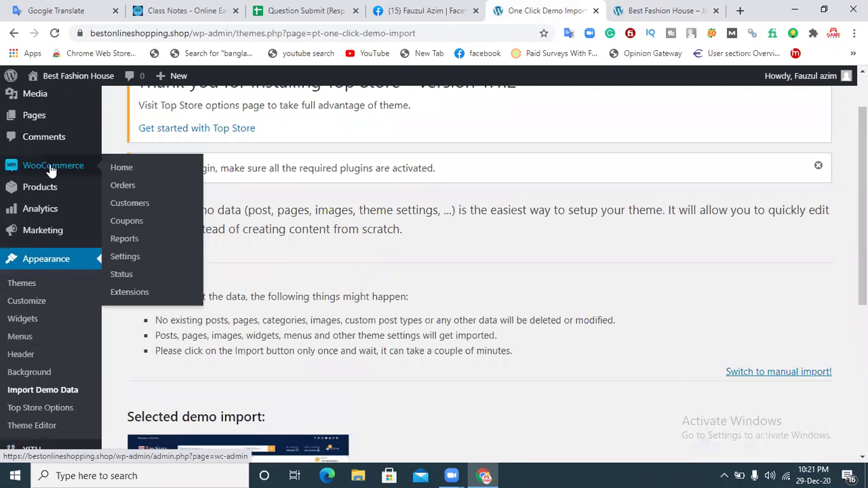
Step: Go to WooCommerce Home and finish the welcome tour with Next, Next, Let's go
click(52, 170)
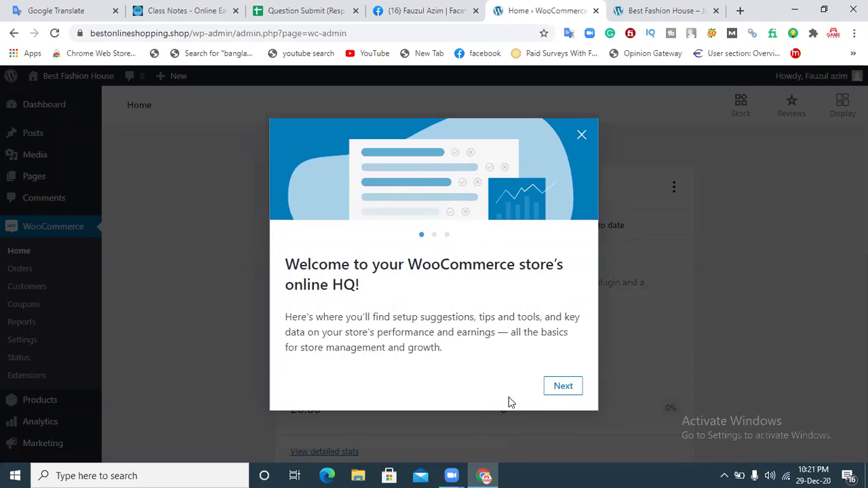
click(562, 389)
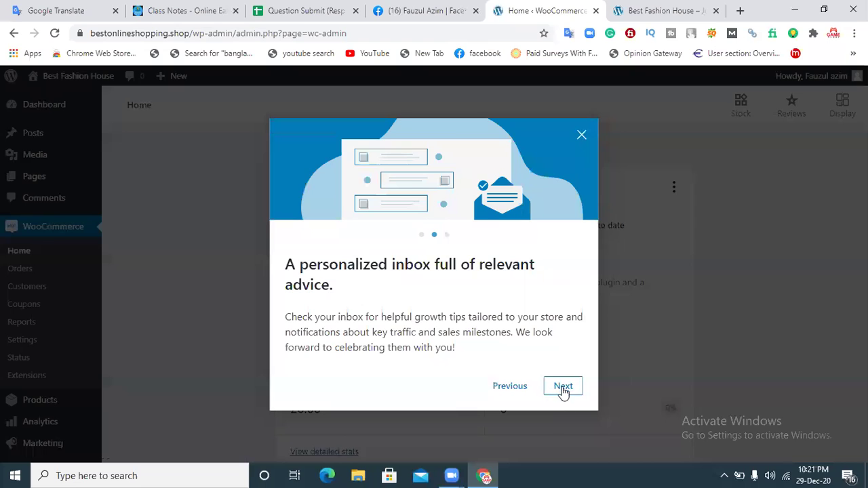
click(562, 388)
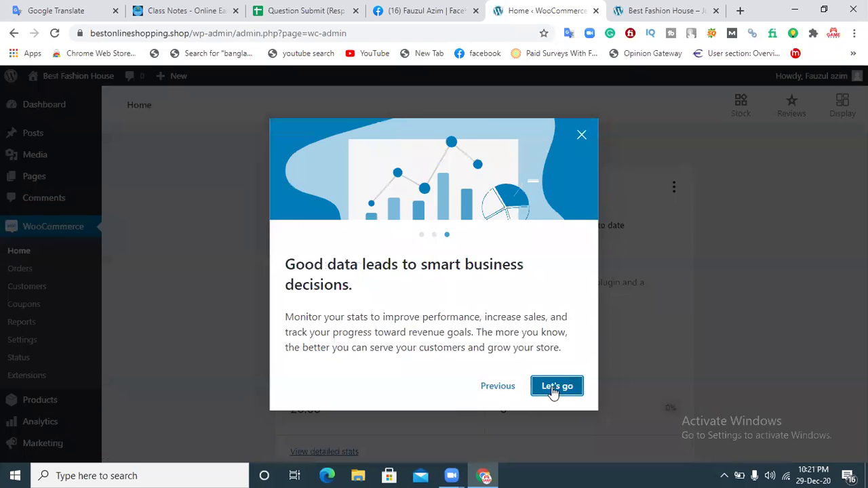
click(554, 386)
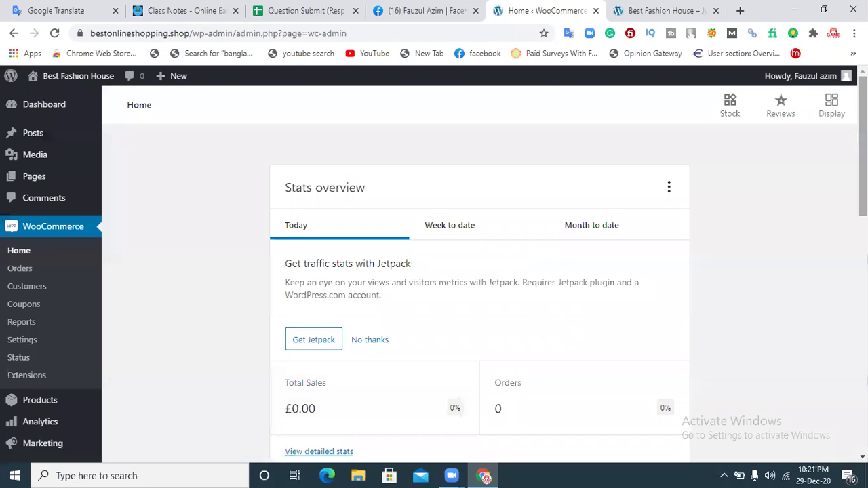
Step: Find the Connect to WooCommerce.com card on WooCommerce Home and choose Connect
scroll(630, 361, down, 3)
scroll(454, 266, down, 3)
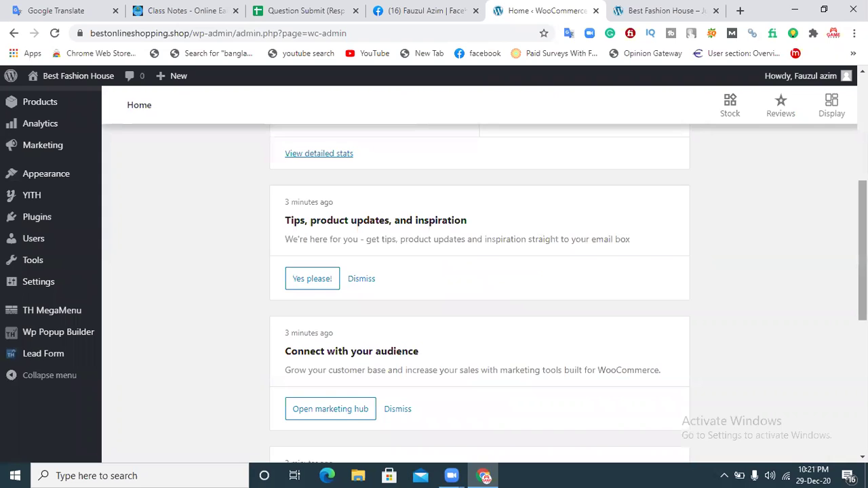
scroll(537, 231, down, 3)
drag(862, 316, 861, 329)
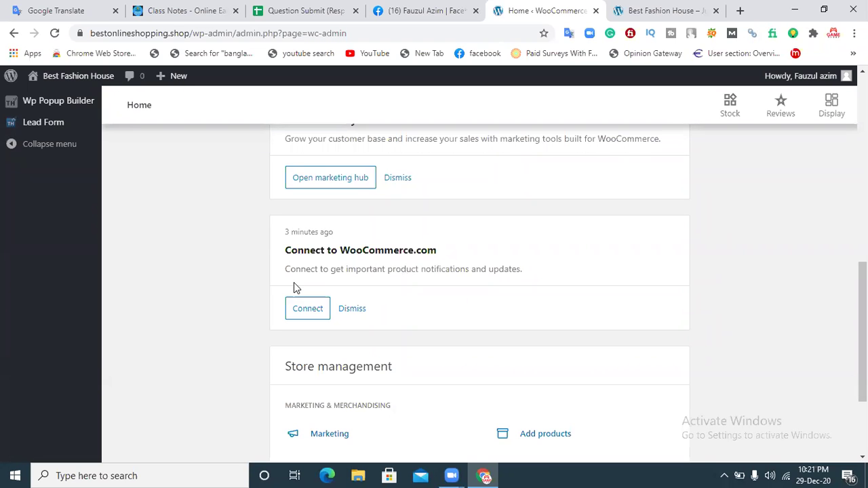
scroll(480, 271, up, 15)
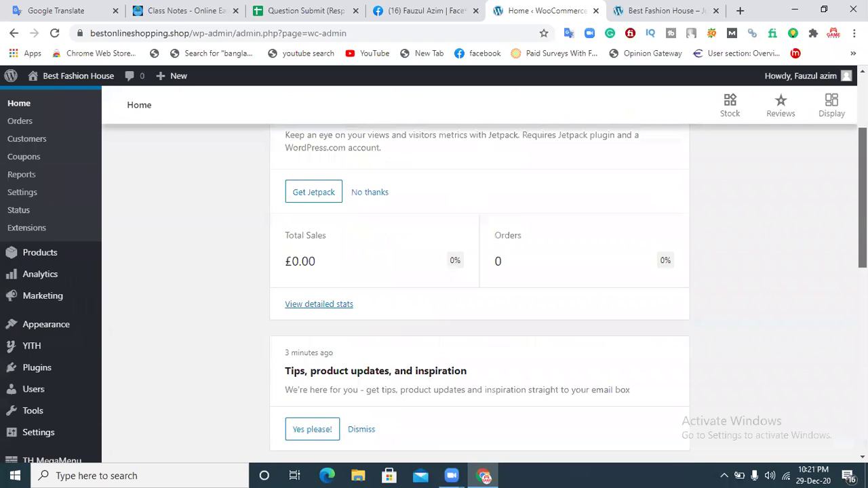
scroll(480, 271, down, 10)
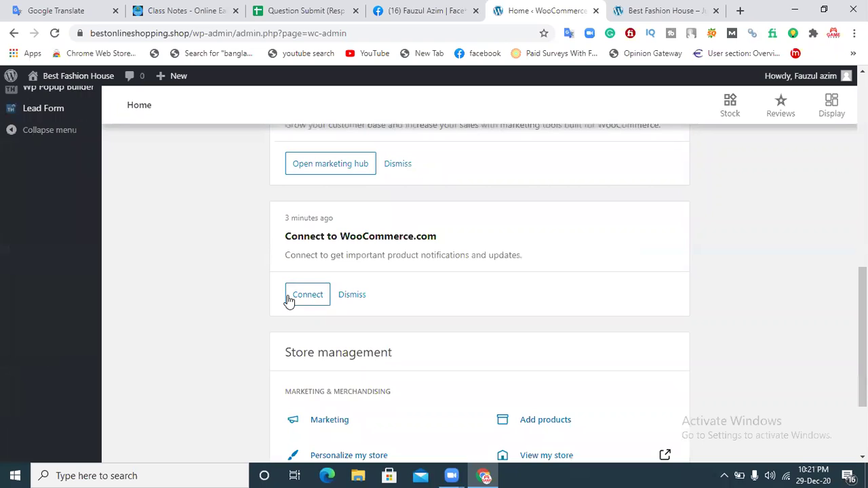
click(303, 297)
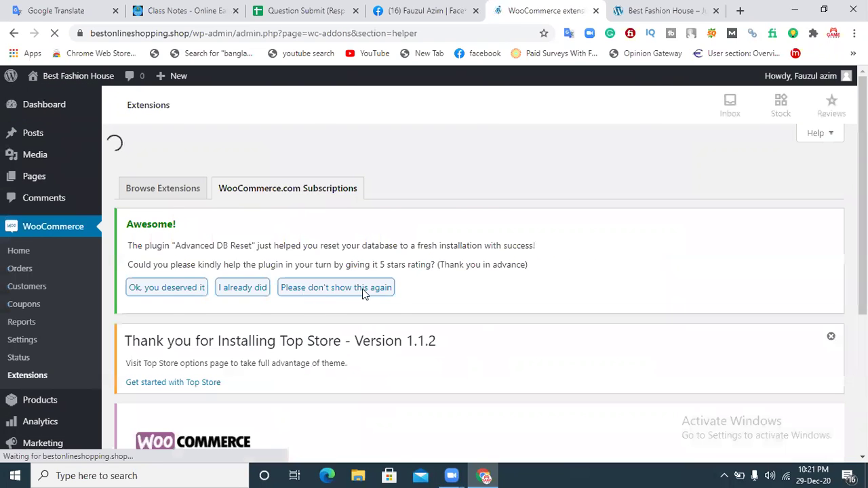
Step: Connect the store on the Subscriptions tab and approve the WooCommerce.com authorization
scroll(590, 378, down, 3)
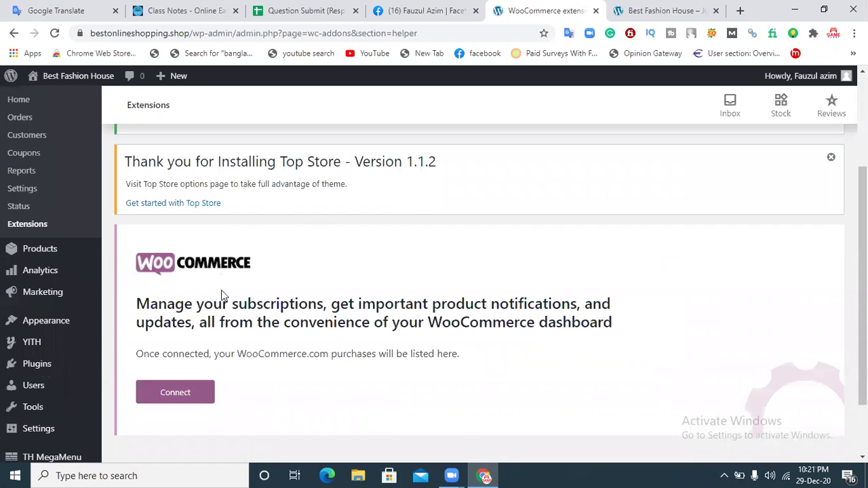
click(176, 392)
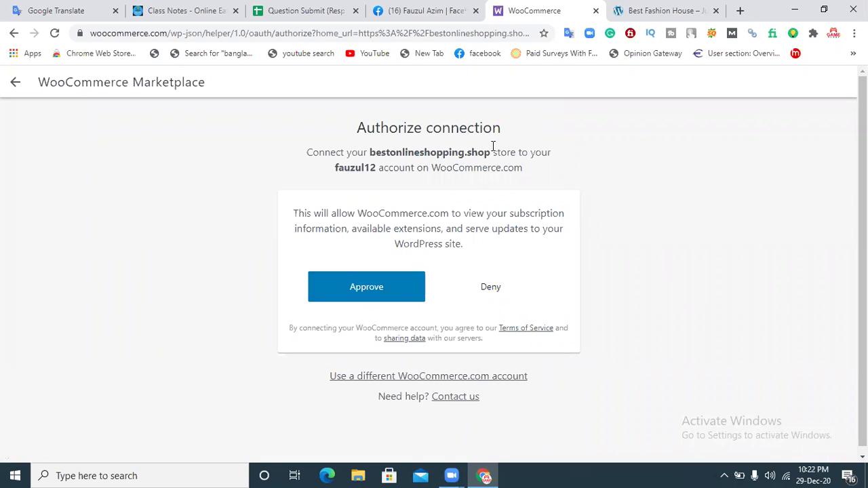
click(388, 289)
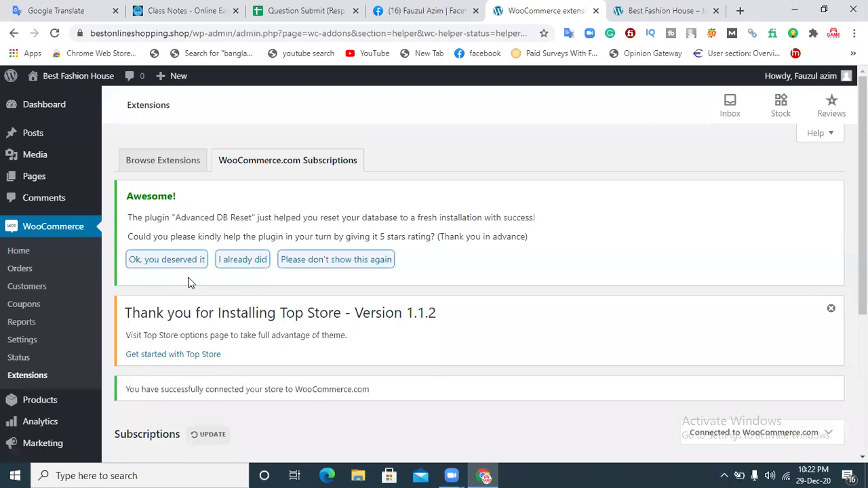
scroll(442, 219, down, 4)
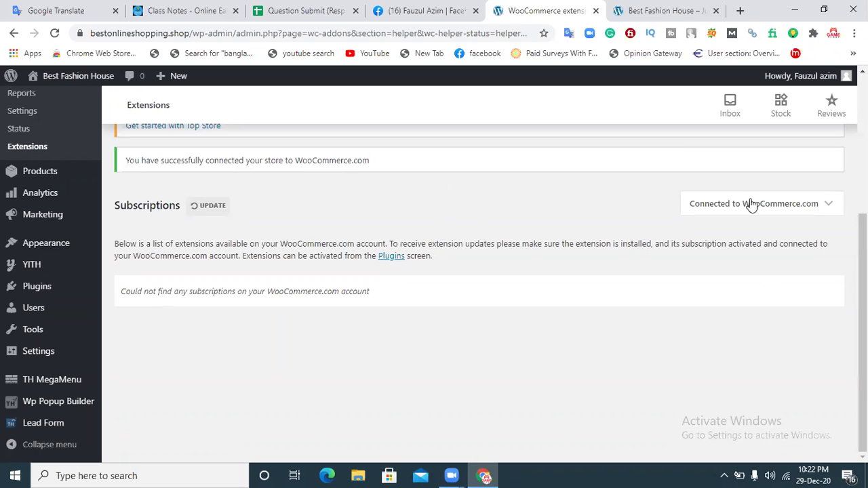
mouse_move(795, 209)
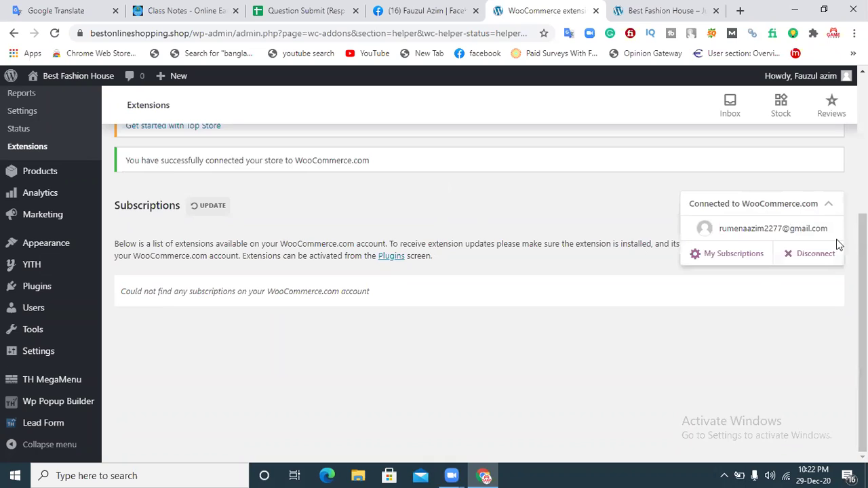
drag(862, 253, 861, 98)
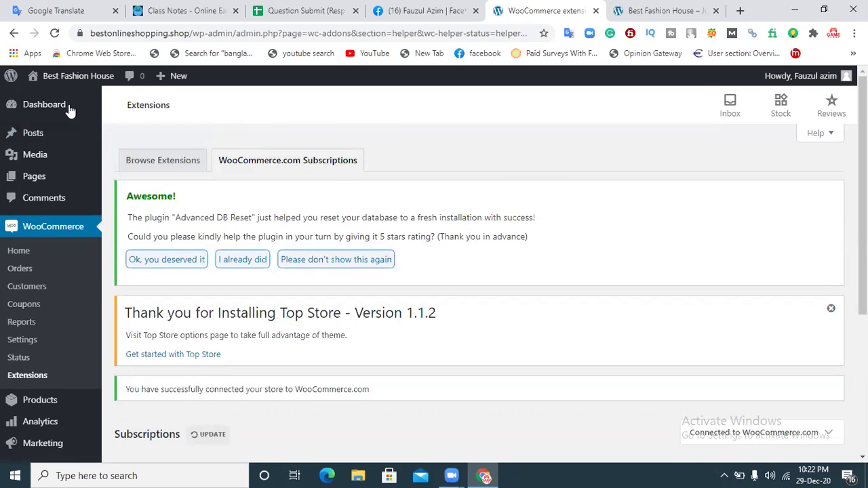
Step: Go to the main WordPress Dashboard
click(30, 106)
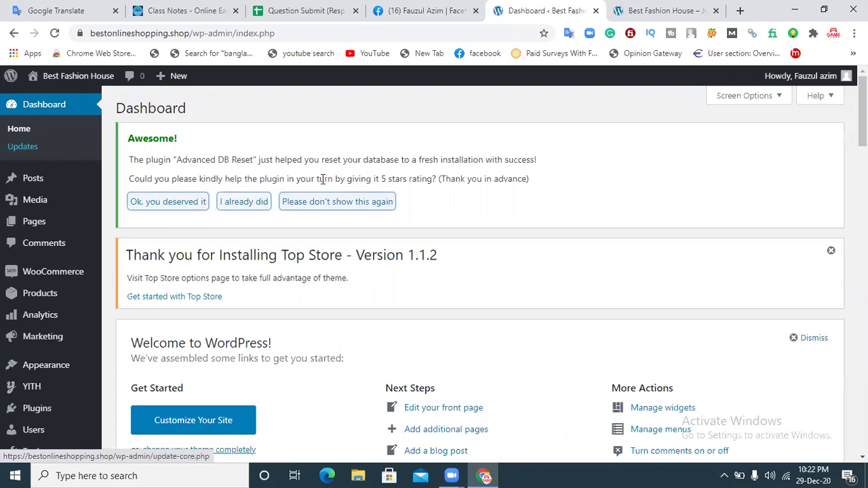
mouse_move(863, 111)
mouse_down()
mouse_move(862, 257)
mouse_move(862, 187)
mouse_up()
drag(846, 73, 830, 64)
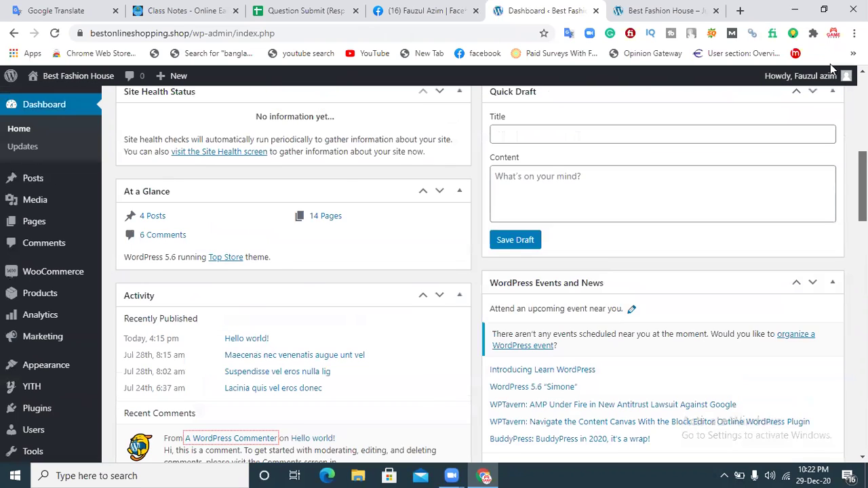
Step: Scroll through the live Best Fashion House storefront, check the dashboard, and come back
click(629, 12)
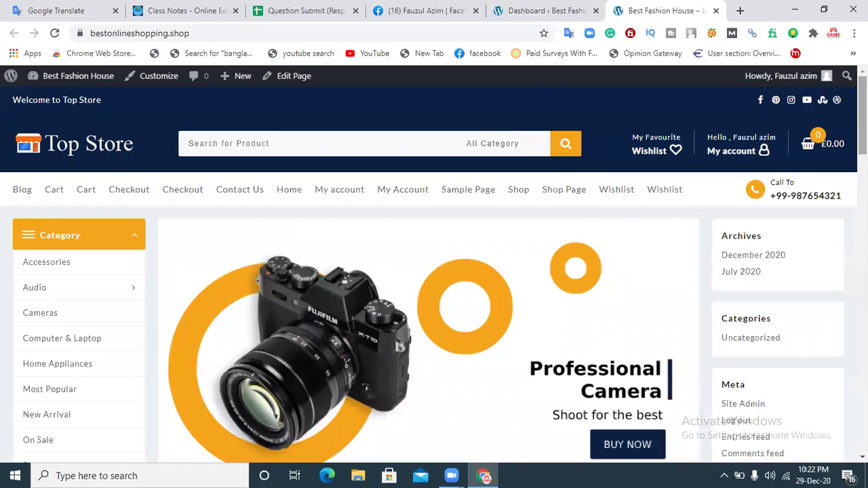
scroll(434, 271, down, 2)
scroll(434, 271, down, 8)
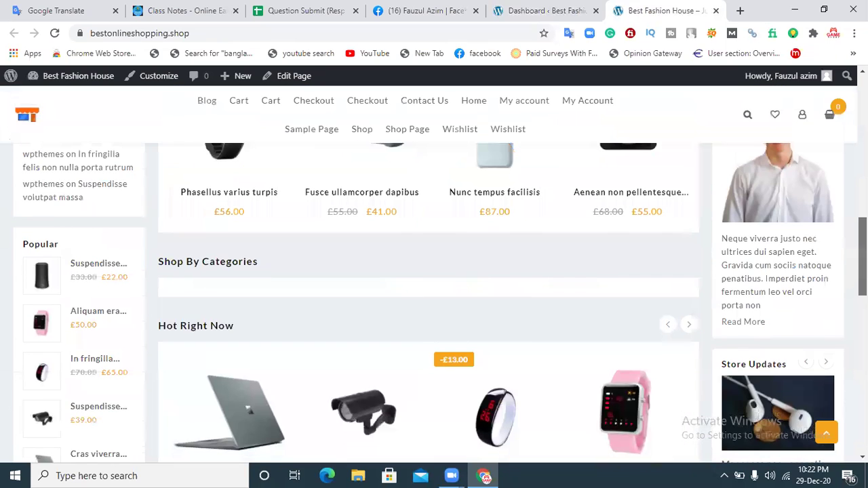
scroll(434, 272, up, 3)
scroll(185, 239, up, 7)
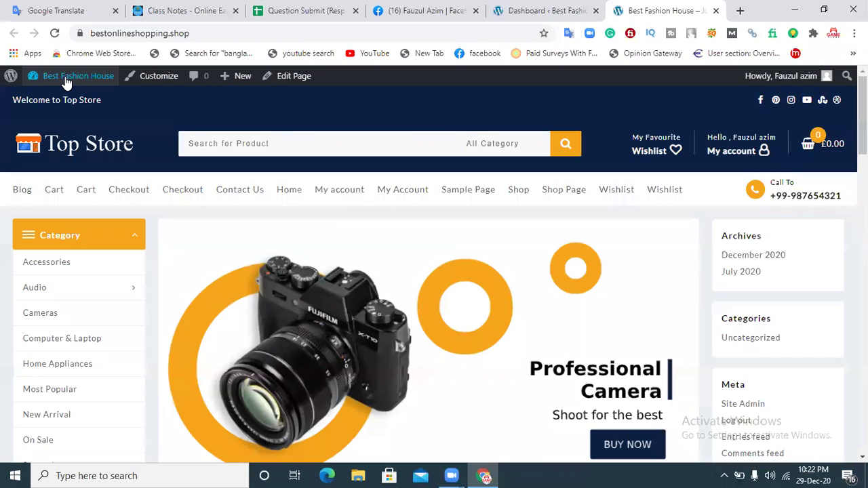
mouse_move(92, 82)
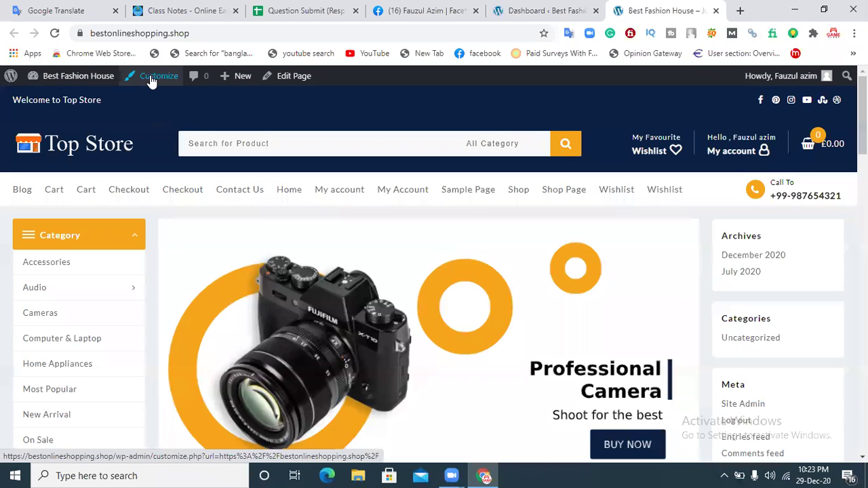
click(549, 10)
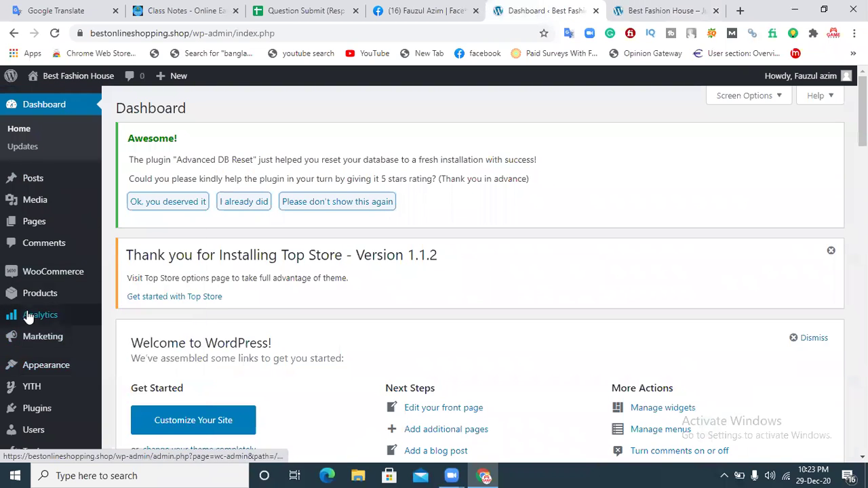
click(658, 10)
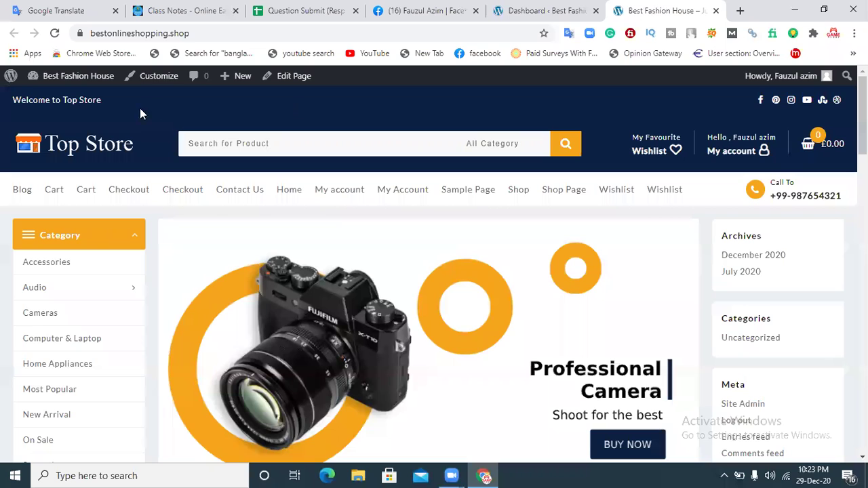
Step: Launch the Customizer, browse themes, and return without switching from Top Store
click(162, 77)
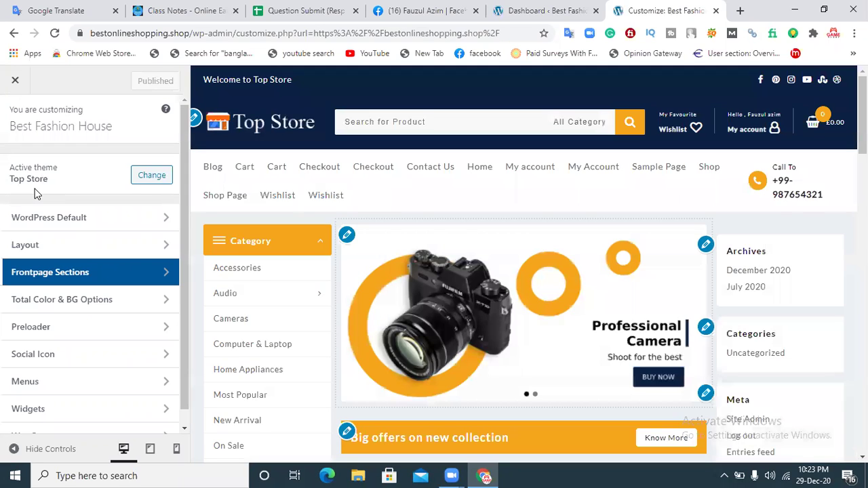
click(144, 180)
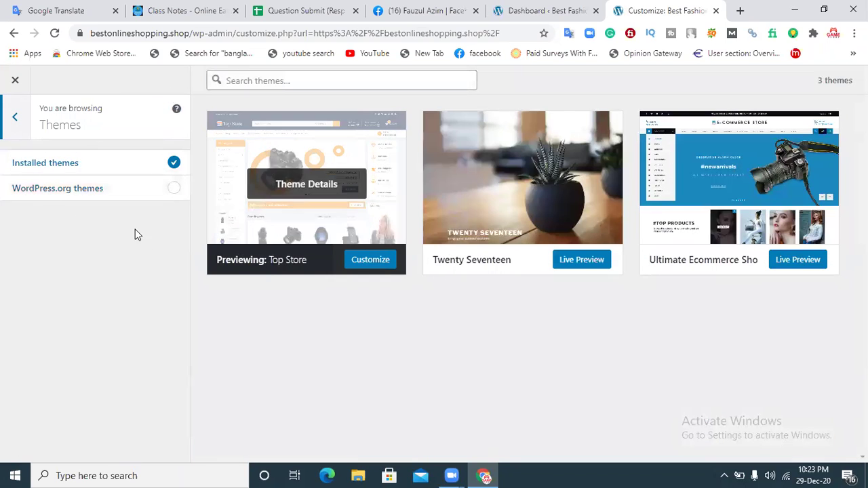
click(14, 117)
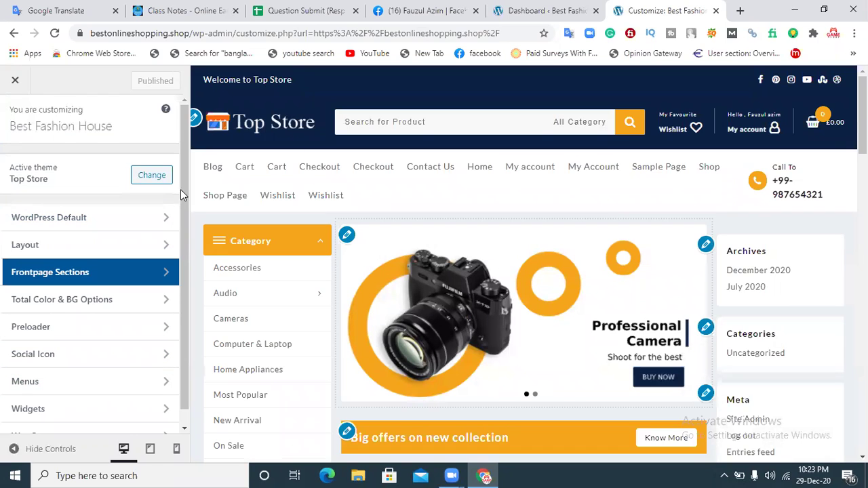
scroll(180, 217, down, 1)
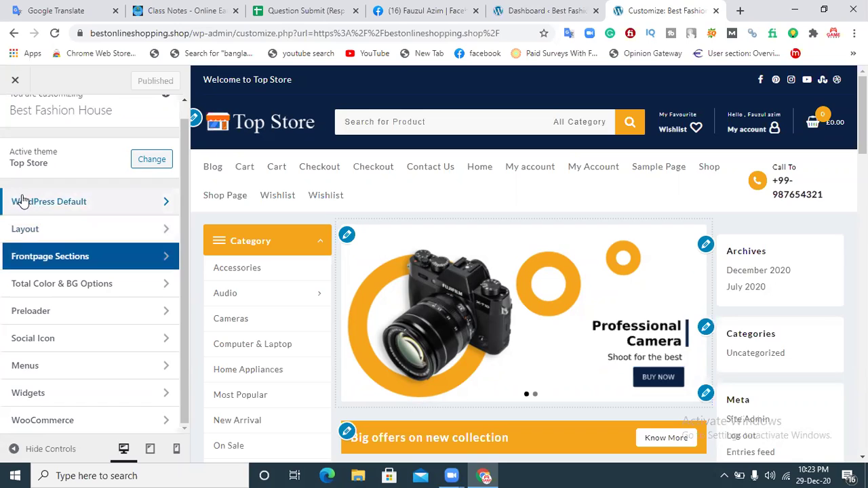
Step: Show Site Identity under WordPress Default, with the Top Store logo, width 225 and Best Fashion House title
click(55, 203)
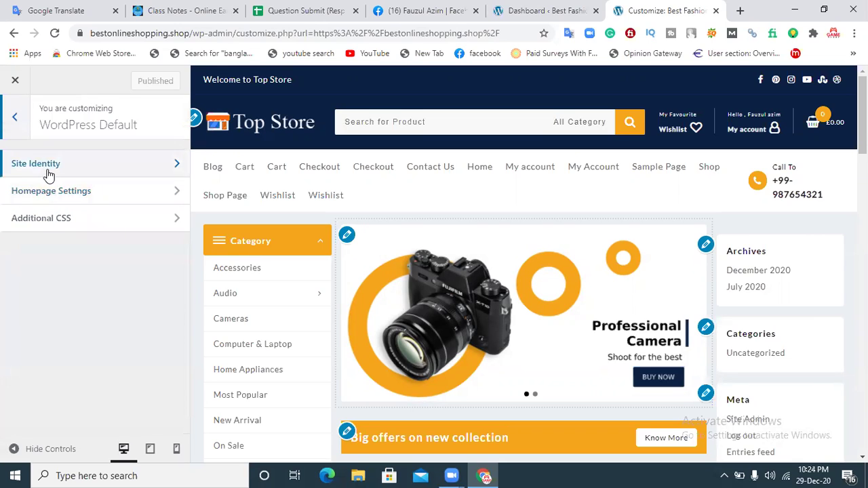
click(48, 172)
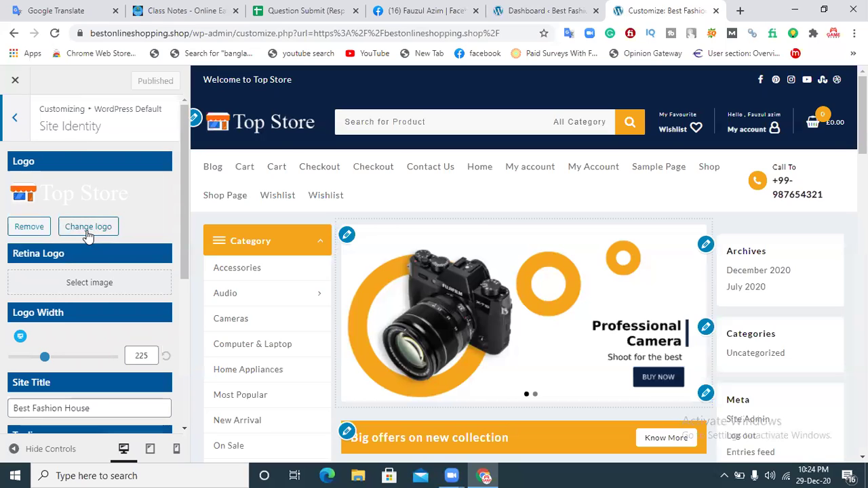
Step: Bring up the Select logo window and begin choosing a new logo file from the computer
click(88, 230)
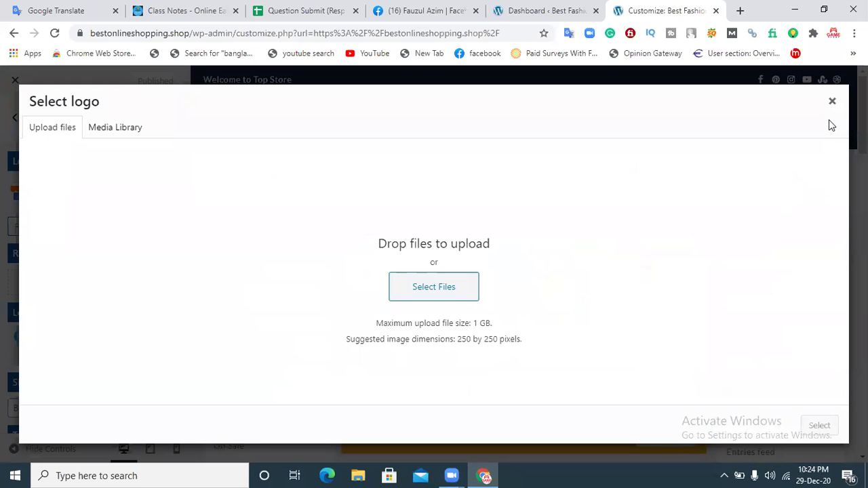
click(831, 102)
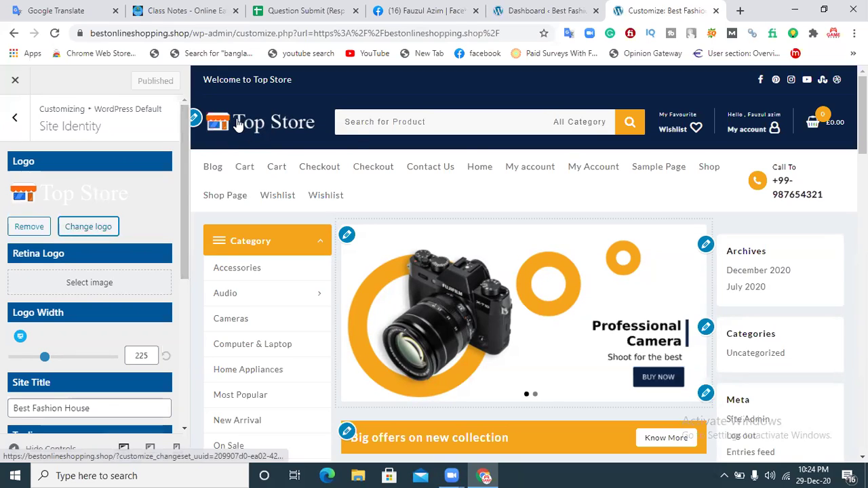
click(89, 227)
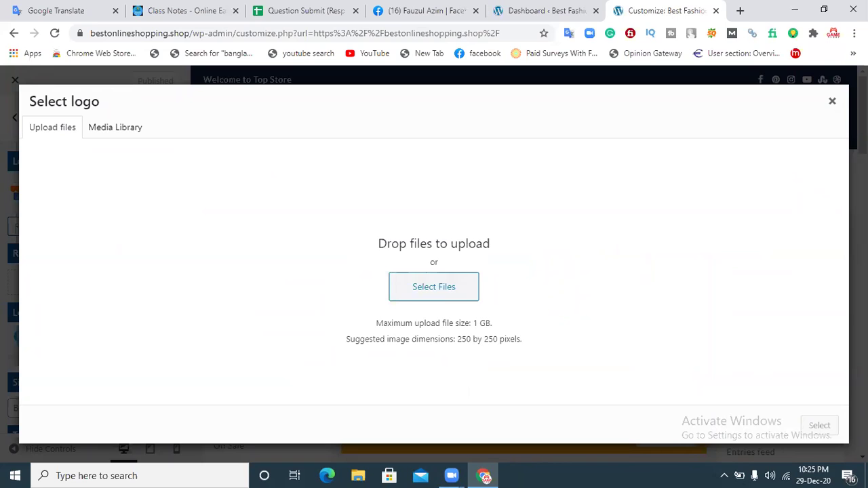
click(832, 102)
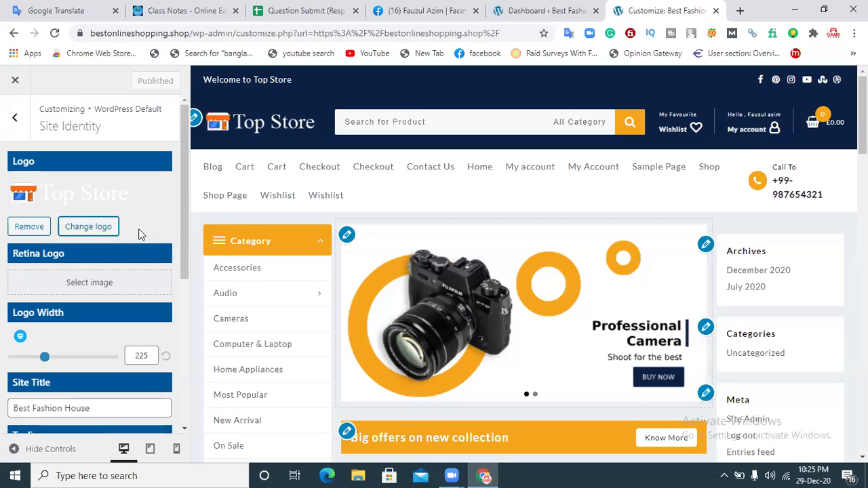
click(98, 233)
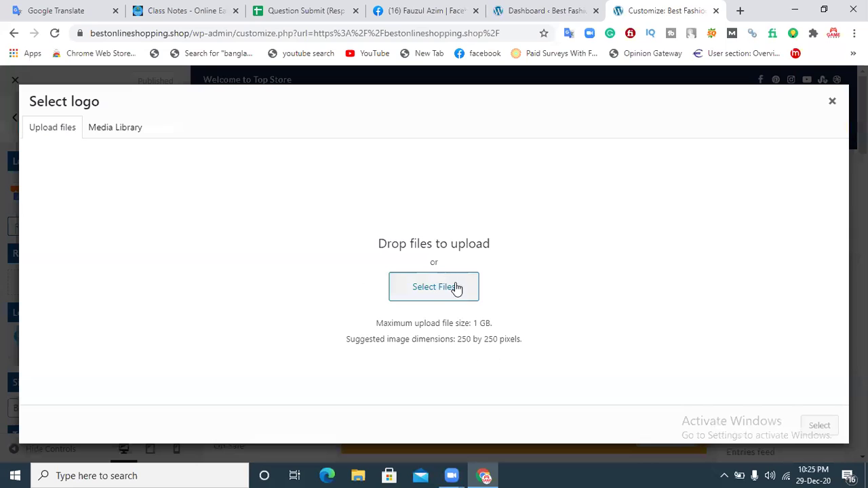
click(429, 288)
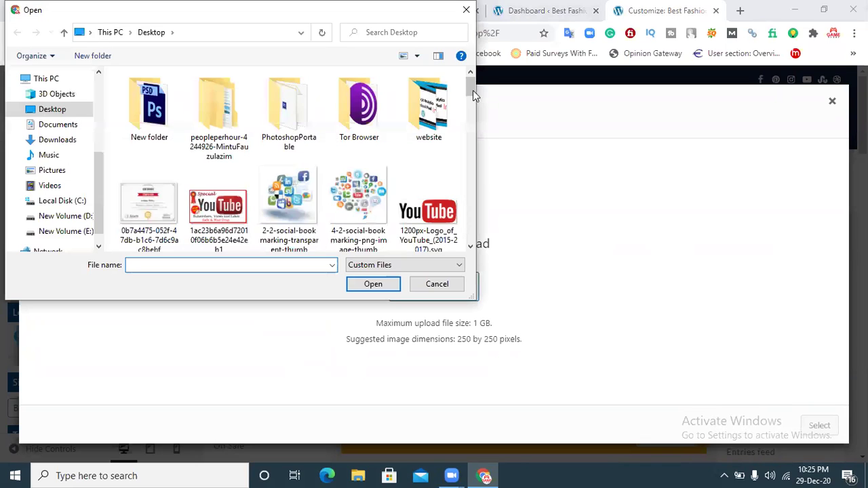
Step: Upload the Fashion Store image from the Downloads folder to the media library
click(470, 122)
click(465, 132)
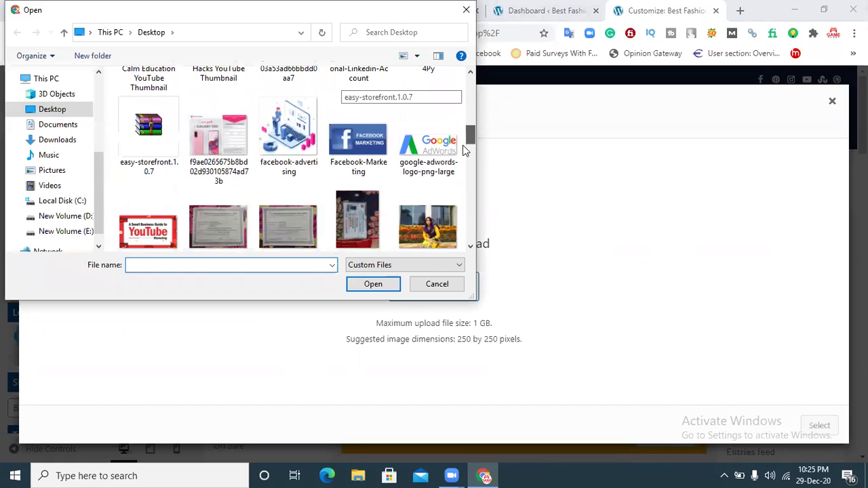
click(461, 164)
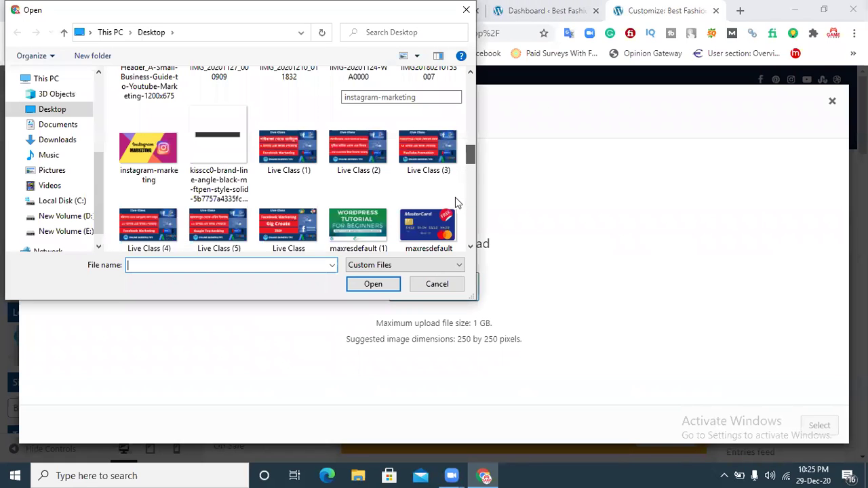
scroll(455, 202, down, 10)
scroll(439, 245, down, 2)
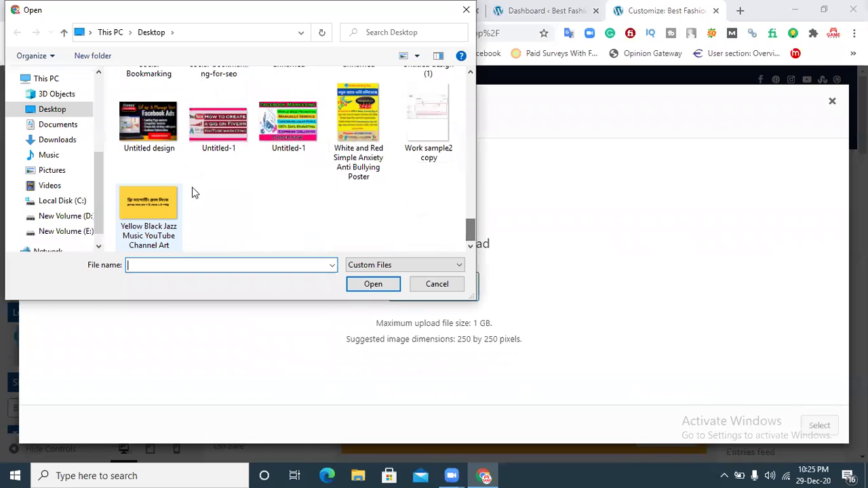
click(68, 142)
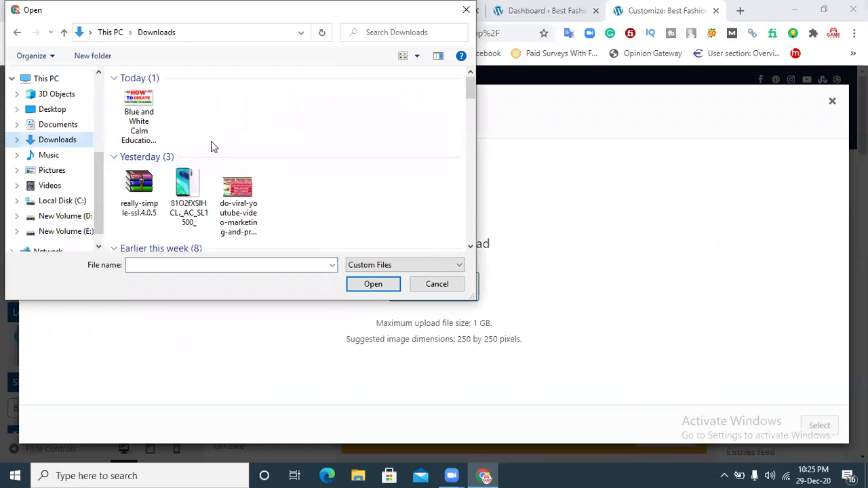
drag(470, 90, 472, 108)
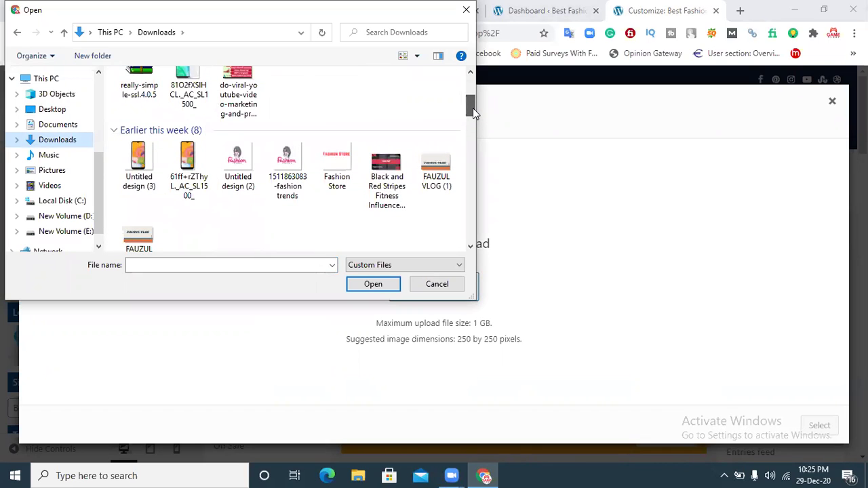
click(337, 161)
click(354, 286)
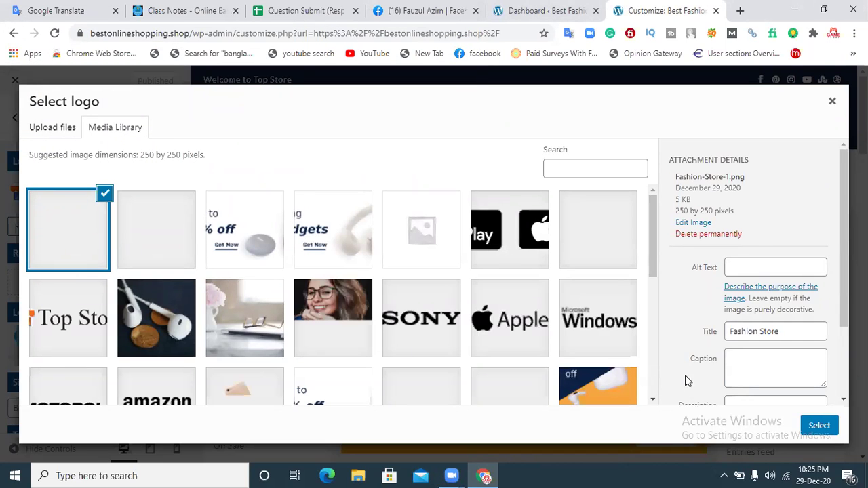
Step: Choose it as the logo, trim the crop around the text, then close the crop unapplied
click(819, 426)
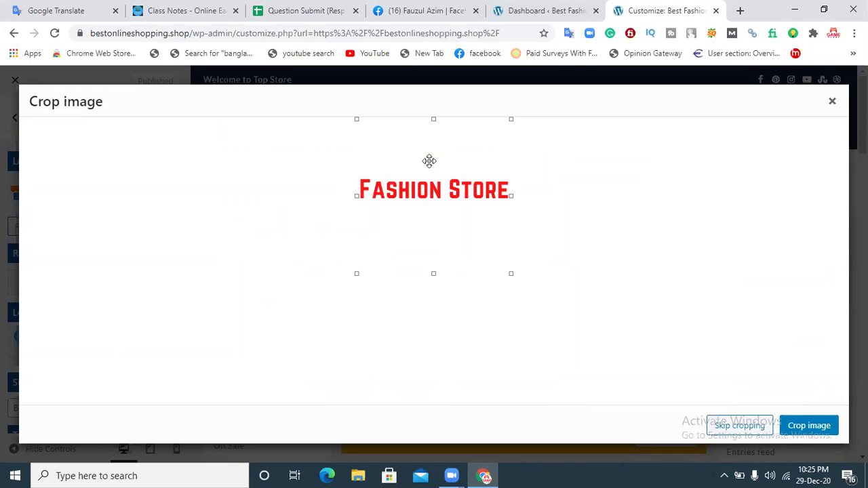
drag(434, 119, 437, 176)
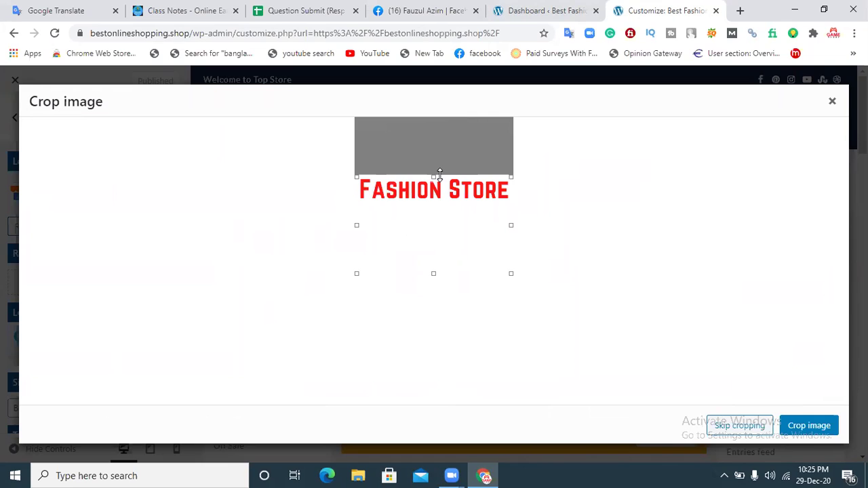
drag(431, 274, 437, 204)
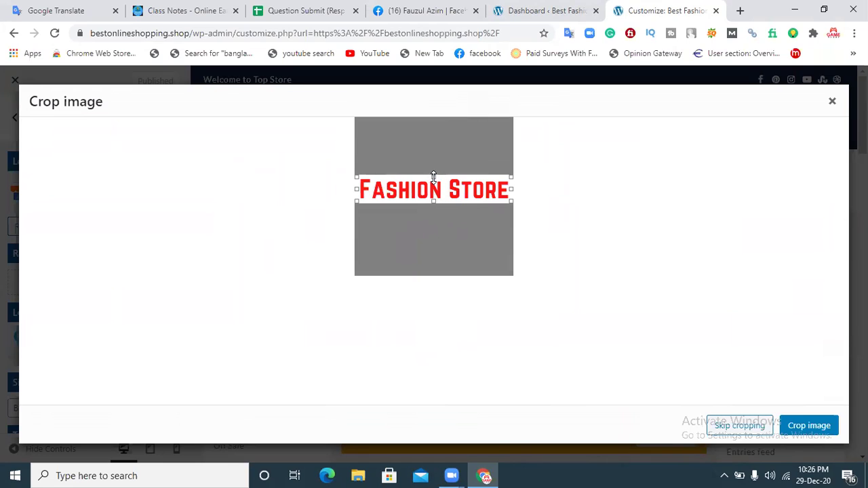
mouse_move(433, 176)
mouse_down()
mouse_move(434, 188)
mouse_move(433, 181)
mouse_up()
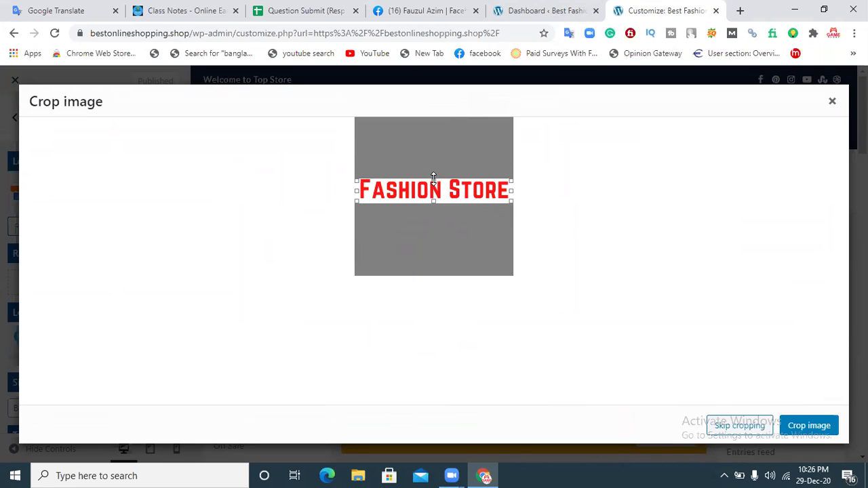
click(832, 102)
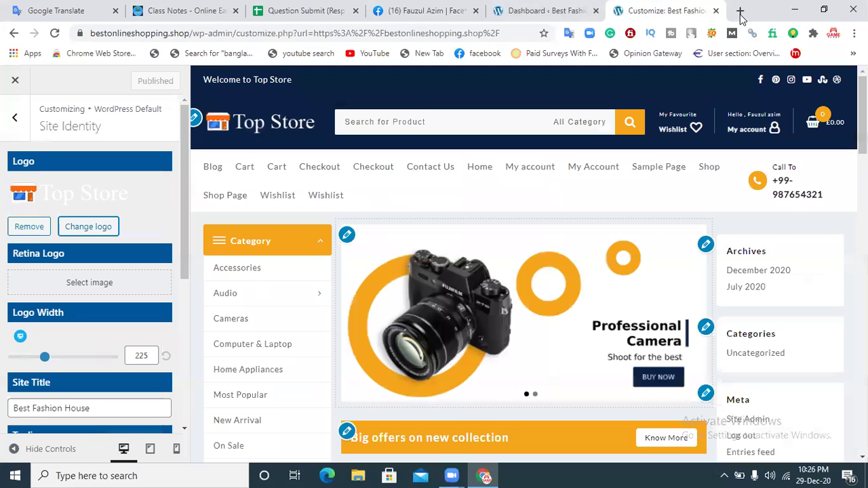
Step: Load remove.bg and upload the Fashion Store image for background removal
click(740, 12)
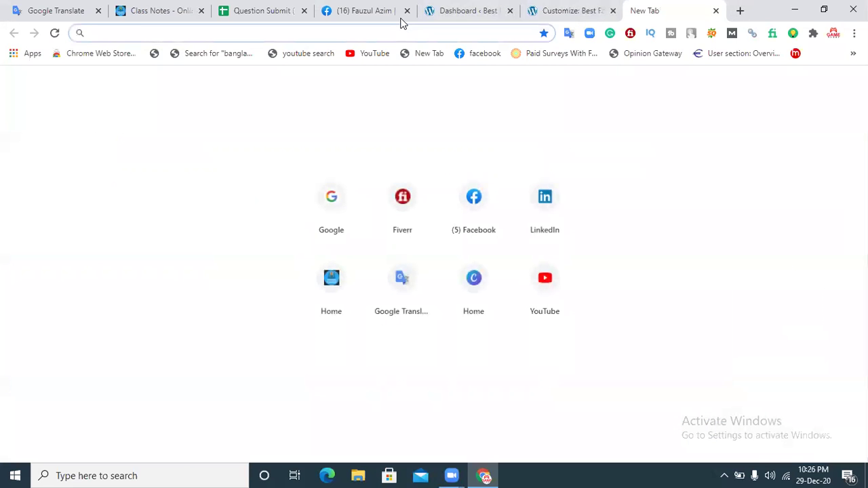
text(re)
key(Return)
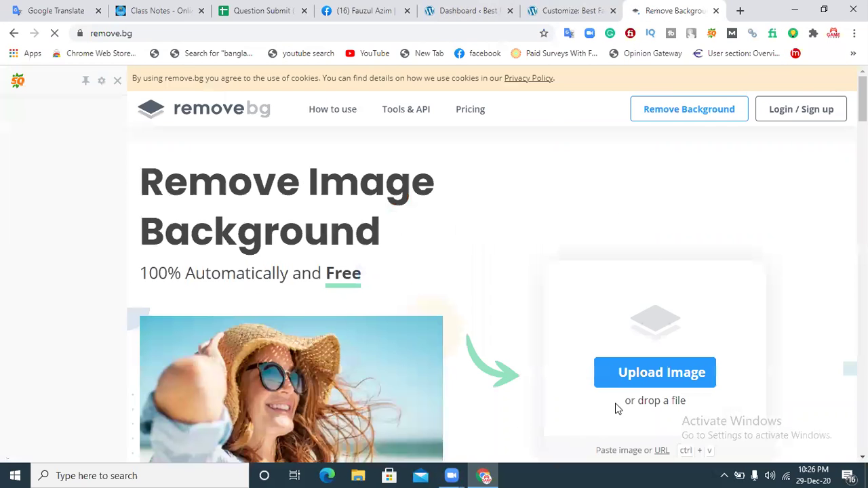
click(636, 377)
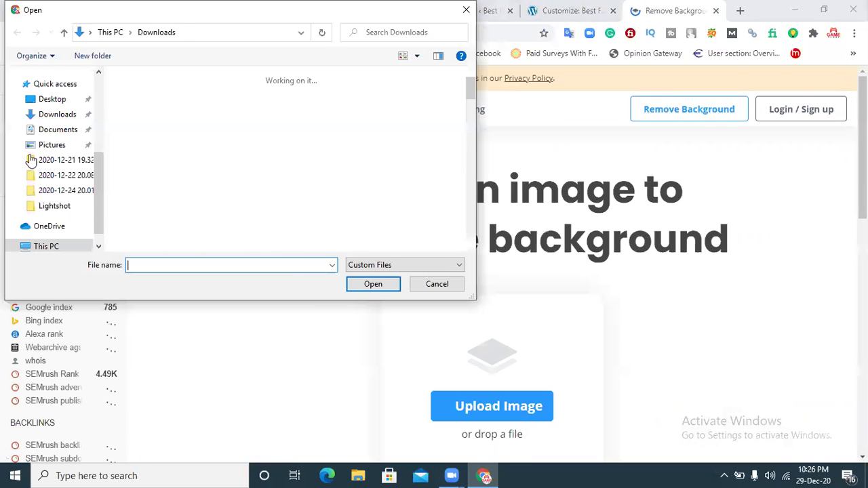
scroll(325, 122, down, 5)
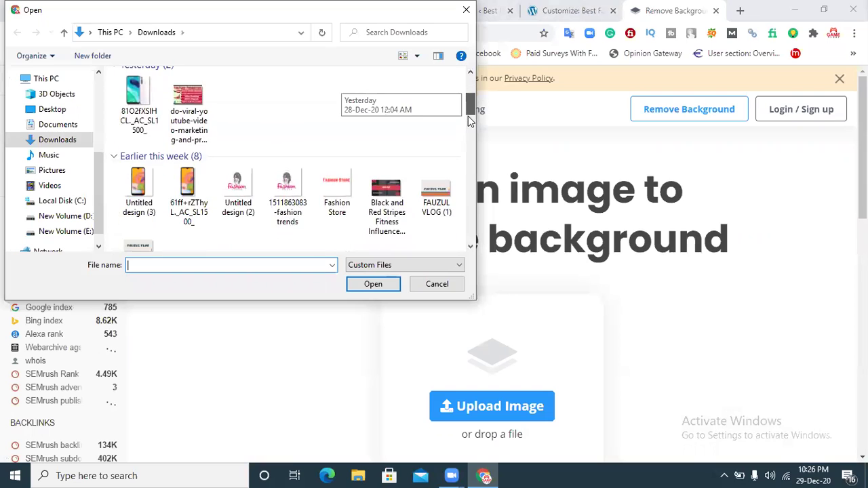
click(349, 95)
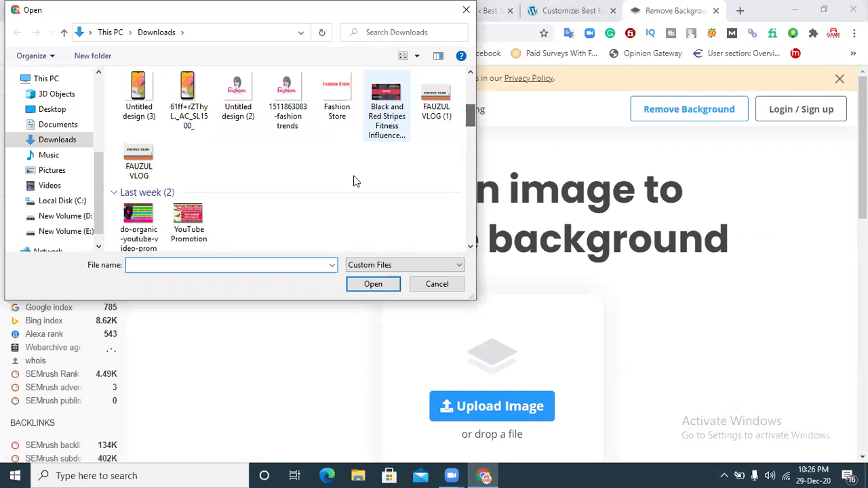
click(373, 283)
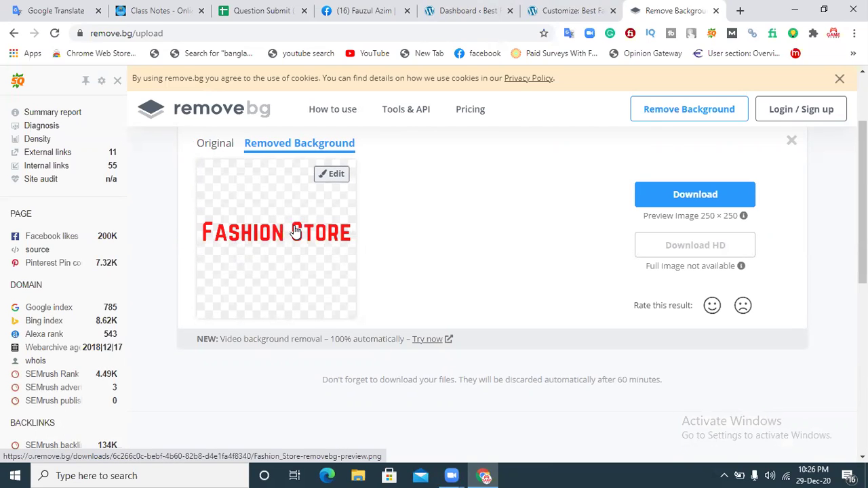
Step: Save the background-free Fashion_Store-removebg-preview PNG to the Desktop
click(686, 196)
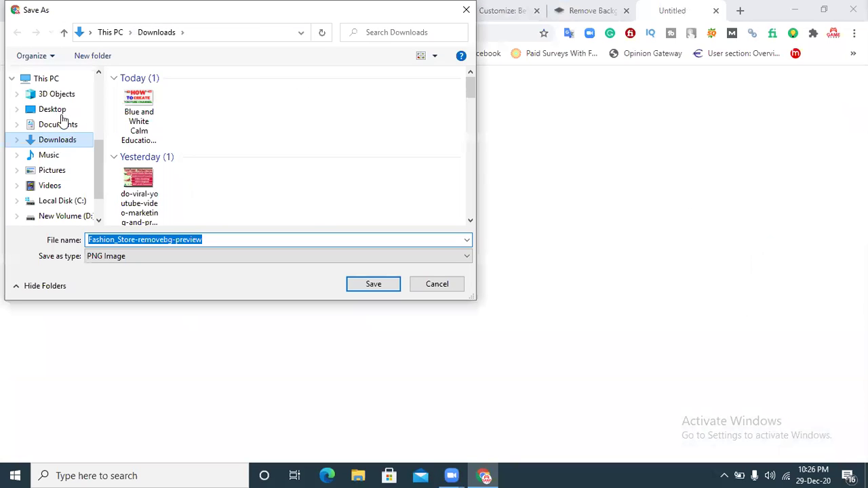
click(70, 109)
click(389, 290)
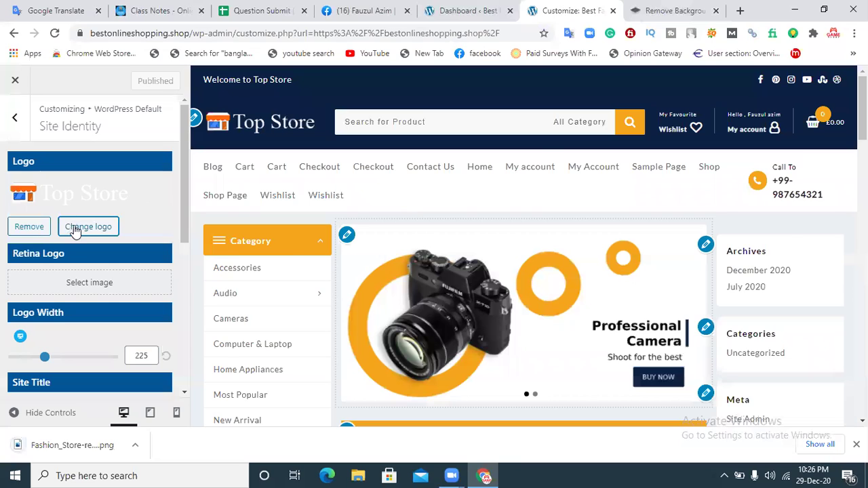
click(75, 230)
Step: Upload Fashion_Store-removebg-preview from the computer as a new logo file
click(62, 135)
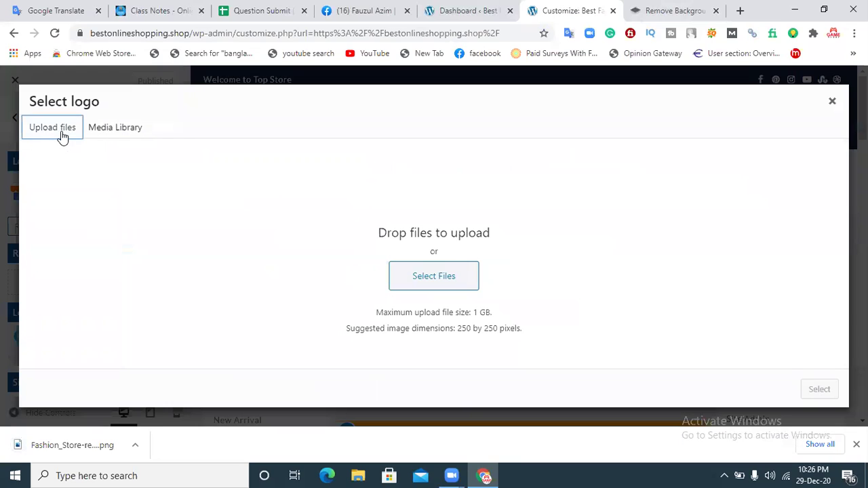
click(413, 283)
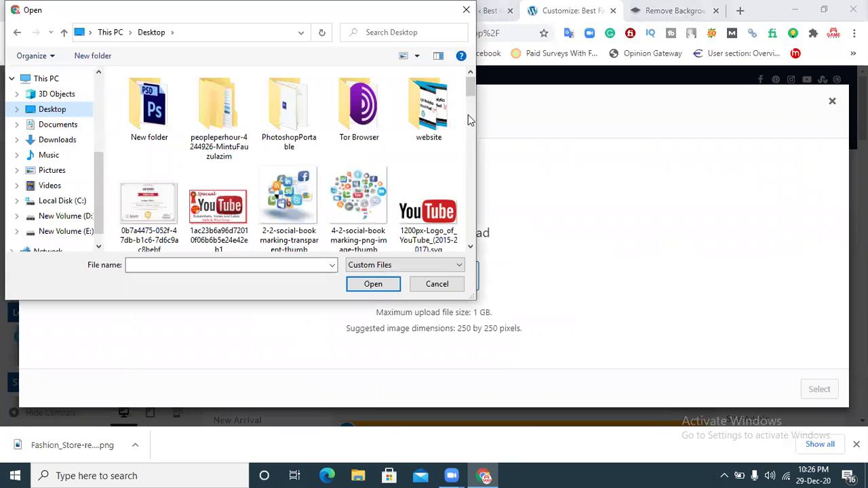
scroll(468, 119, down, 5)
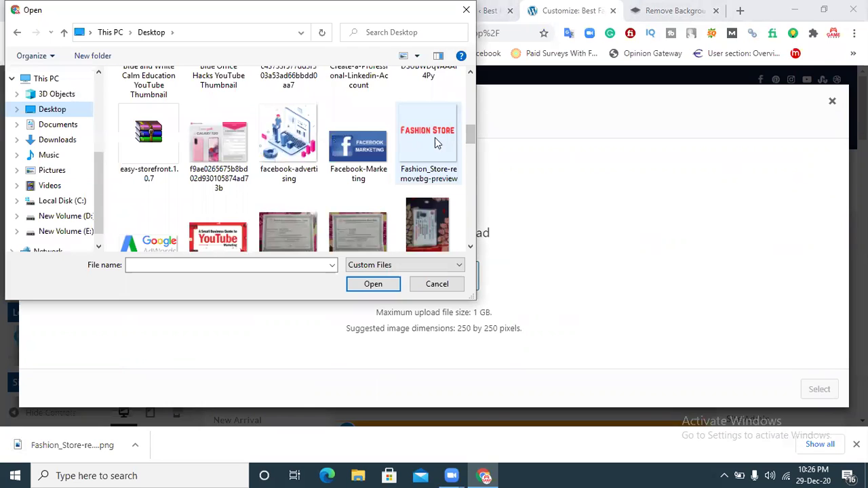
click(427, 140)
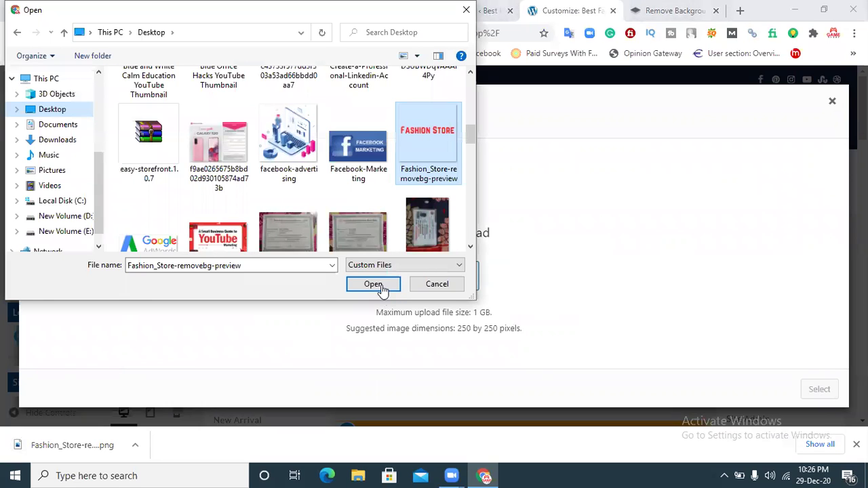
click(373, 284)
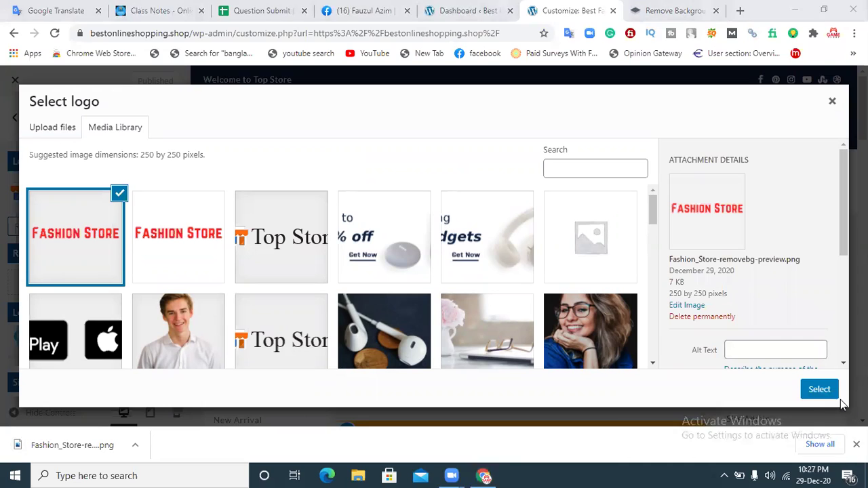
Step: Use it as the logo, cropped tightly above and below the text
click(819, 392)
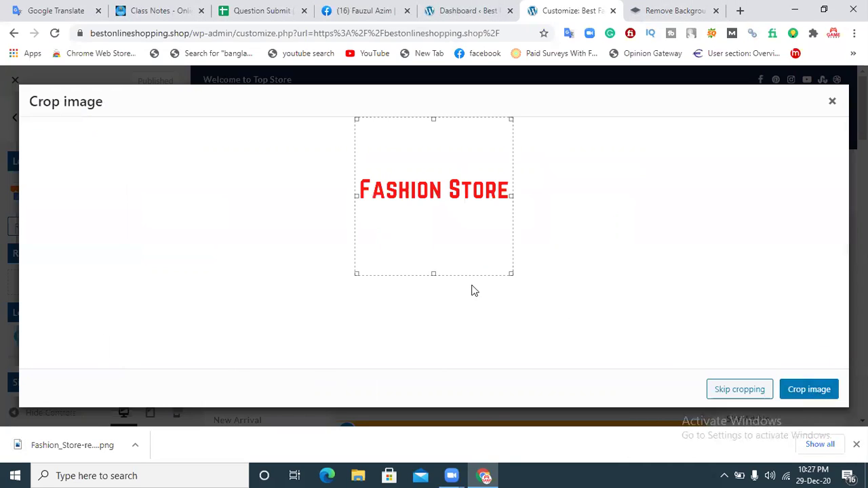
drag(433, 274, 439, 200)
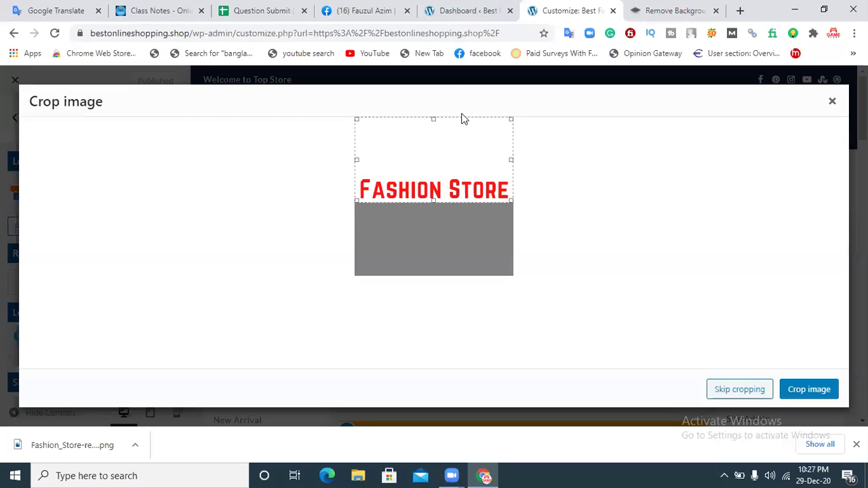
drag(432, 118, 433, 176)
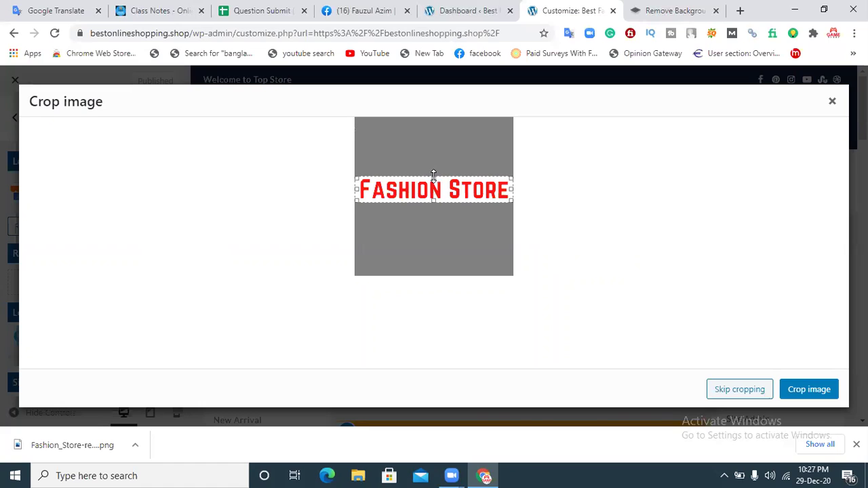
click(805, 391)
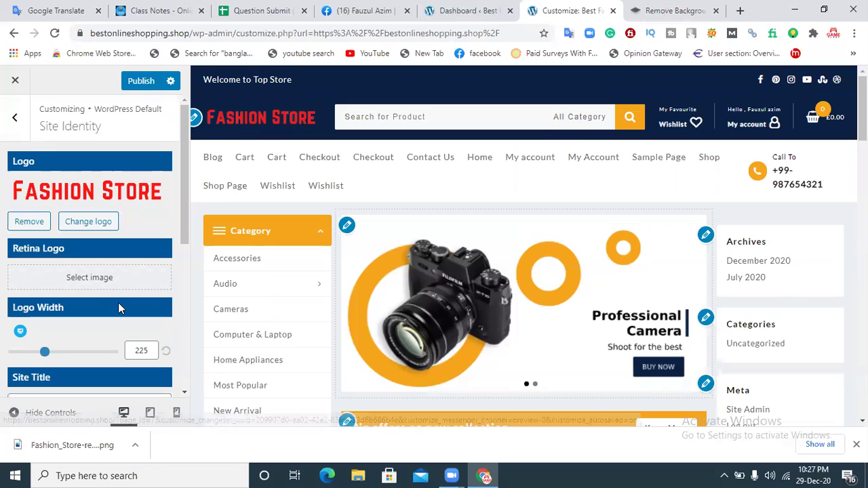
Step: Dismiss the Retina Logo picker unchanged and set the Logo Width slider to 202
click(79, 284)
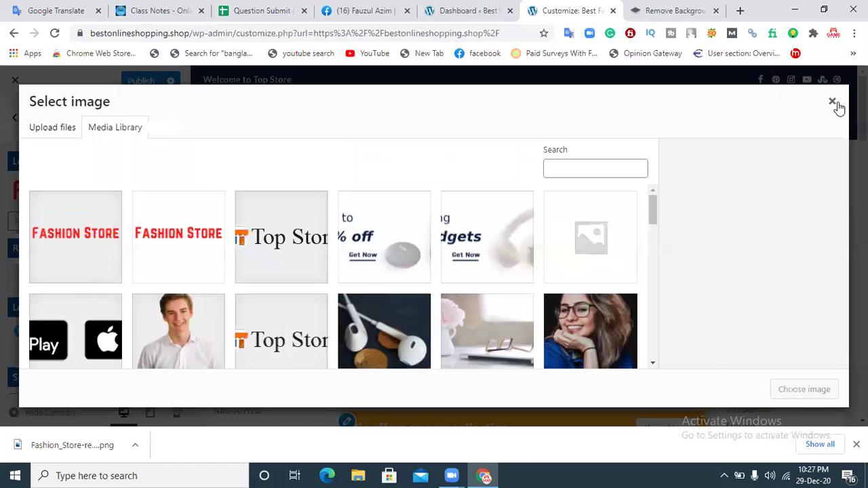
click(833, 103)
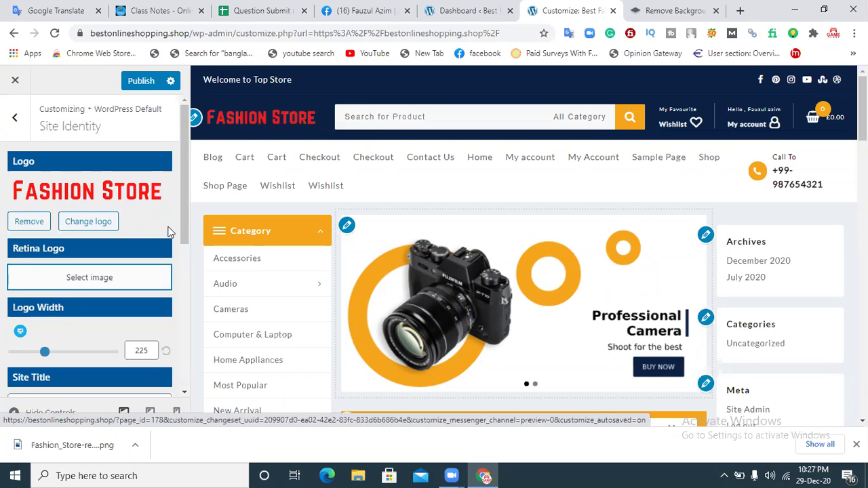
drag(187, 188, 186, 209)
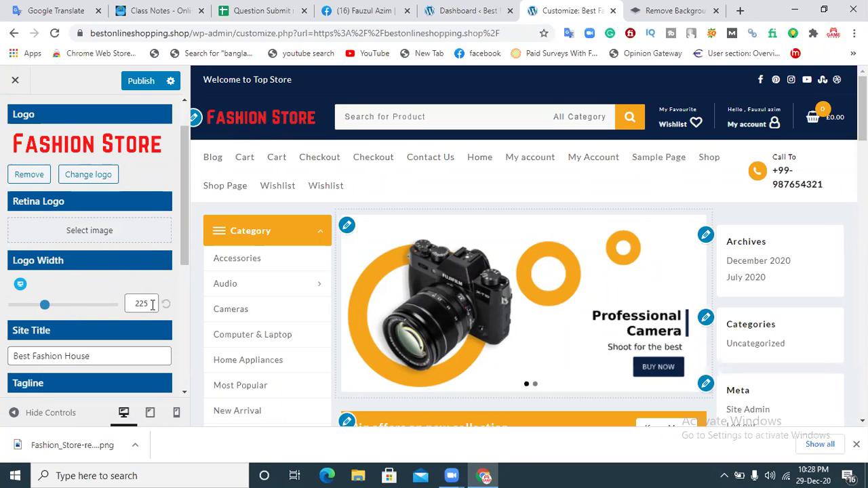
mouse_move(45, 305)
mouse_down()
mouse_move(117, 306)
mouse_move(13, 310)
mouse_move(35, 313)
mouse_up()
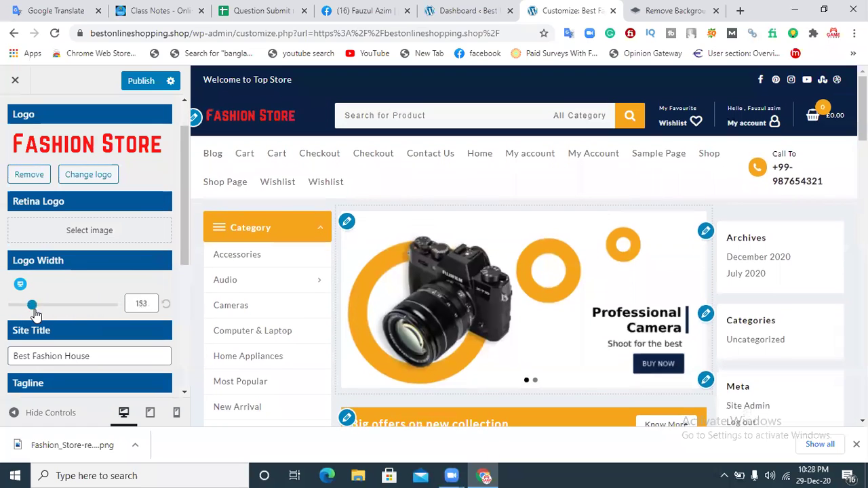
click(166, 304)
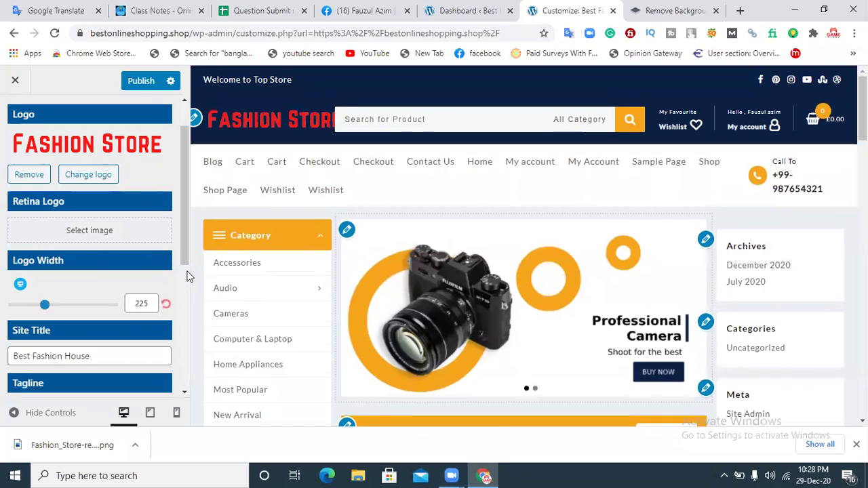
drag(45, 304, 42, 307)
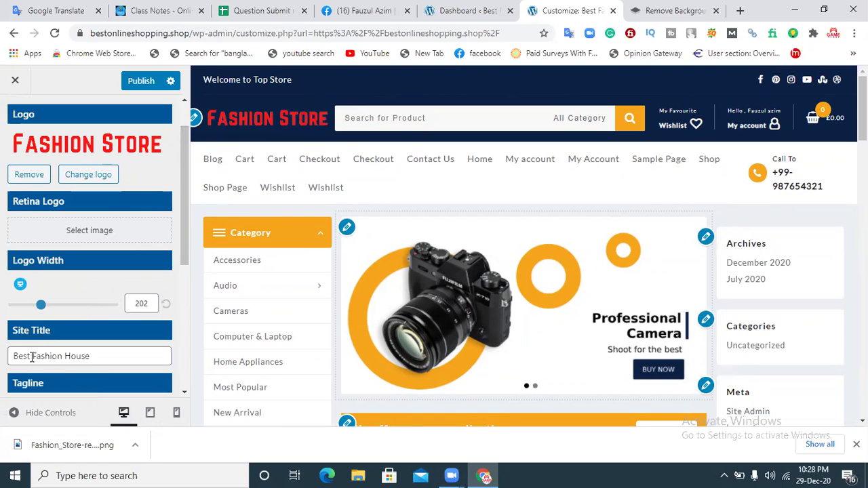
drag(184, 231, 172, 283)
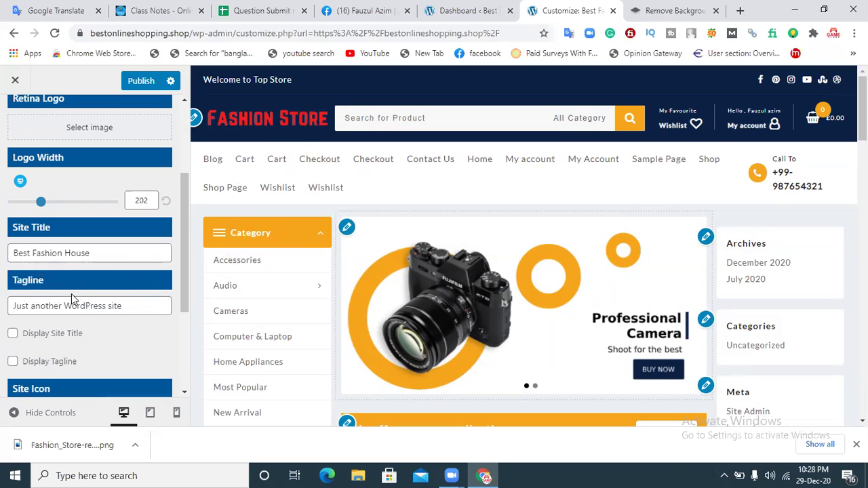
click(13, 334)
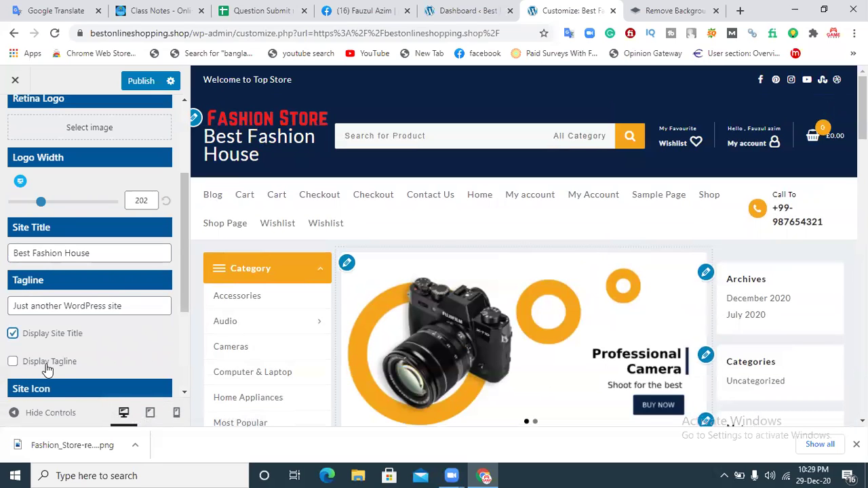
click(13, 361)
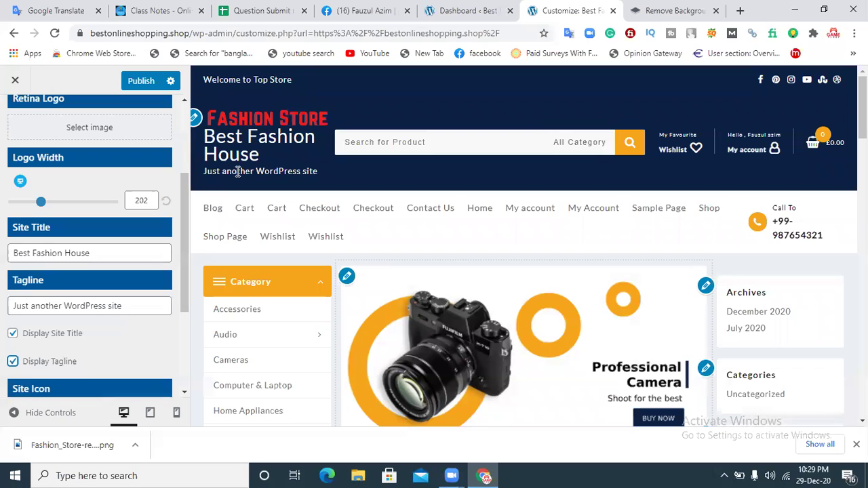
click(13, 362)
click(13, 333)
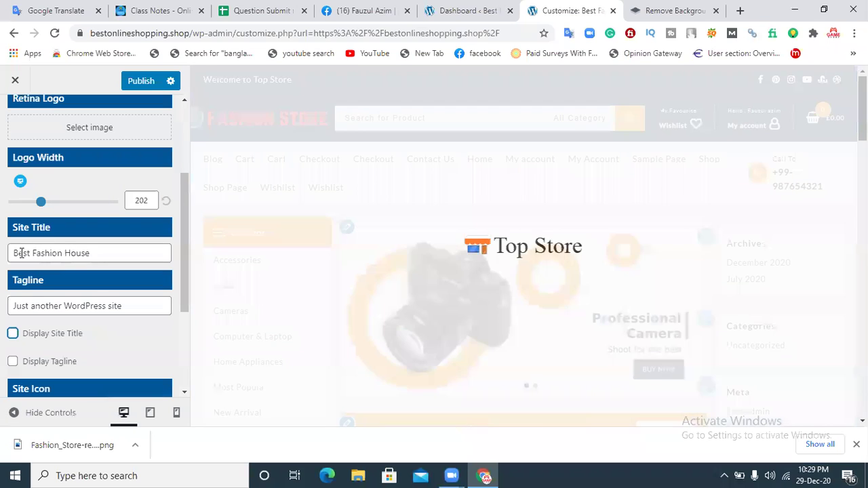
Step: Replace the site title with 'Best Online Shopping'
drag(100, 255, 2, 254)
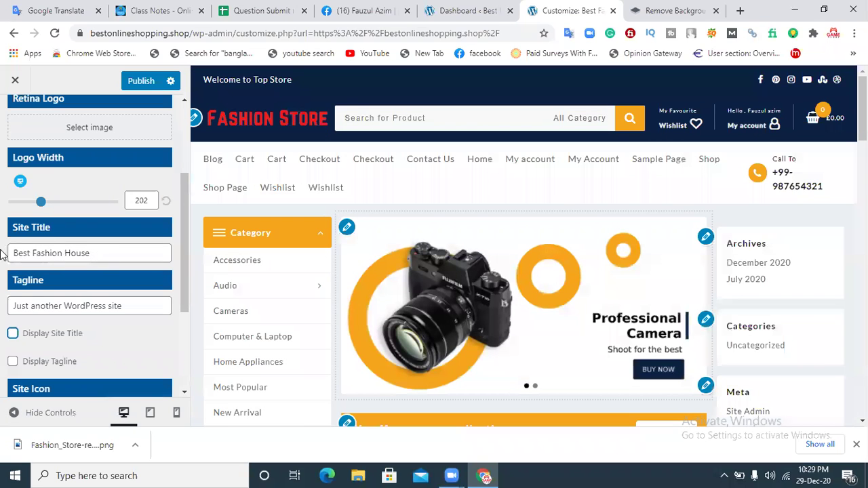
key(BackSpace)
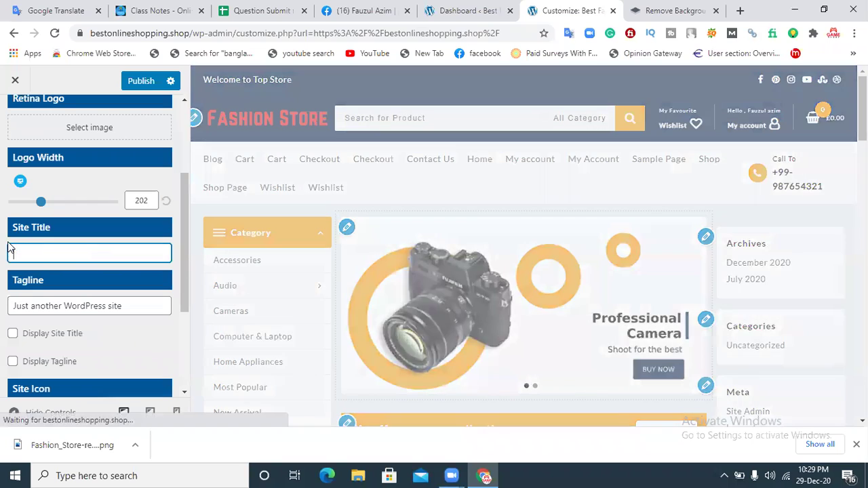
text(Be)
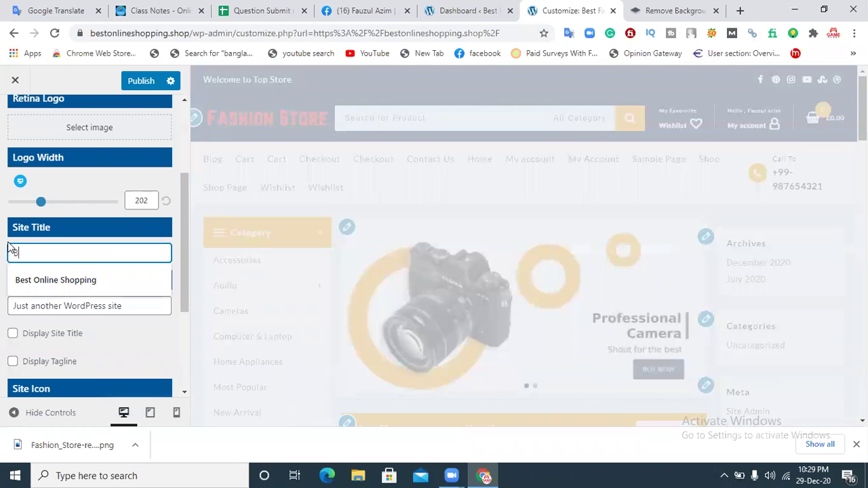
text(st)
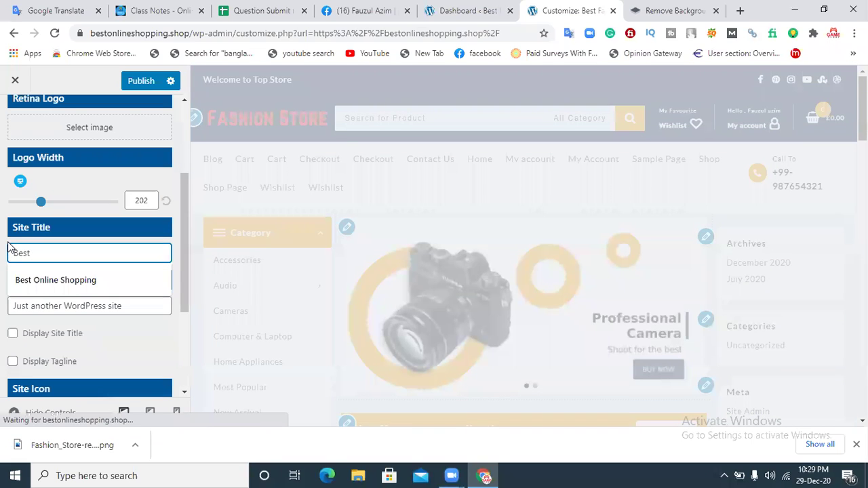
text( Online Shopping)
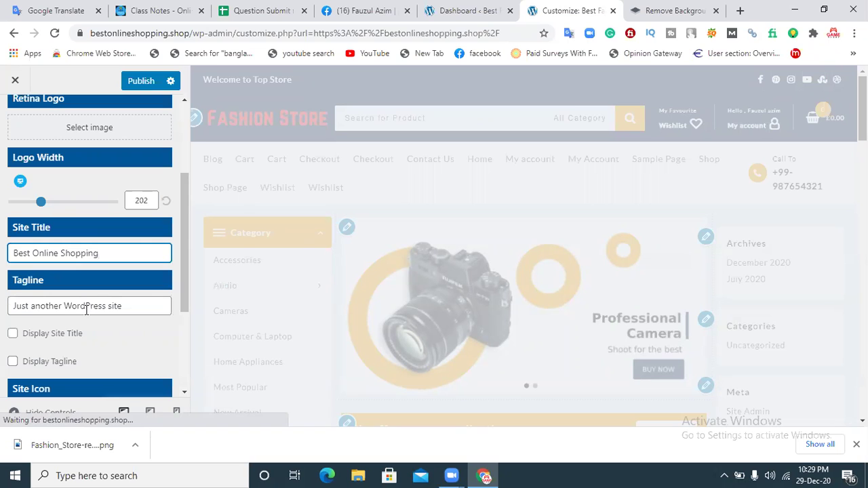
Step: Toggle Display Site Title on and back off, then scroll down to Site Icon
click(66, 336)
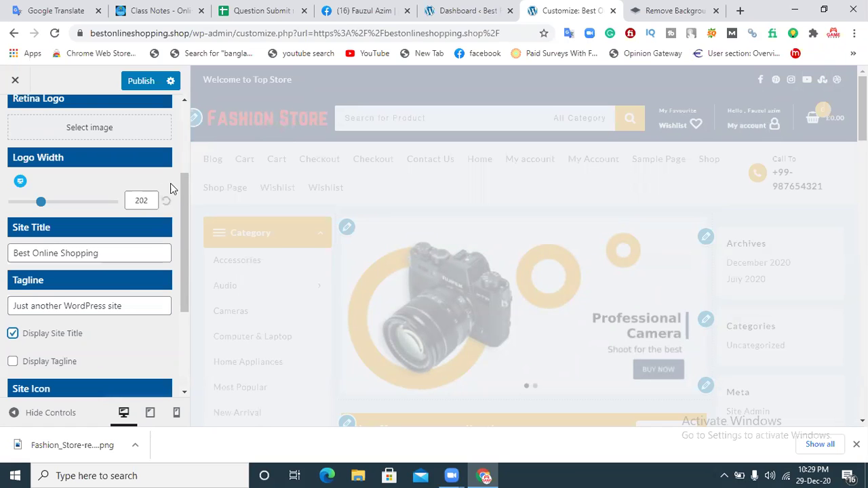
mouse_move(182, 186)
mouse_down()
mouse_move(186, 156)
mouse_move(191, 184)
mouse_up()
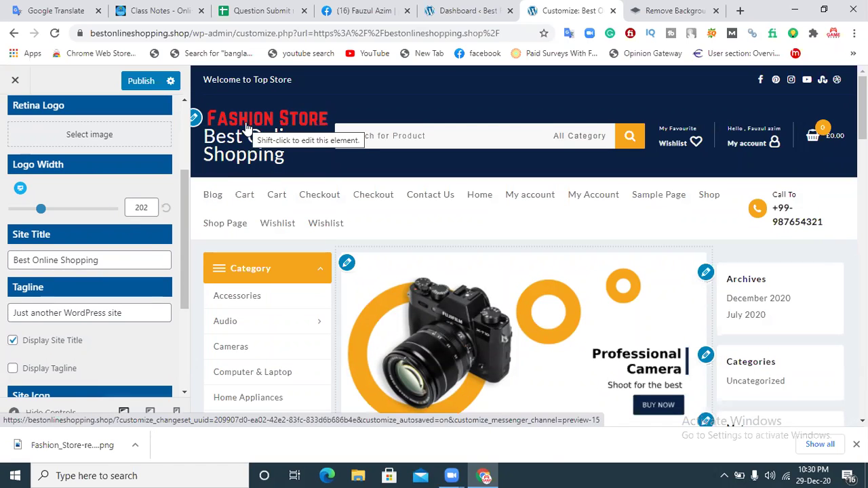
click(14, 342)
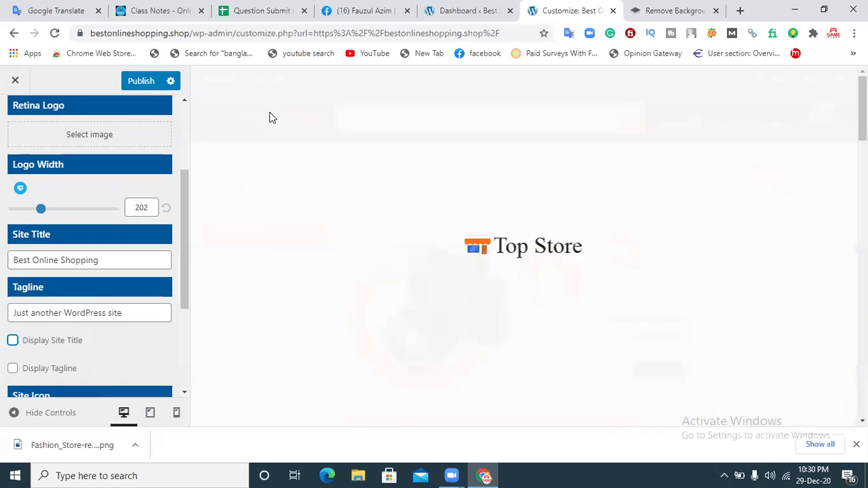
drag(183, 209, 189, 279)
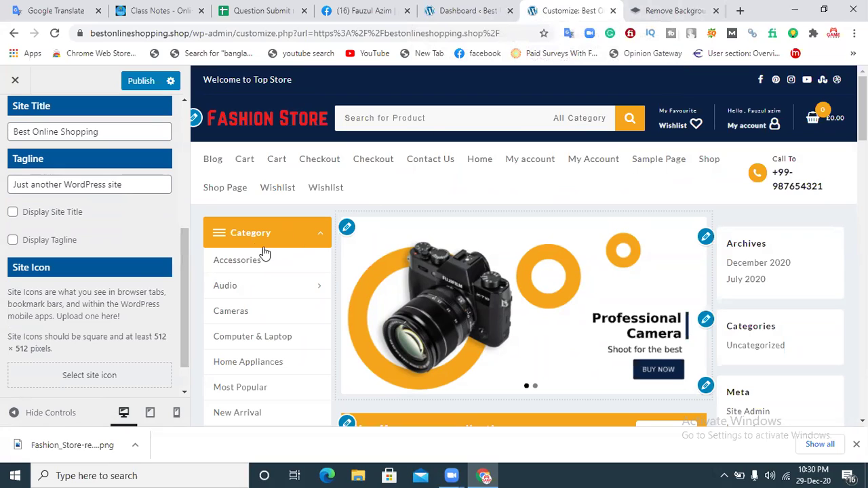
drag(186, 264, 183, 283)
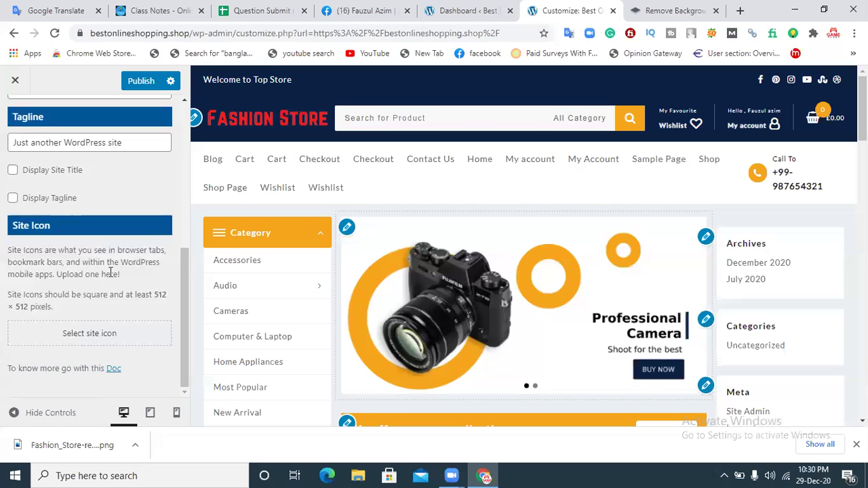
Step: Upload the 'Untitled design (2)' fashion image from Downloads for the site icon
click(97, 333)
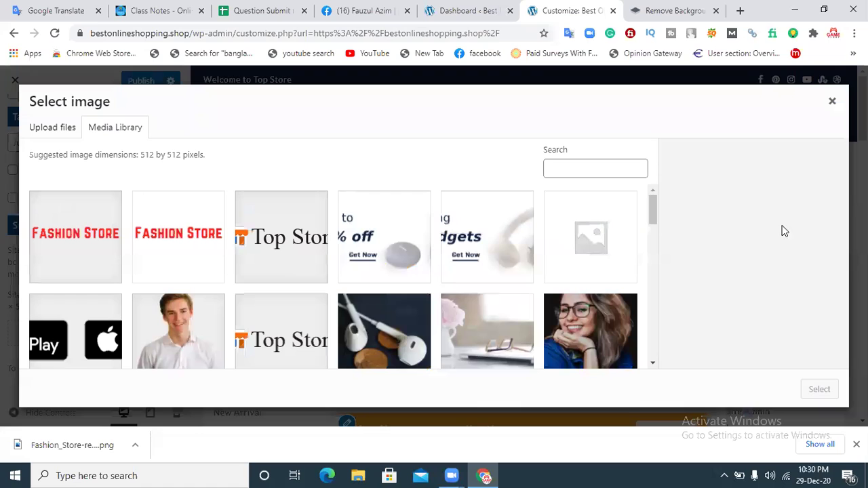
drag(652, 204, 666, 174)
click(51, 135)
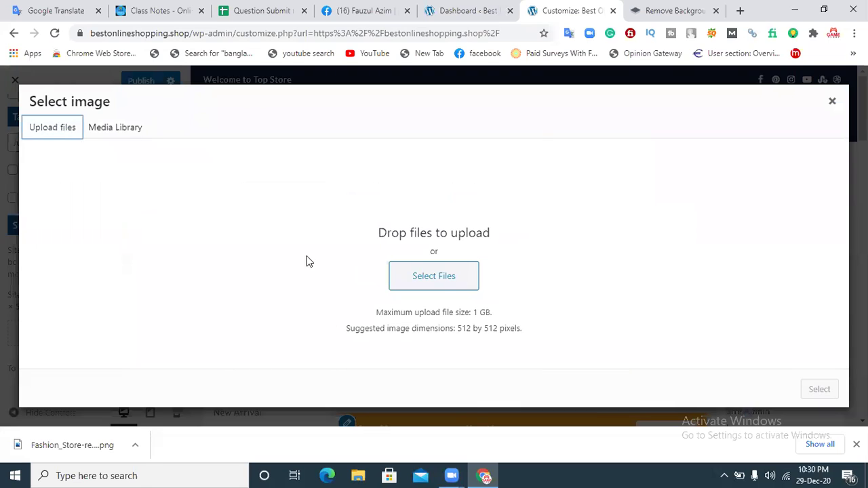
click(435, 277)
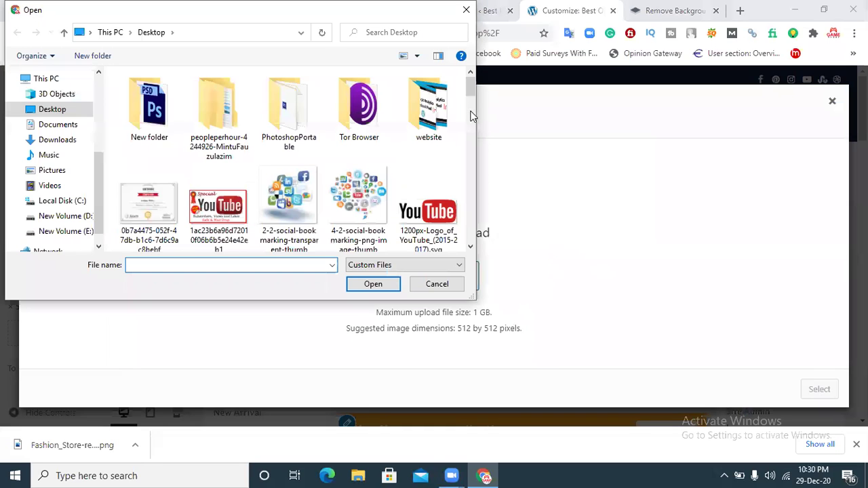
click(472, 132)
scroll(472, 143, up, 1)
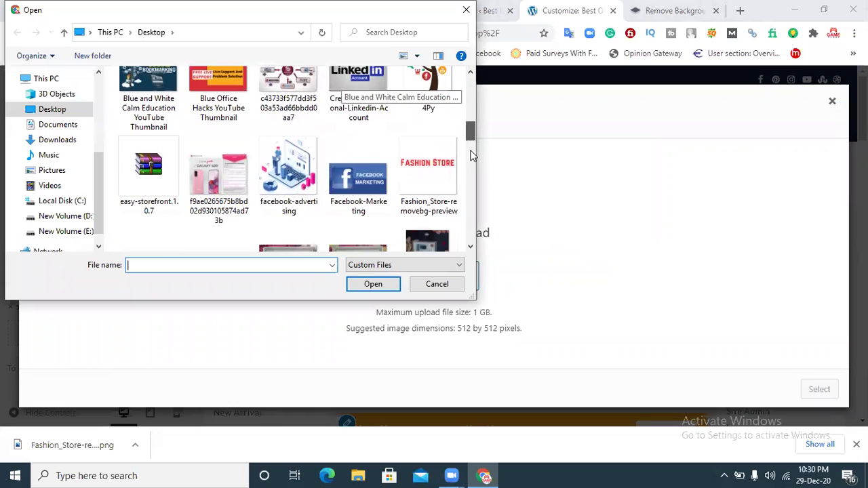
scroll(464, 203, down, 5)
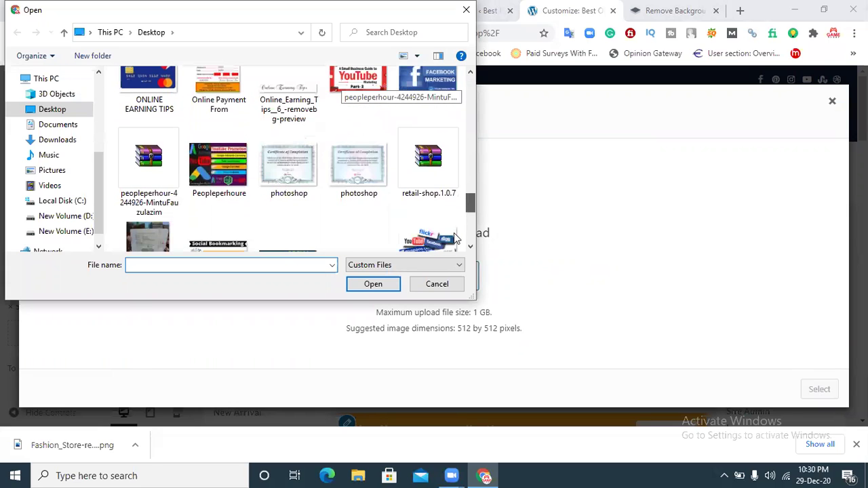
scroll(457, 225, down, 2)
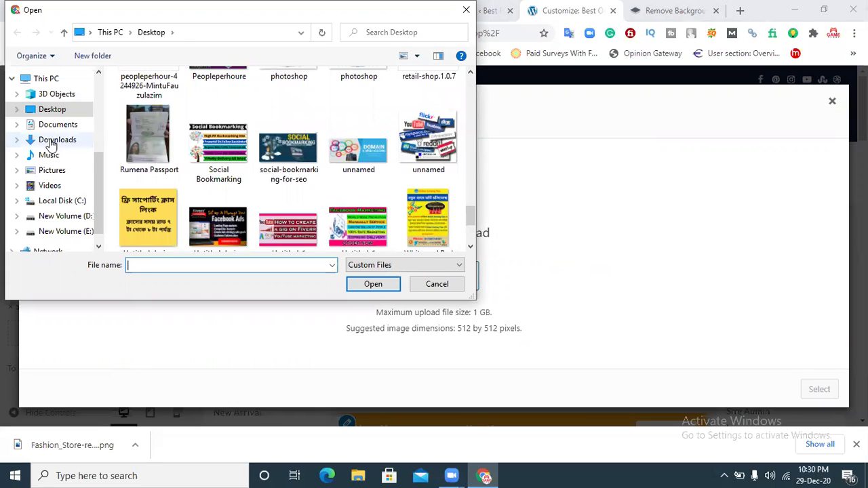
click(50, 141)
scroll(470, 98, down, 3)
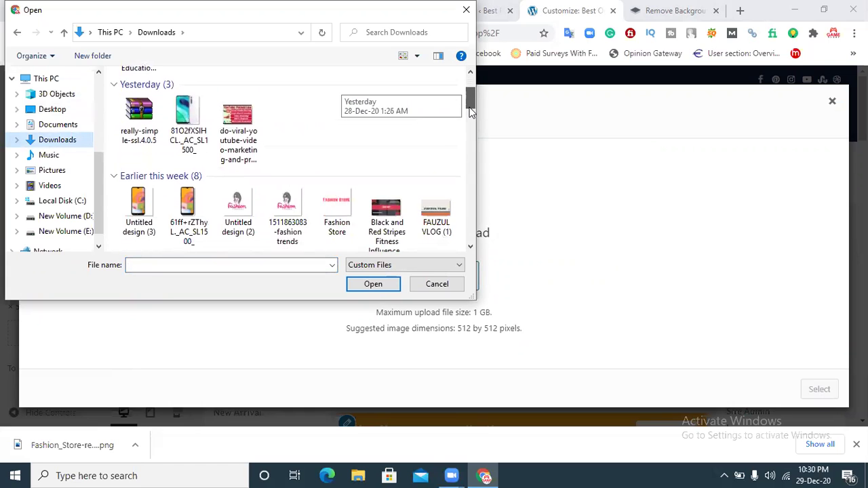
click(292, 192)
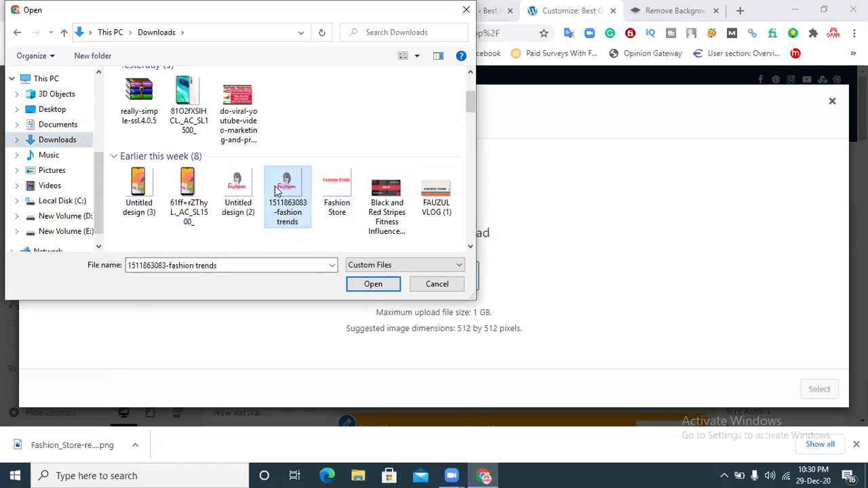
click(238, 190)
click(377, 285)
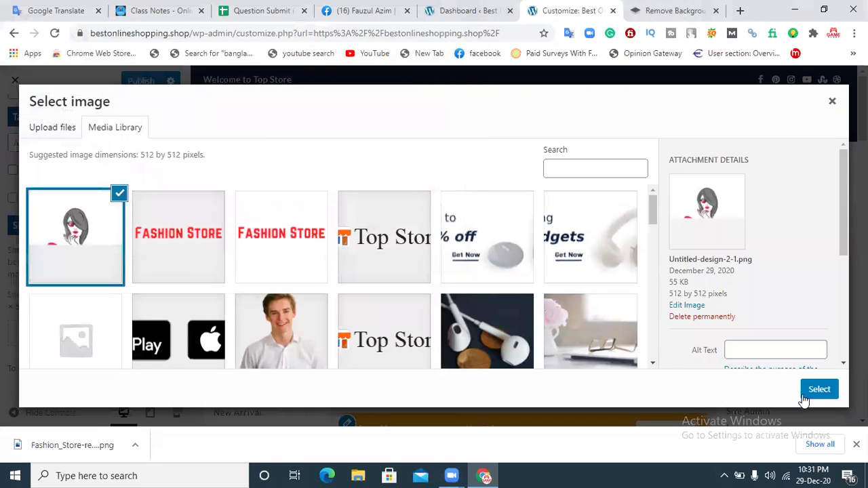
Step: Set it as the site icon and publish the Customizer changes
click(819, 391)
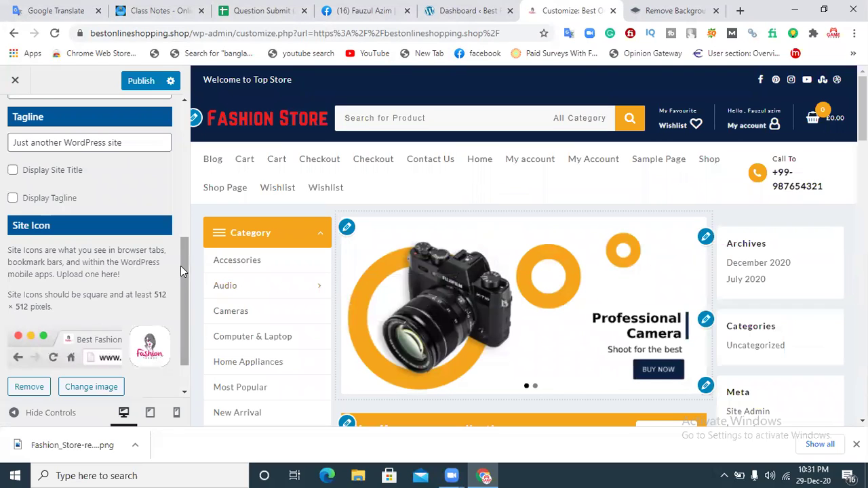
scroll(182, 305, down, 1)
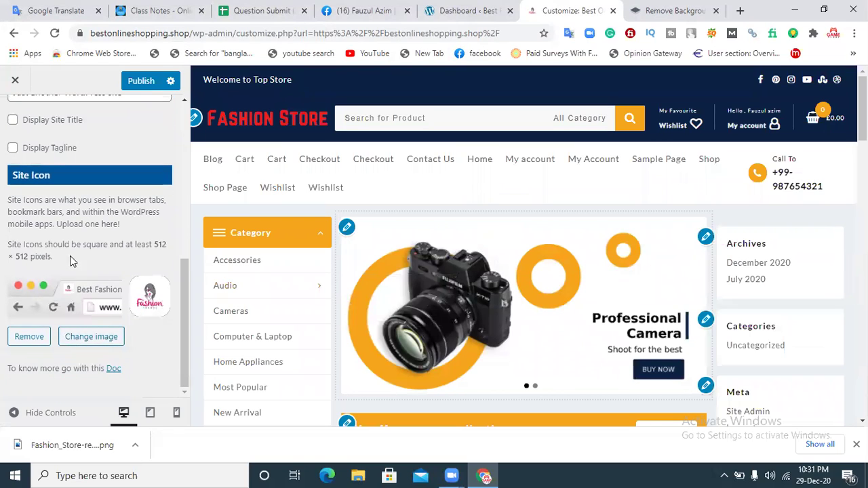
drag(185, 319, 133, 121)
click(132, 81)
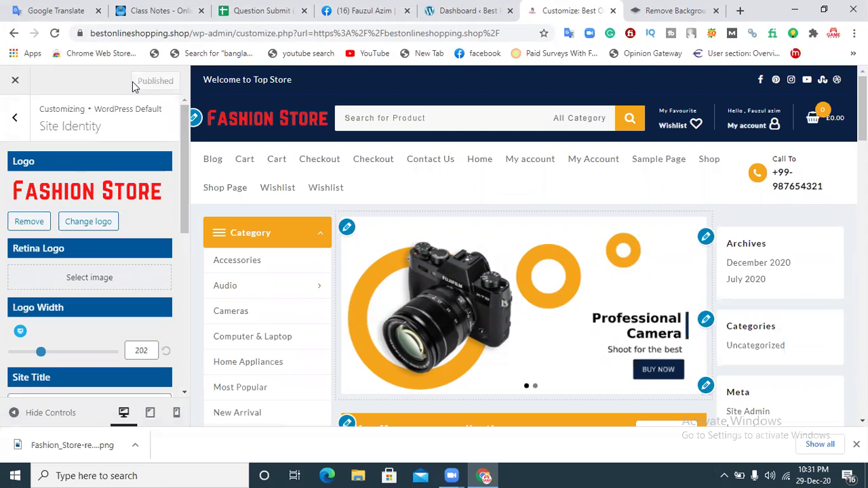
Step: Return to the Customizer's main sections and review the live front page in a separate tab
click(11, 119)
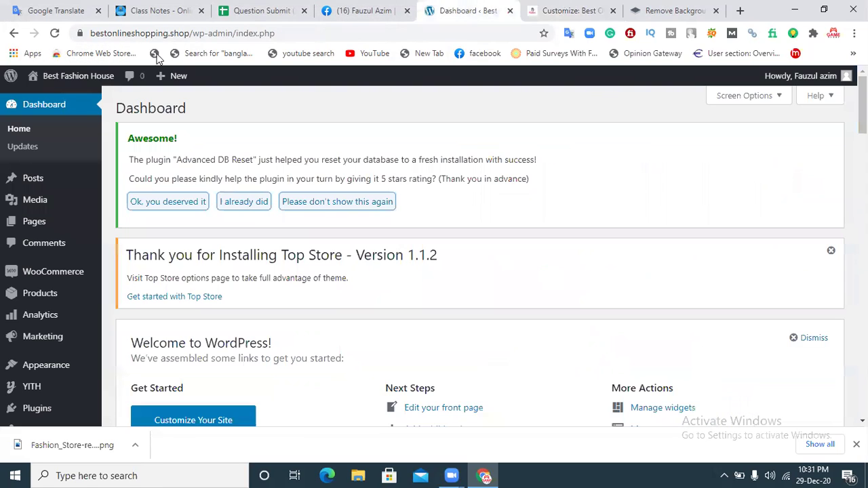
click(451, 10)
ctrl+click(79, 87)
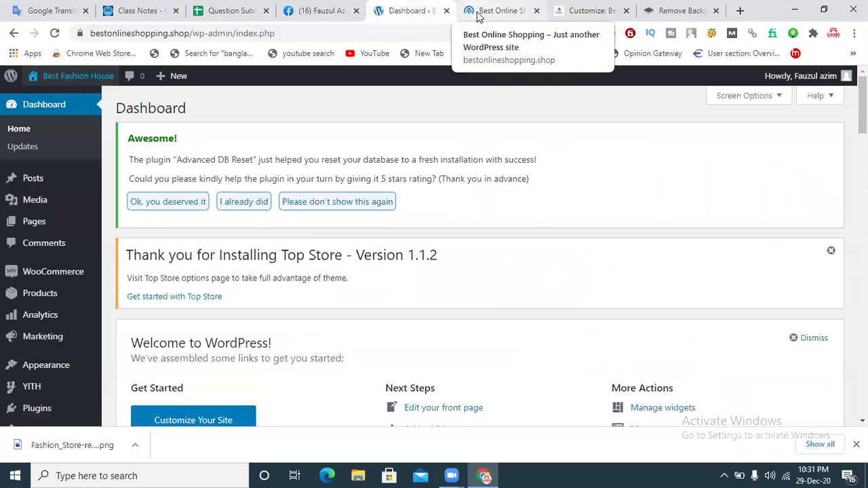
click(484, 14)
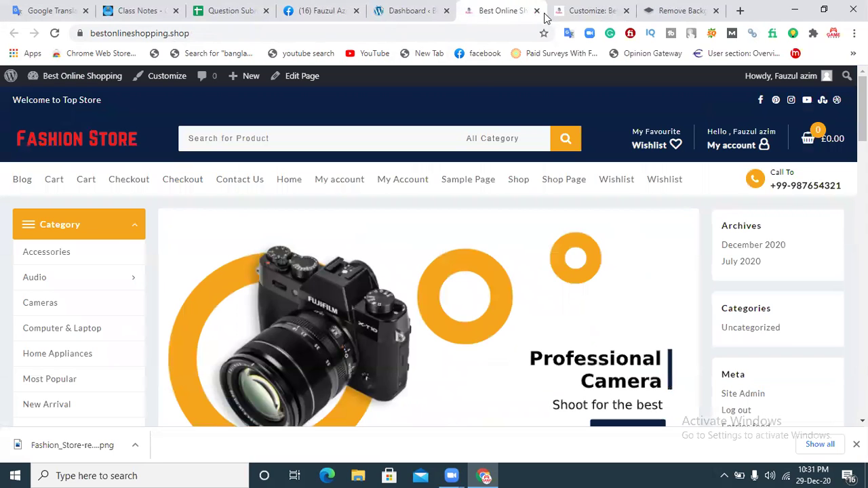
click(536, 11)
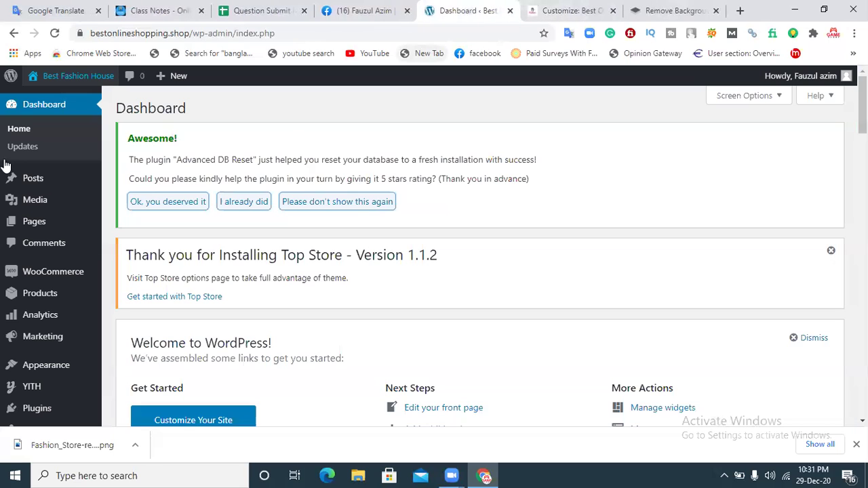
click(571, 8)
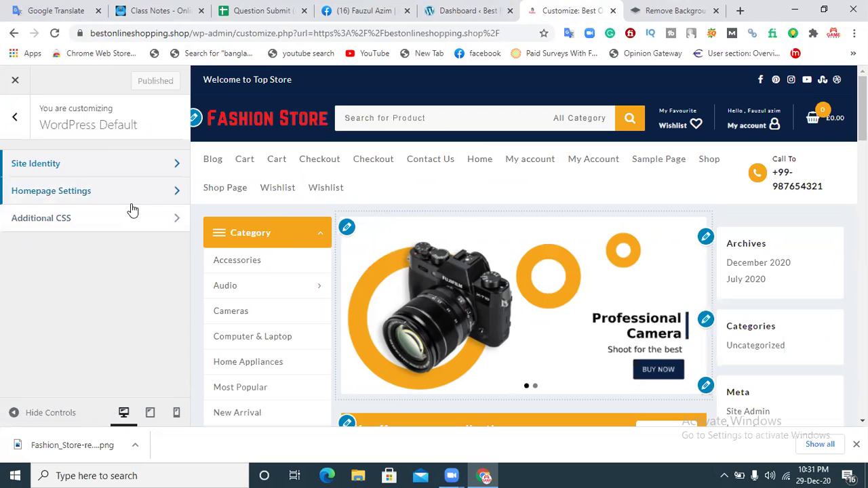
Step: In Homepage Settings, switch to latest posts and back to a static page, then go to the Dashboard
click(54, 198)
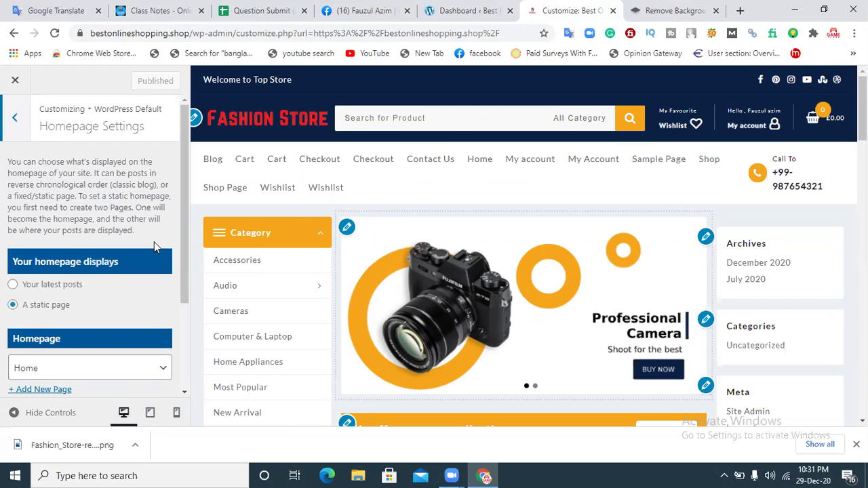
scroll(185, 193, down, 1)
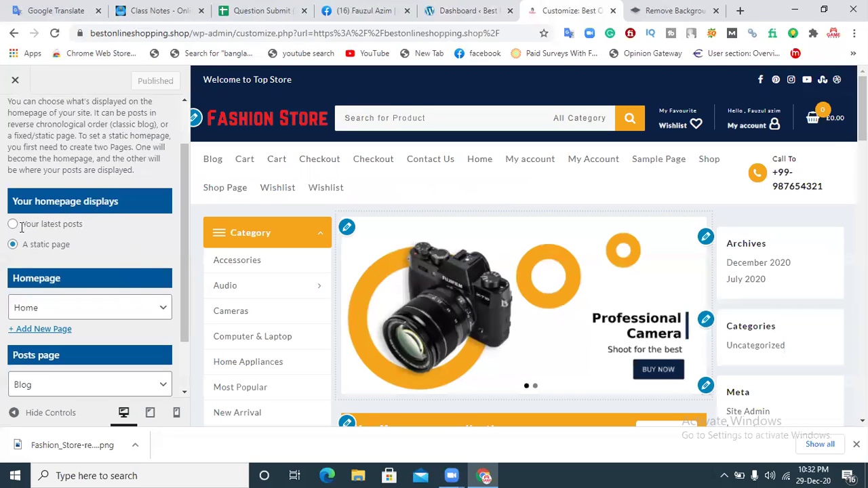
click(57, 231)
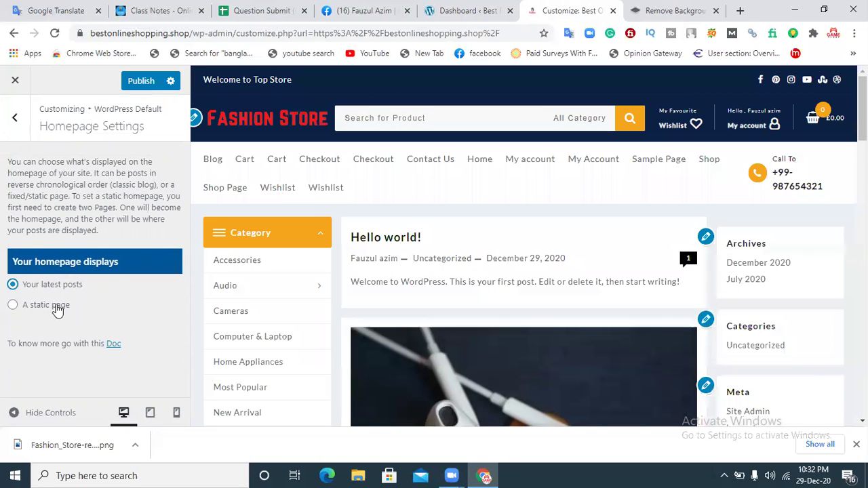
click(58, 307)
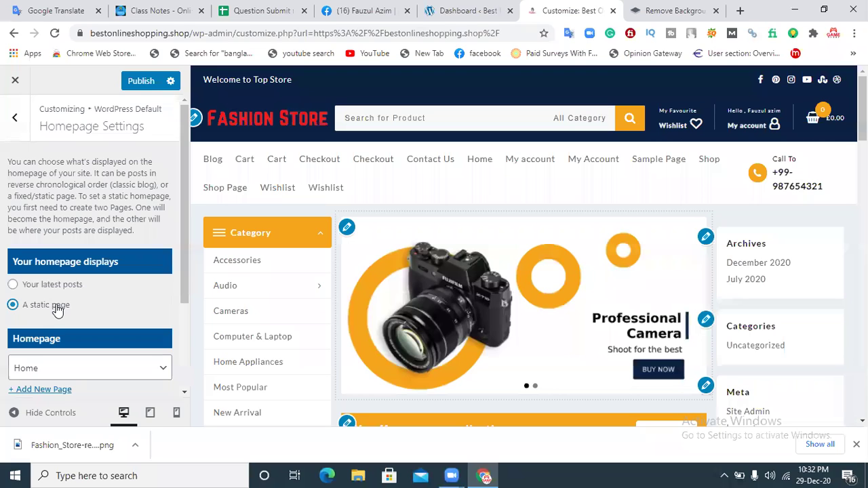
drag(183, 231, 158, 279)
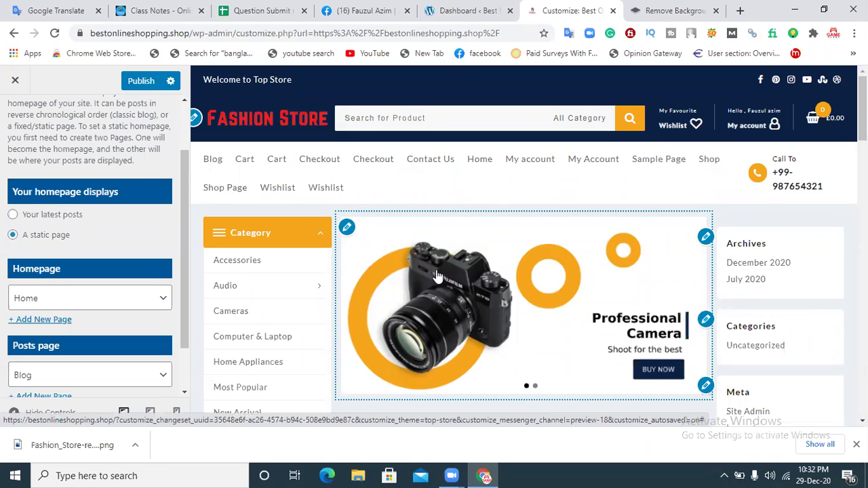
click(855, 444)
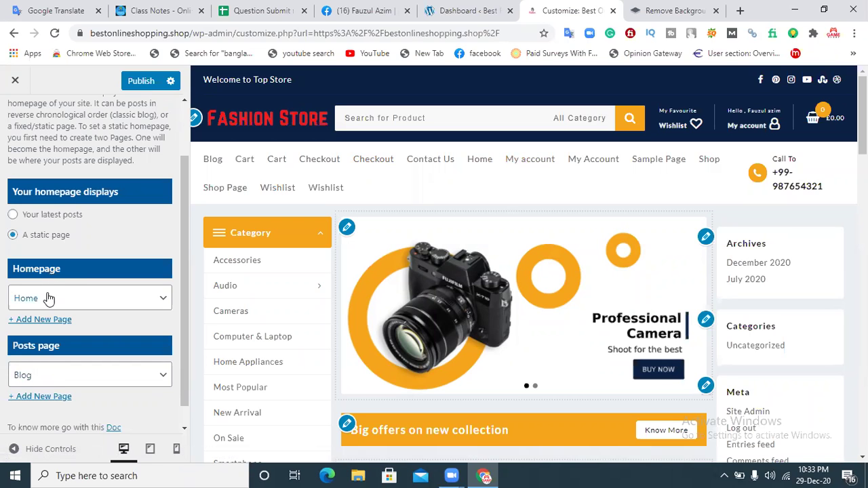
click(474, 10)
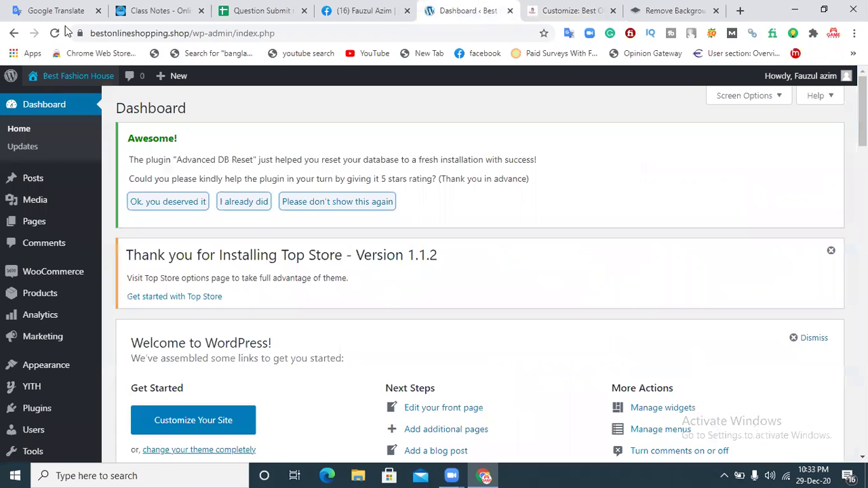
Step: Preview the live site's current front page, then return to the Customizer
right_click(84, 77)
click(136, 82)
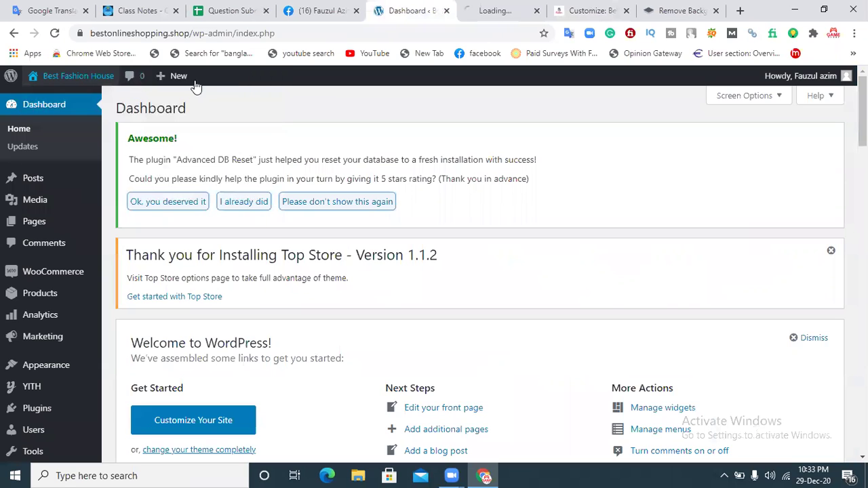
click(478, 10)
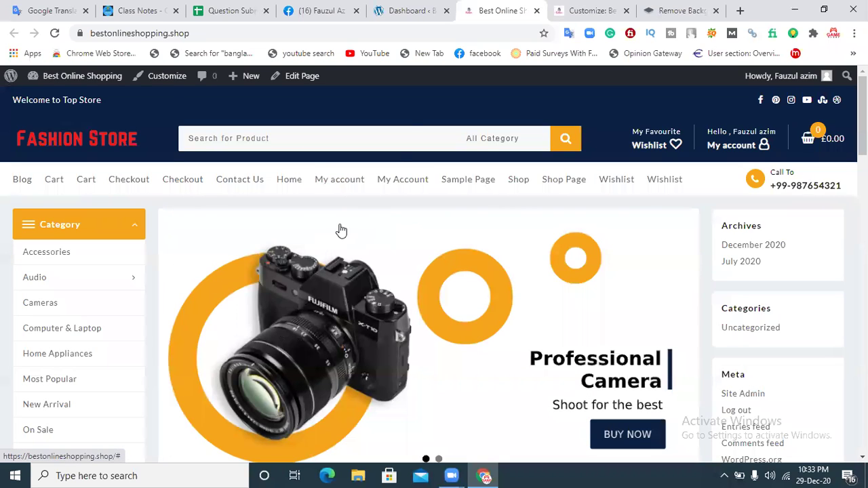
click(536, 10)
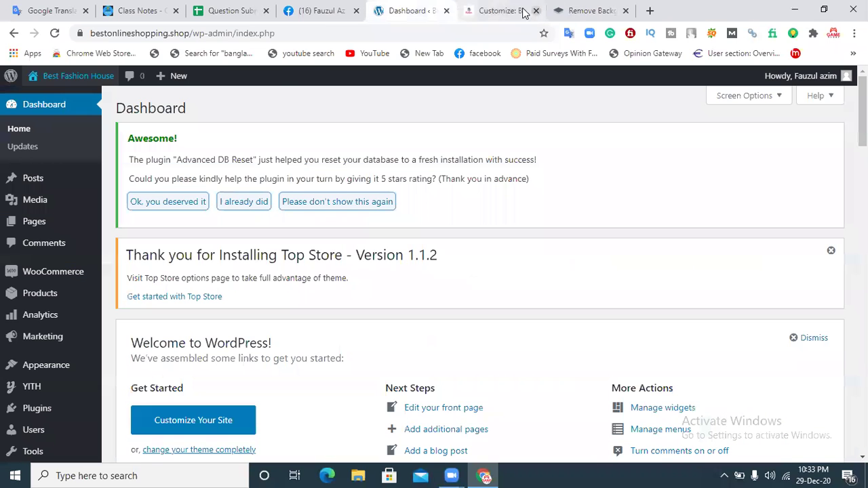
click(508, 8)
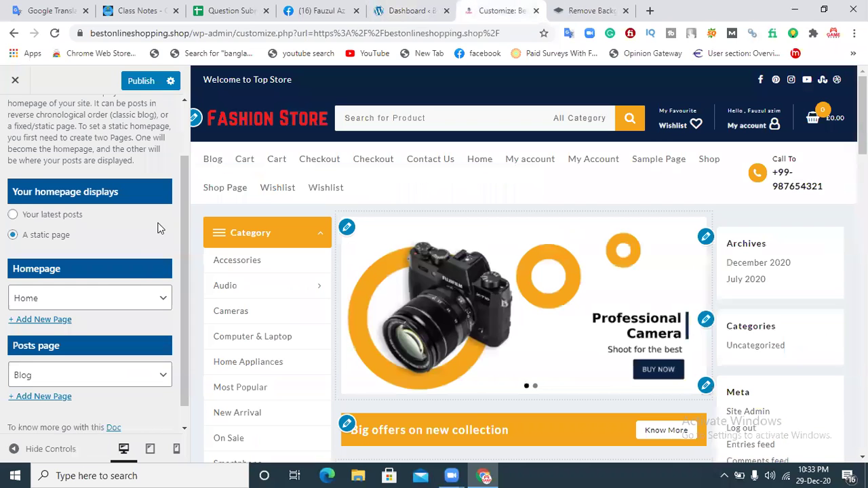
Step: Set the homepage to Contact Us and publish
click(114, 303)
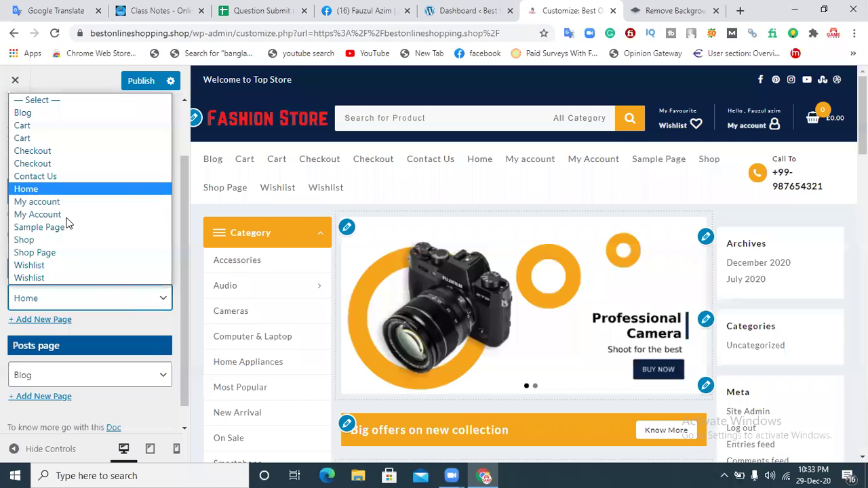
click(57, 178)
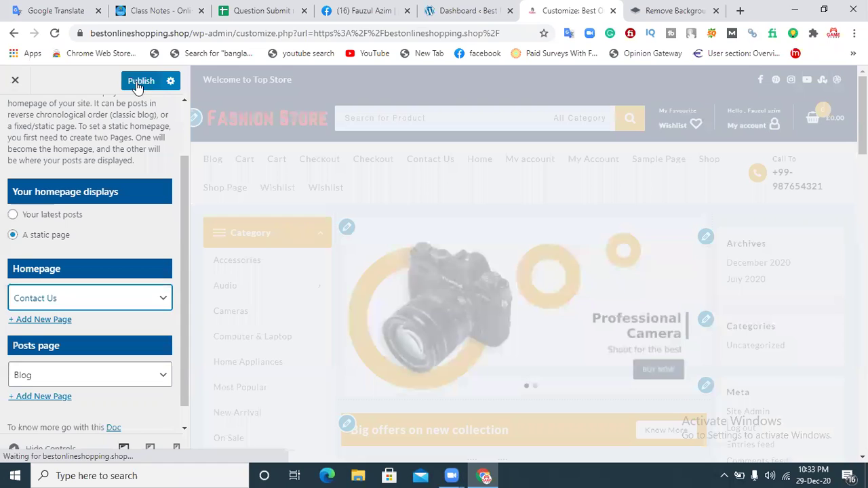
click(138, 82)
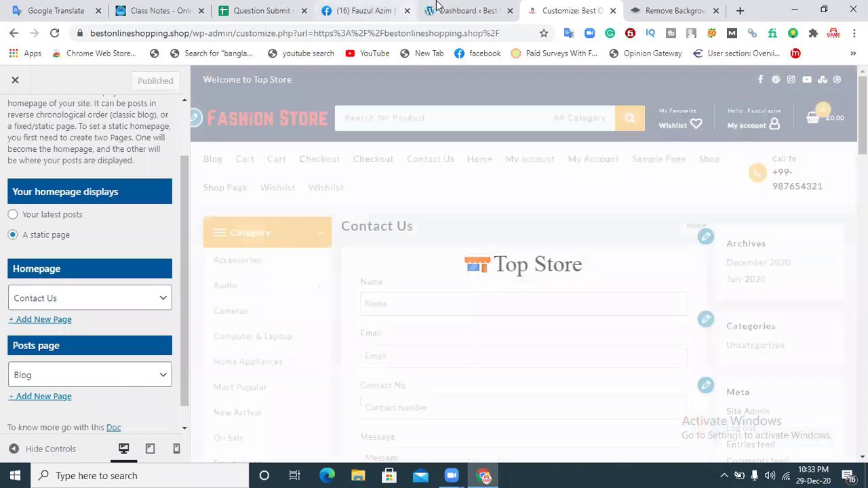
Step: Open the live site from the Dashboard to confirm Contact Us is the new front page
click(437, 10)
right_click(52, 76)
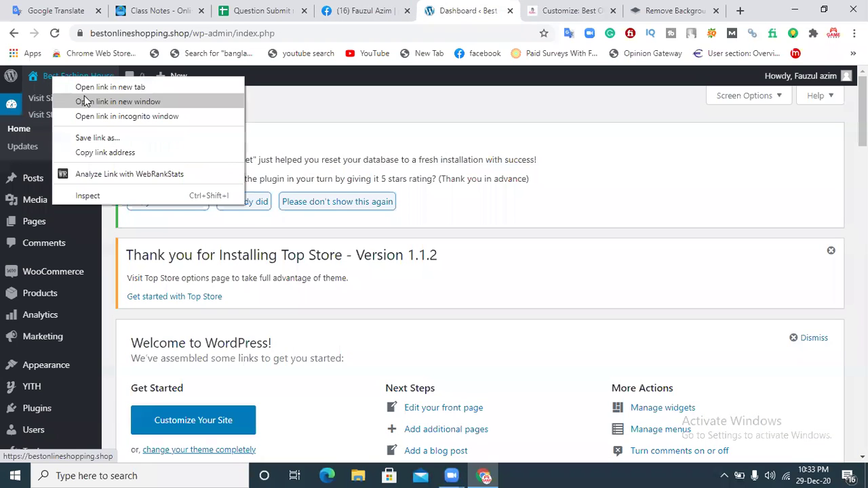
click(88, 89)
click(497, 10)
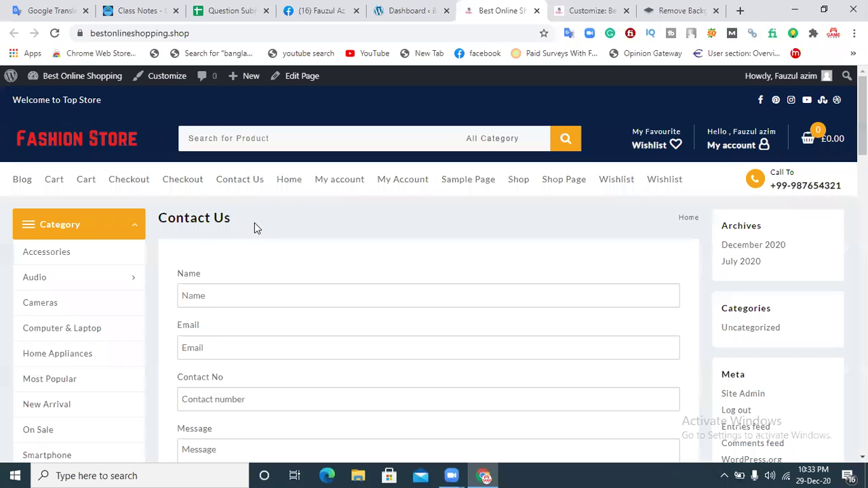
click(587, 10)
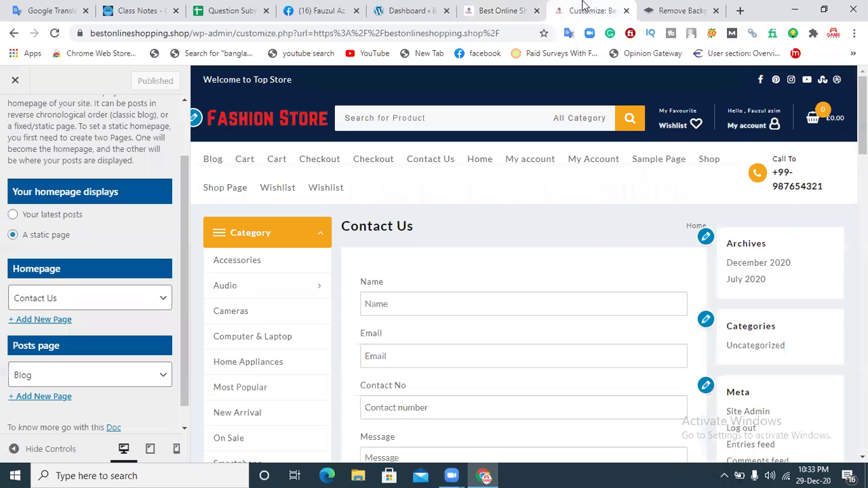
Step: Set the homepage back to Home and publish
click(64, 299)
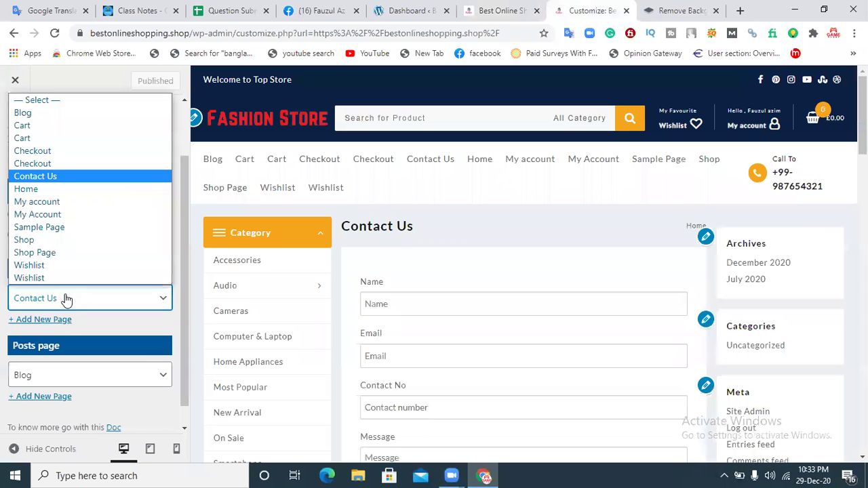
click(27, 189)
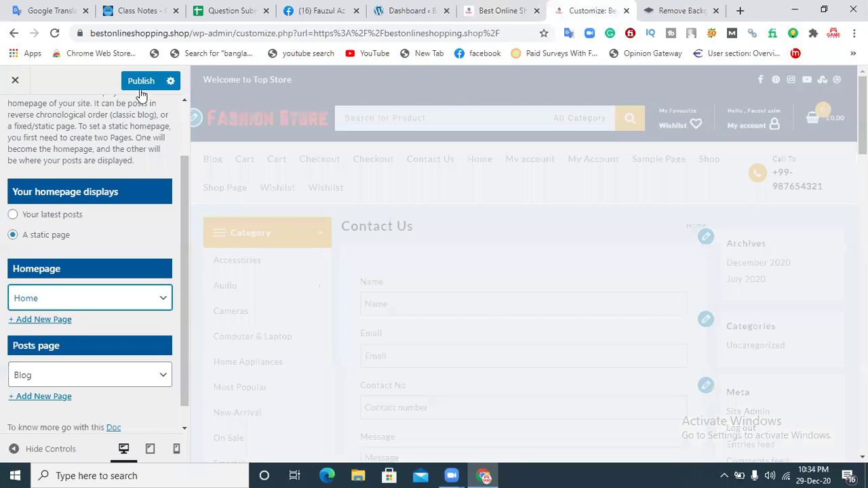
click(143, 86)
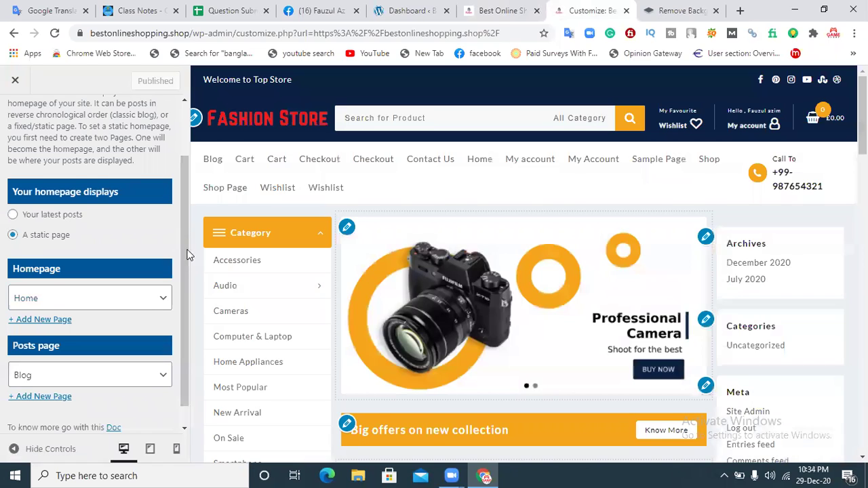
Step: Keep Blog as the posts page and return to the Customizer's section list
scroll(189, 255, down, 1)
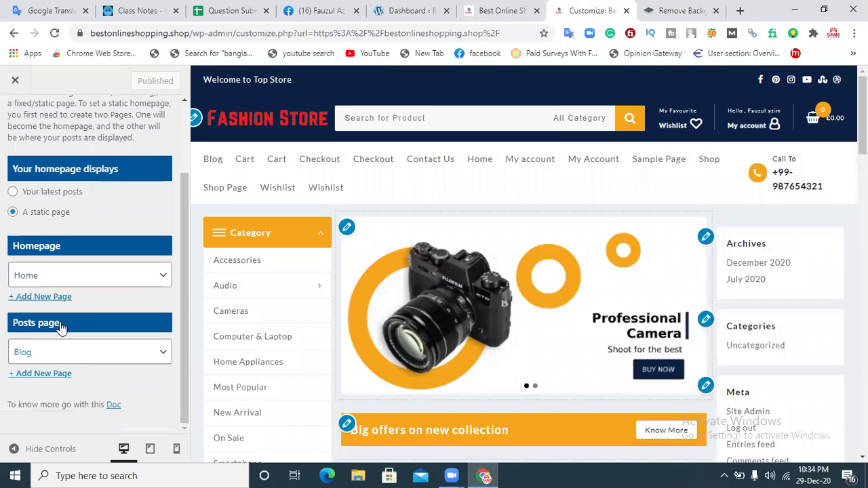
click(59, 358)
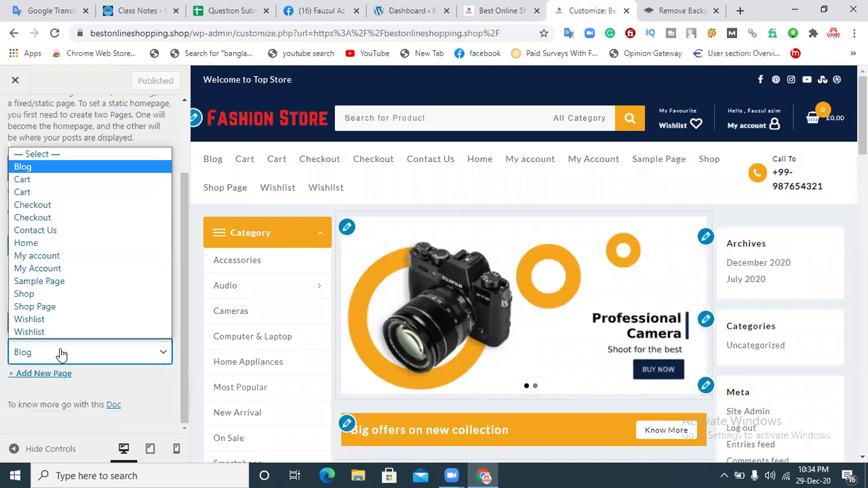
click(60, 170)
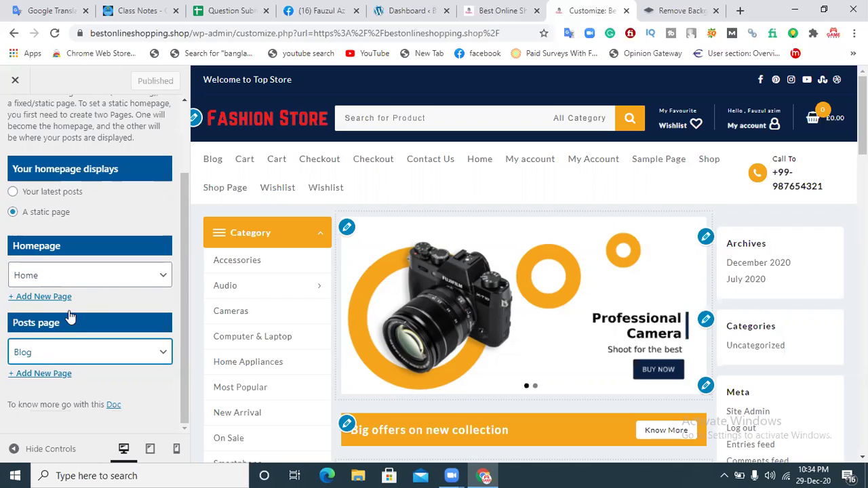
click(34, 375)
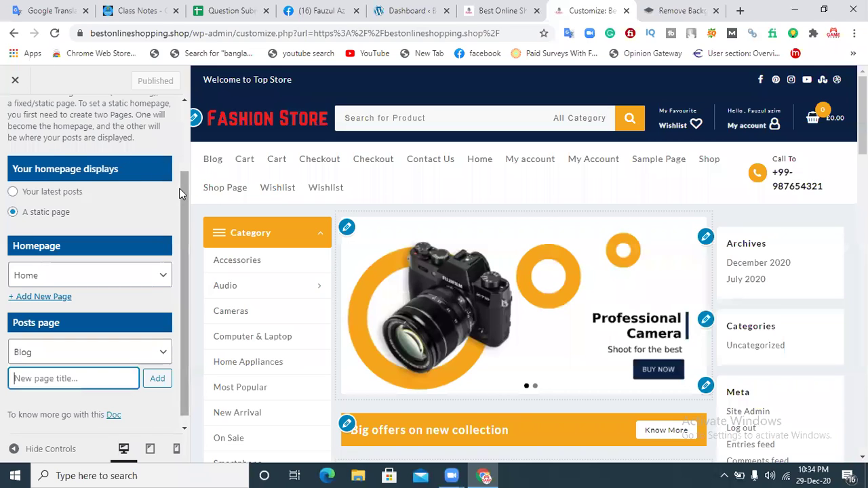
drag(182, 185, 183, 155)
scroll(183, 155, up, 3)
click(15, 118)
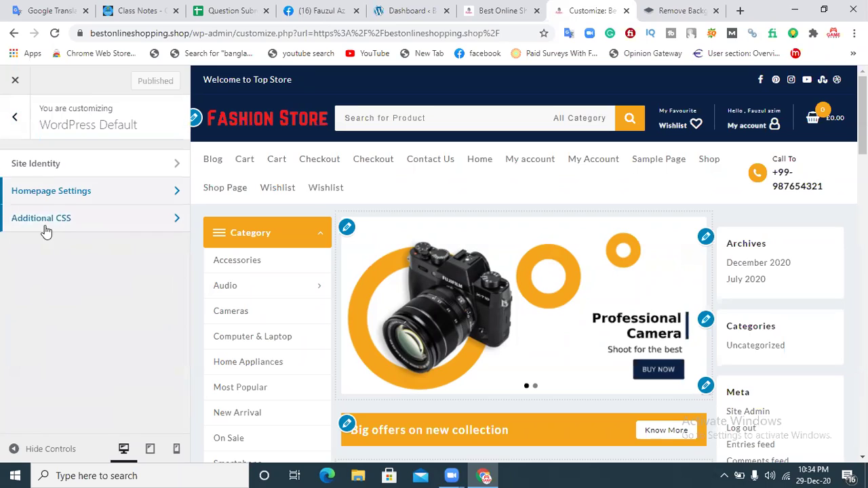
Step: Check the custom rule in Additional CSS, then go back to the top-level Customizer panel
click(66, 220)
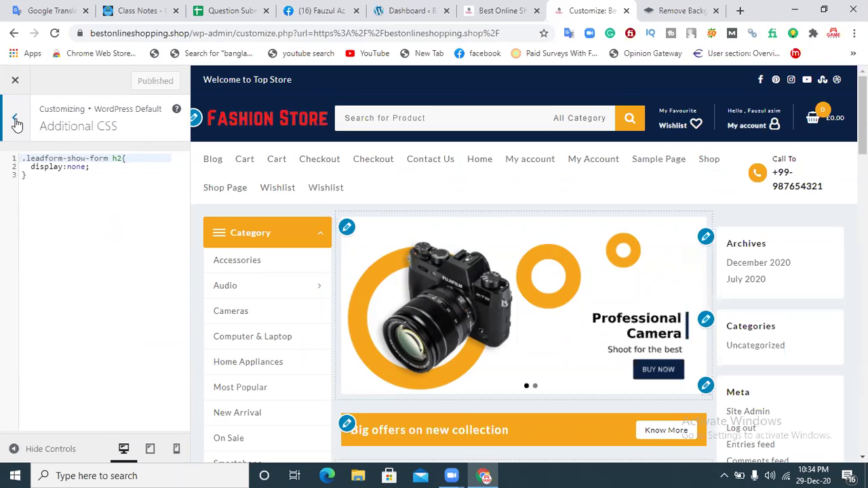
click(16, 120)
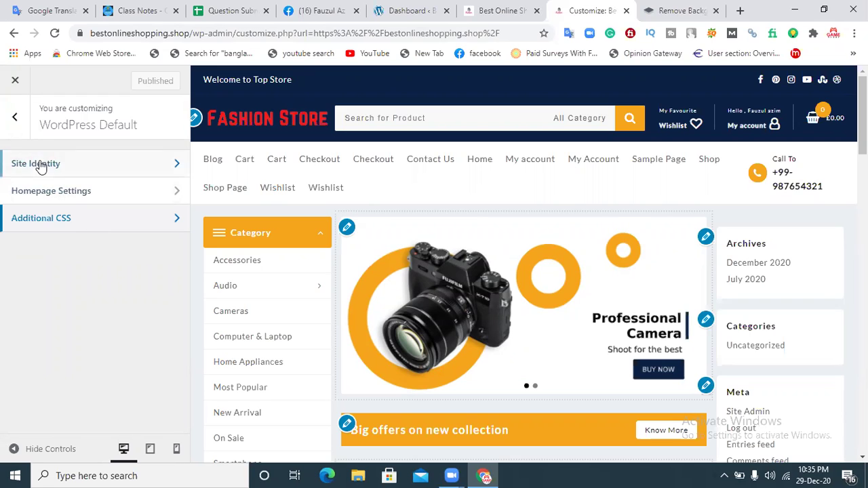
click(7, 118)
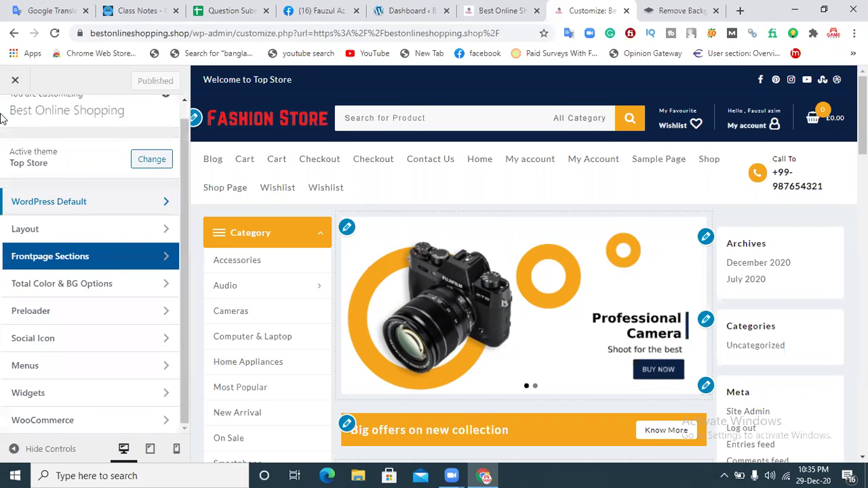
Step: Go to Layout > Header > Above Header and scroll to Column 1's 'Welcome to Top Store' text
click(51, 235)
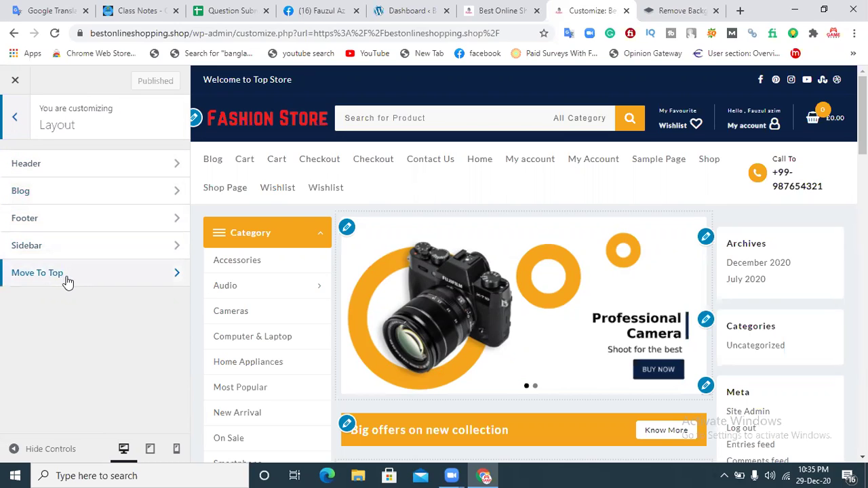
click(18, 169)
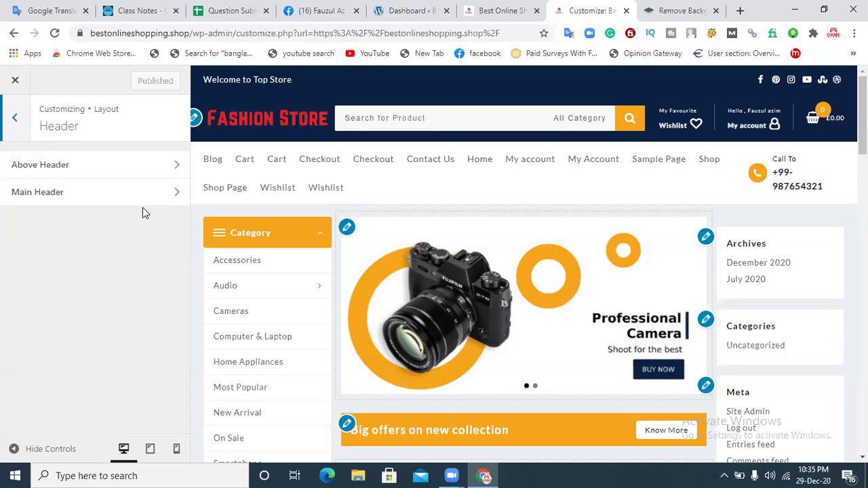
click(89, 167)
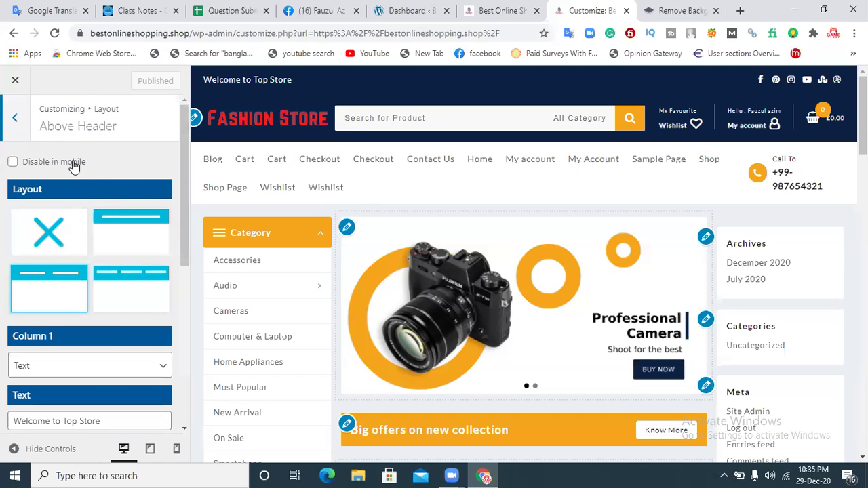
drag(182, 135, 187, 116)
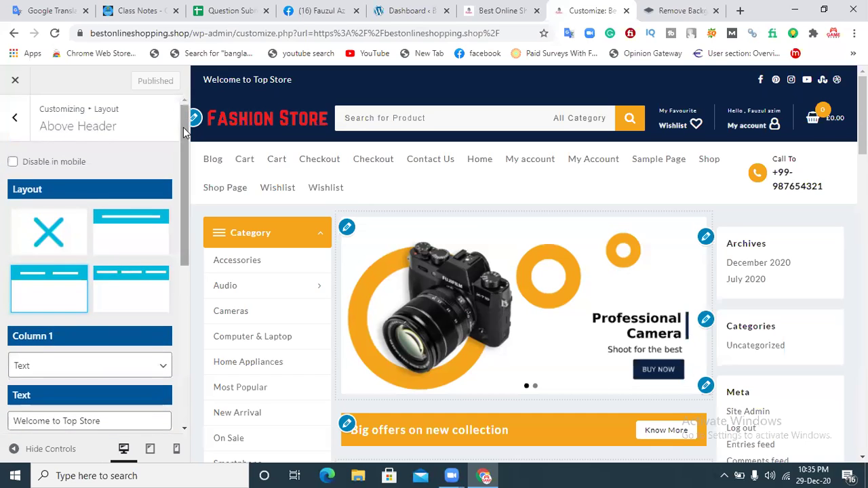
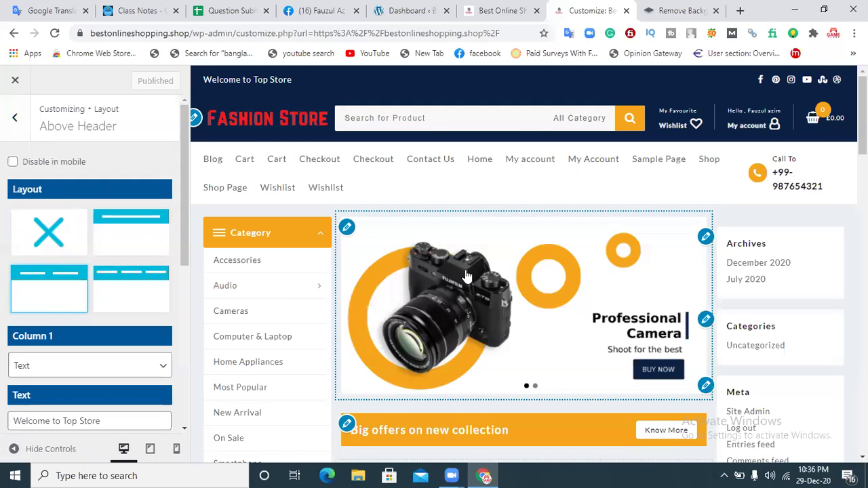
Step: Try the three-column, single-column and no-bar top bar layouts, settling on two columns
click(117, 278)
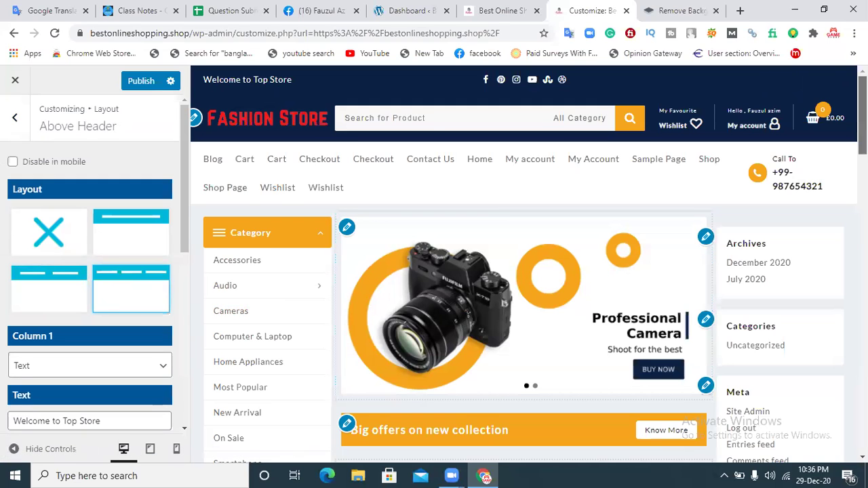
scroll(521, 271, down, 5)
scroll(522, 271, down, 10)
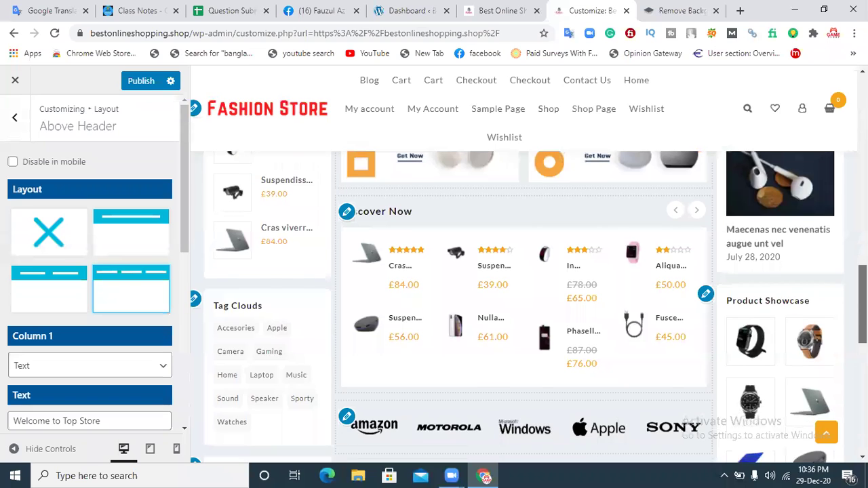
scroll(522, 271, down, 5)
scroll(522, 271, down, 1)
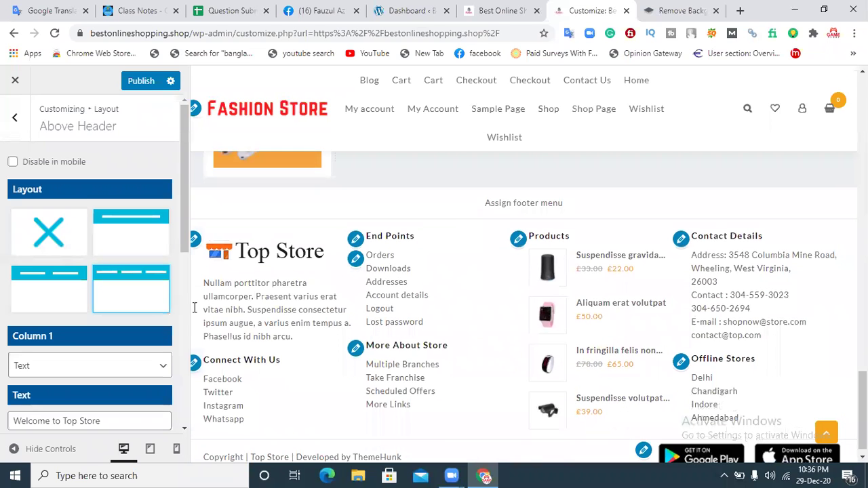
click(124, 233)
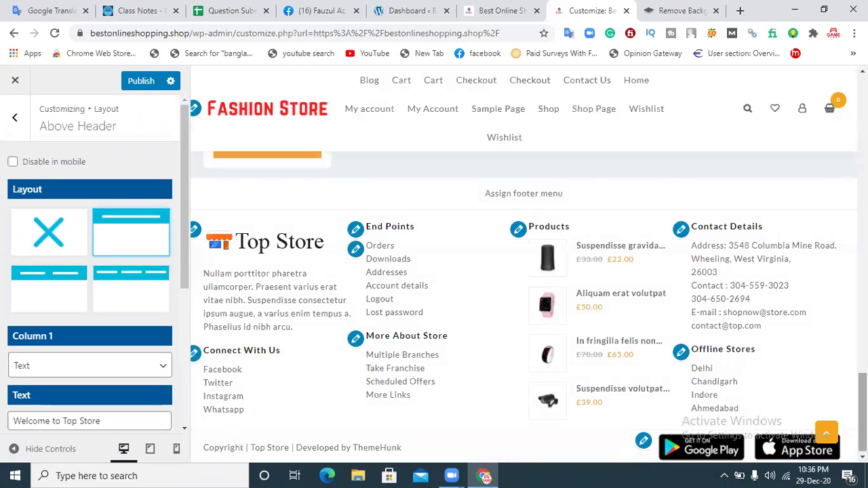
drag(861, 412, 861, 114)
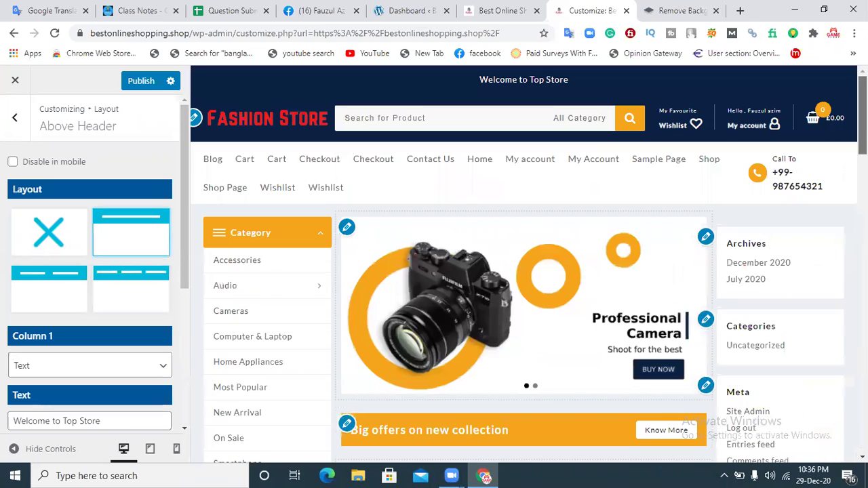
click(55, 239)
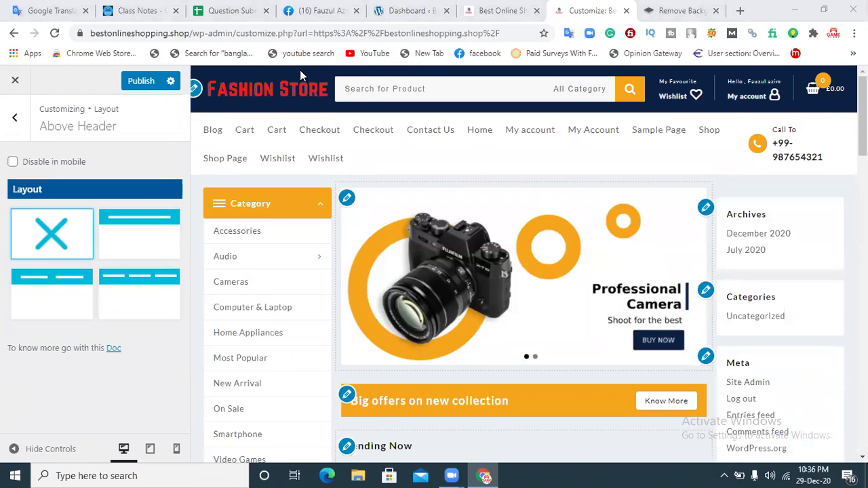
click(153, 248)
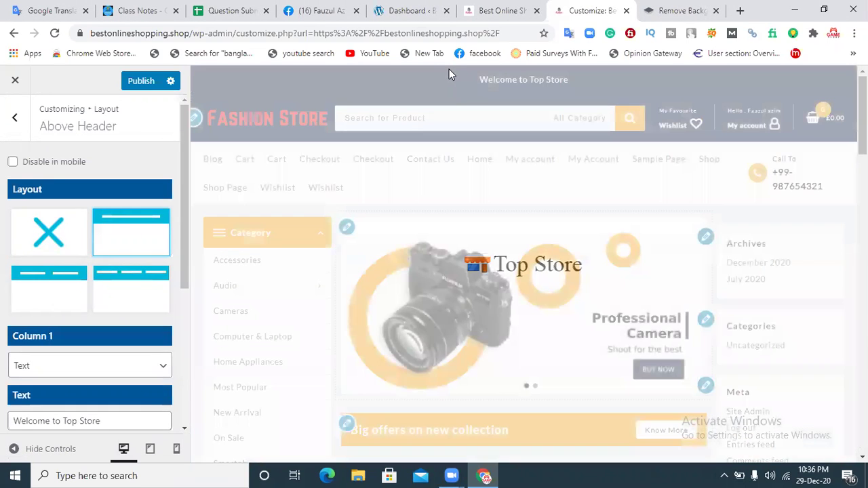
click(63, 278)
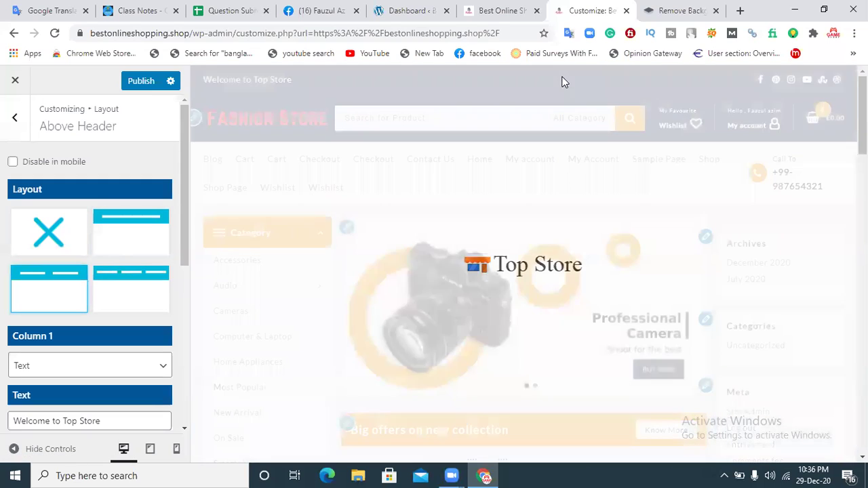
click(116, 290)
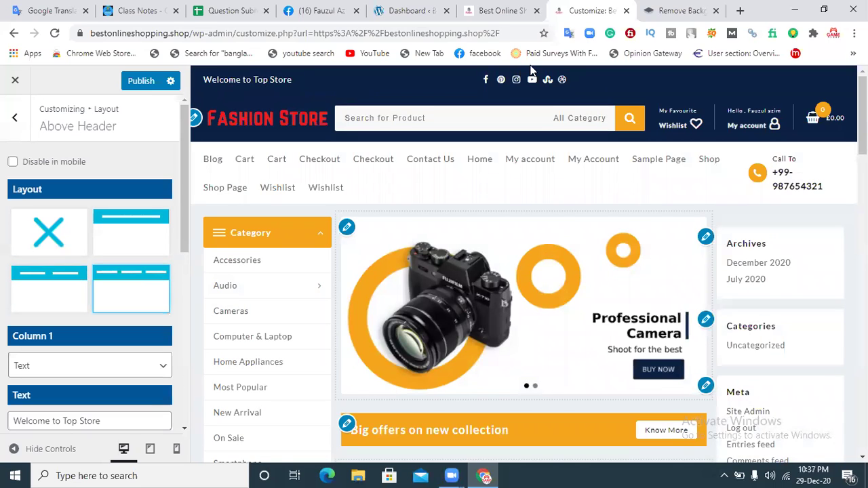
click(71, 288)
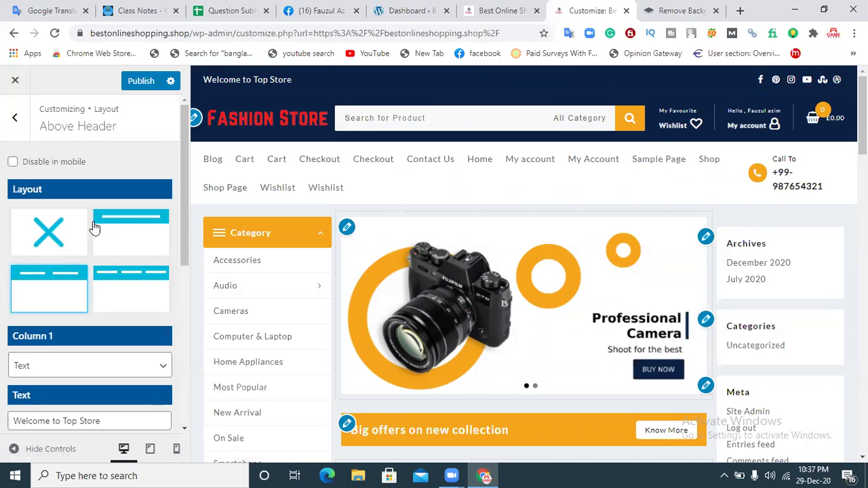
click(56, 232)
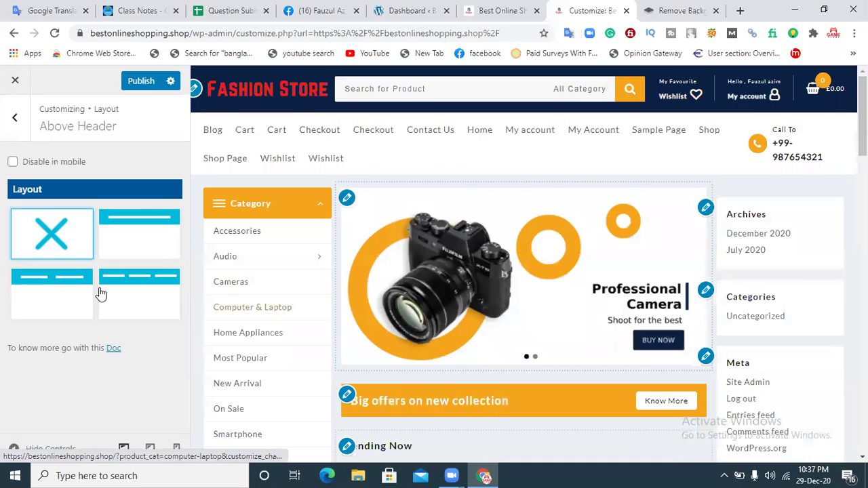
click(41, 293)
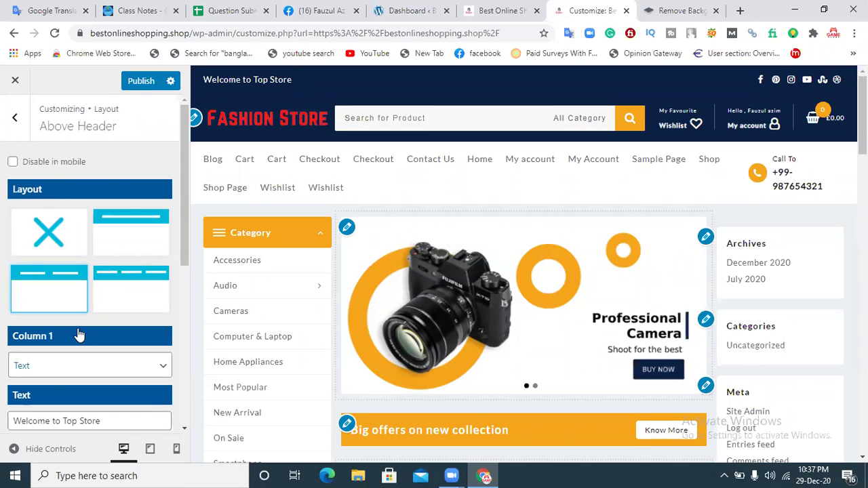
Step: Keep Column 1 as Text and replace 'Top Store' with 'Fashion Store' in the welcome text
click(51, 371)
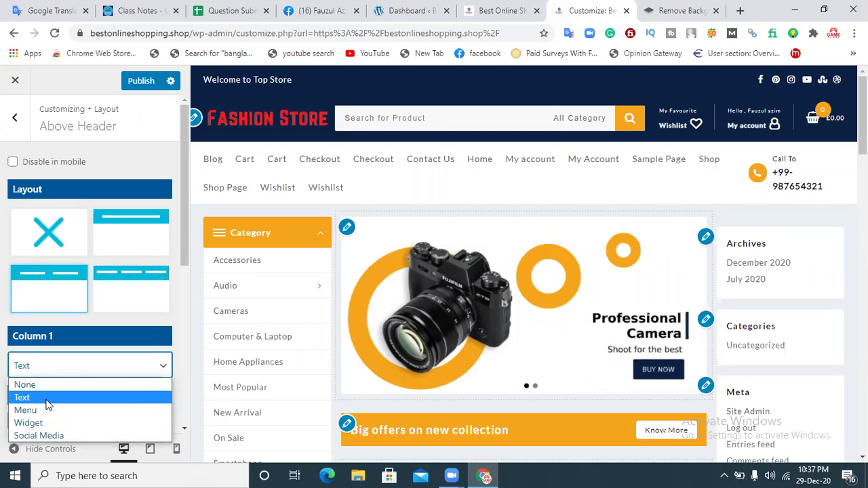
click(44, 400)
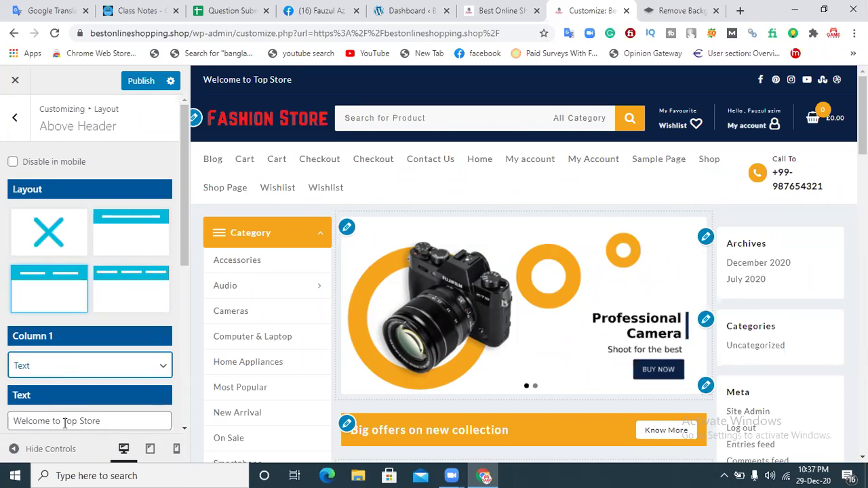
drag(65, 422, 101, 421)
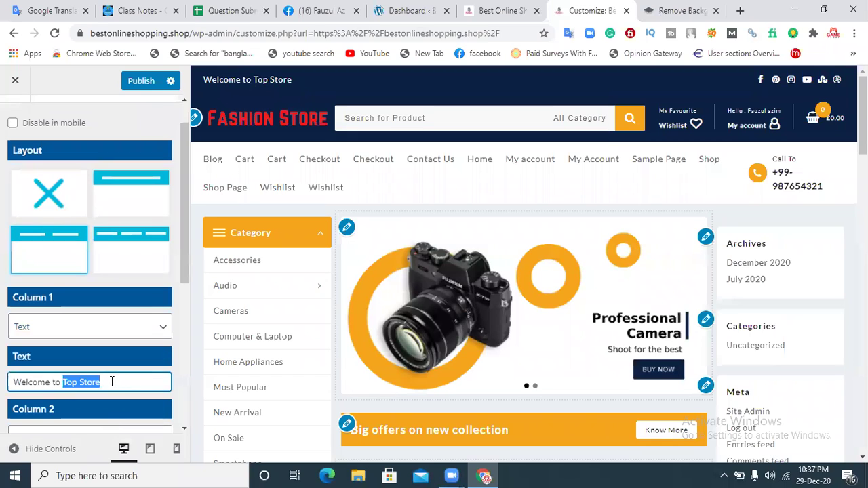
key(BackSpace)
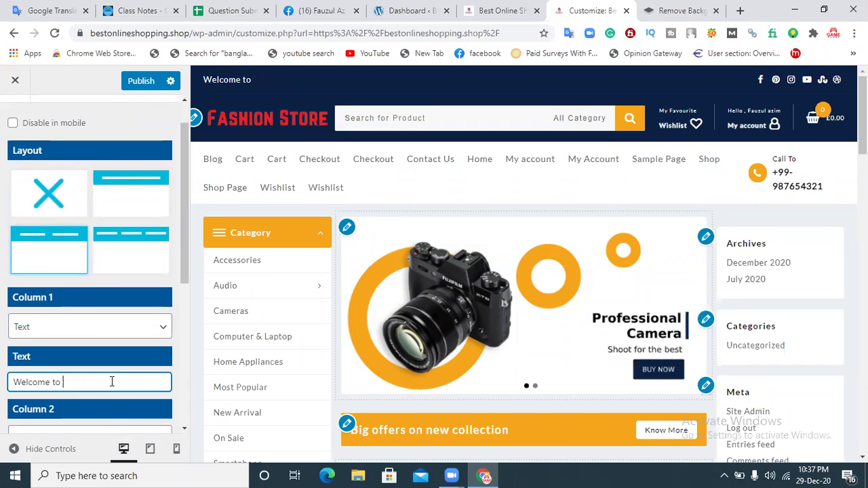
text(Fash)
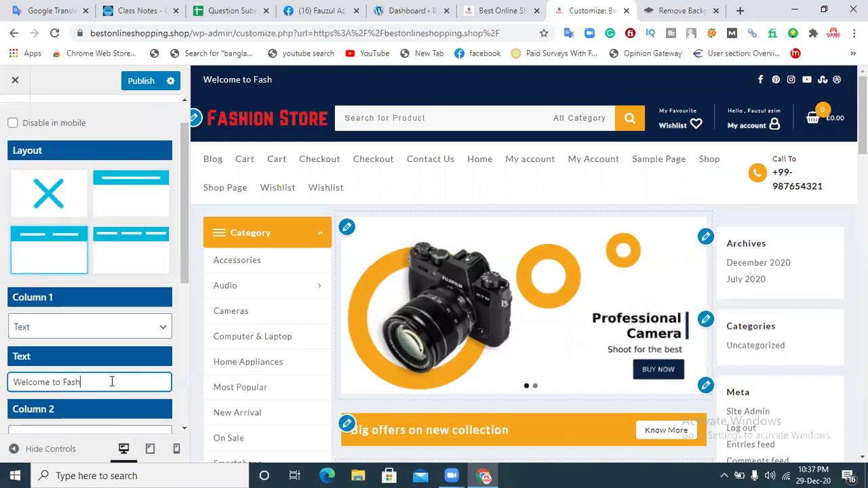
text(ion Store)
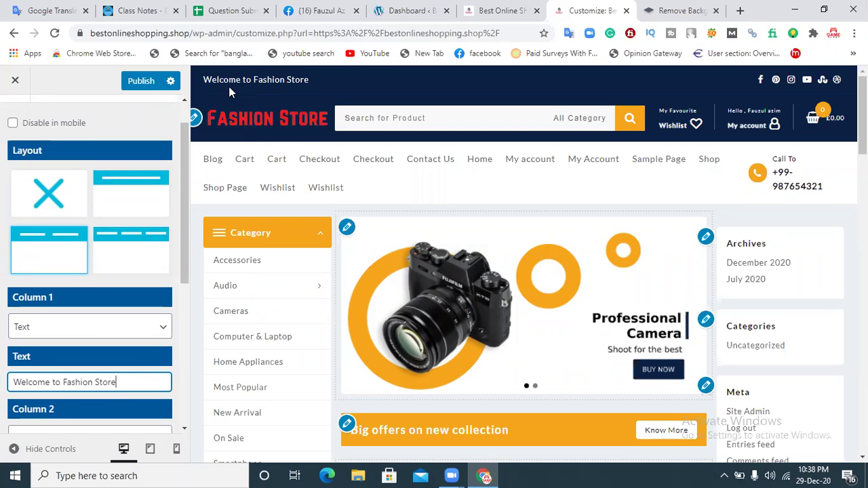
drag(187, 170, 180, 227)
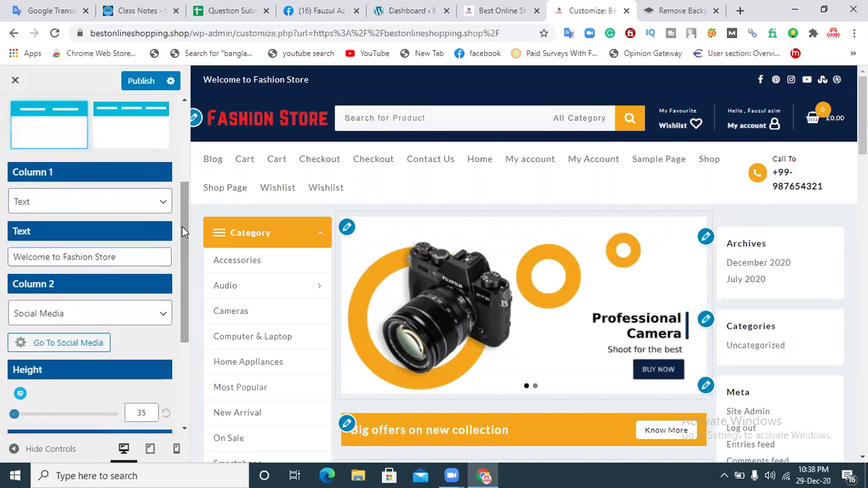
Step: Open the Social Media settings and put focus in the Facebook URL field
click(46, 347)
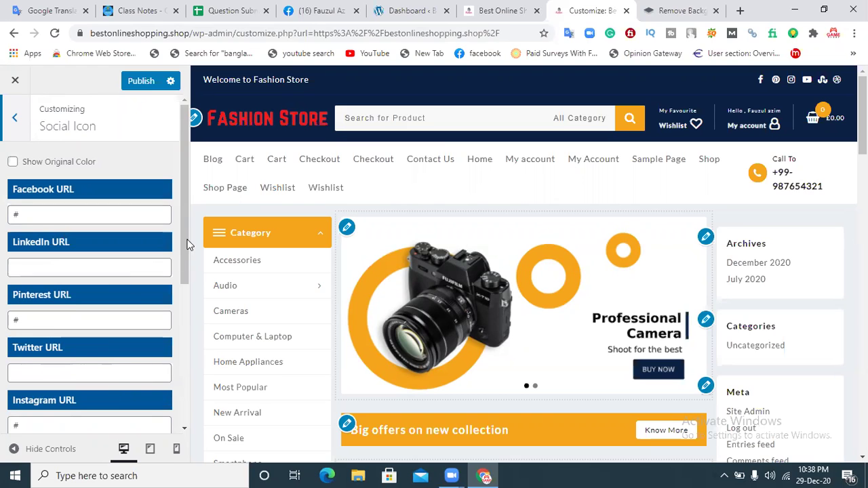
scroll(95, 321, down, 2)
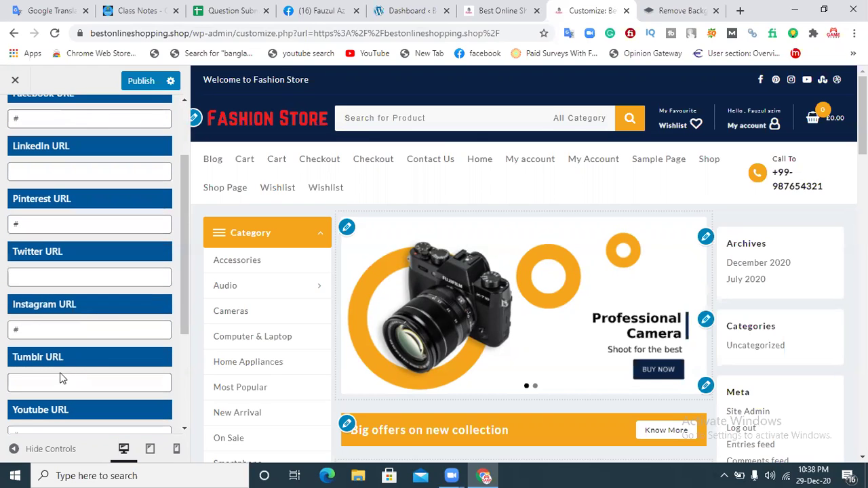
drag(188, 252, 173, 347)
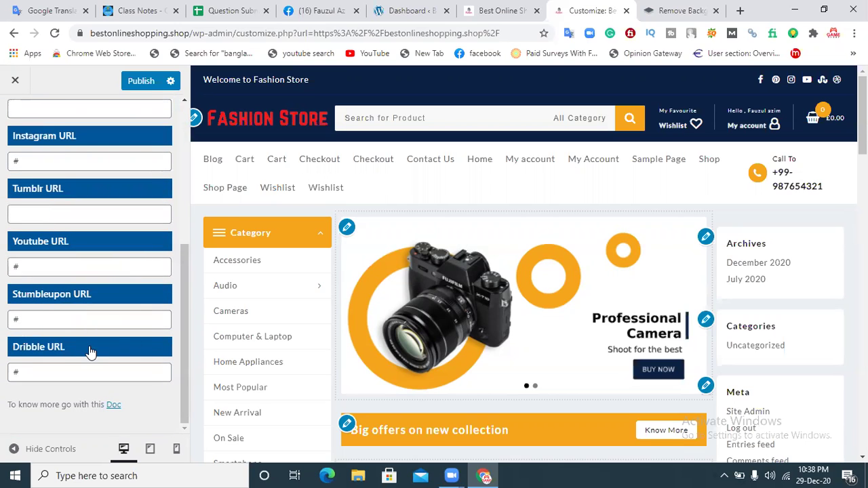
drag(185, 287, 200, 152)
scroll(96, 188, up, 1)
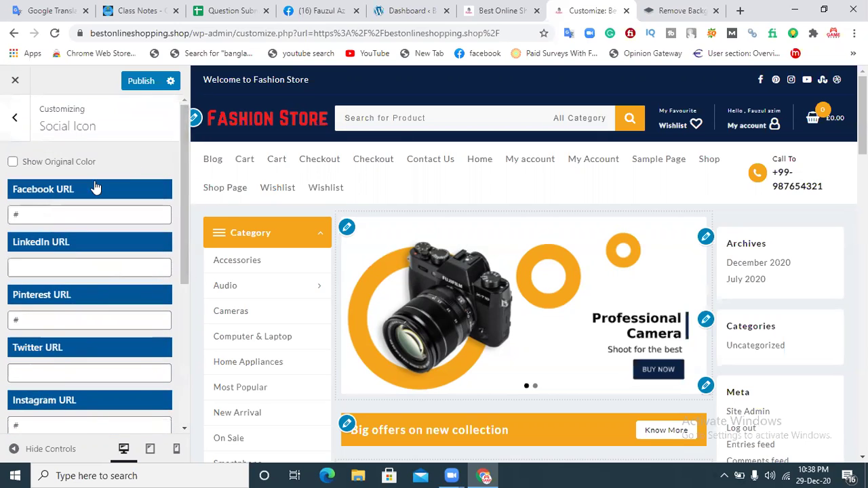
click(59, 208)
Step: Copy the Facebook profile address into Facebook URL, publish, and view the live site
click(315, 11)
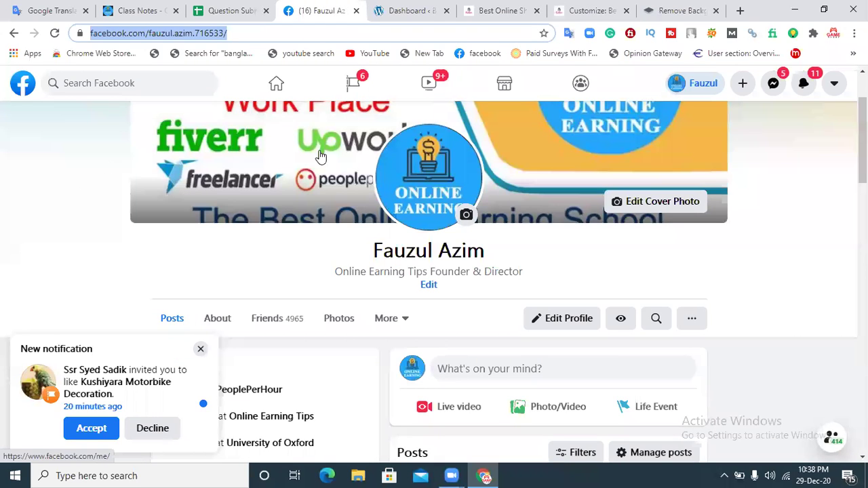
click(683, 86)
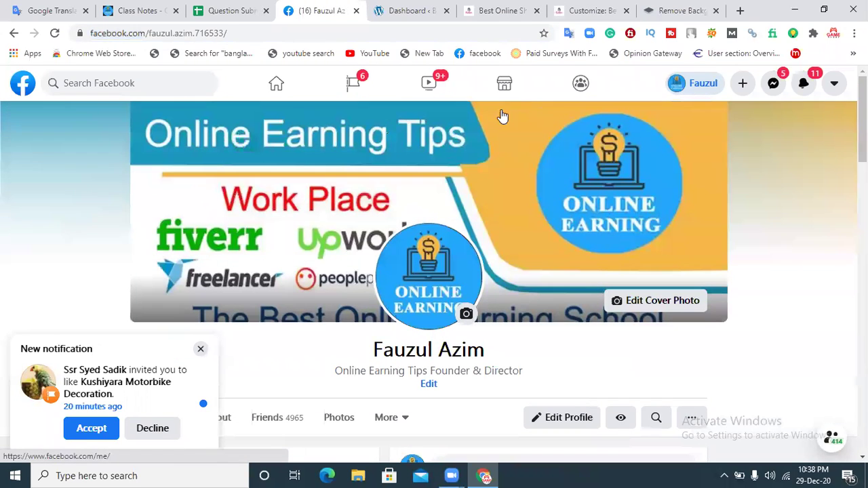
click(278, 33)
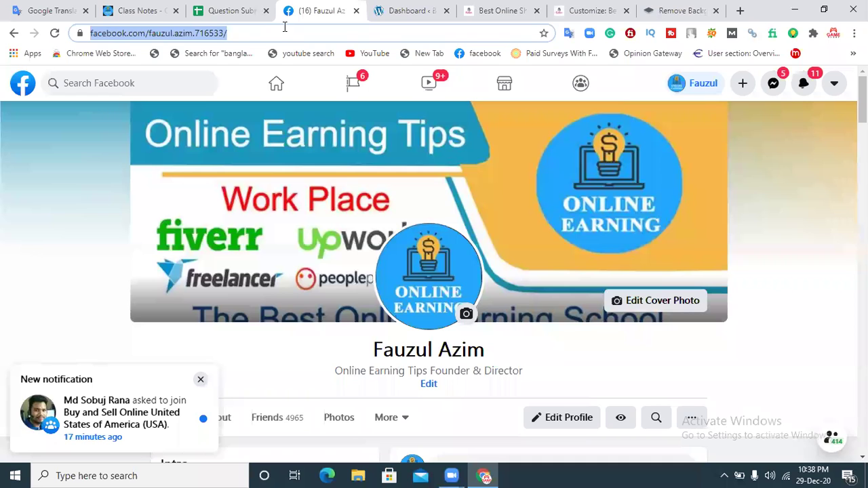
click(566, 7)
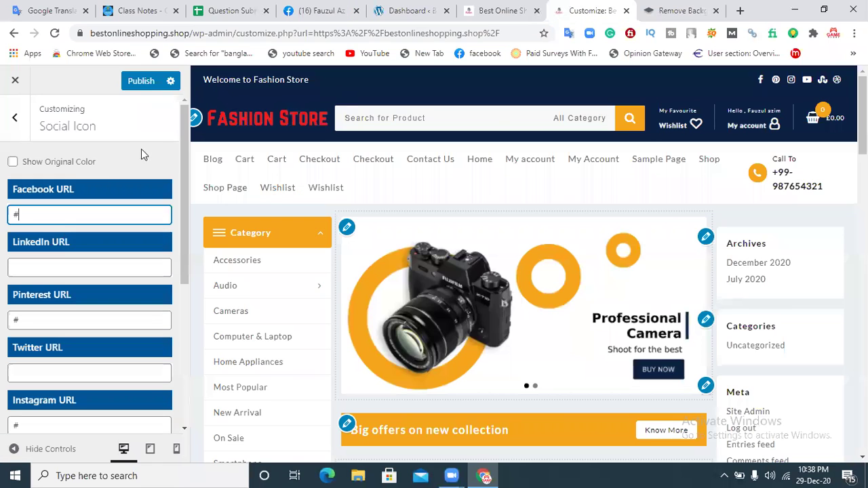
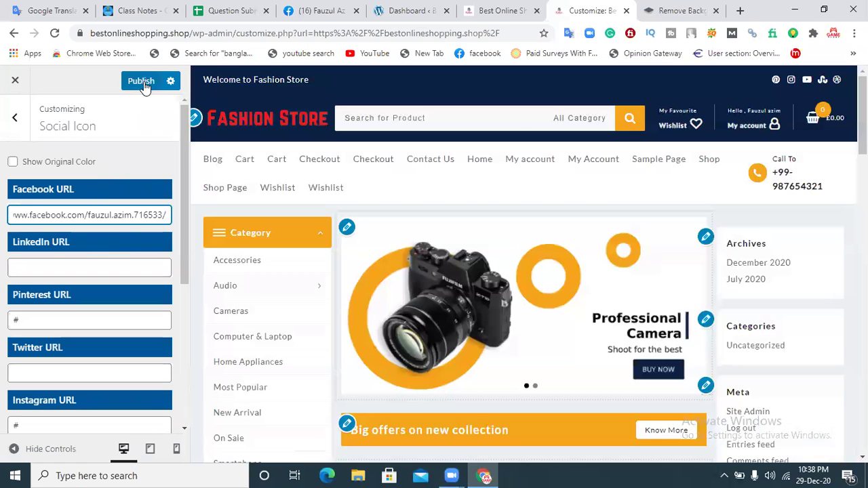
click(142, 81)
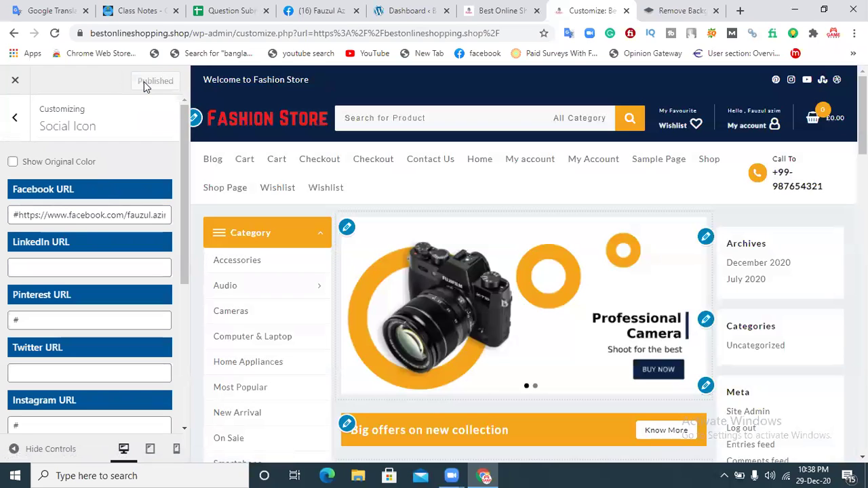
click(479, 7)
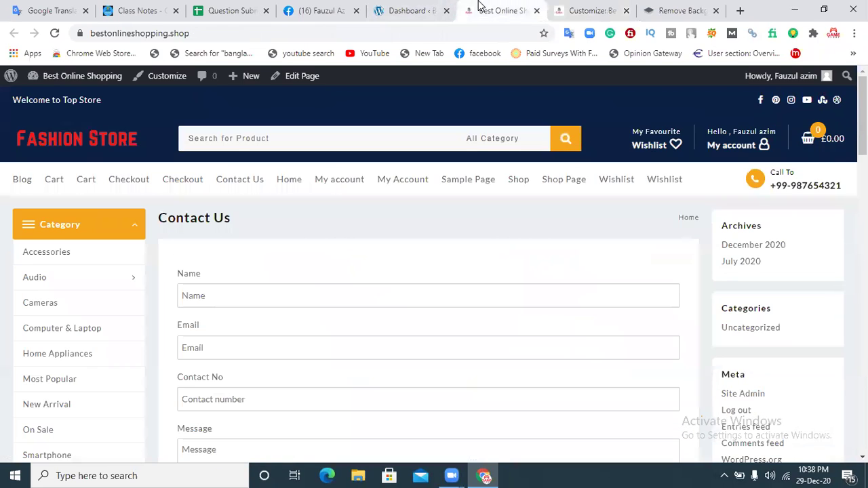
Step: Remove the stray # from the start of the Facebook URL and publish the fix
click(54, 34)
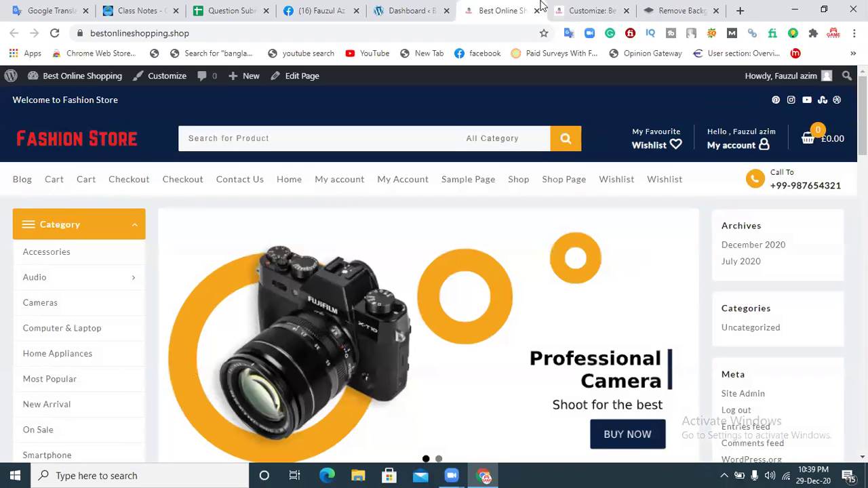
click(587, 8)
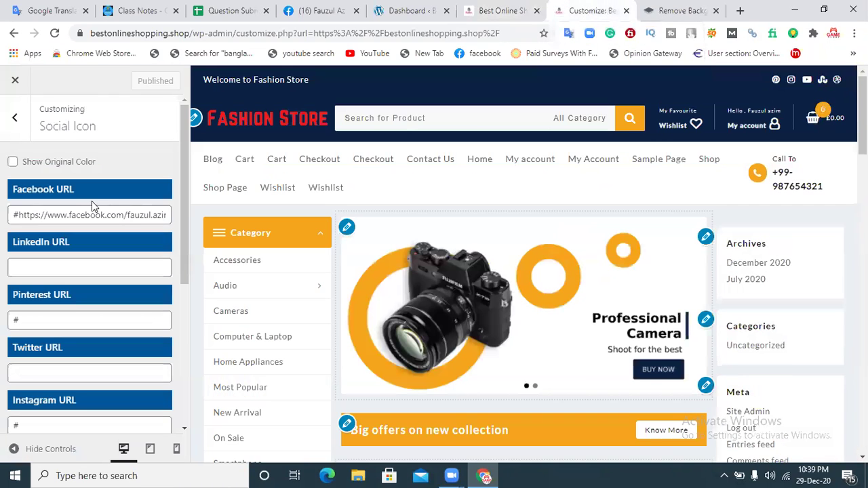
drag(17, 215, 2, 217)
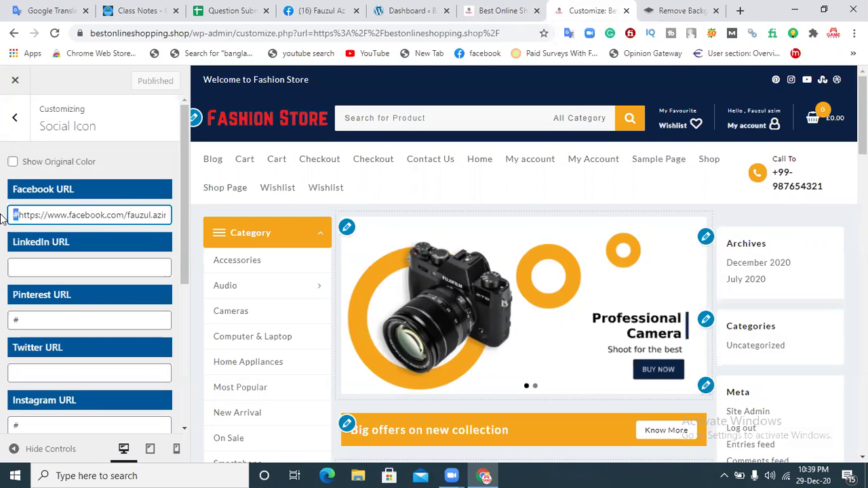
key(BackSpace)
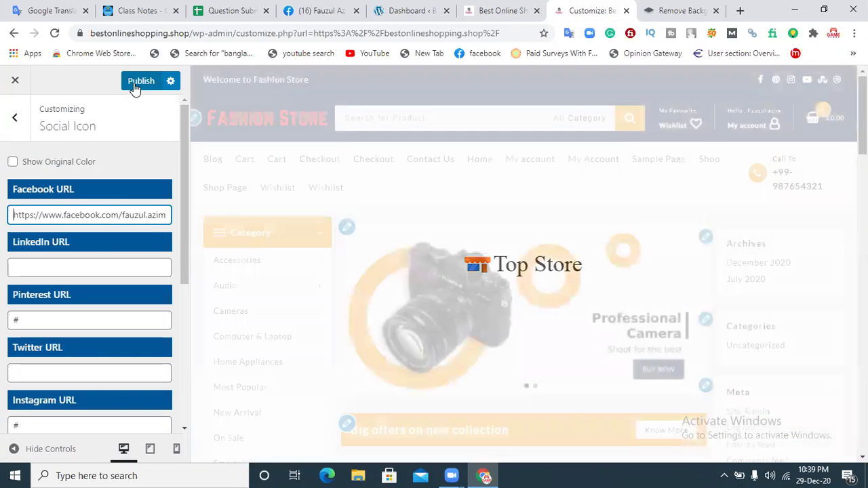
click(139, 80)
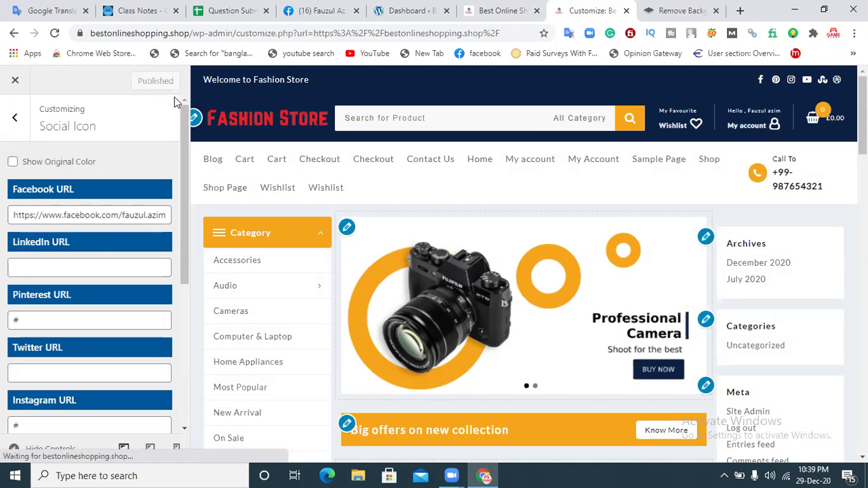
Step: Reload the storefront and confirm the Facebook icon opens the profile, then open a new tab
click(497, 10)
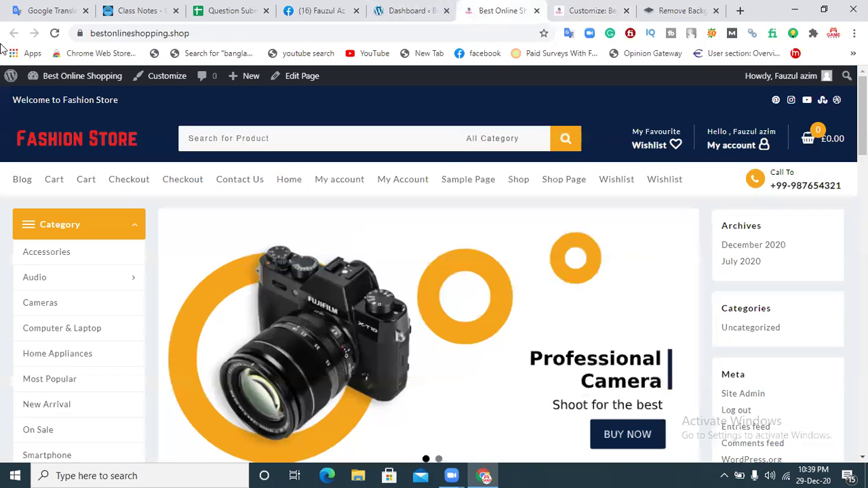
click(56, 33)
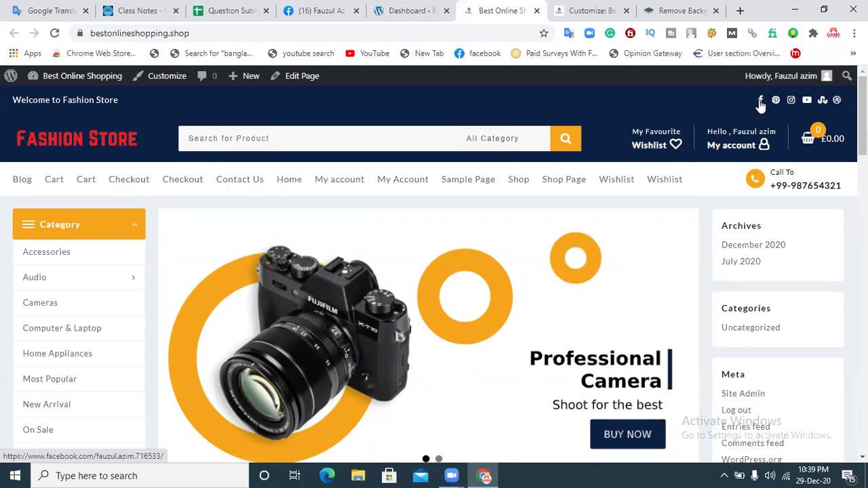
click(760, 102)
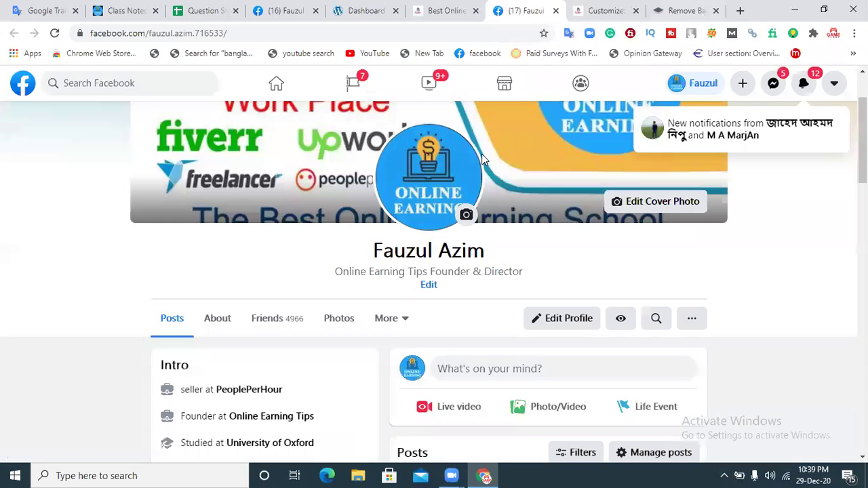
click(556, 11)
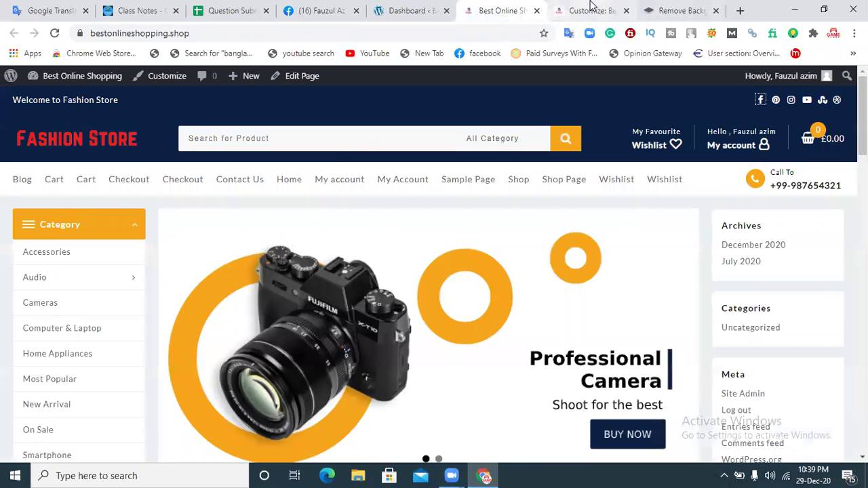
click(589, 8)
click(22, 268)
click(740, 10)
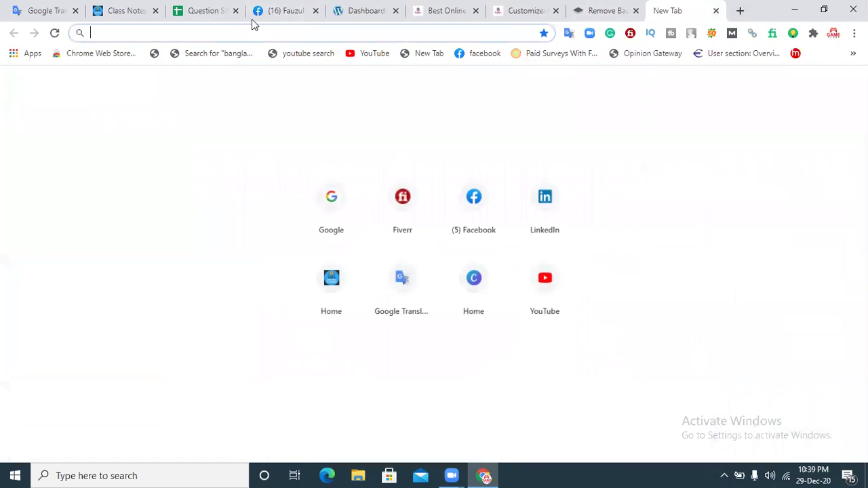
Step: Sign in to LinkedIn, go to your own profile, and select its web address
click(547, 212)
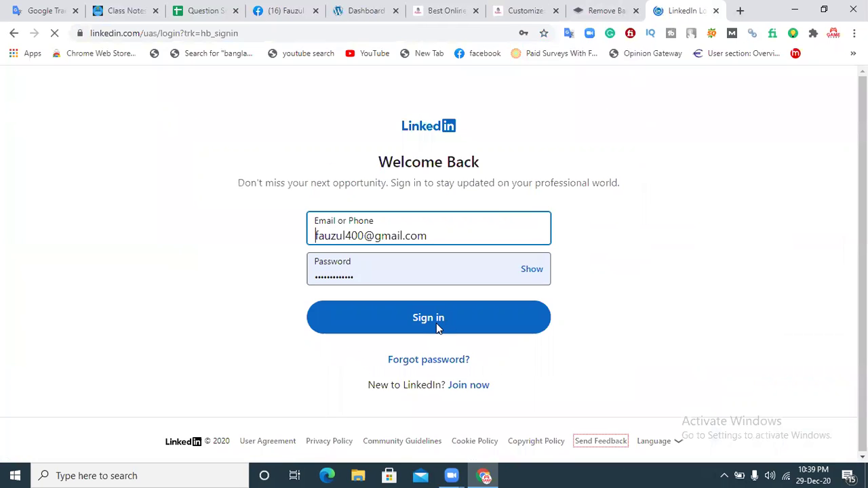
click(435, 323)
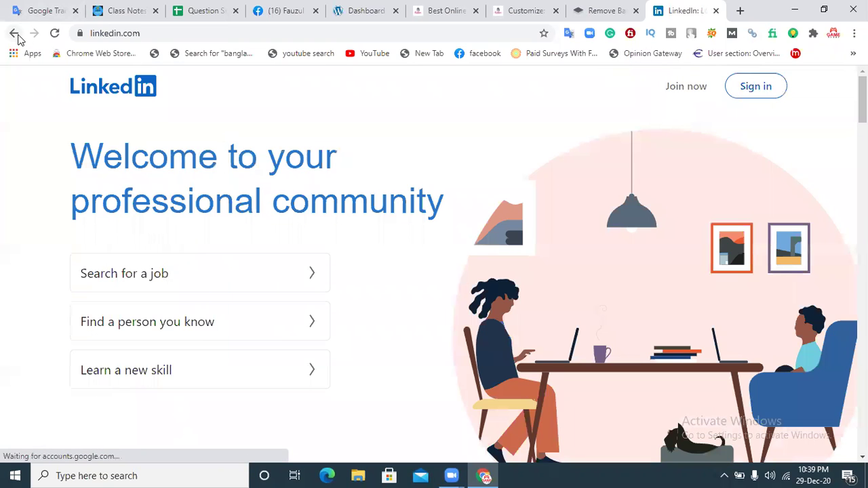
click(16, 35)
click(414, 324)
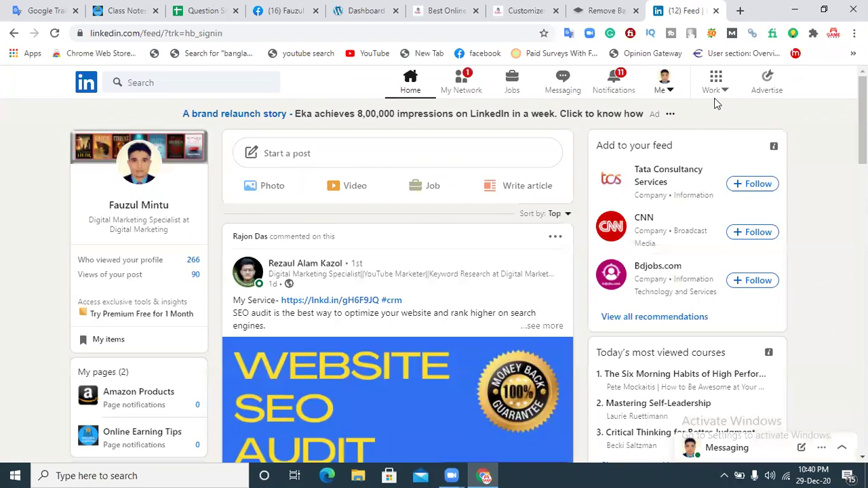
click(620, 163)
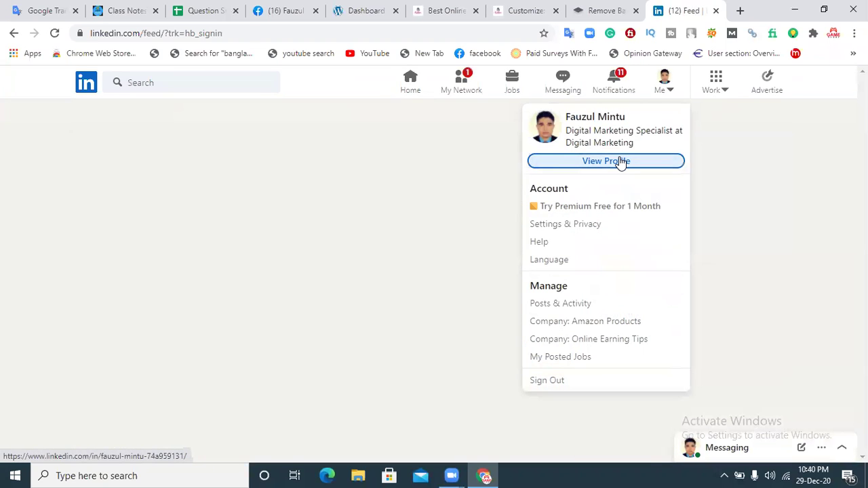
click(268, 32)
key(ctrl+c)
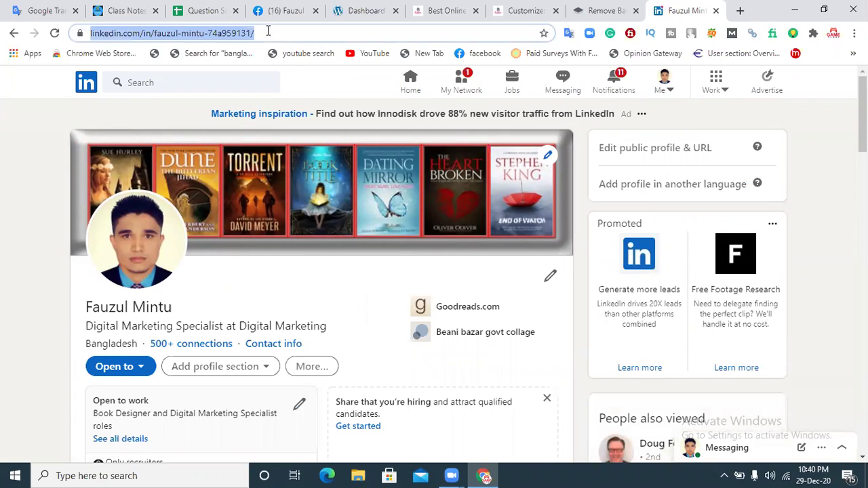
Step: Paste the LinkedIn profile address into LinkedIn URL, publish, and tick Show Original Color
click(526, 10)
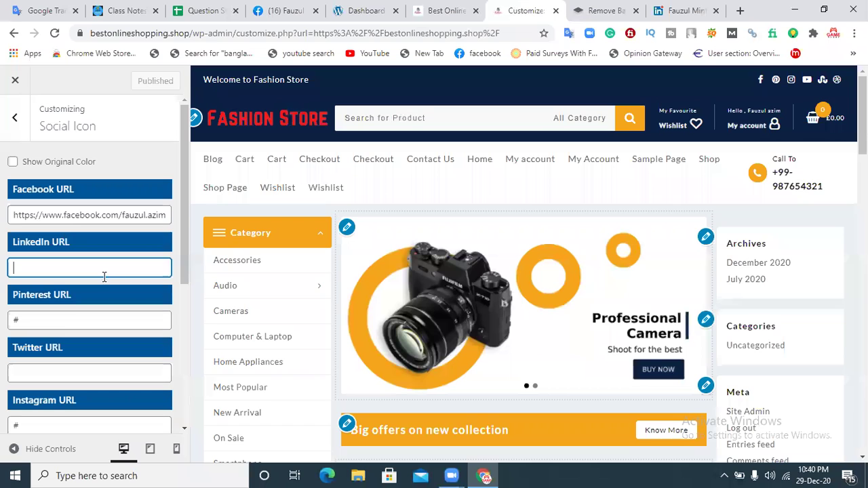
key(ctrl+v)
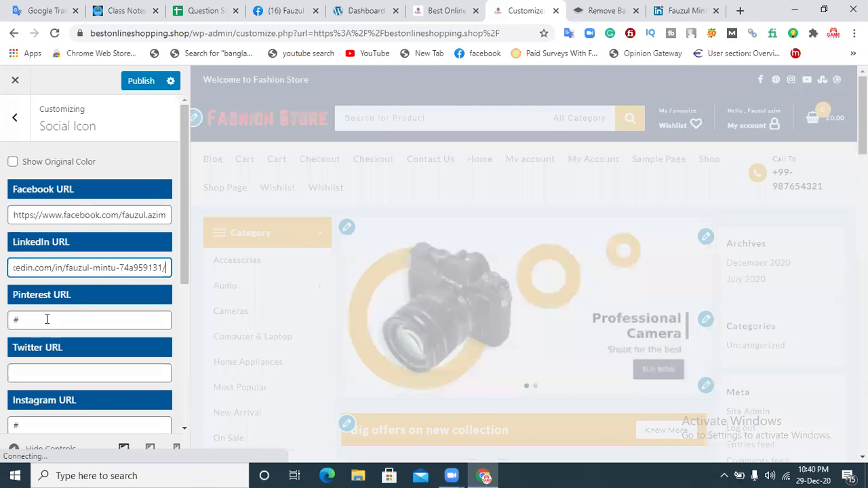
drag(186, 204, 190, 220)
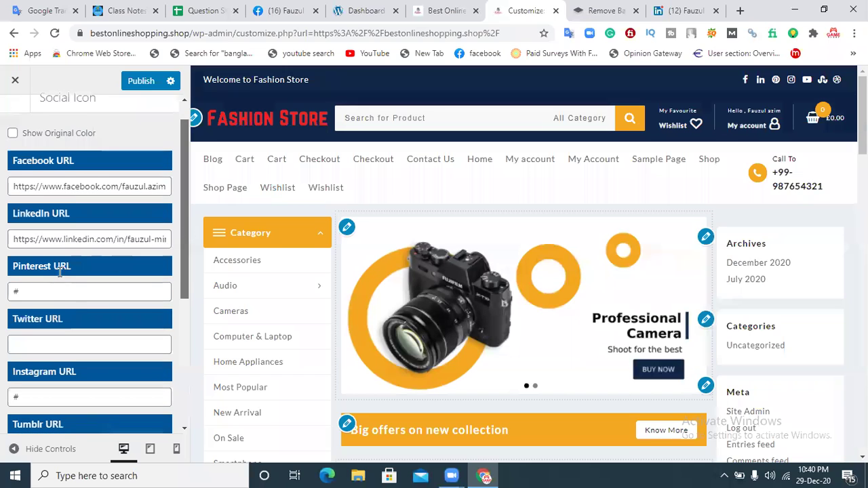
scroll(45, 321, down, 1)
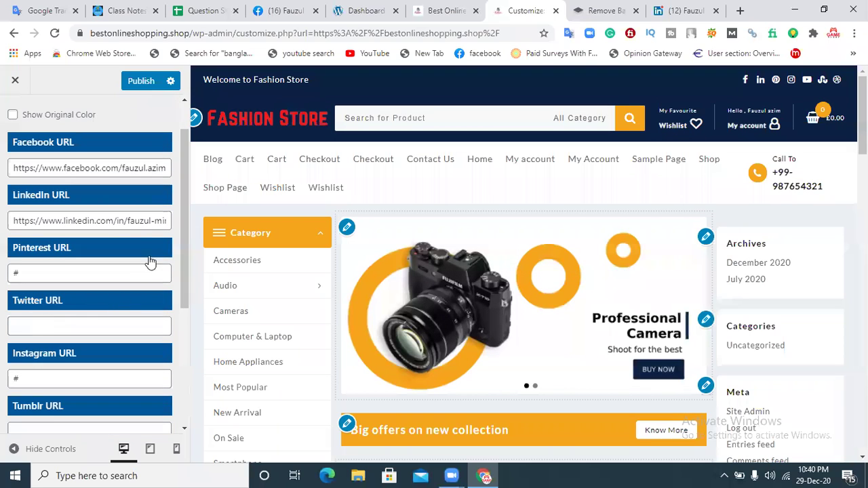
scroll(182, 244, down, 3)
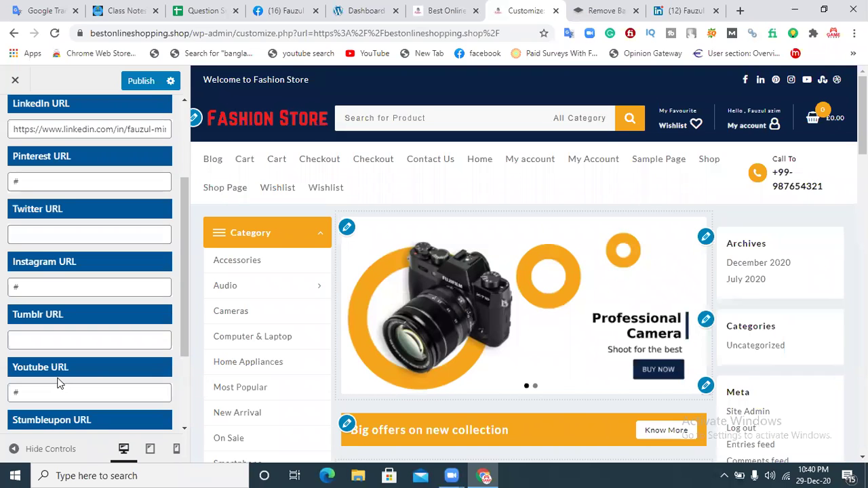
drag(183, 262, 173, 347)
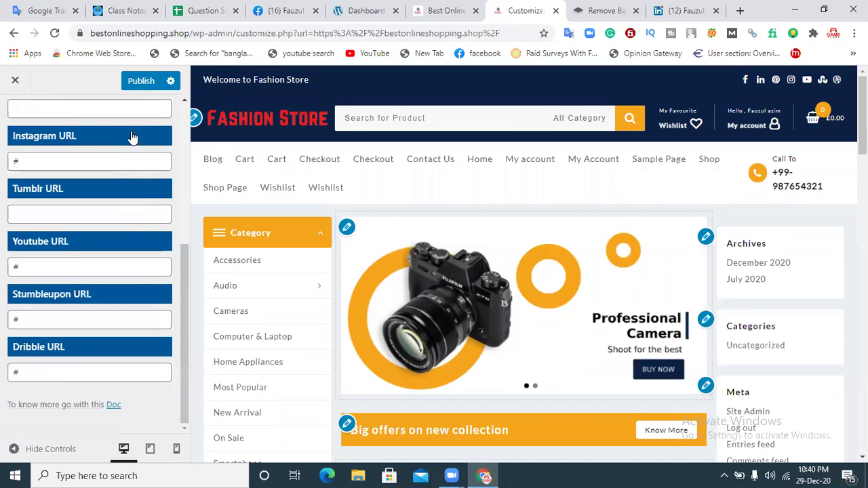
click(139, 85)
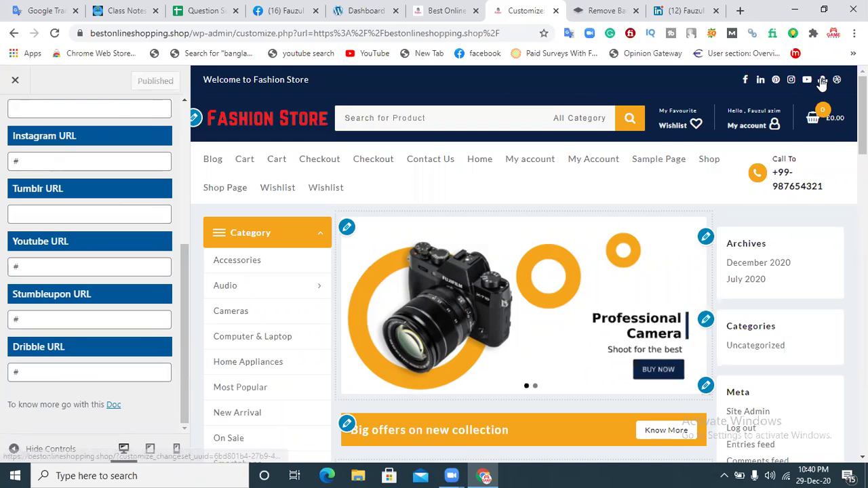
drag(183, 260, 184, 114)
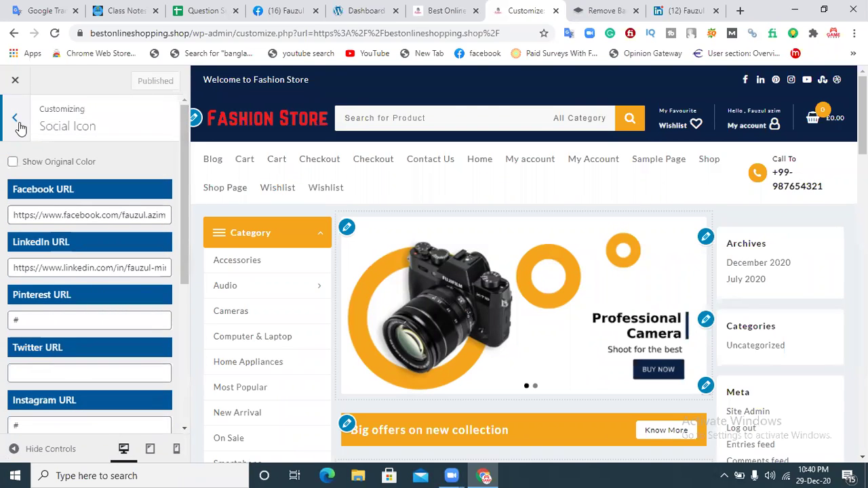
click(13, 163)
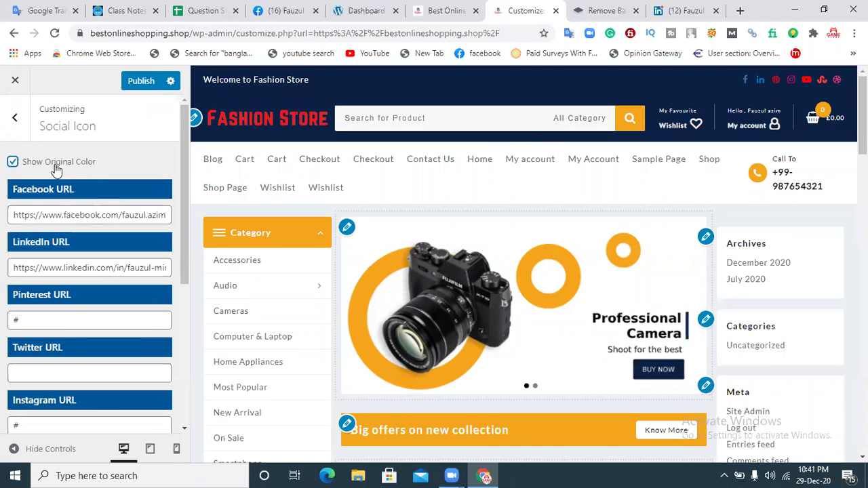
Step: Publish the original-colour icons, reload the storefront to check them, and return to the main sections
click(135, 82)
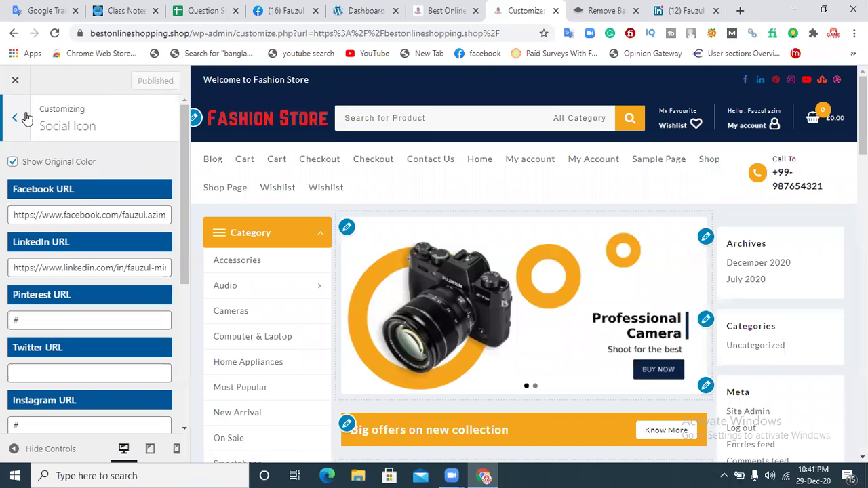
click(458, 10)
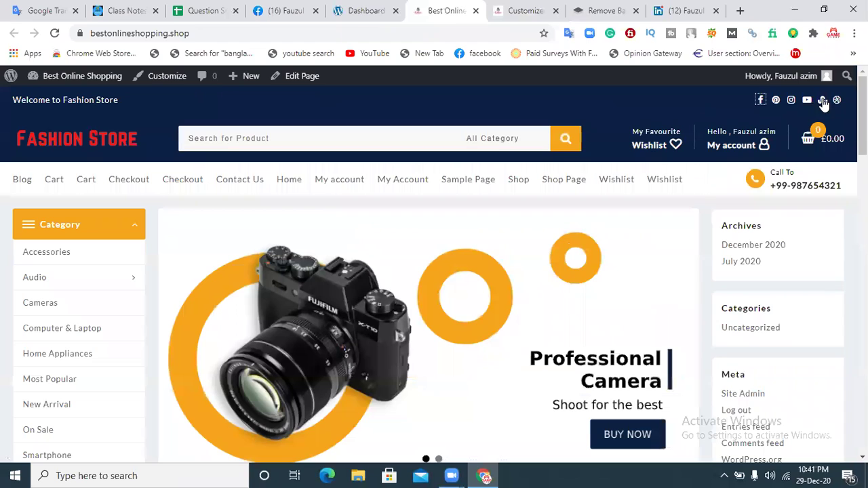
click(54, 35)
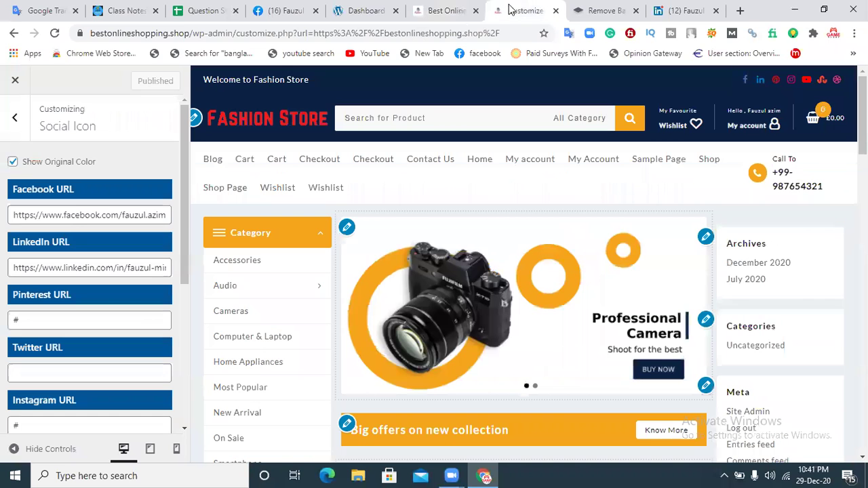
click(517, 10)
click(17, 120)
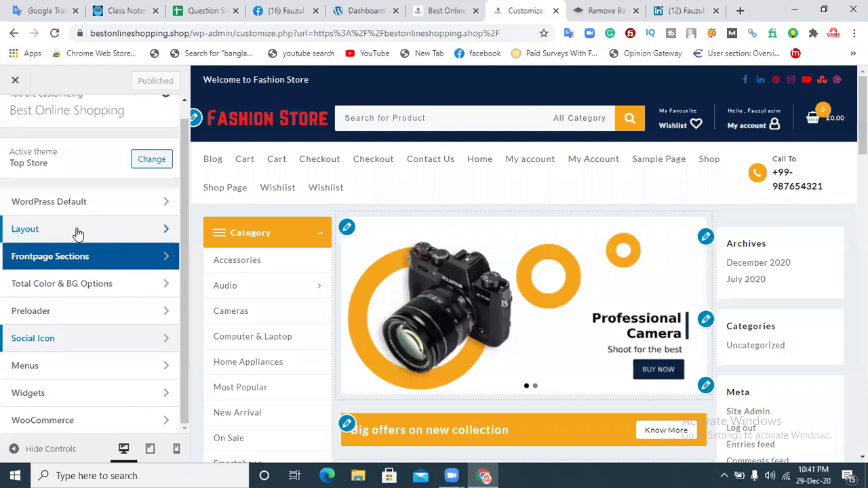
Step: Go to Layout > Header > Above Header settings
click(74, 218)
click(58, 168)
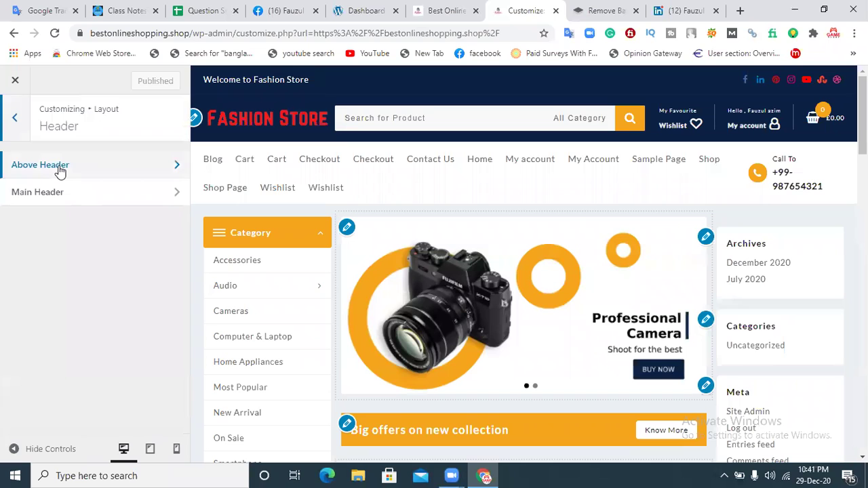
click(59, 170)
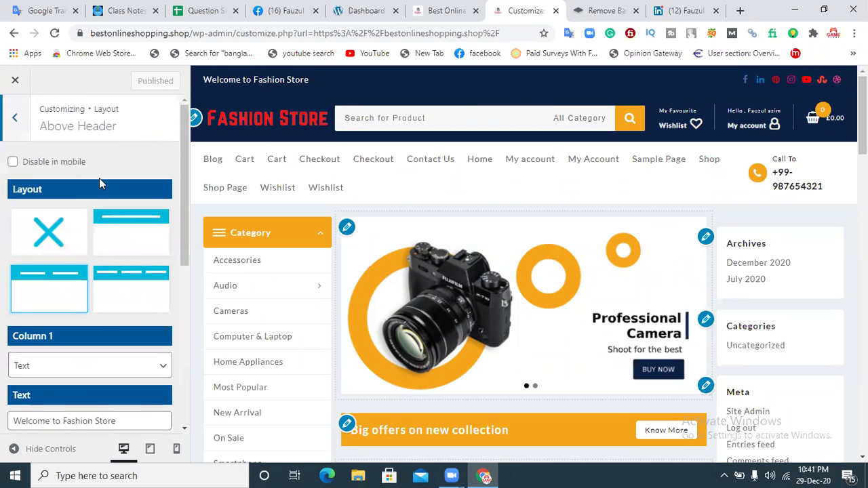
drag(183, 130, 182, 270)
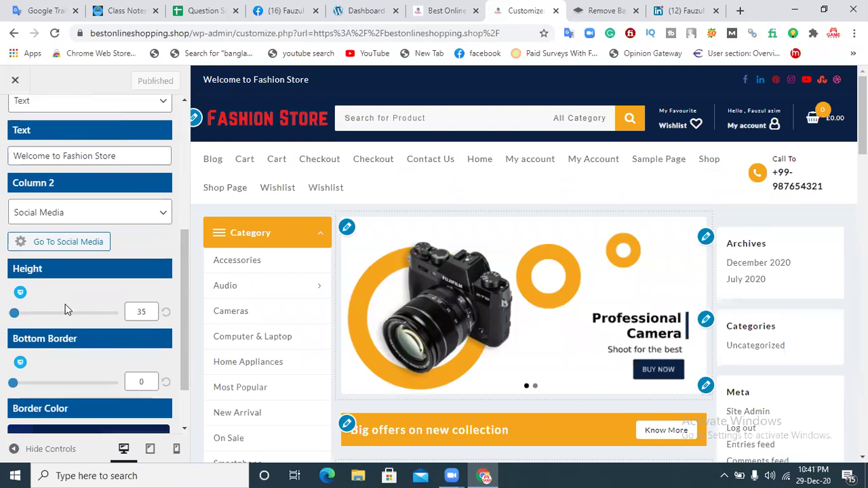
drag(180, 247, 184, 272)
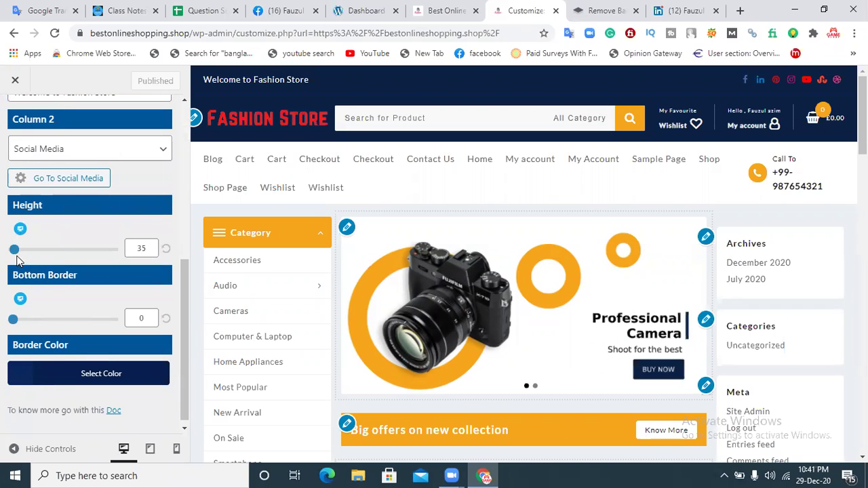
Step: Set the top bar height to 29 and reset its bottom border to 0
mouse_move(14, 253)
mouse_down()
mouse_move(46, 253)
mouse_move(15, 253)
mouse_up()
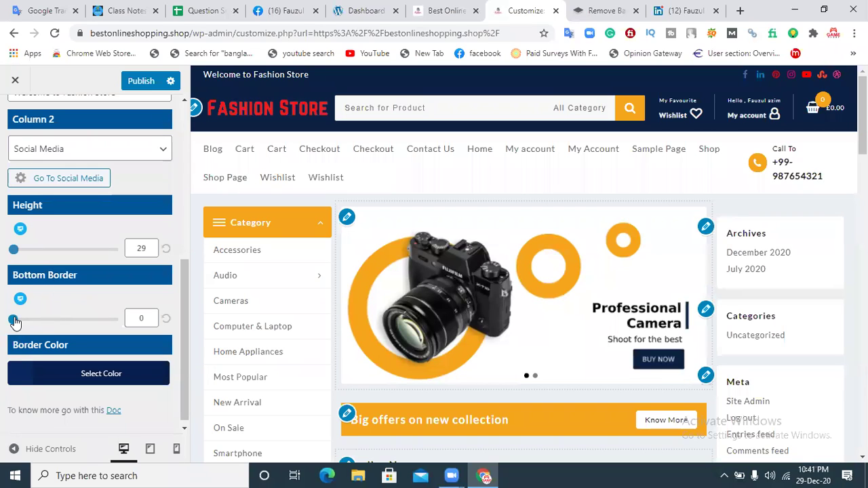
mouse_move(15, 321)
mouse_down()
mouse_move(71, 322)
mouse_move(8, 328)
mouse_move(16, 328)
mouse_up()
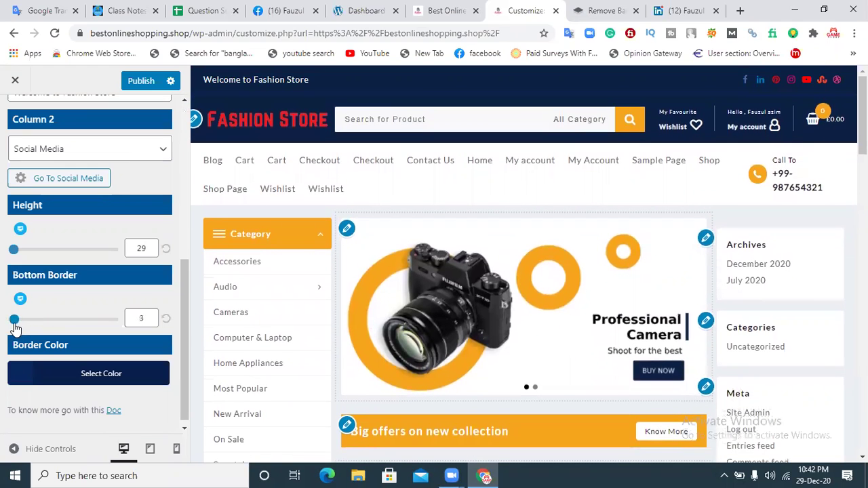
click(164, 319)
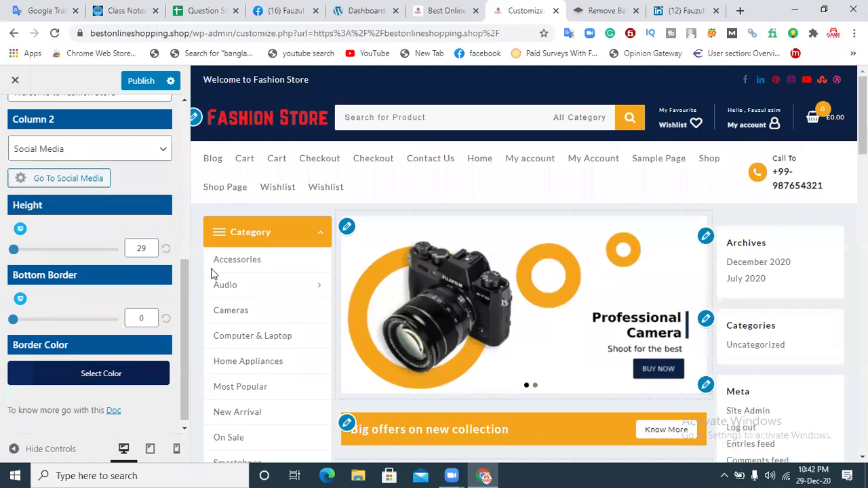
click(99, 375)
drag(186, 290, 182, 327)
Step: Set the border colour to #dd164b, keep Bottom Border at 0, and publish
click(125, 337)
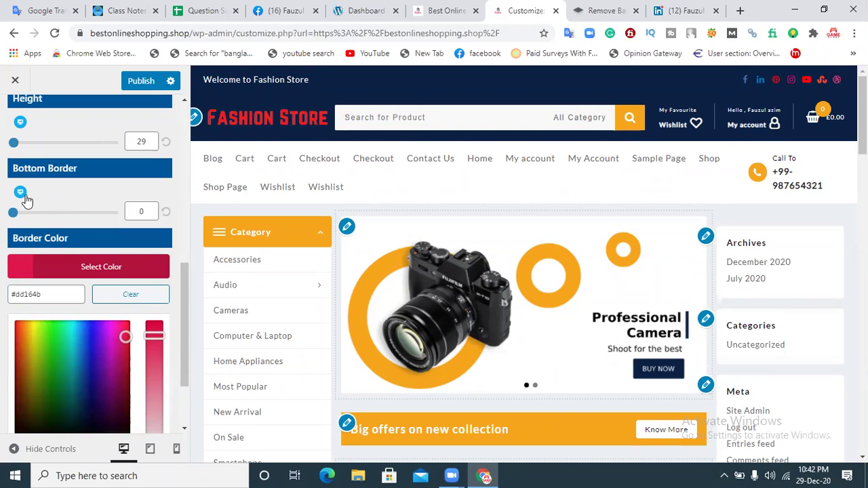
mouse_move(13, 212)
mouse_down()
mouse_move(27, 214)
mouse_move(19, 214)
mouse_up()
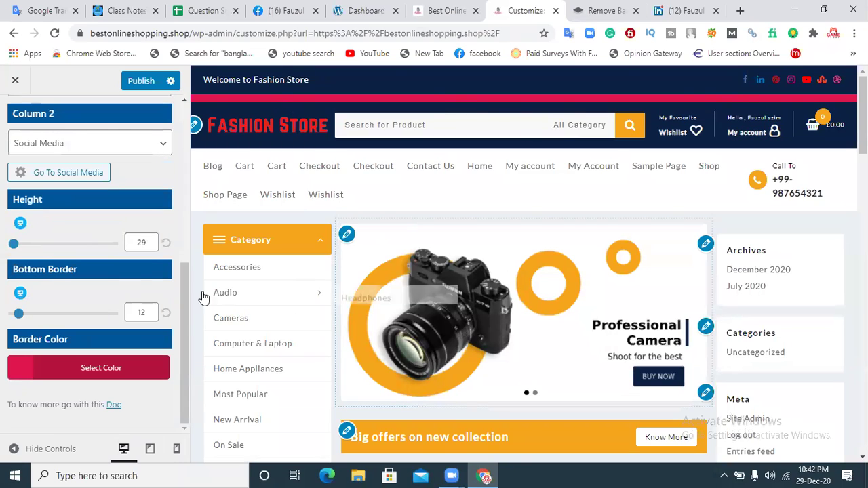
click(166, 314)
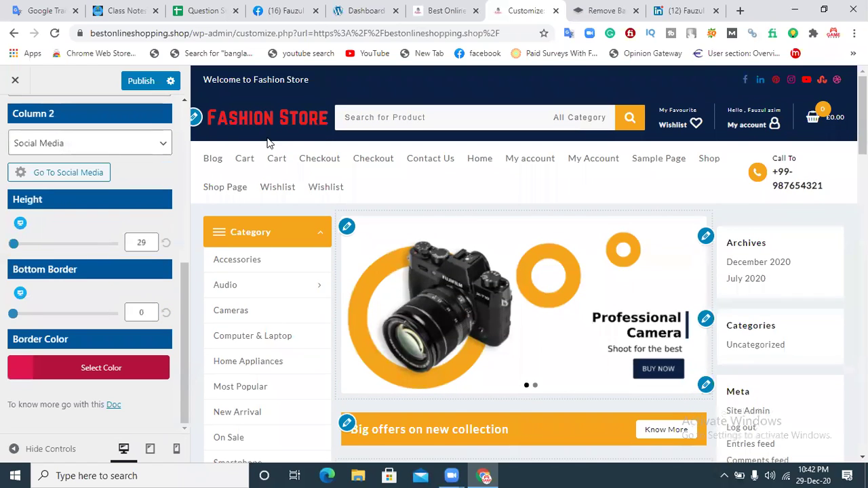
drag(186, 274, 186, 89)
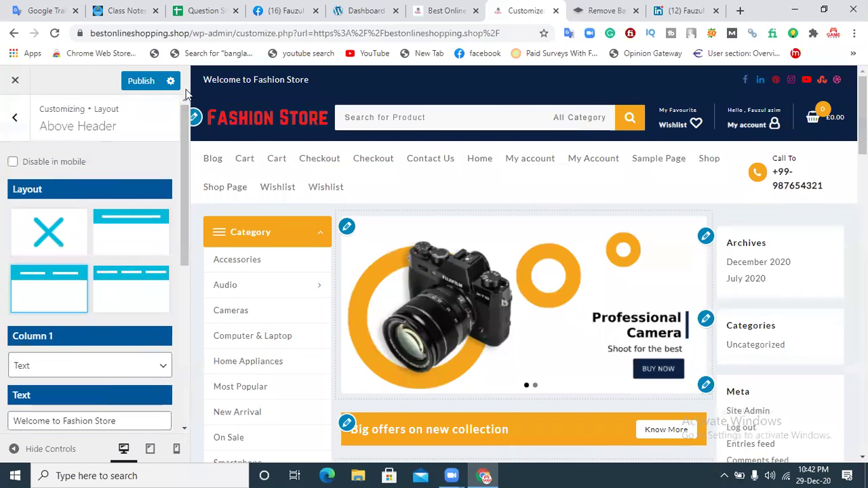
click(149, 82)
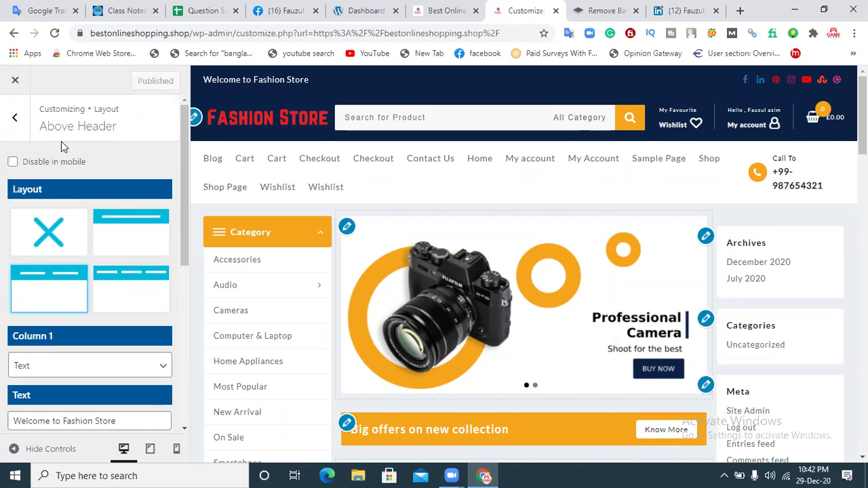
click(16, 120)
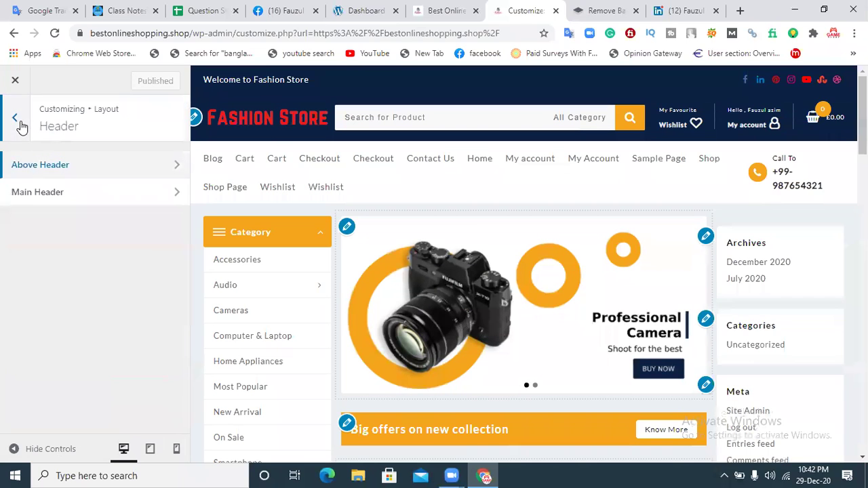
Step: In Main Header, try Center and Right menu alignment, then settle on Left
click(51, 201)
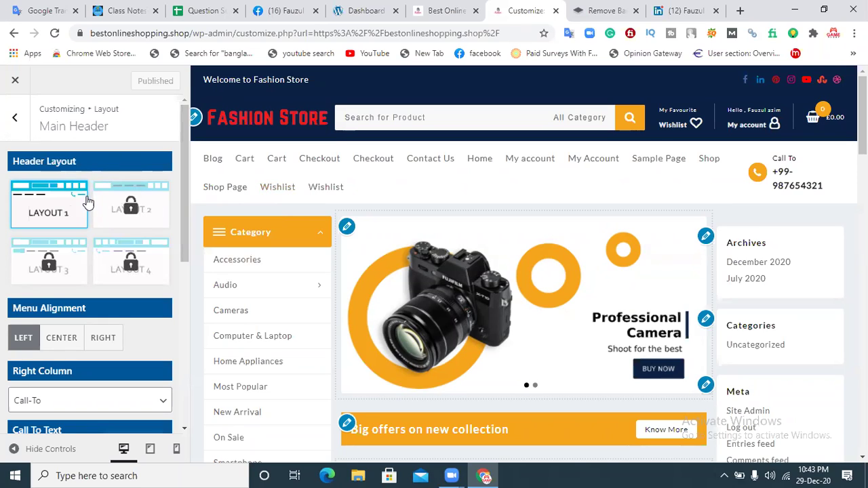
scroll(182, 170, down, 1)
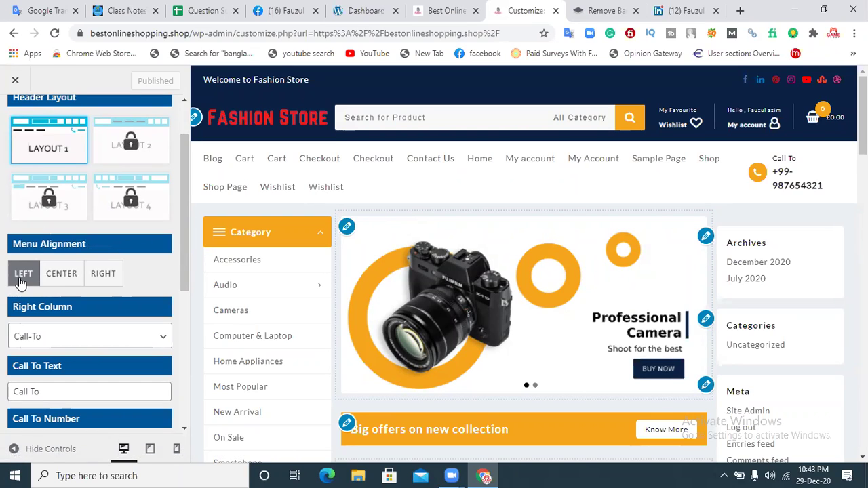
click(72, 283)
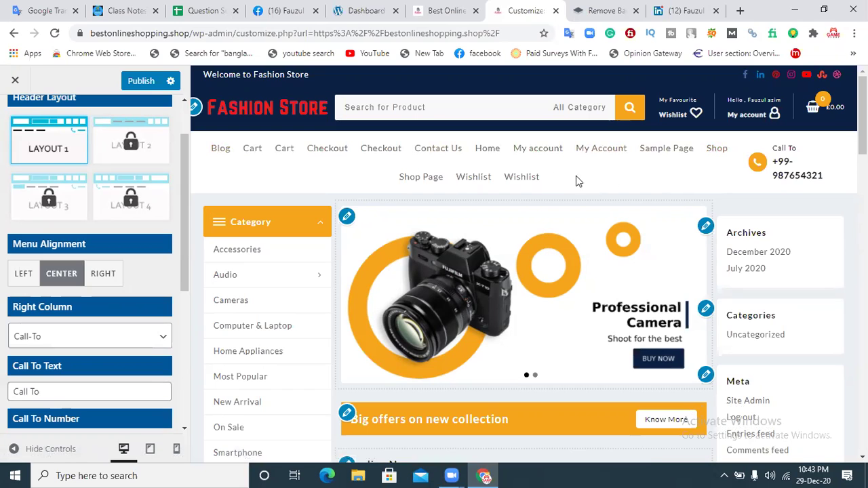
click(22, 274)
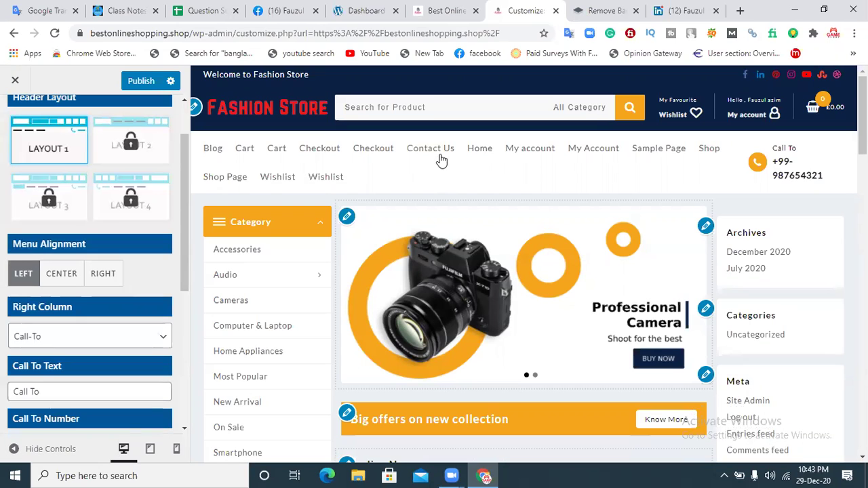
click(111, 275)
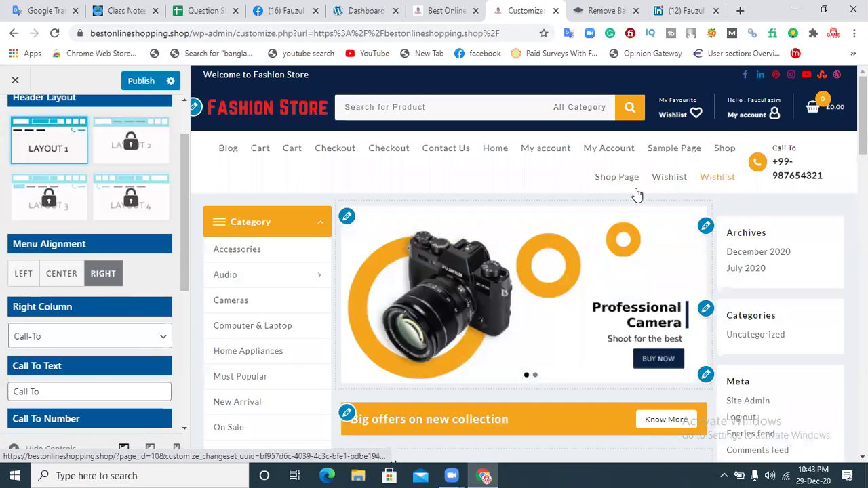
click(21, 274)
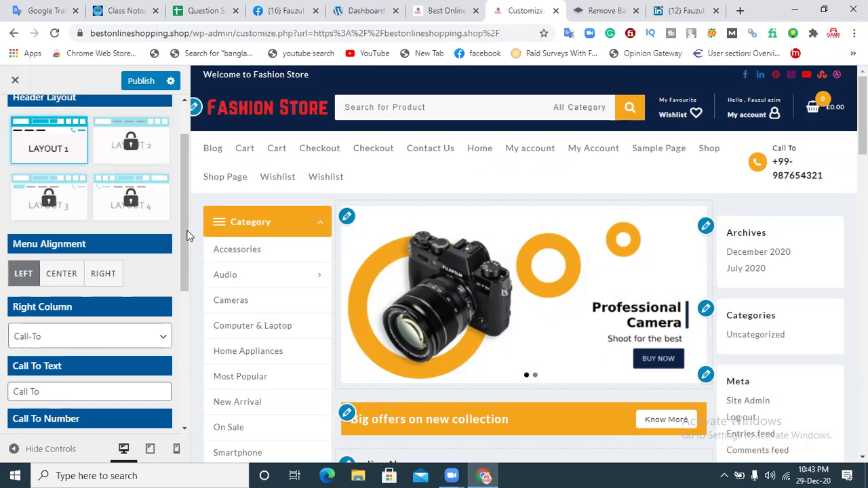
scroll(189, 235, down, 2)
Step: Switch the header's Right Column to None and then back to Call-To
click(144, 278)
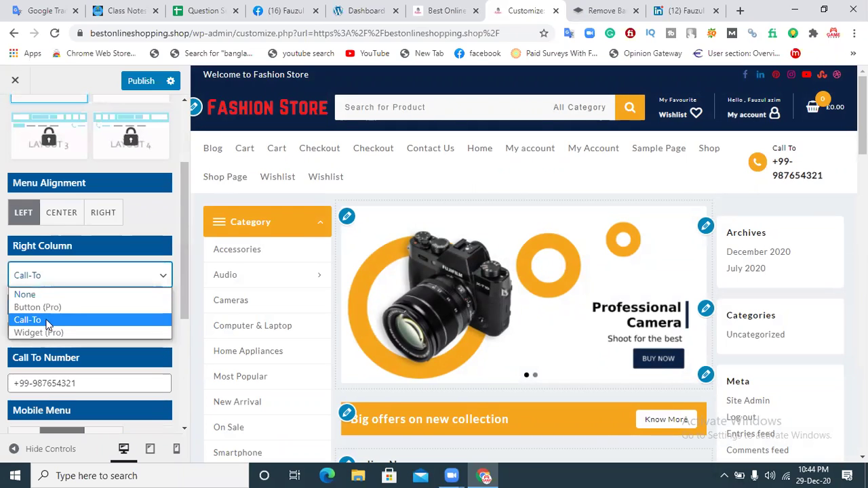
click(42, 295)
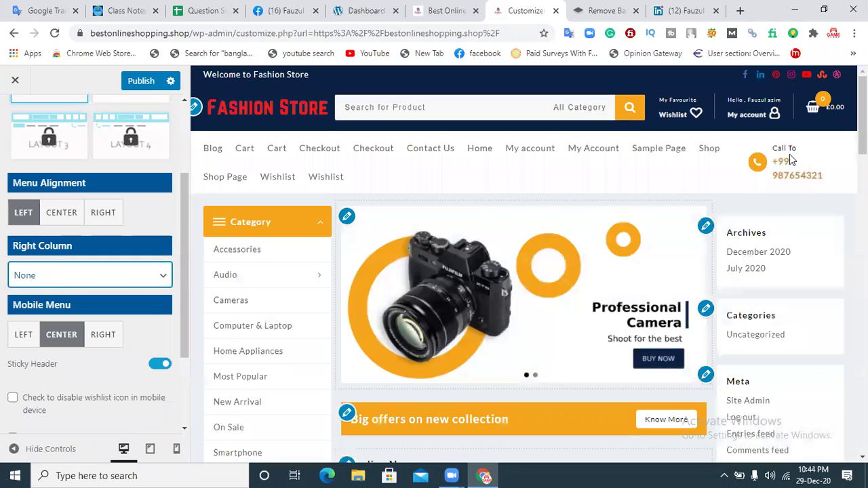
click(111, 279)
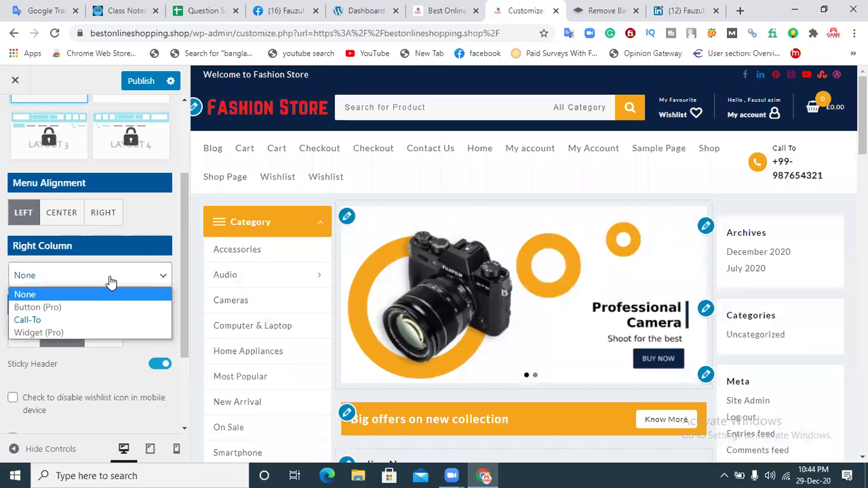
click(57, 321)
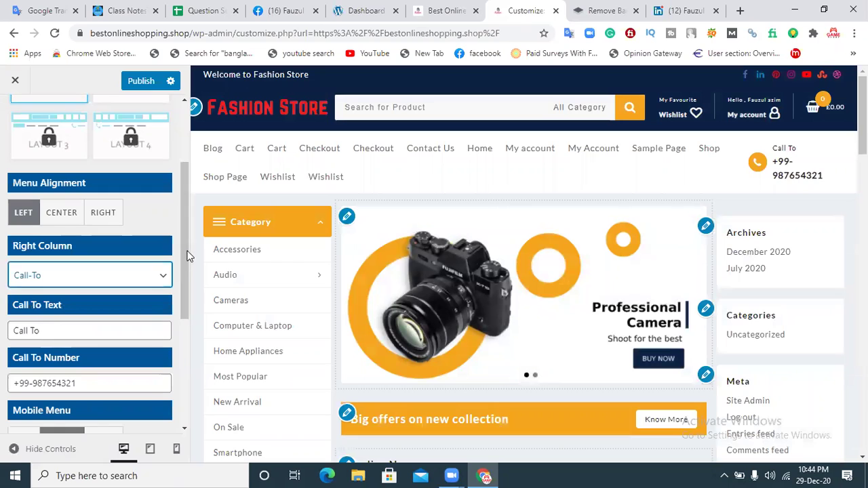
Step: Set Call To Text to 'Phone Number', enter the store's phone number, and left-align the mobile menu
scroll(180, 284, down, 1)
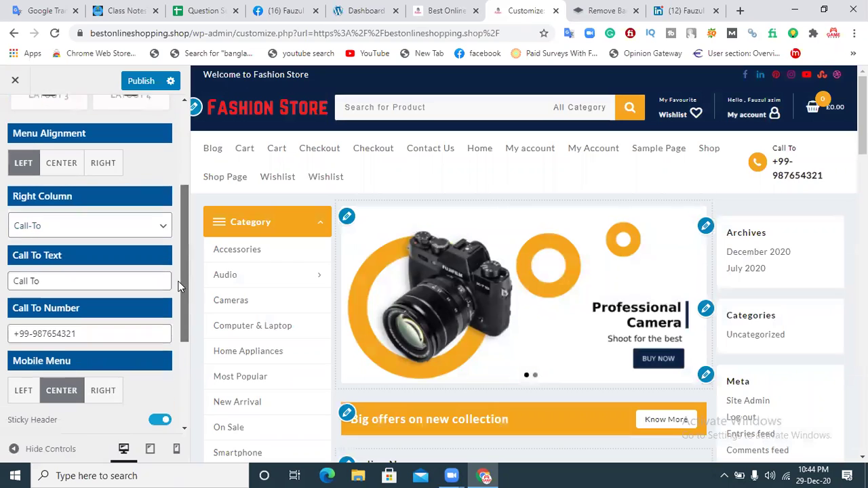
triple_click(779, 145)
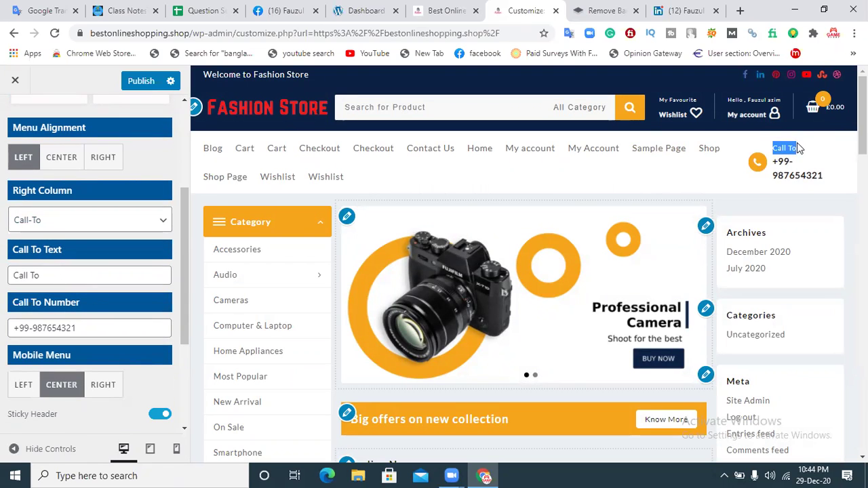
drag(62, 275, 4, 279)
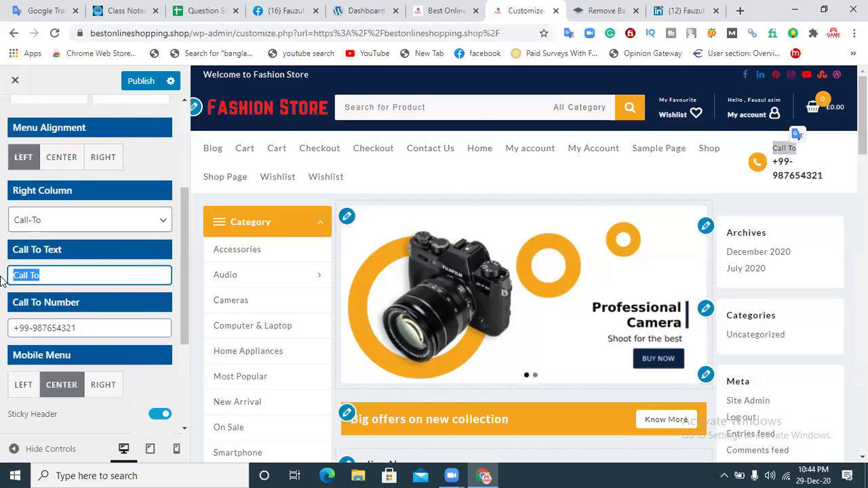
text(Phone Number)
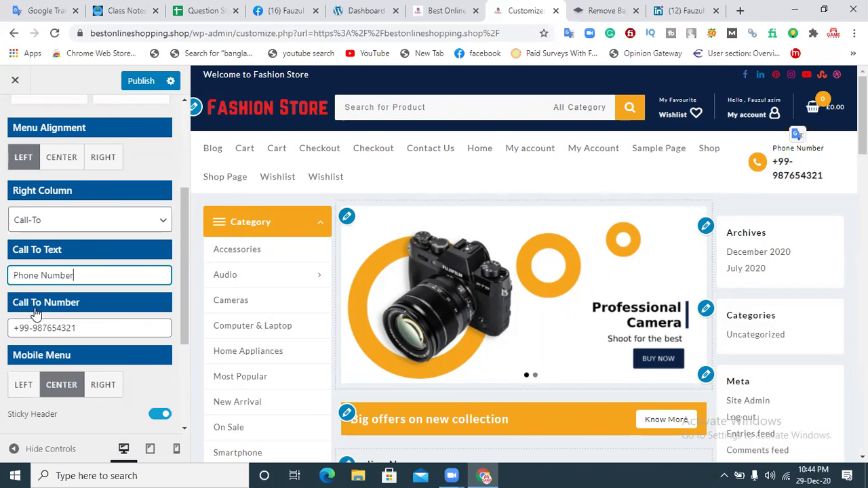
drag(83, 330, 2, 328)
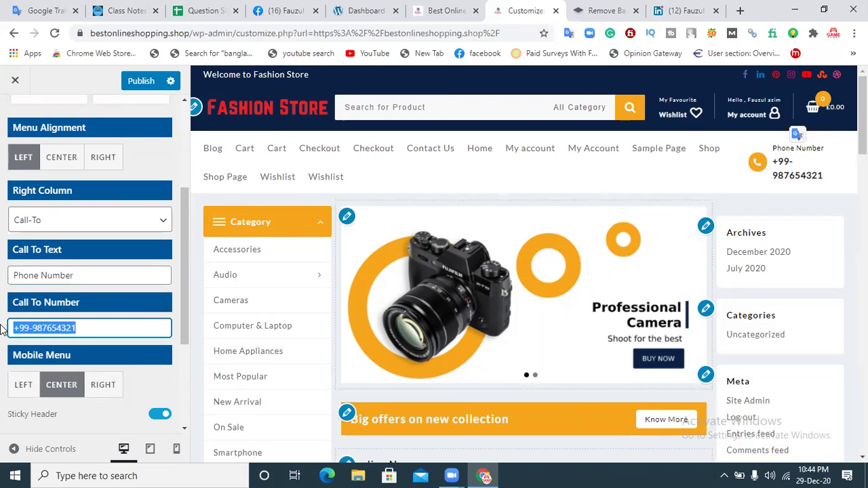
key(BackSpace)
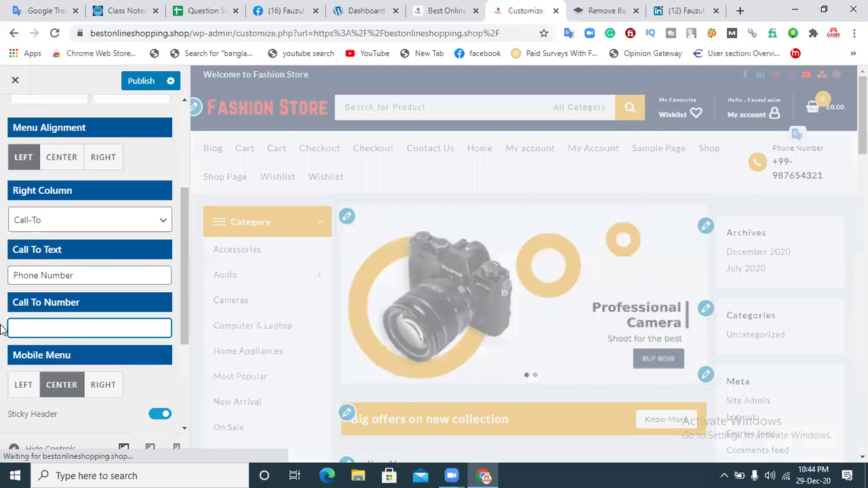
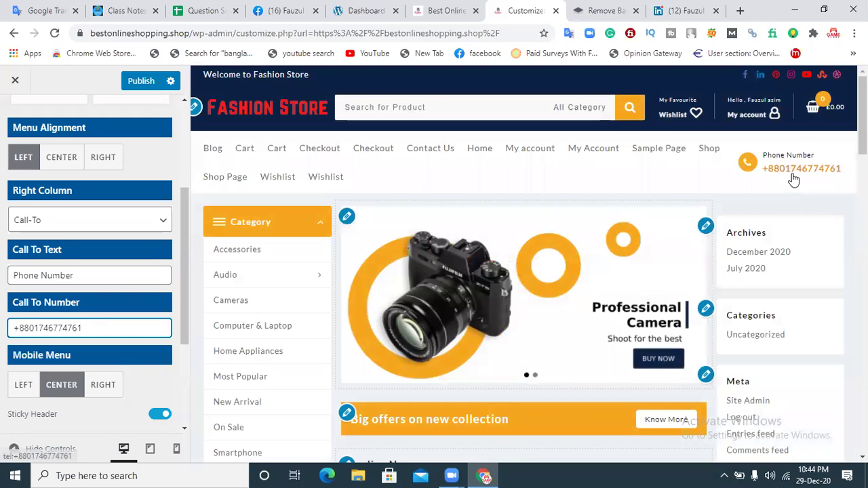
drag(183, 230, 192, 271)
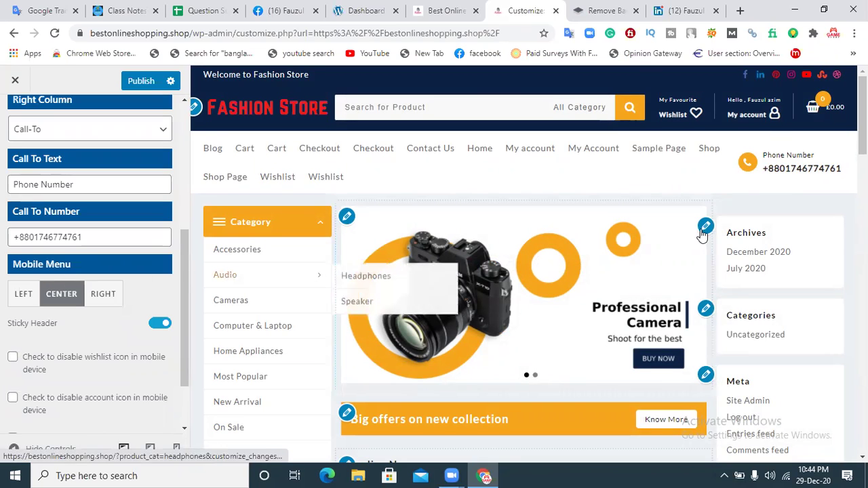
click(23, 293)
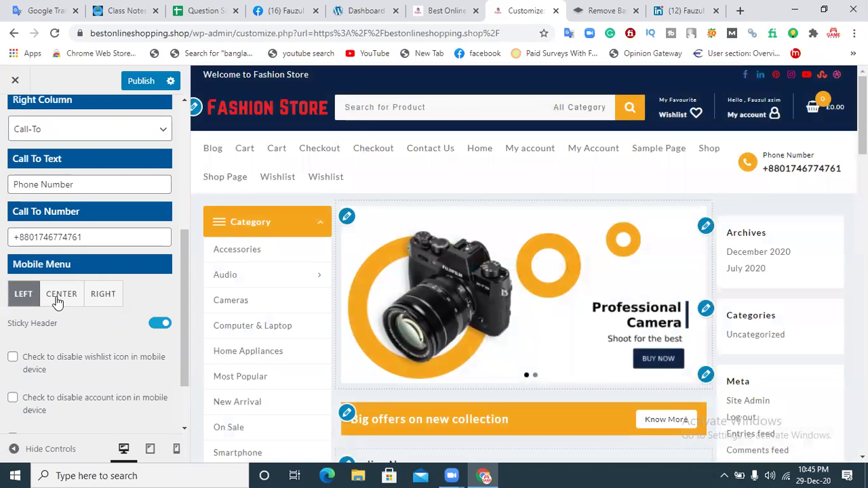
Step: Set the Mobile Menu alignment to Right and publish the Main Header changes
click(67, 298)
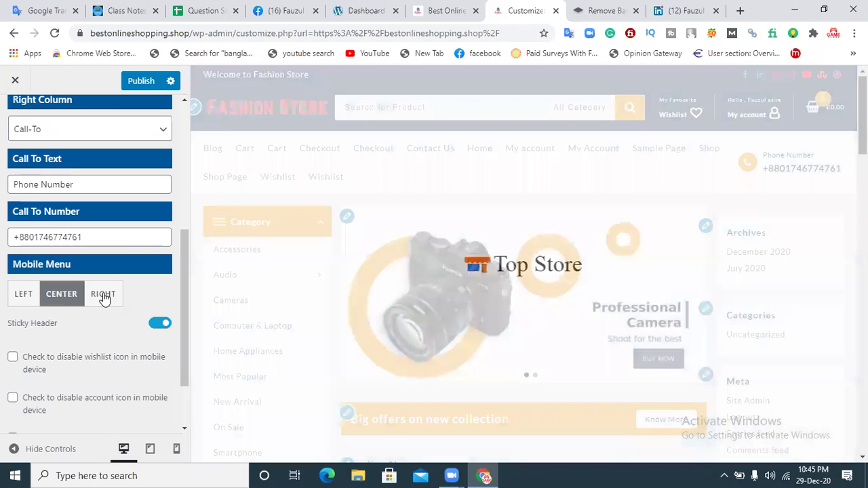
click(103, 296)
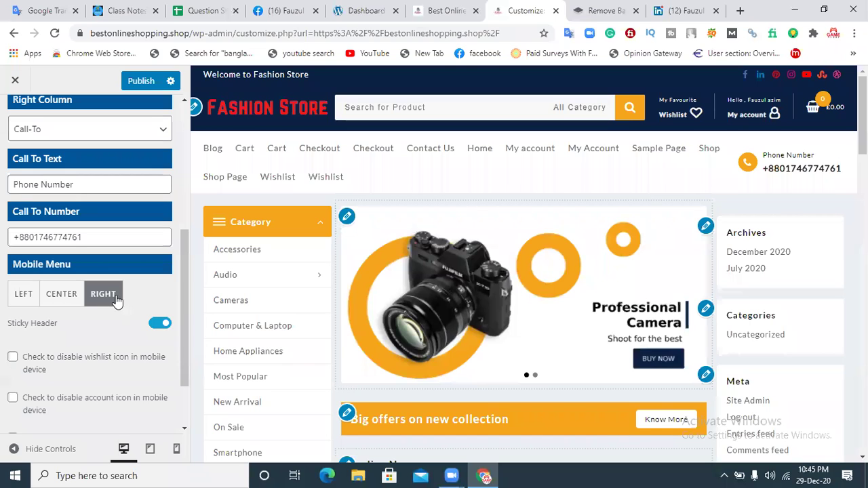
drag(180, 267, 183, 318)
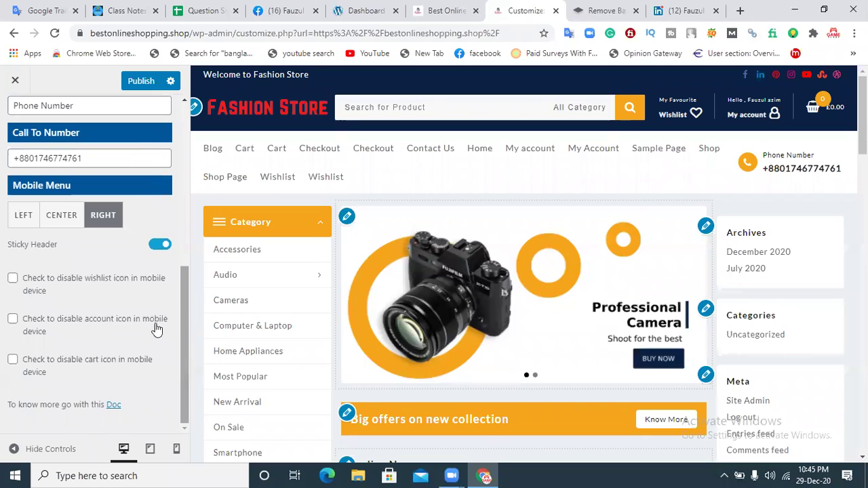
click(125, 87)
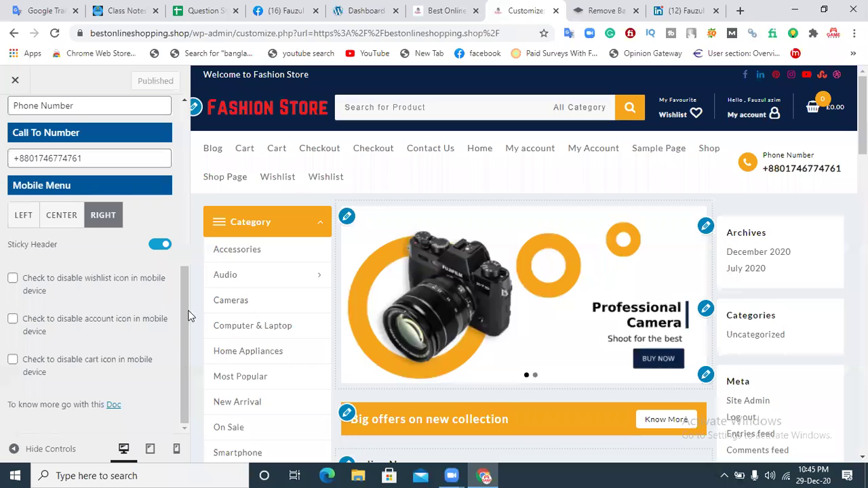
key(ctrl+a)
scroll(184, 264, up, 5)
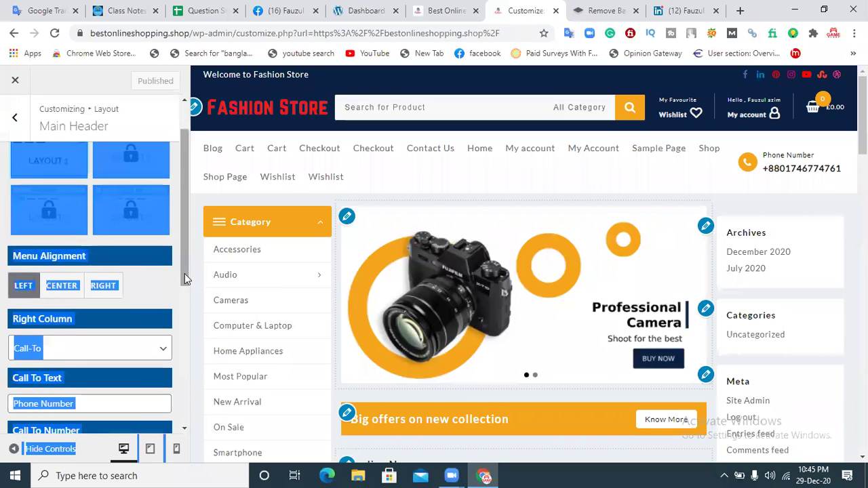
Step: Navigate from the header settings back through Layout to the Blog settings
click(15, 117)
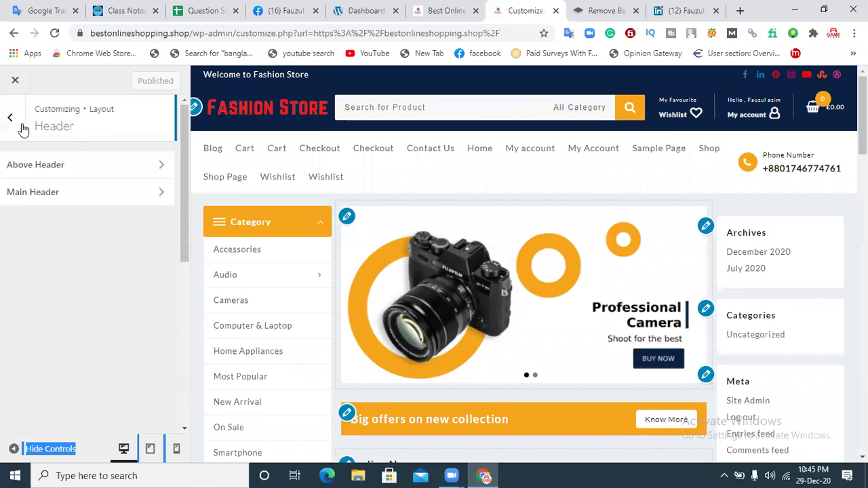
click(74, 192)
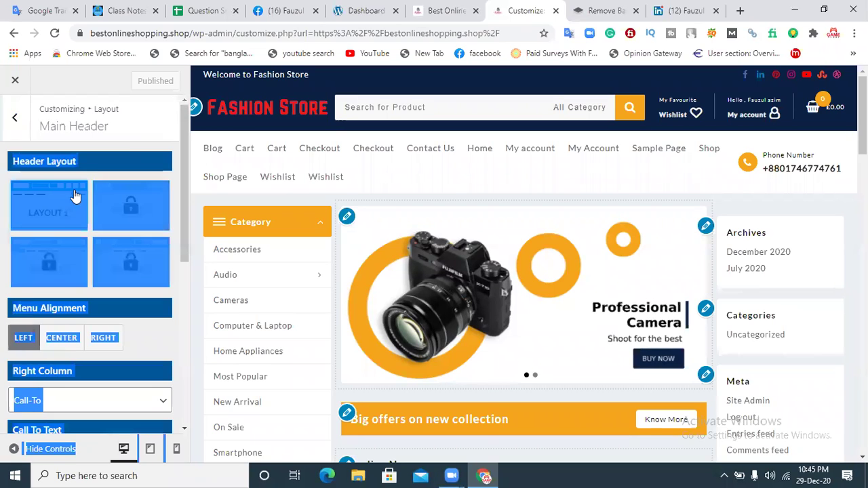
click(21, 119)
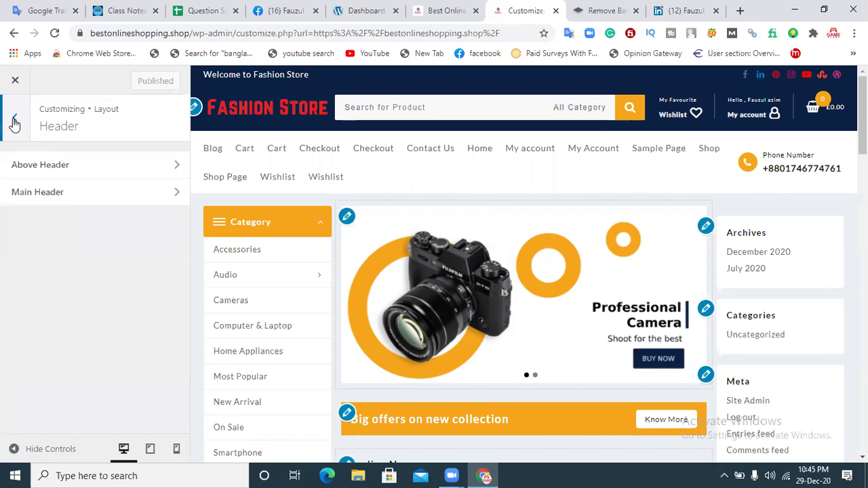
click(14, 123)
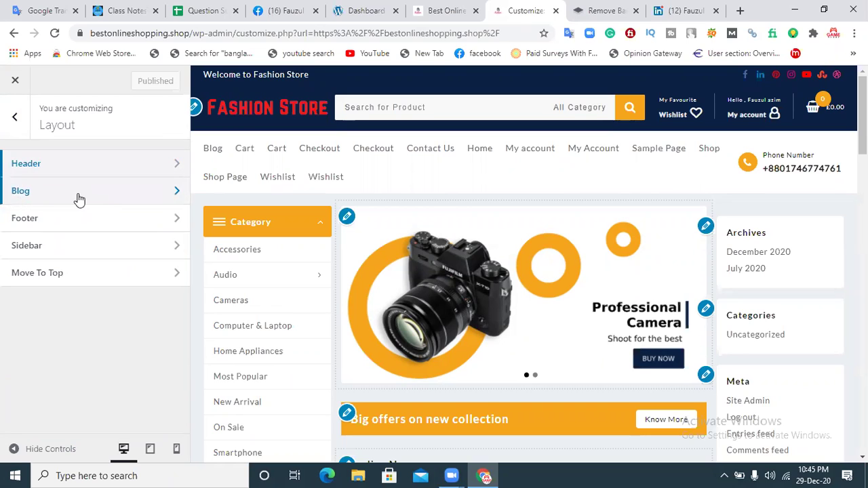
click(39, 198)
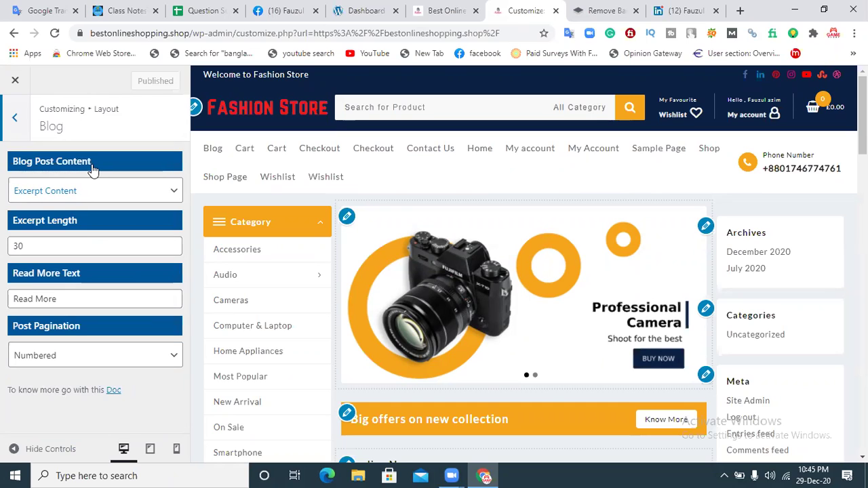
Step: Try Blog Post Content as No Content, then as Full Content
click(81, 194)
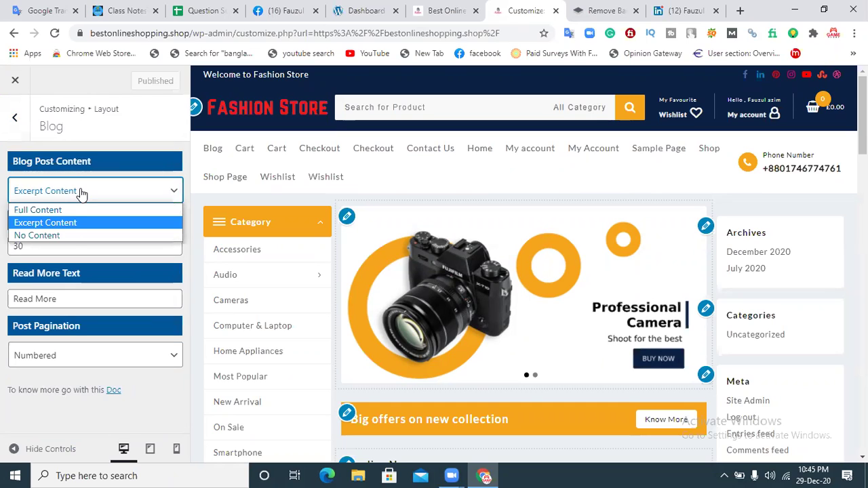
click(42, 234)
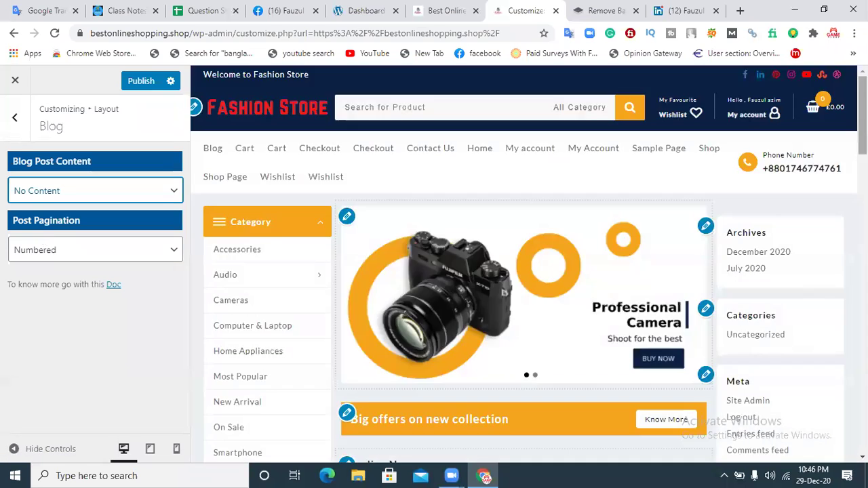
scroll(443, 226, down, 2)
scroll(528, 307, down, 10)
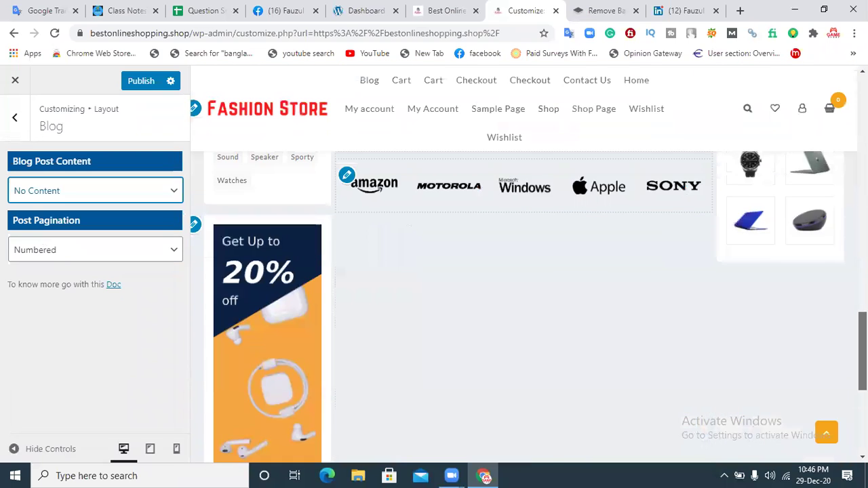
scroll(522, 305, up, 10)
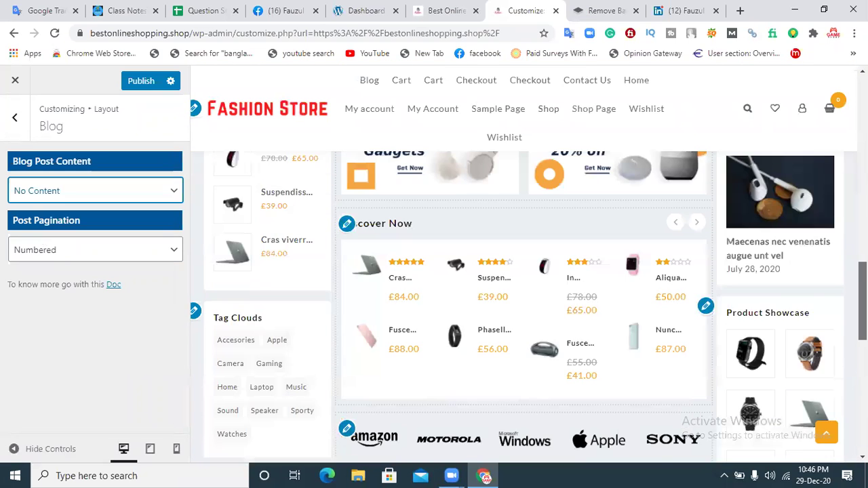
click(68, 189)
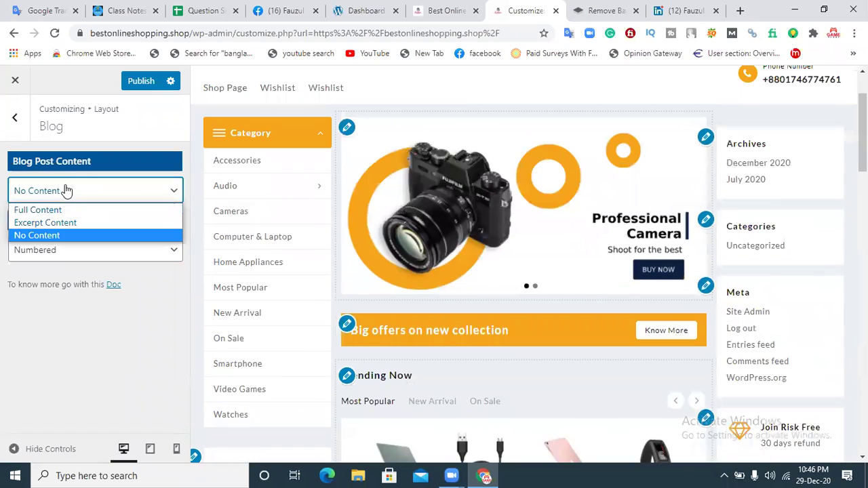
click(62, 209)
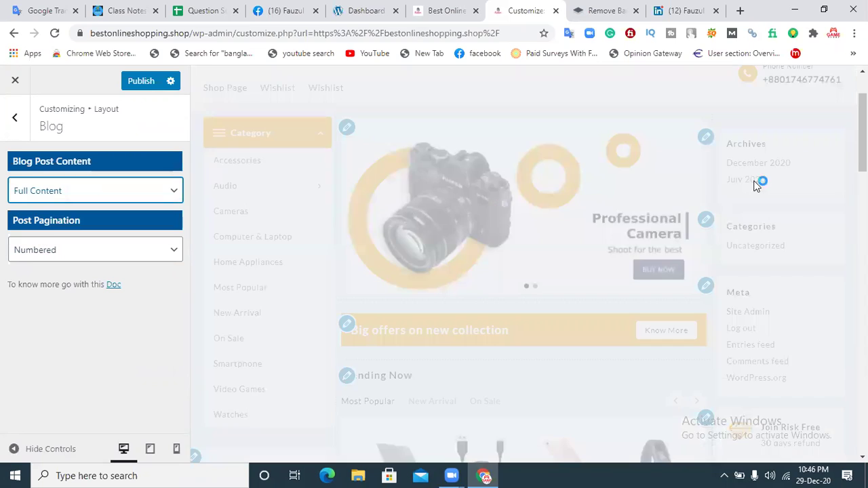
Step: Return Blog Post Content to Excerpt Content
scroll(523, 264, down, 15)
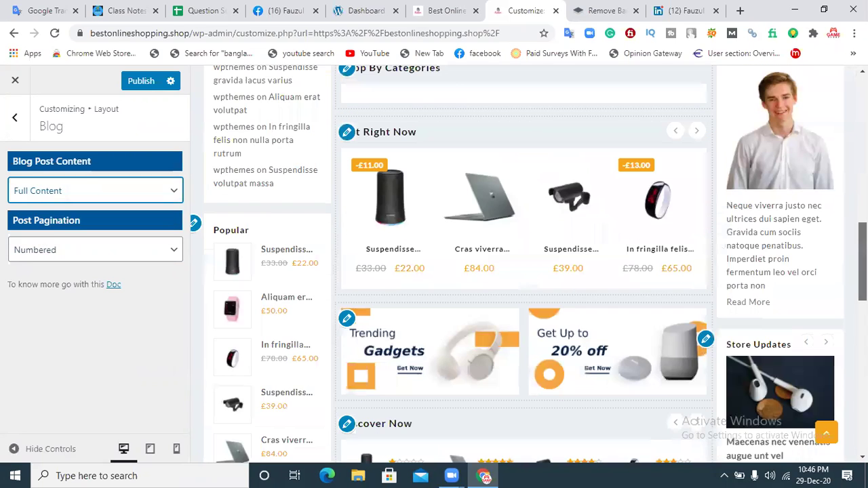
scroll(524, 272, up, 10)
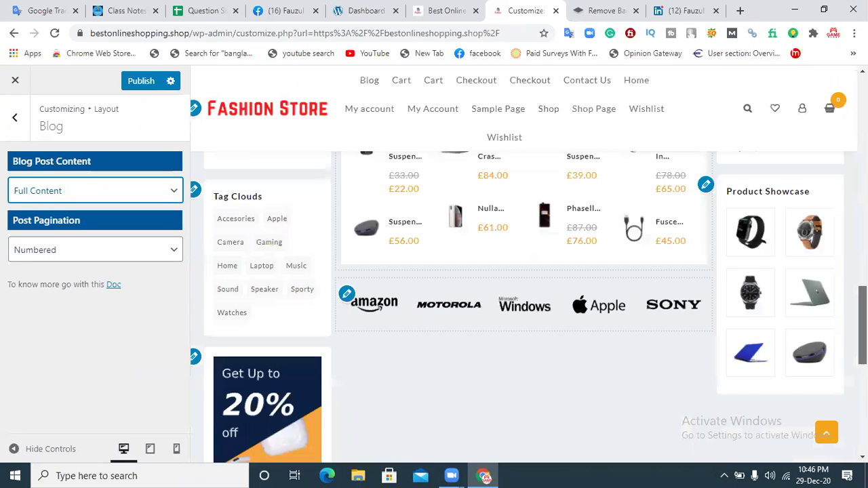
scroll(524, 271, up, 5)
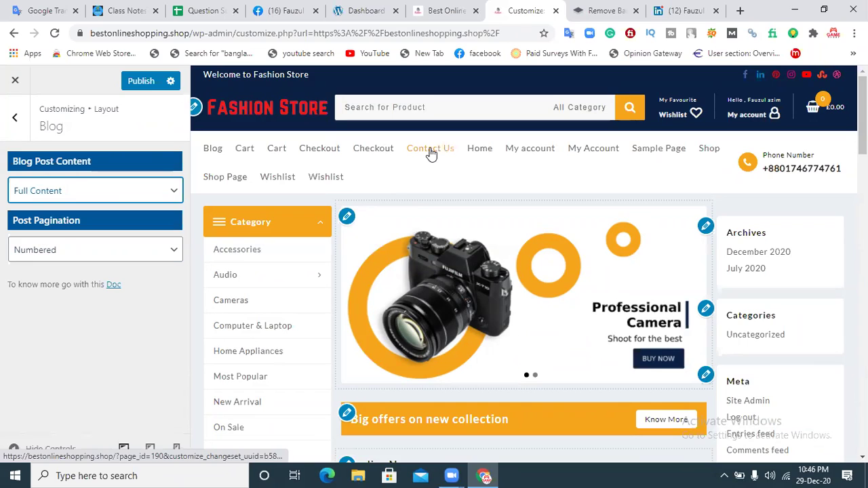
click(54, 192)
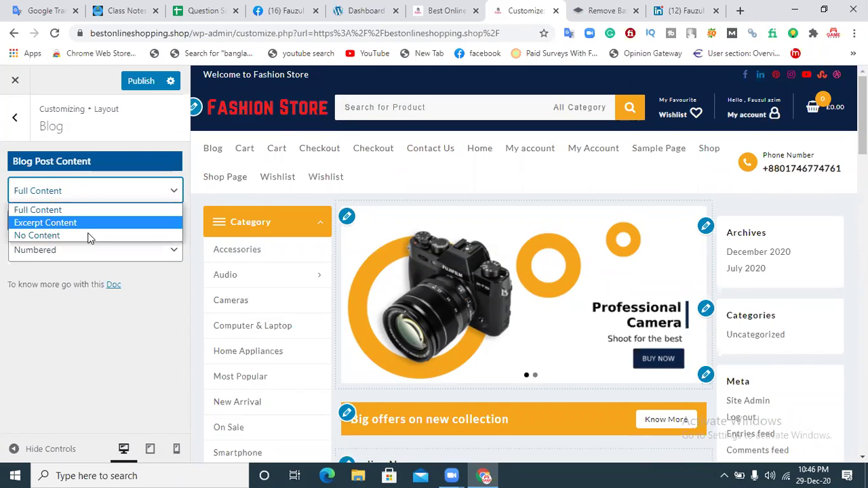
click(47, 225)
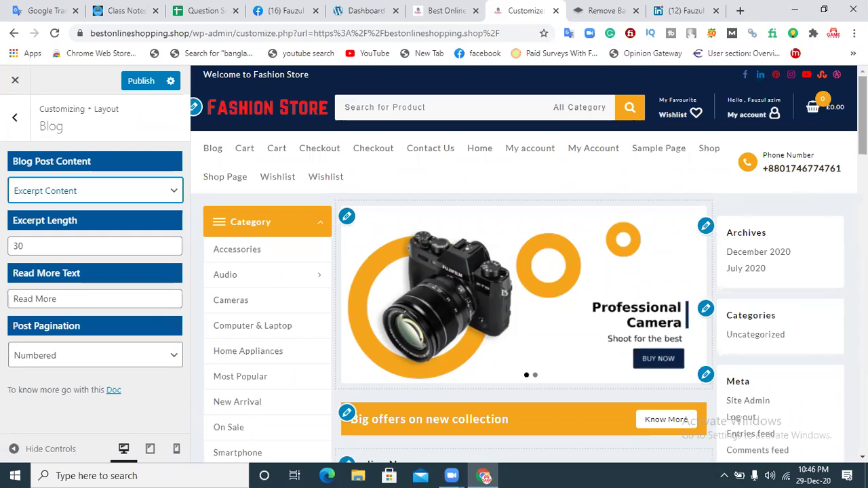
scroll(522, 271, down, 3)
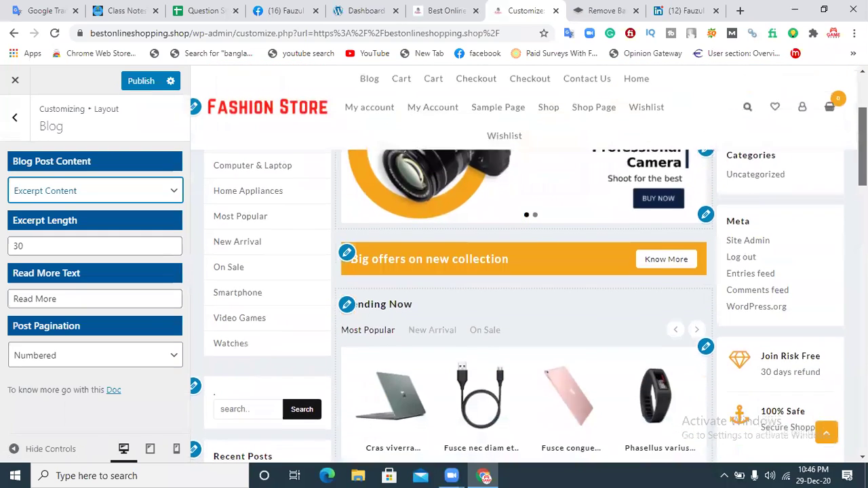
Step: Scroll down through the store homepage in the preview
scroll(528, 305, down, 5)
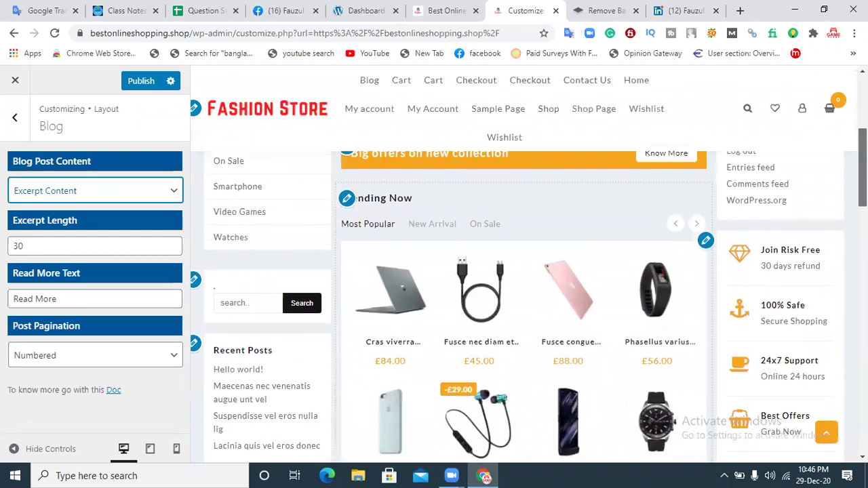
scroll(529, 305, down, 5)
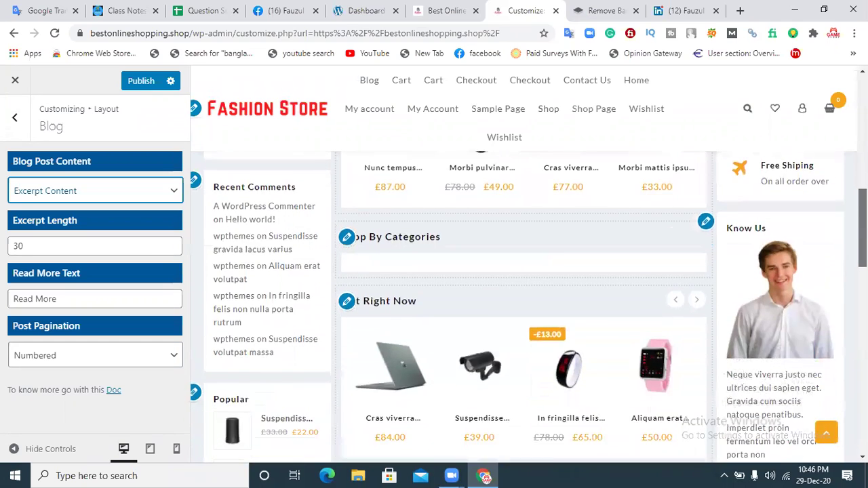
scroll(528, 305, down, 3)
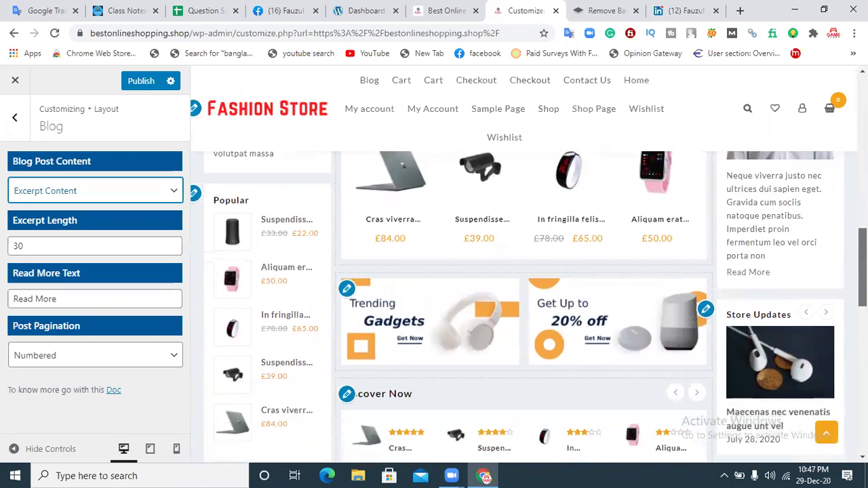
scroll(528, 305, down, 10)
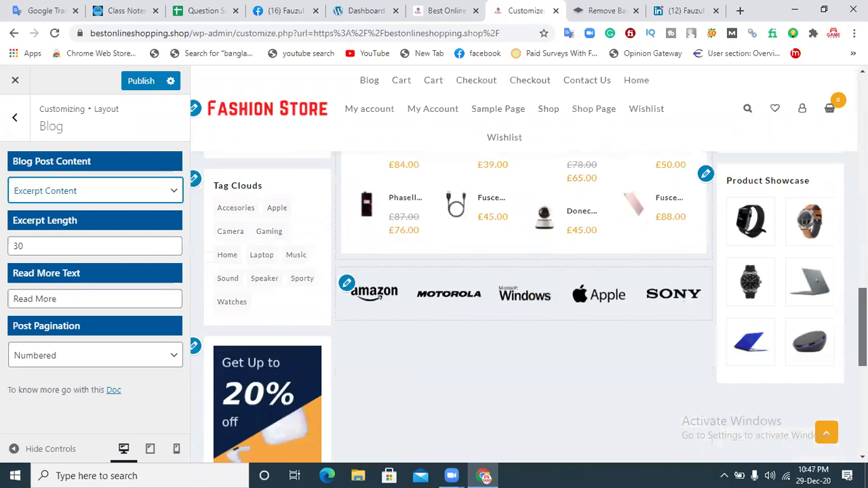
scroll(529, 305, down, 2)
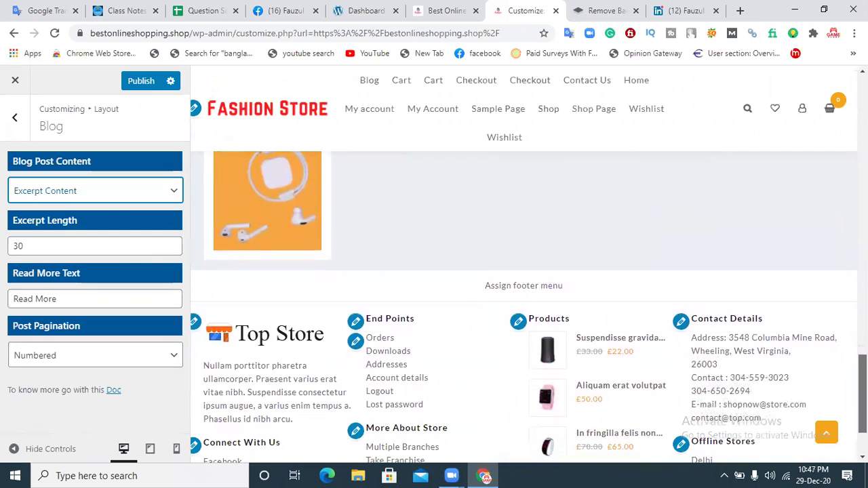
scroll(528, 305, down, 2)
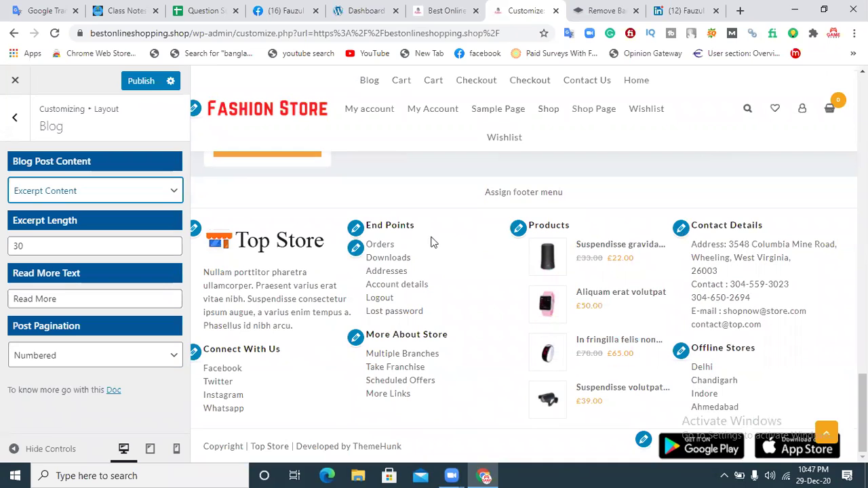
scroll(822, 103, up, 20)
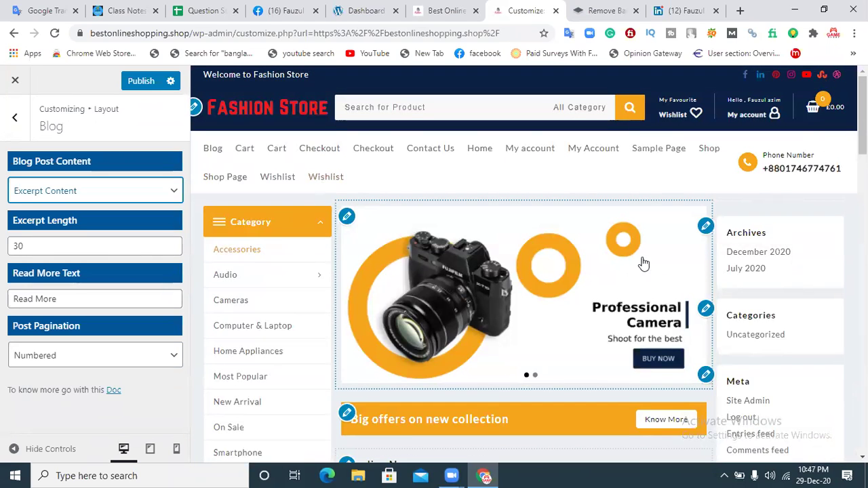
Step: Continue through the homepage, then load the Contact Us page in the preview
scroll(529, 271, down, 3)
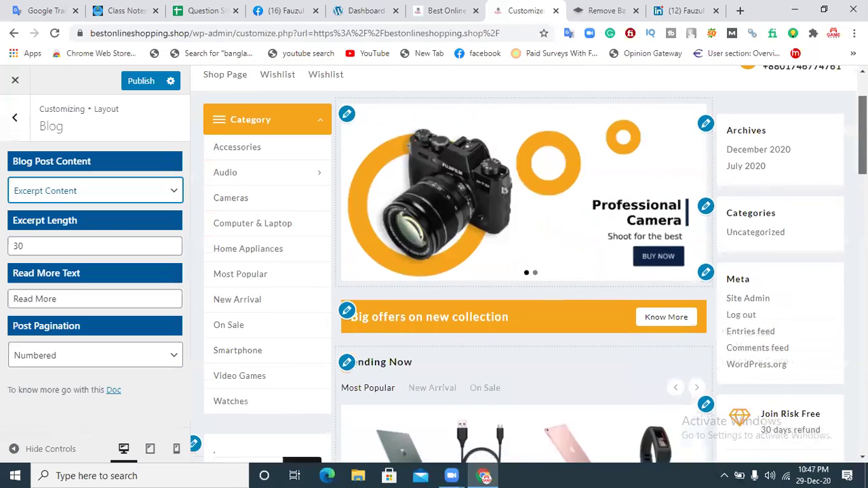
scroll(528, 271, down, 1)
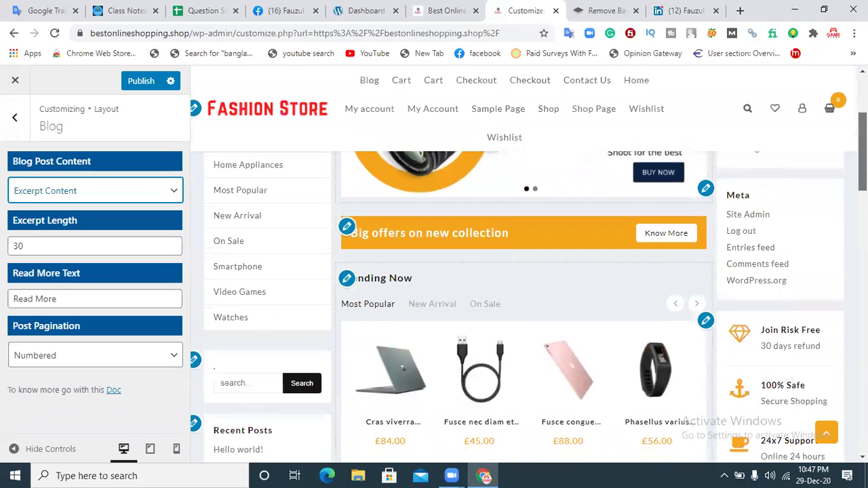
scroll(529, 271, down, 3)
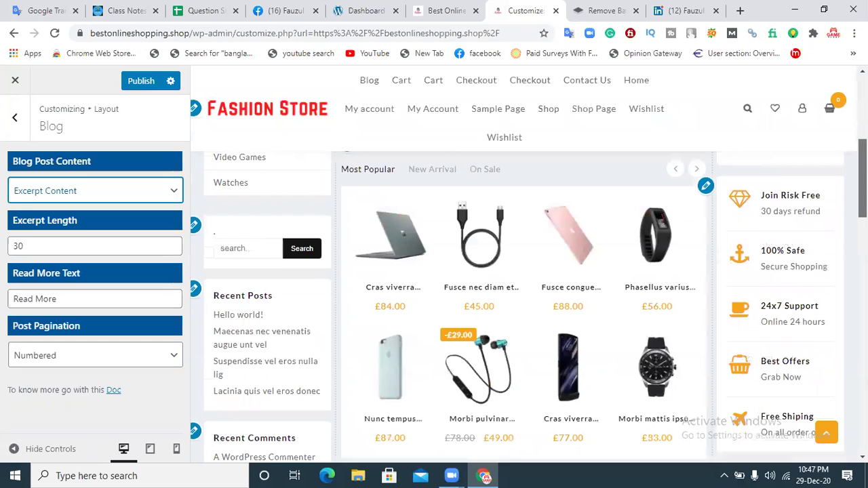
scroll(522, 305, down, 2)
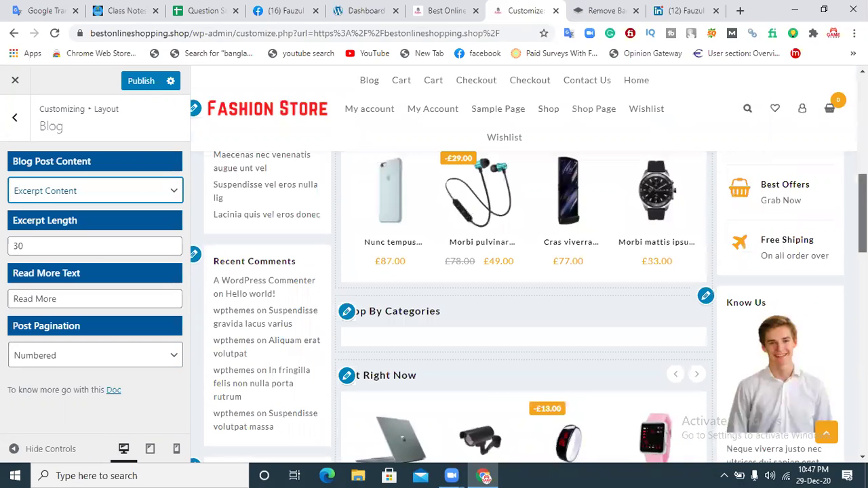
scroll(522, 305, down, 1)
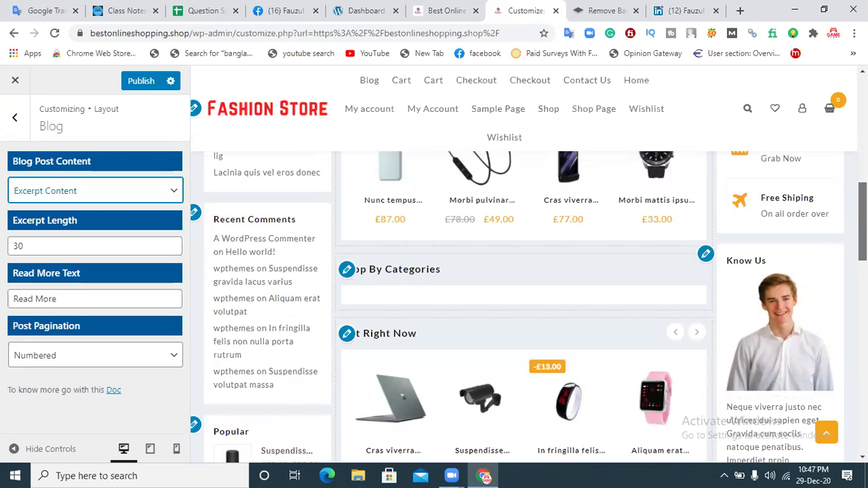
scroll(482, 169, down, 3)
scroll(482, 170, up, 11)
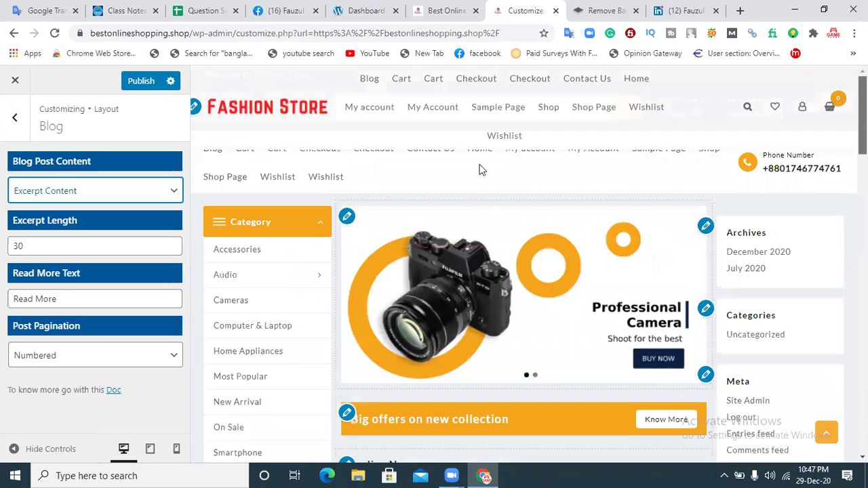
click(422, 149)
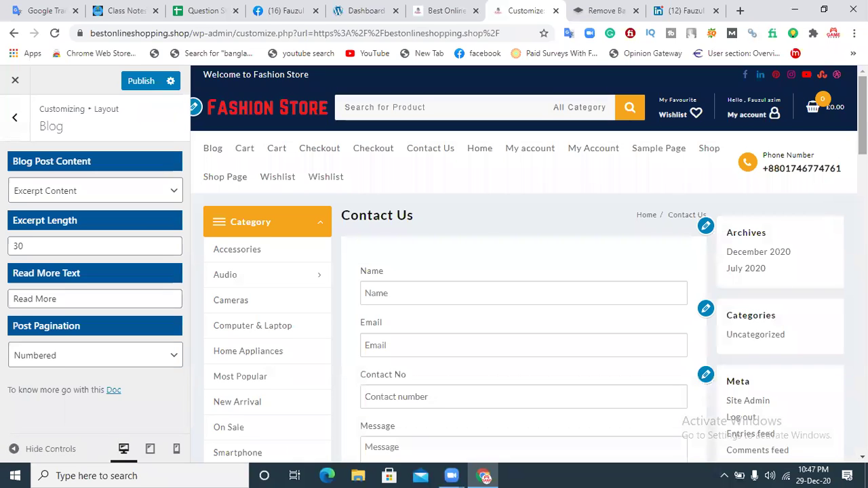
Step: Scroll the Contact Us page down to the footer and back up
scroll(825, 202, down, 3)
scroll(528, 264, down, 1)
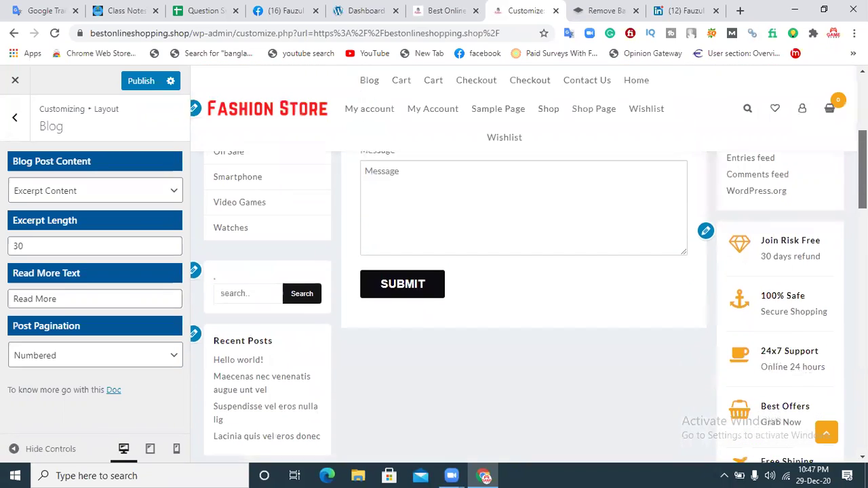
scroll(528, 305, down, 10)
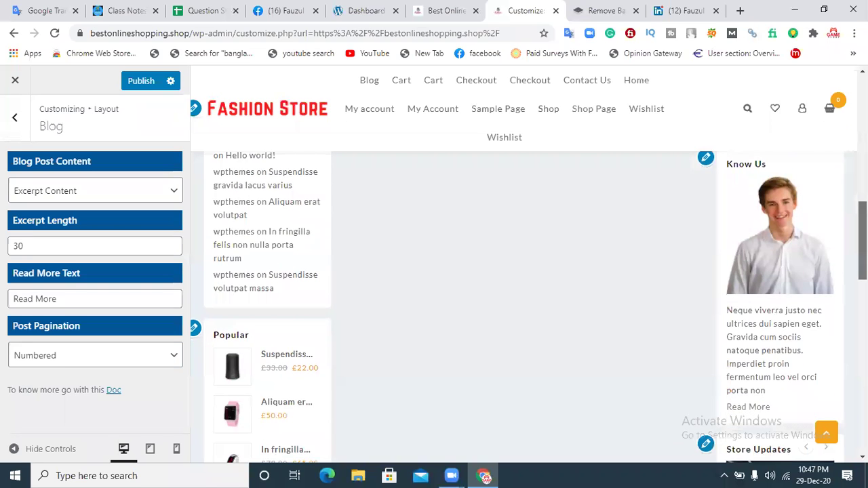
scroll(529, 305, down, 5)
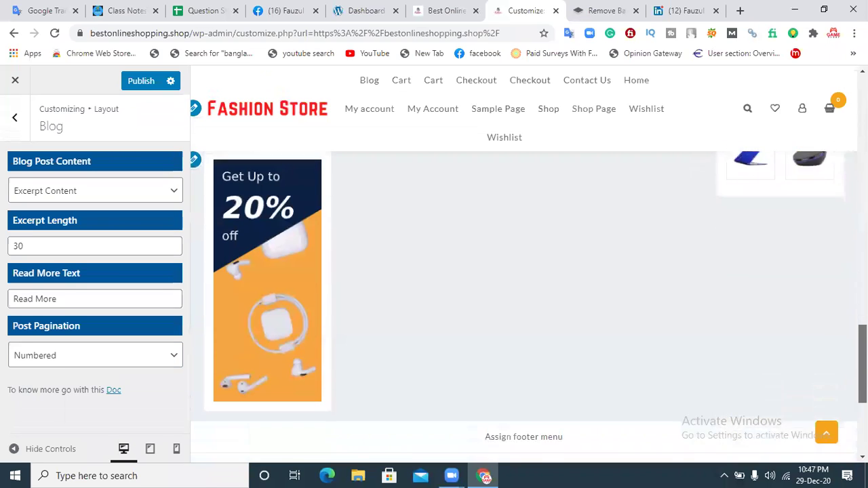
scroll(529, 305, down, 1)
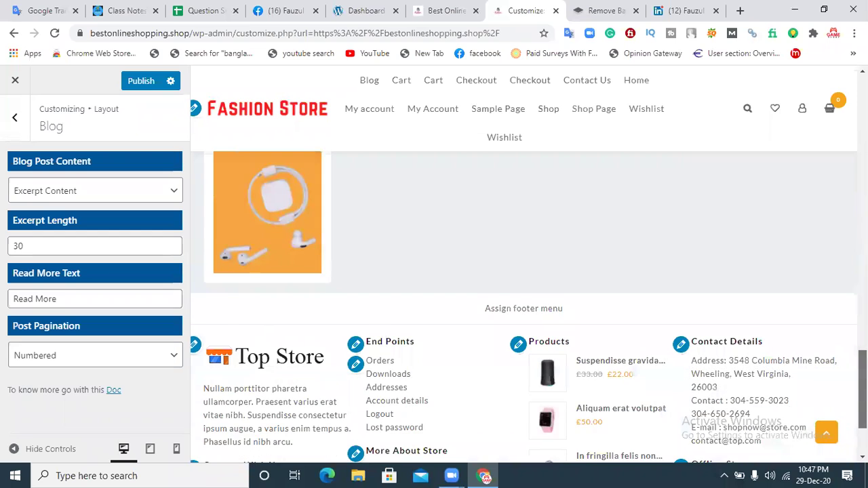
scroll(529, 305, down, 1)
scroll(529, 305, down, 1)
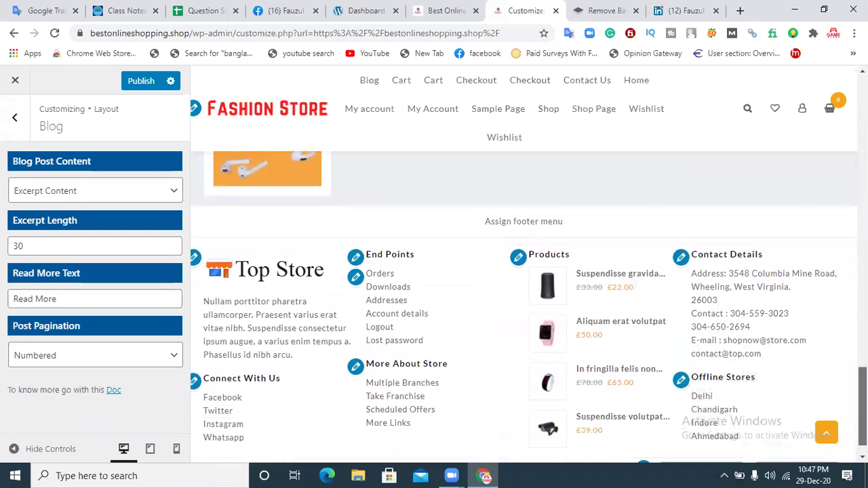
scroll(529, 305, up, 12)
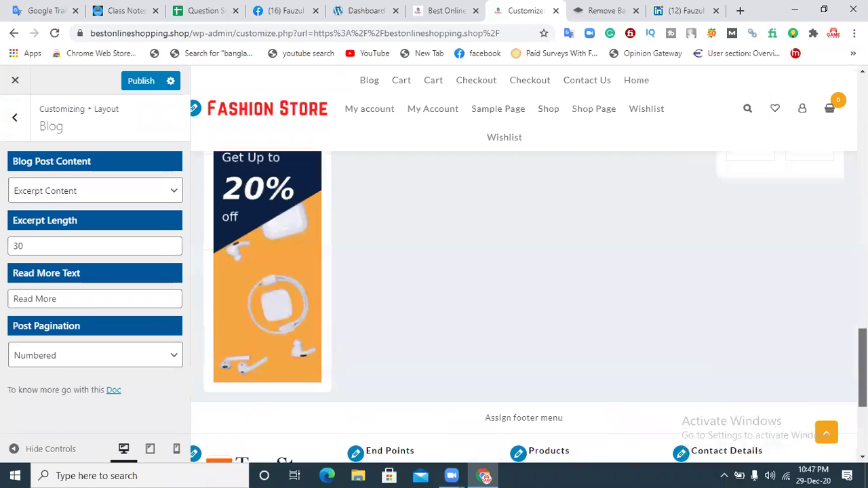
scroll(529, 305, up, 8)
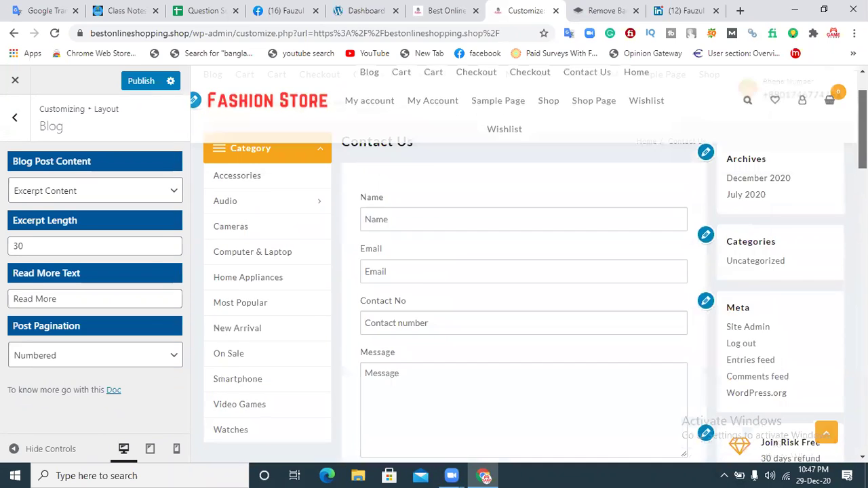
Step: Return the preview to Home and view the Professional Camera banner and Trending Now products
click(480, 149)
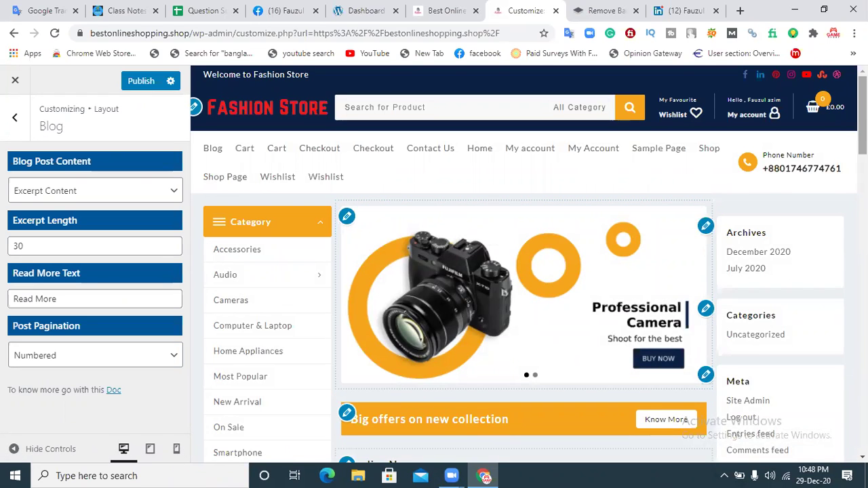
scroll(346, 326, down, 2)
scroll(501, 287, down, 1)
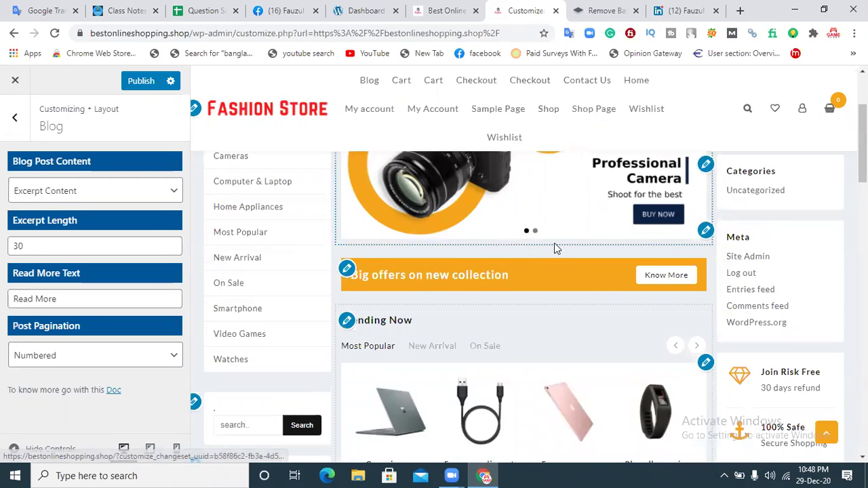
scroll(587, 224, down, 1)
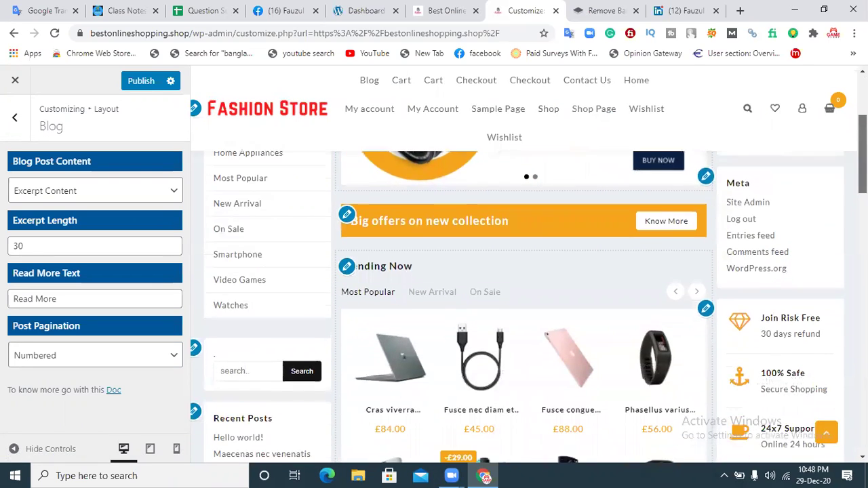
scroll(465, 420, down, 2)
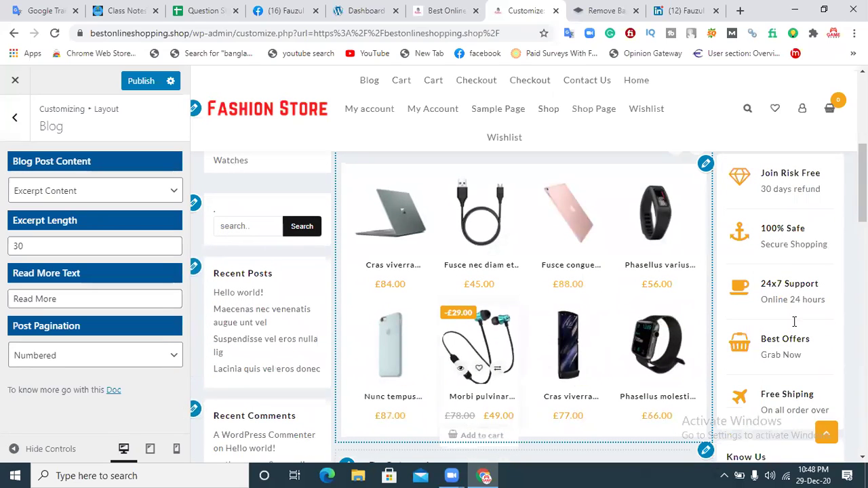
scroll(529, 305, down, 7)
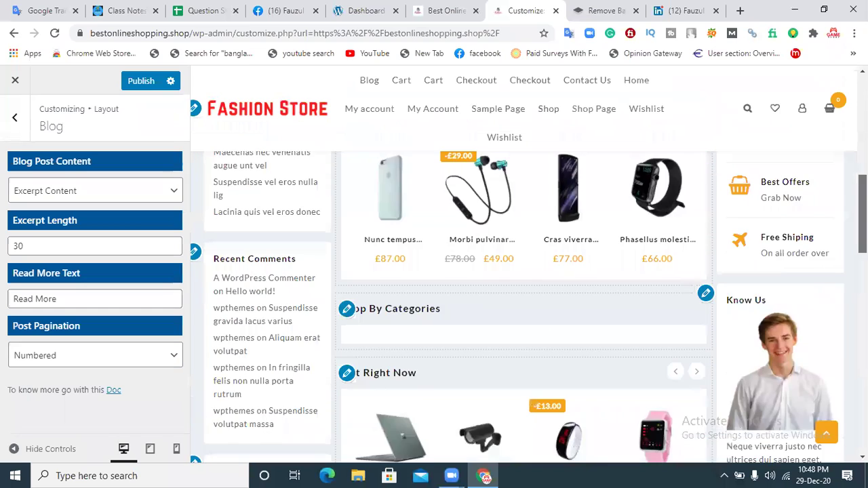
scroll(523, 305, down, 12)
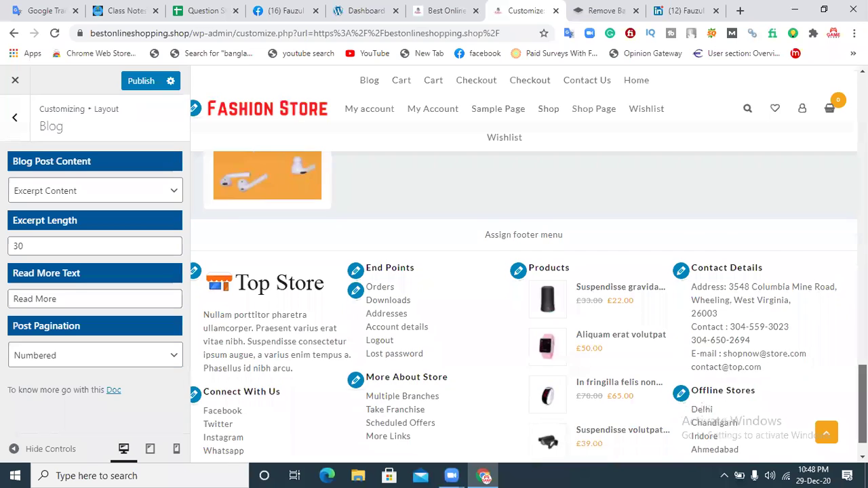
scroll(636, 333, down, 1)
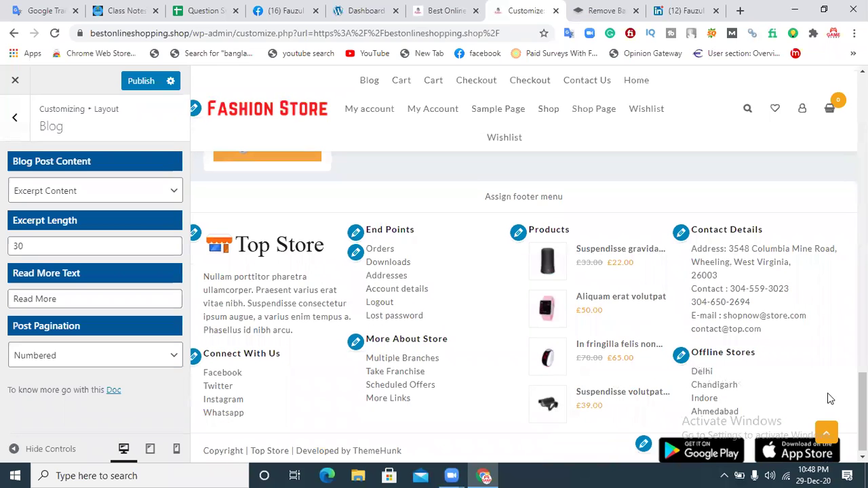
scroll(523, 305, up, 10)
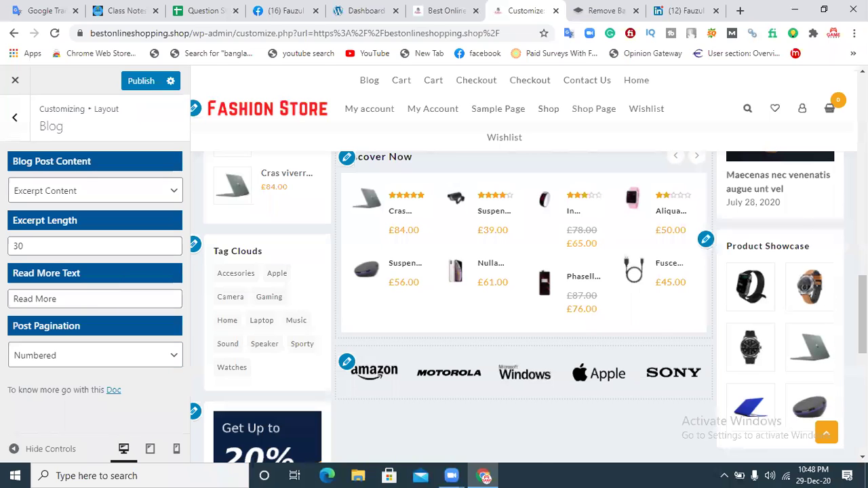
scroll(524, 306, up, 8)
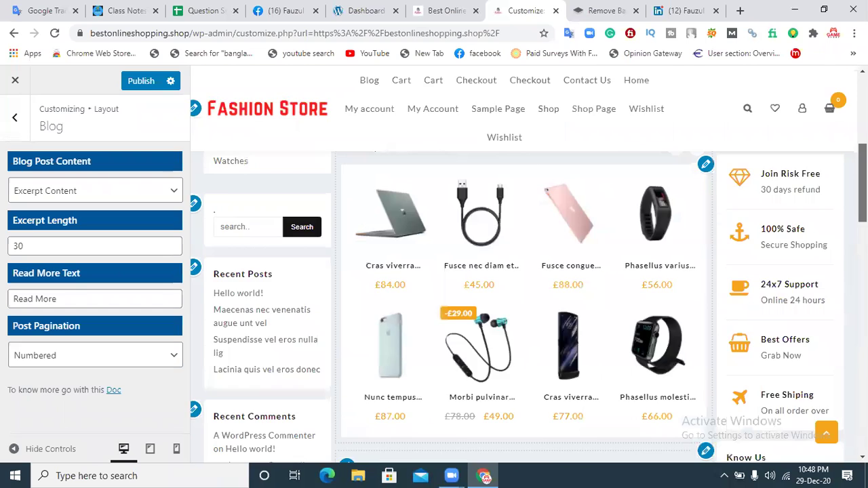
scroll(651, 304, up, 6)
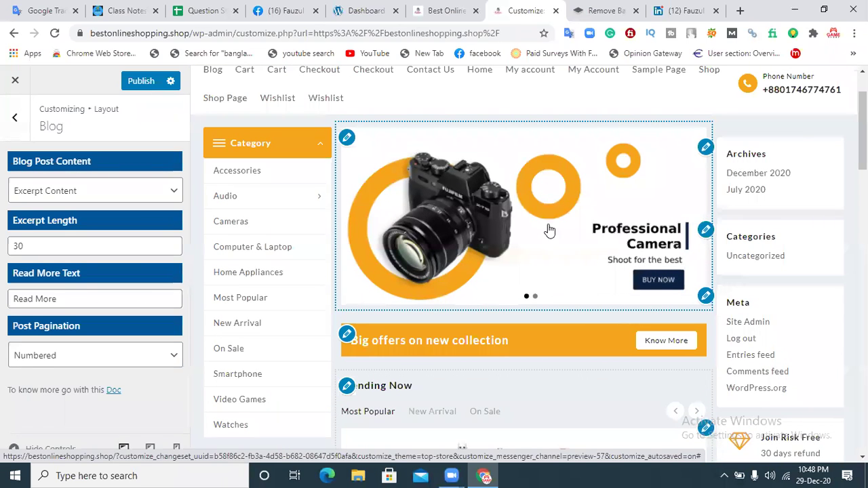
Step: Confirm Numbered post pagination, publish the Customizer changes, and go back to Layout
drag(861, 130, 862, 112)
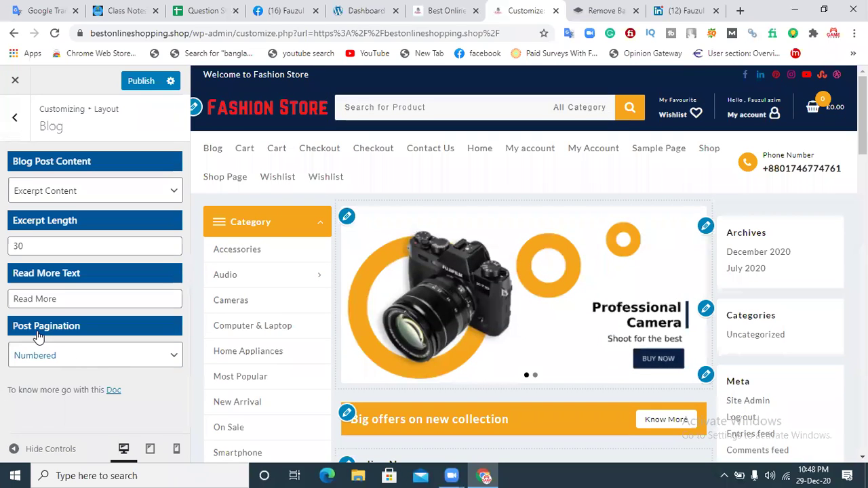
click(125, 362)
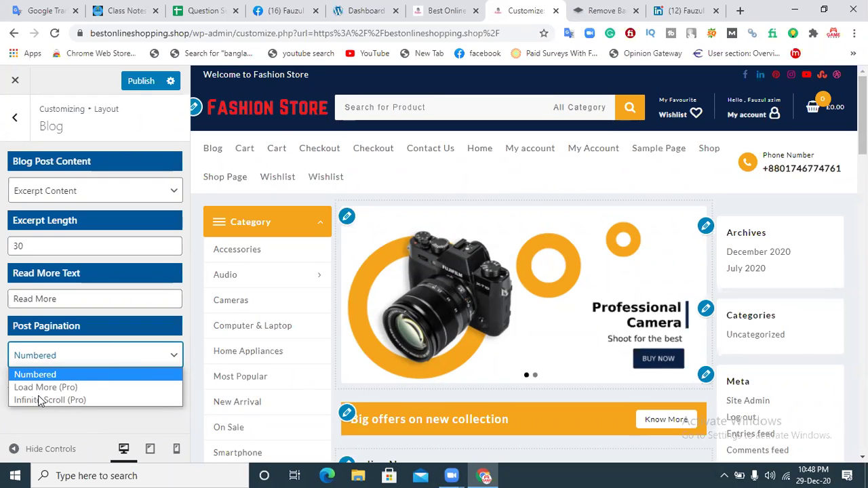
click(49, 377)
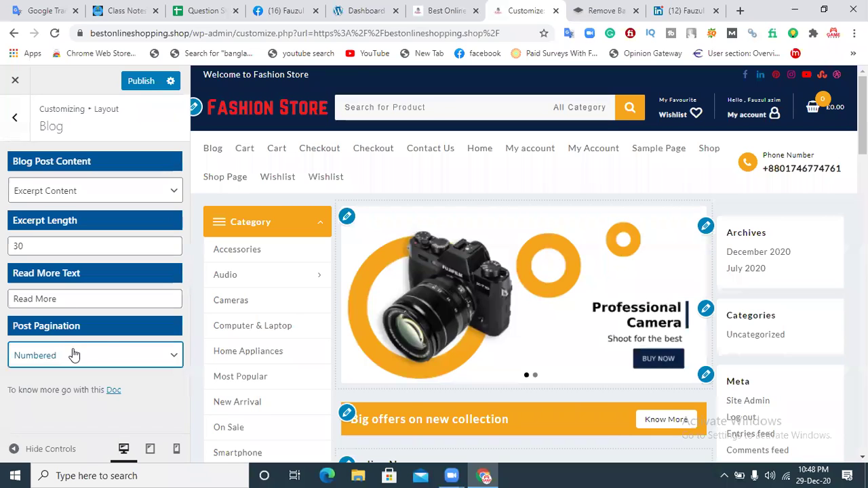
click(138, 82)
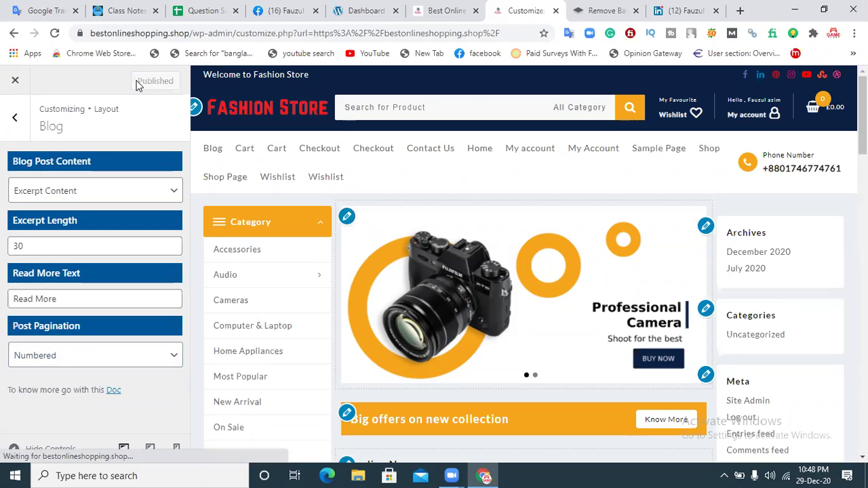
click(15, 117)
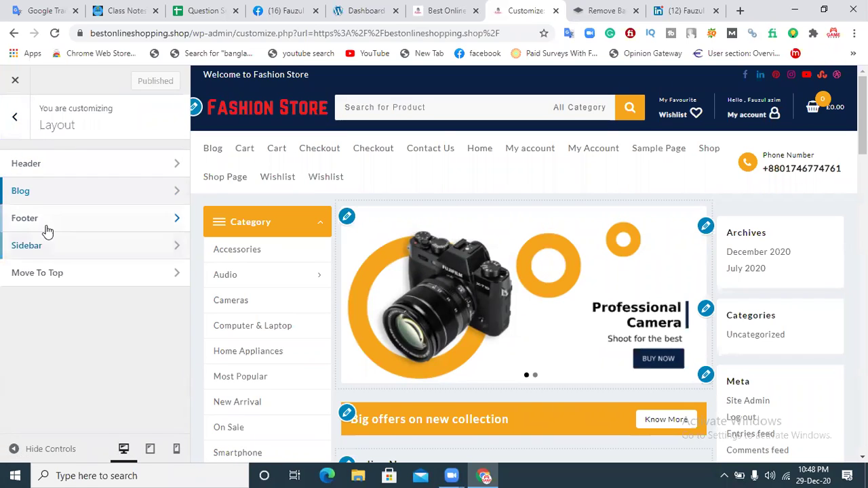
Step: Open Layout > Footer > Above Footer settings
click(34, 223)
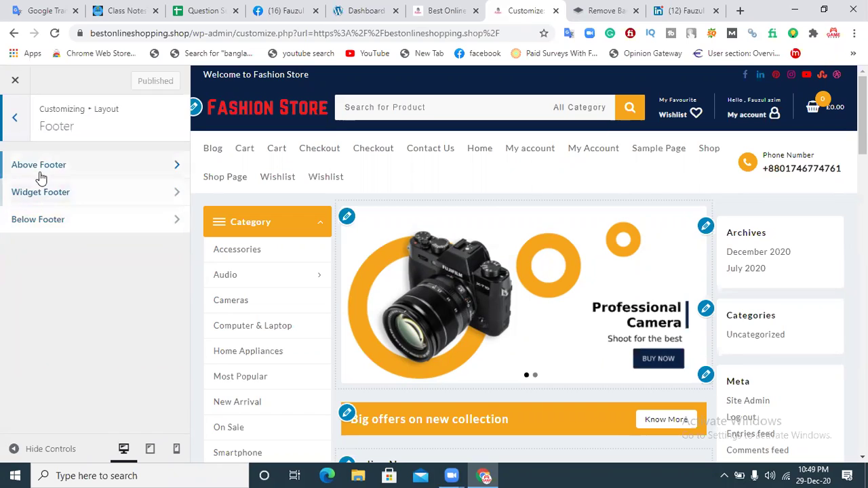
click(15, 175)
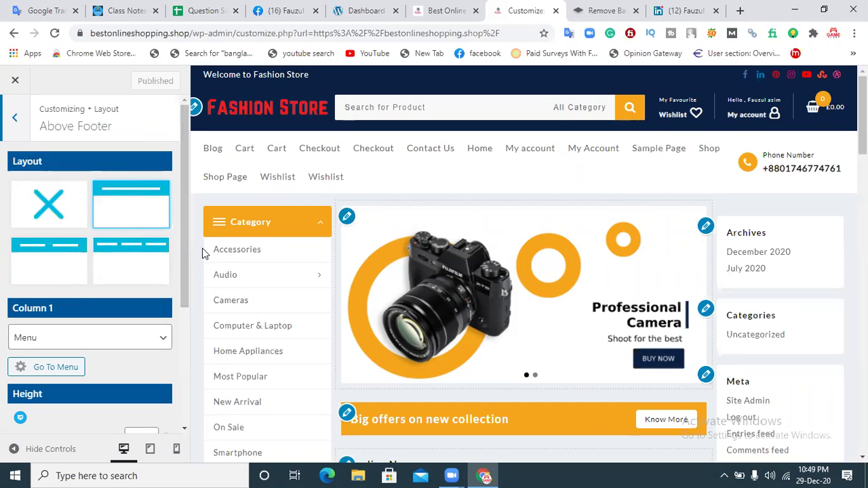
Step: Try disabling the Above Footer, then use one column with Column 1 kept as Menu
click(51, 205)
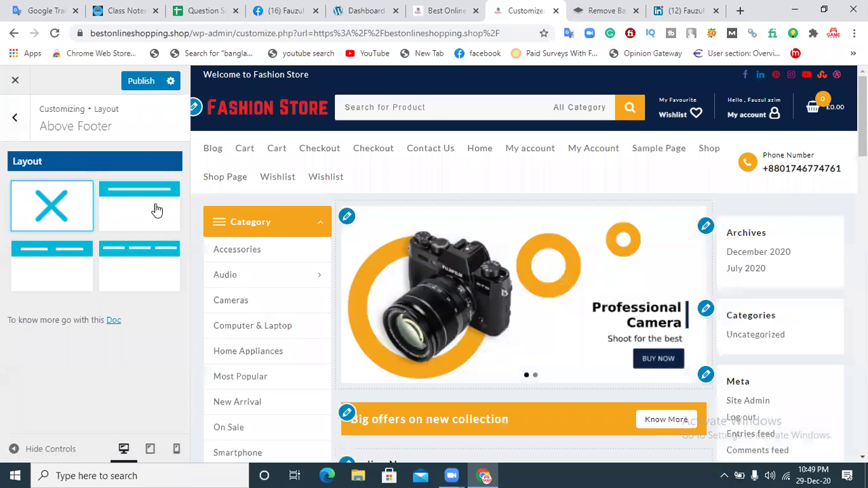
click(143, 206)
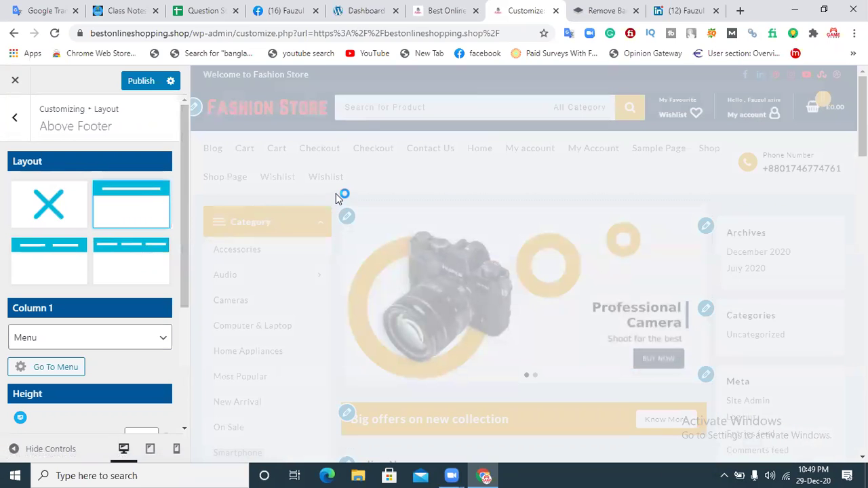
scroll(335, 194, down, 3)
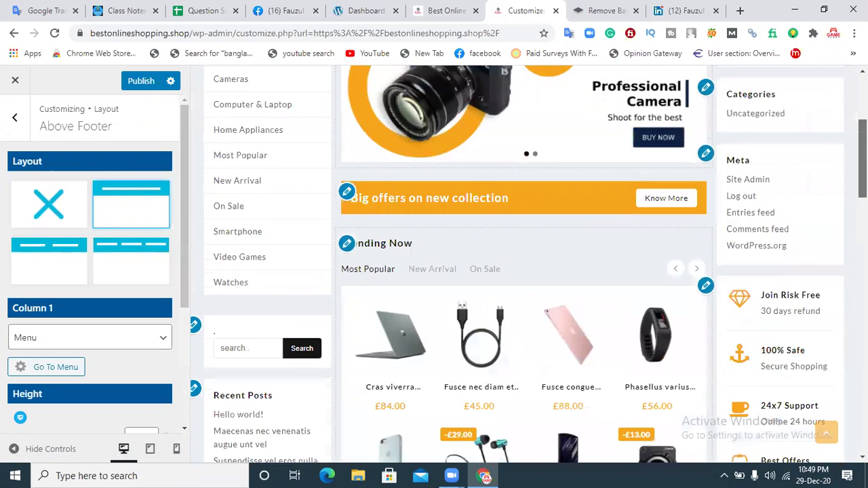
scroll(447, 305, down, 5)
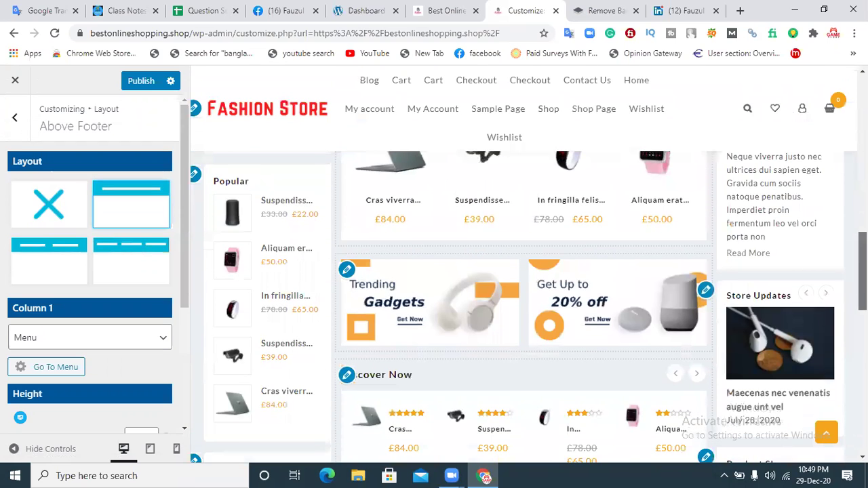
scroll(524, 305, down, 5)
scroll(523, 305, up, 6)
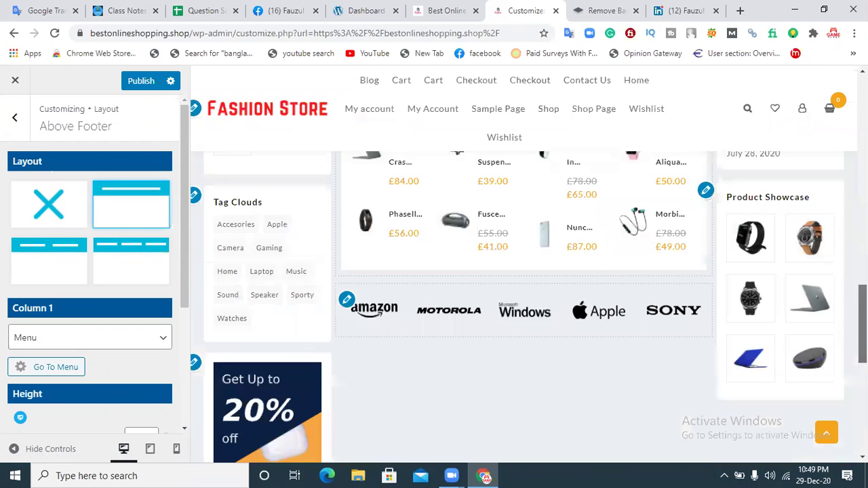
click(144, 344)
click(143, 344)
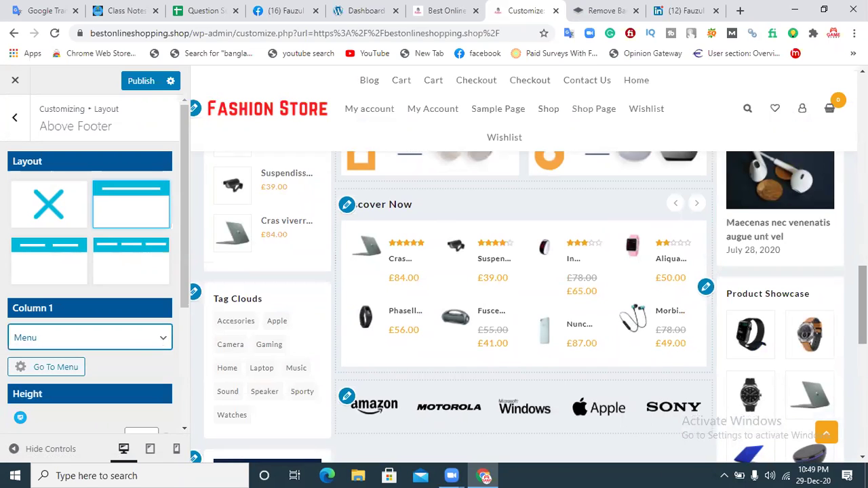
Step: Cycle the Above Footer through off, full-width, two-column and multi-column layouts
click(62, 210)
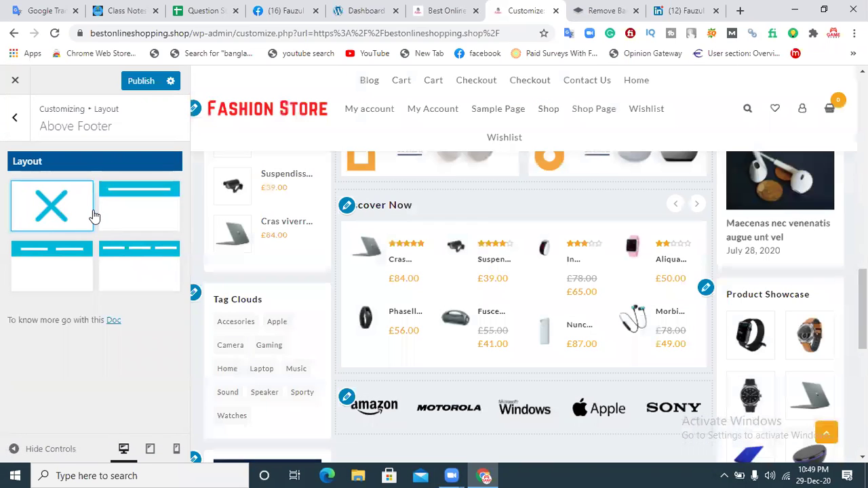
scroll(477, 261, up, 10)
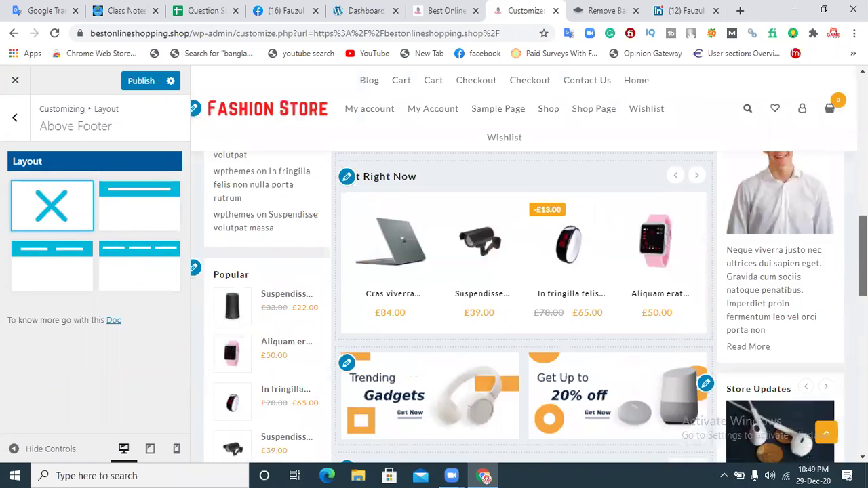
scroll(413, 211, up, 4)
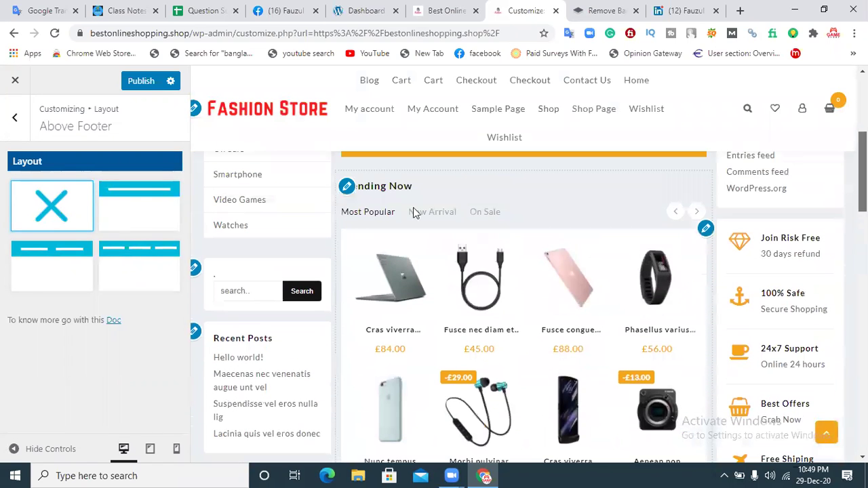
click(138, 207)
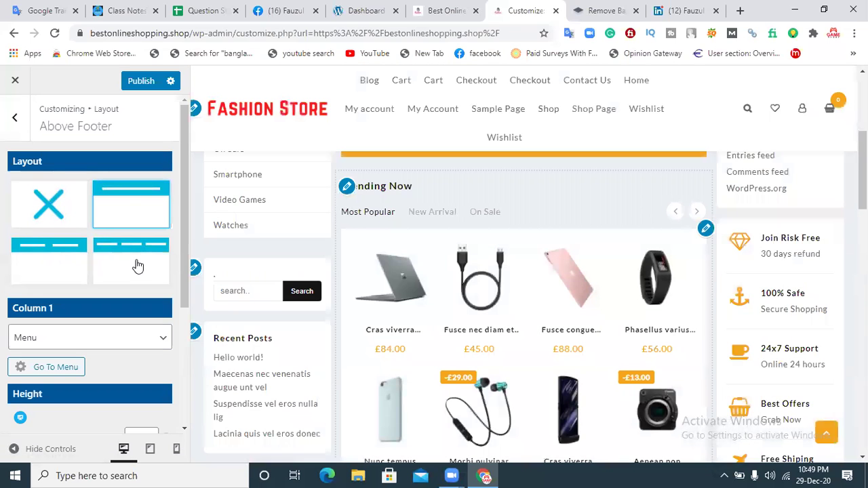
scroll(549, 231, up, 5)
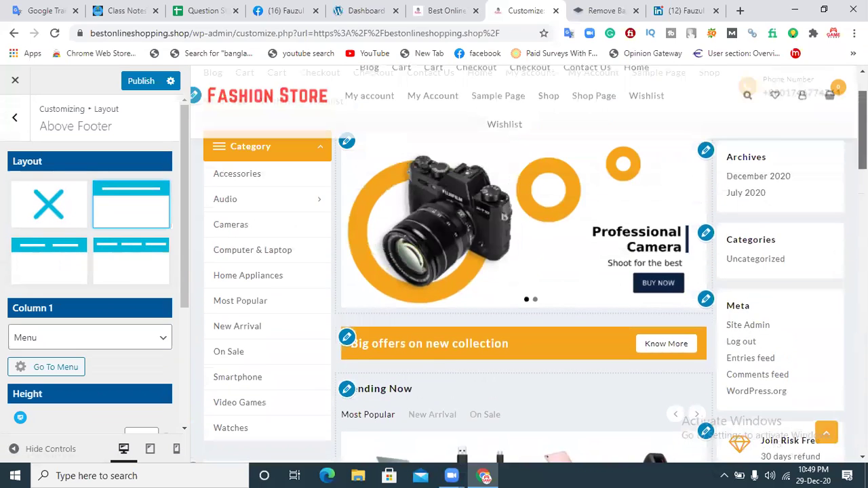
click(58, 271)
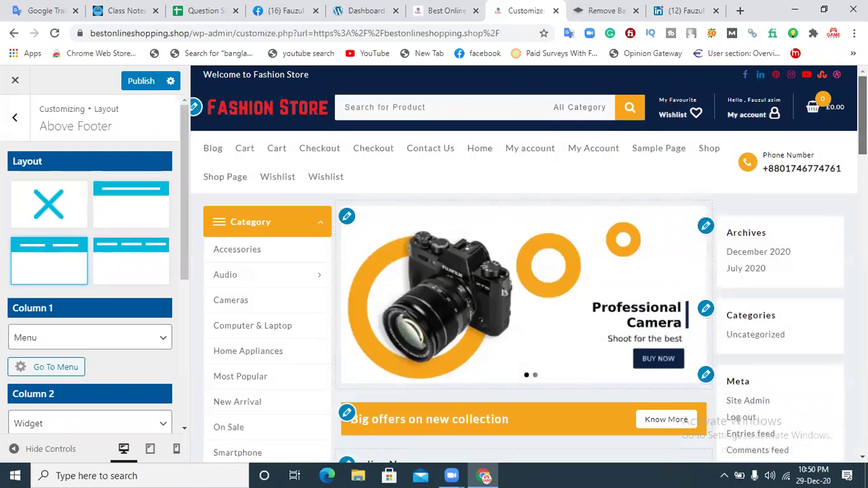
scroll(522, 271, down, 3)
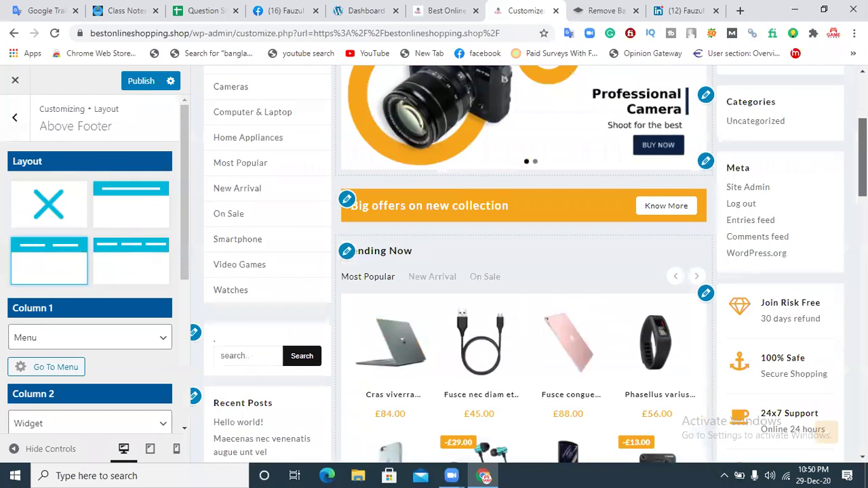
scroll(380, 267, down, 2)
click(133, 258)
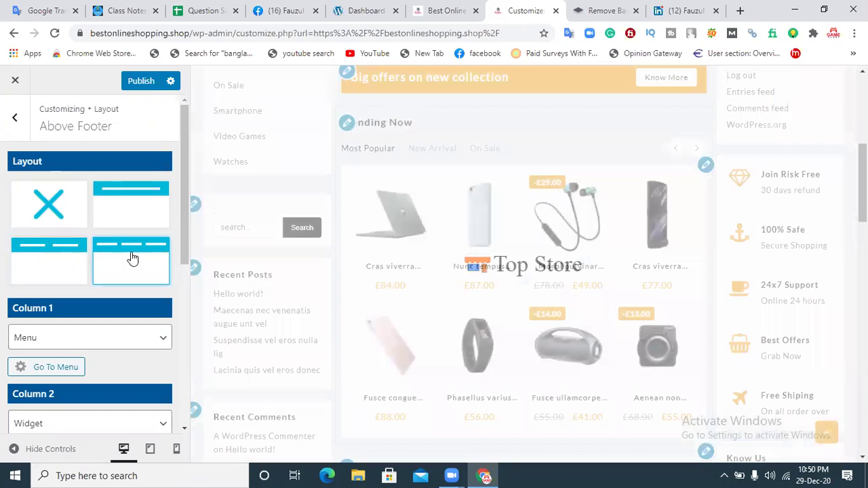
Step: Settle the Above Footer on the three-column layout after briefly turning it off
scroll(654, 346, up, 2)
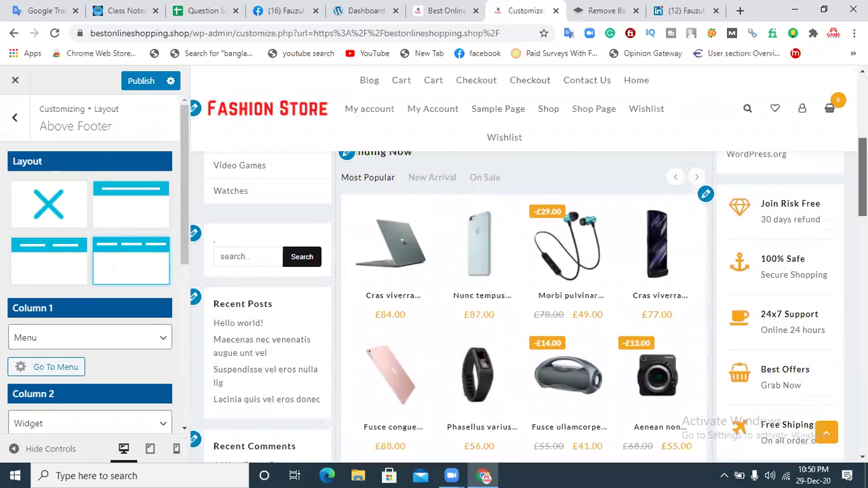
scroll(528, 289, up, 1)
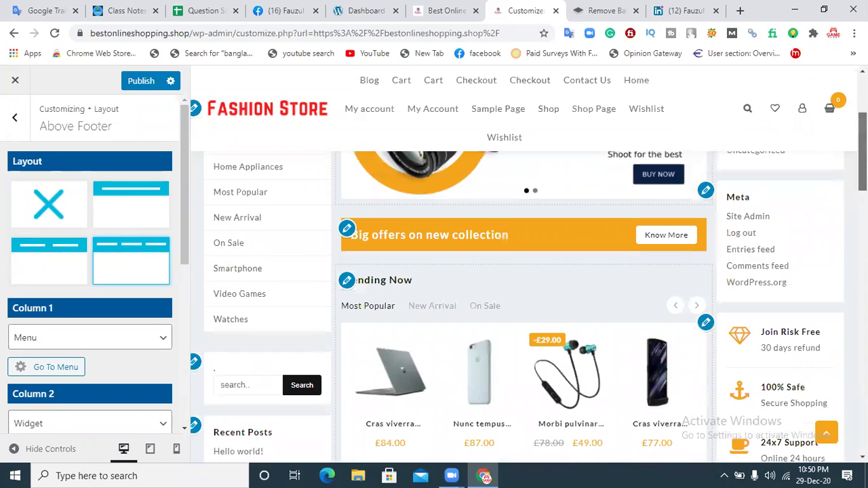
scroll(522, 305, down, 8)
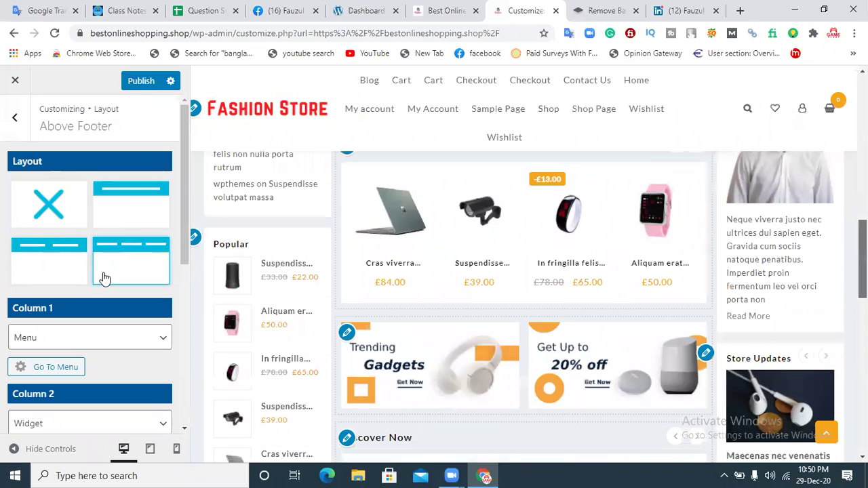
click(70, 229)
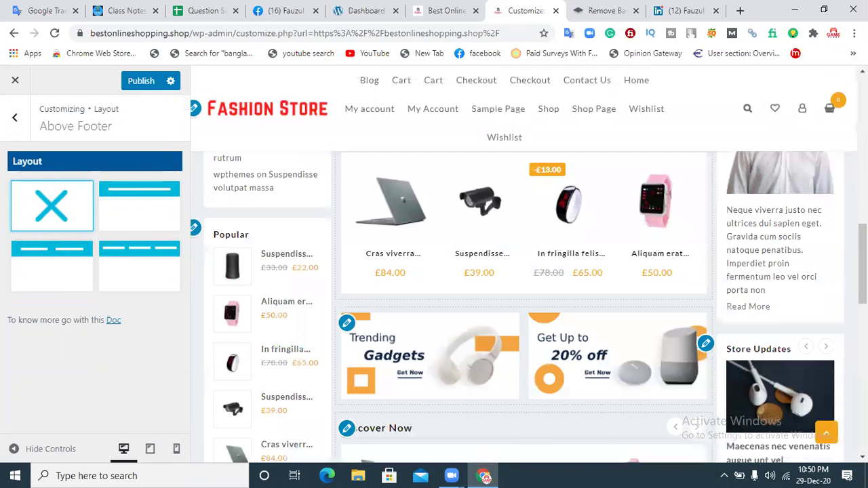
click(136, 265)
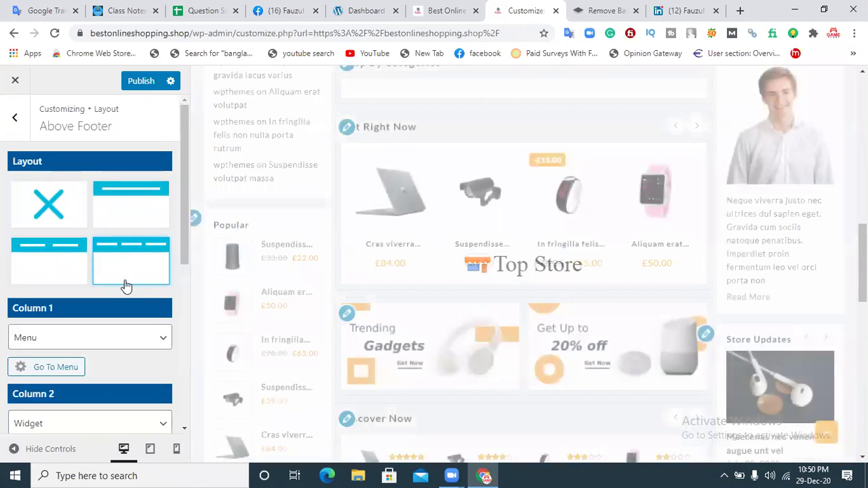
Step: Check the 'above footer' menu via Go To Menu, then return to the main Customizer sections
click(56, 368)
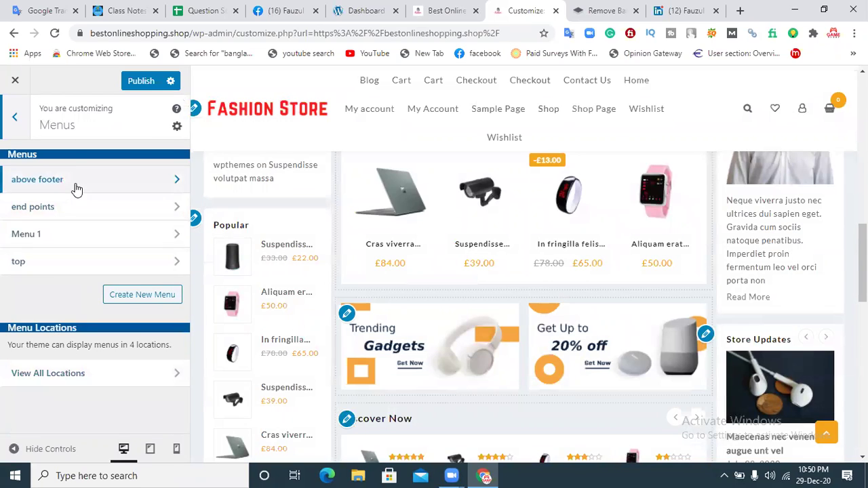
click(76, 182)
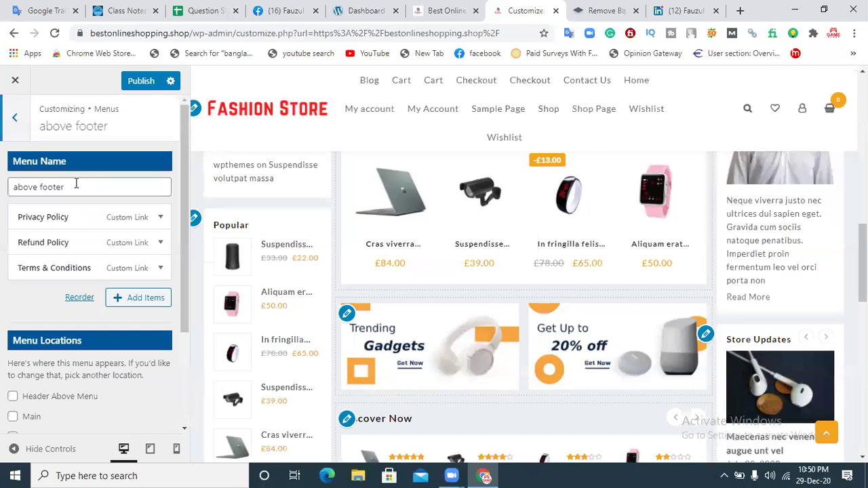
click(17, 117)
click(18, 118)
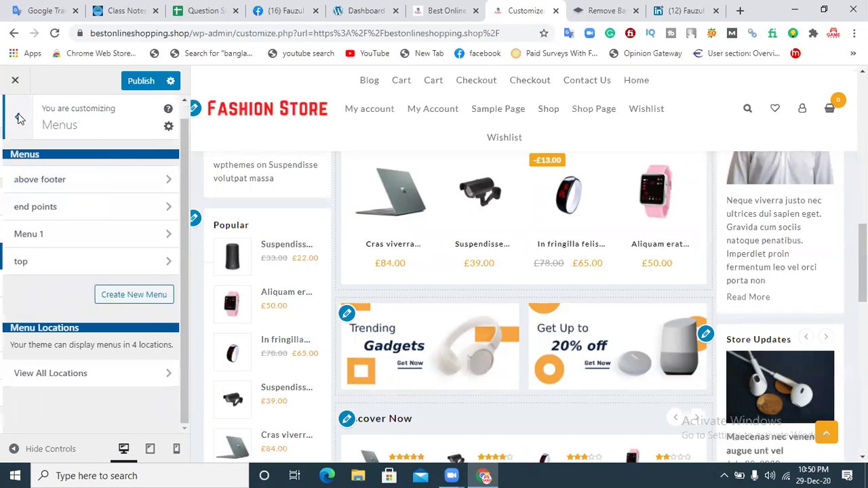
click(60, 227)
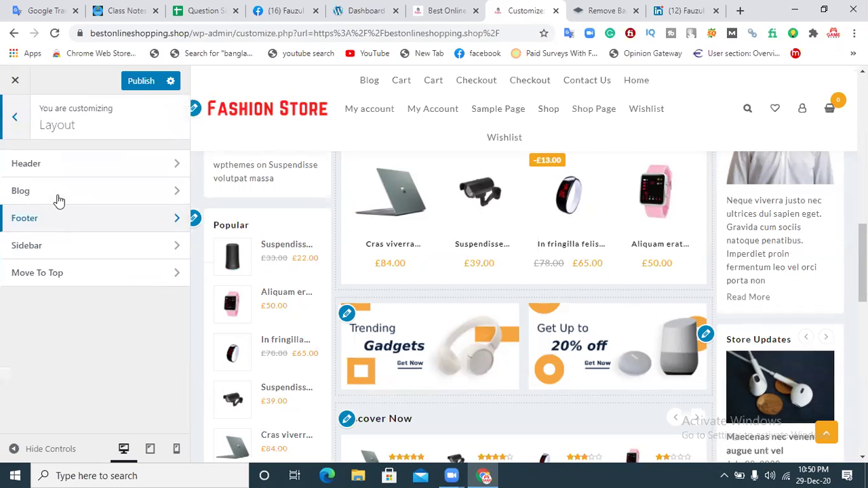
click(11, 114)
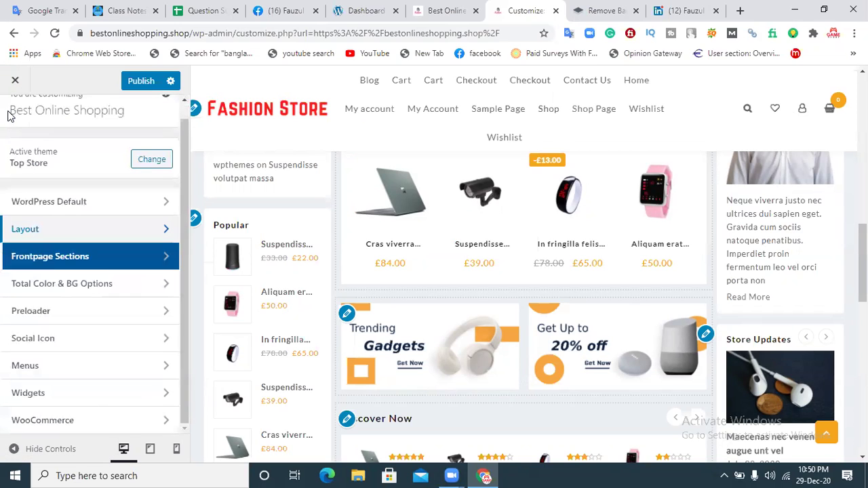
Step: Browse Layout > Header > Above Header, then back out into Layout > Footer
click(61, 230)
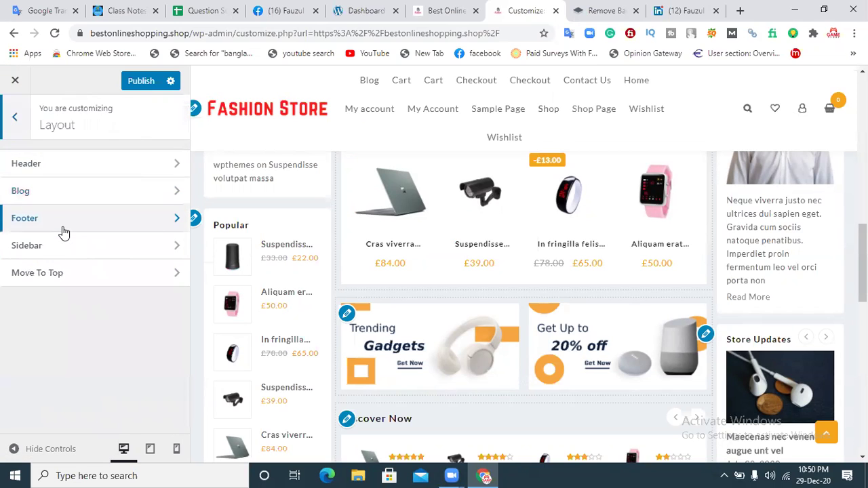
click(40, 175)
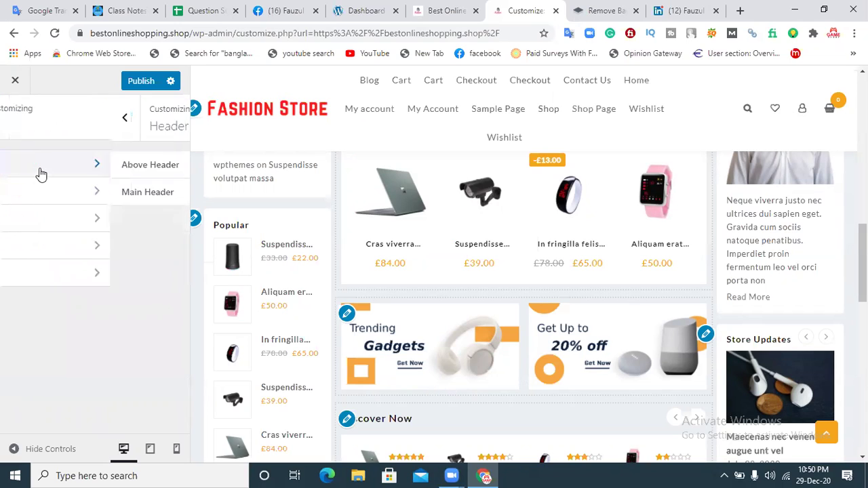
click(39, 170)
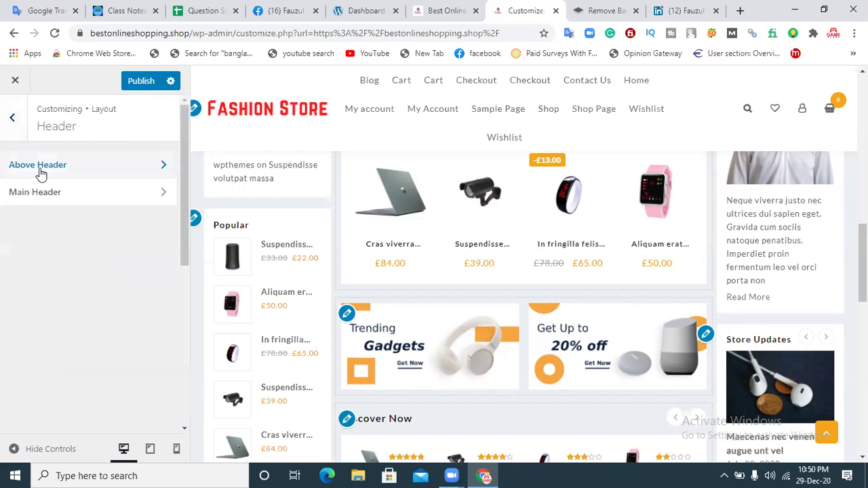
click(10, 112)
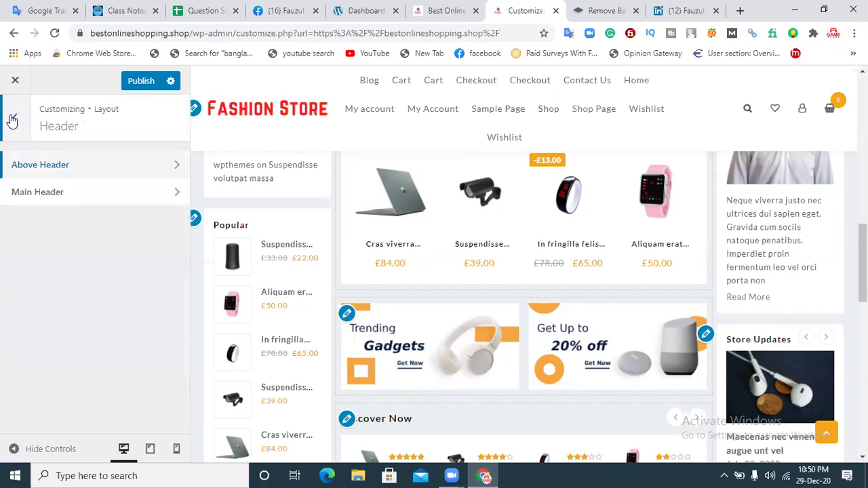
click(13, 116)
click(13, 119)
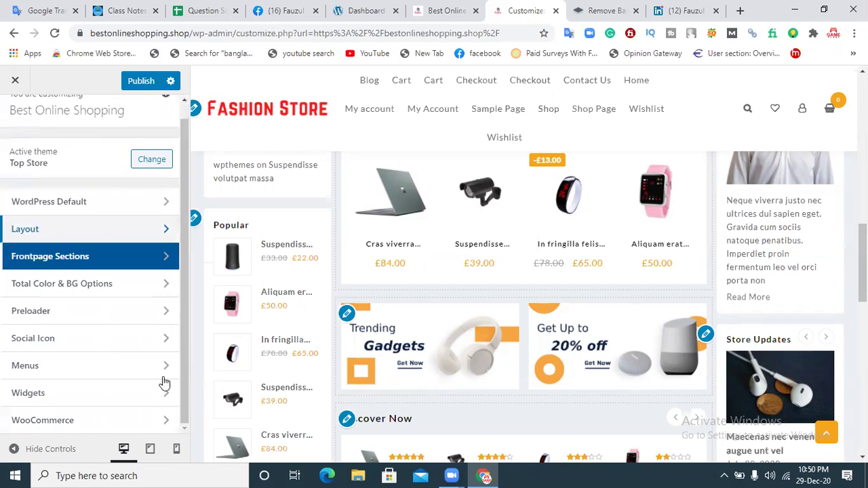
click(99, 229)
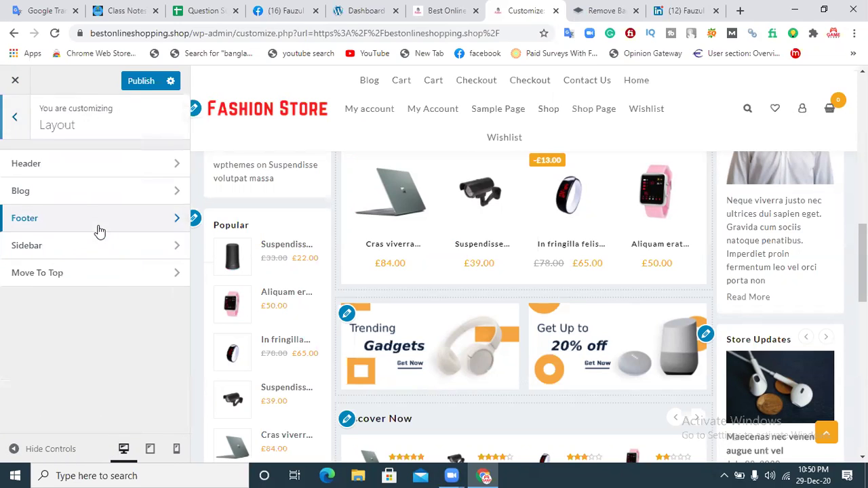
click(85, 224)
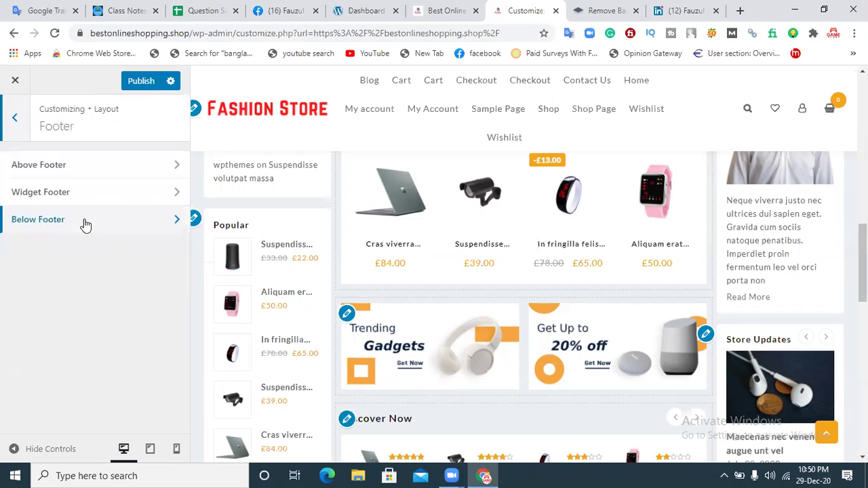
Step: Open Above Footer and try the two-column, then the multi-column layout
click(99, 169)
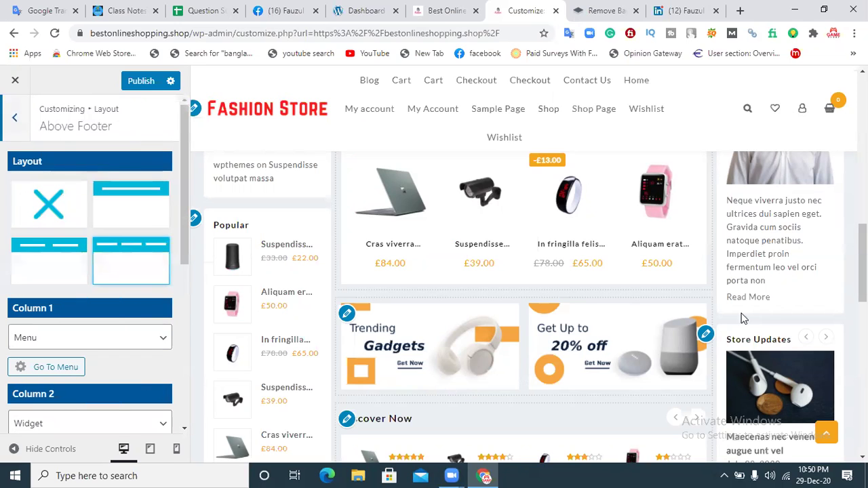
click(79, 271)
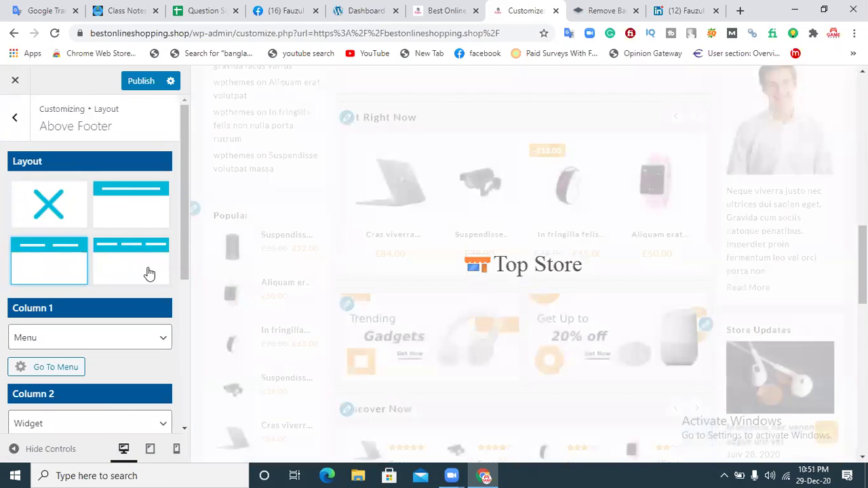
click(116, 253)
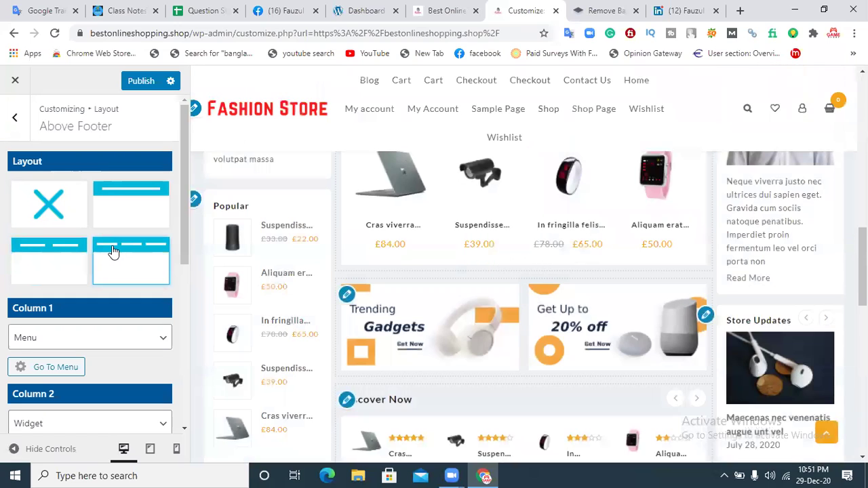
drag(862, 263, 862, 110)
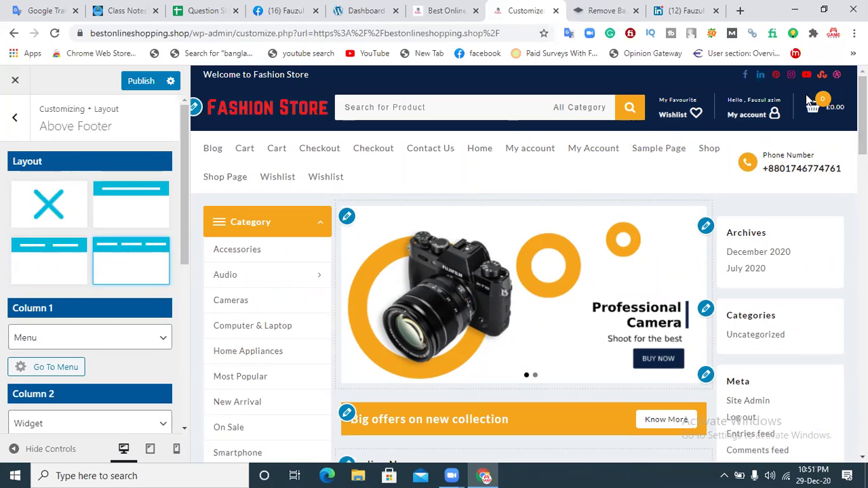
Step: Turn the Above Footer off, try single-row, then settle on two columns (Menu and Widget)
click(47, 217)
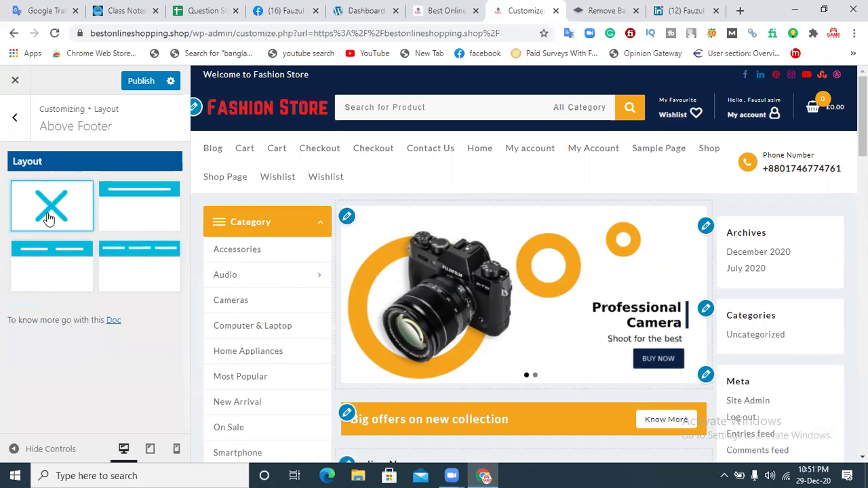
click(128, 213)
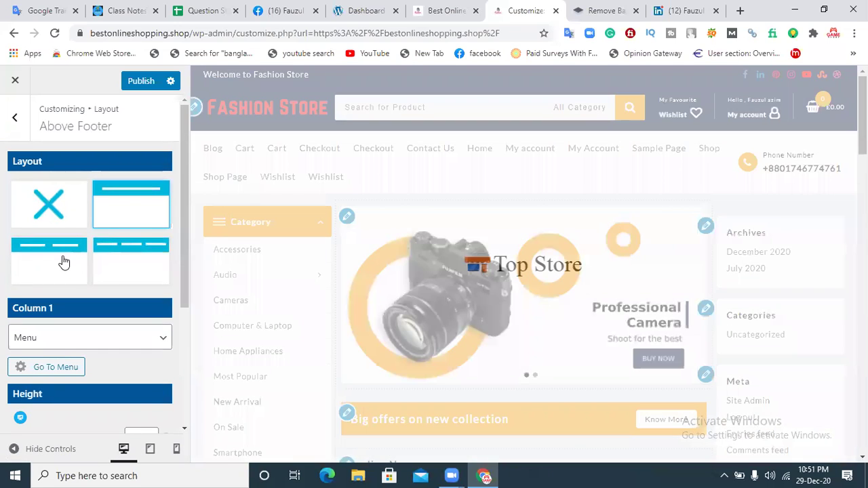
click(63, 261)
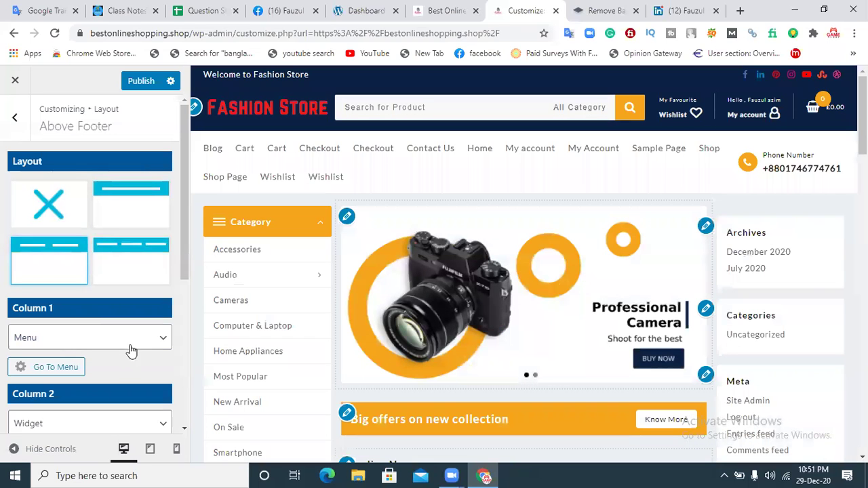
click(131, 347)
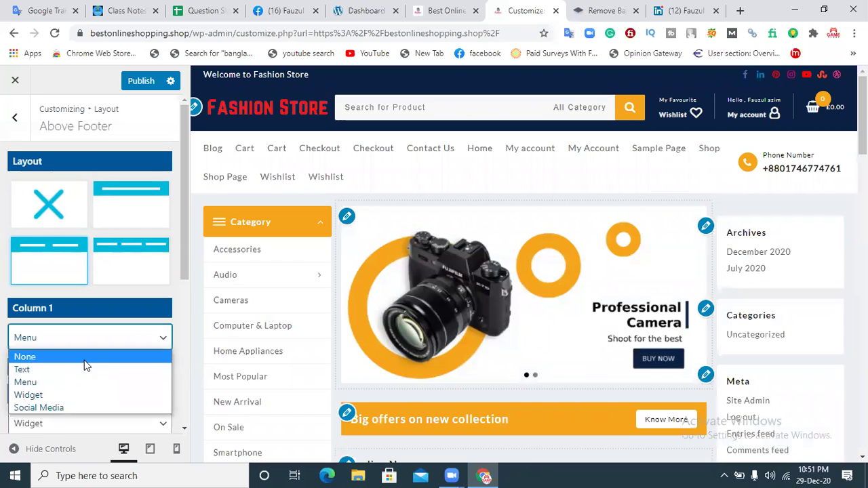
click(84, 359)
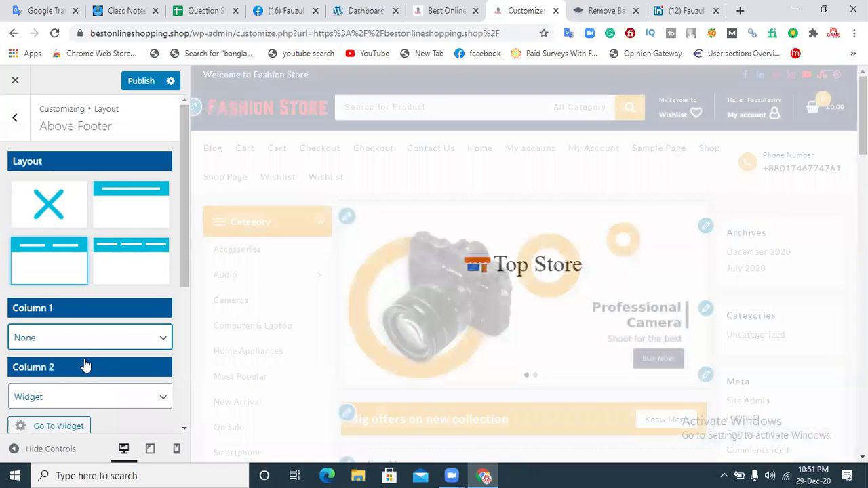
click(102, 339)
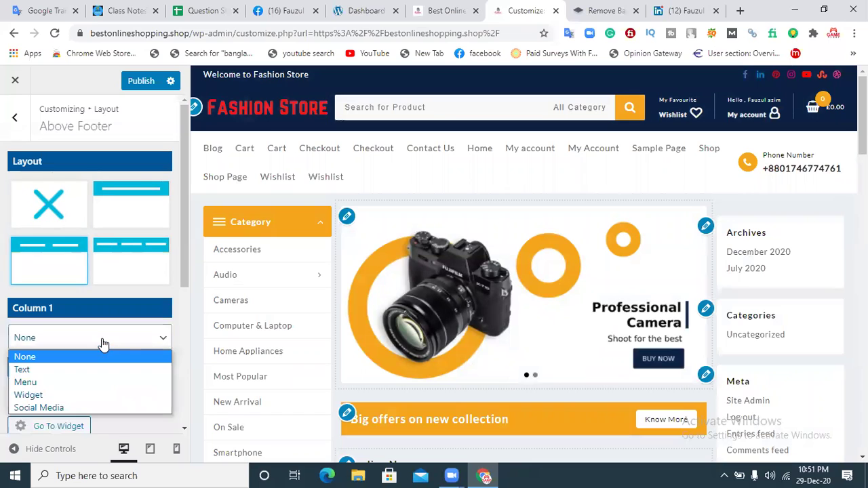
click(57, 383)
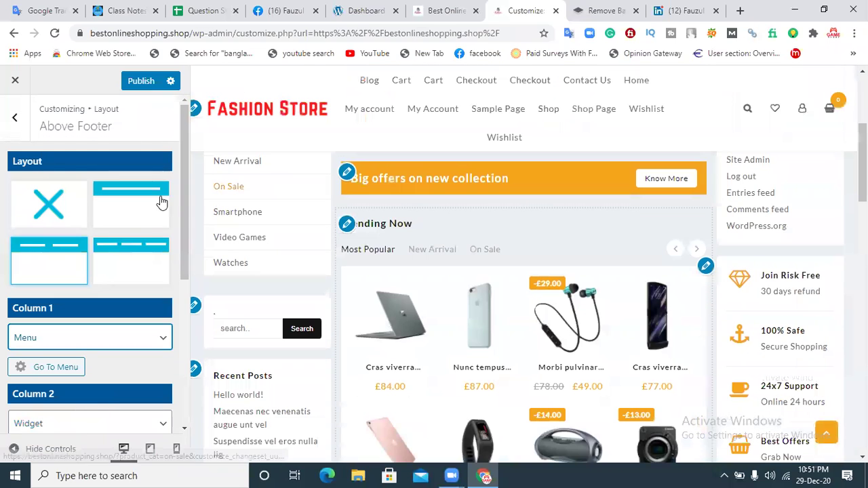
drag(182, 186, 185, 249)
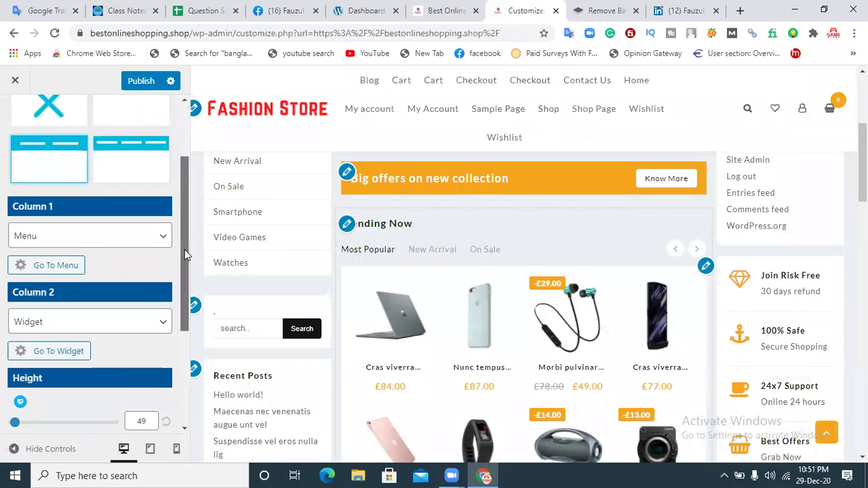
click(72, 285)
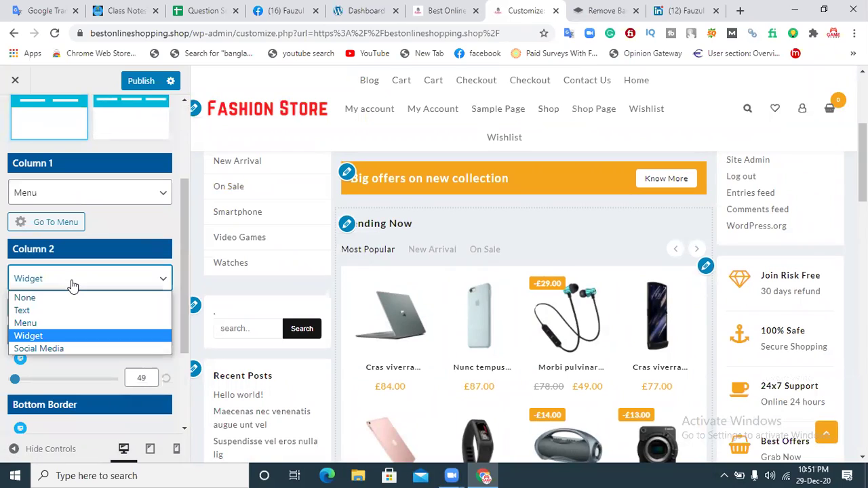
click(73, 284)
click(70, 279)
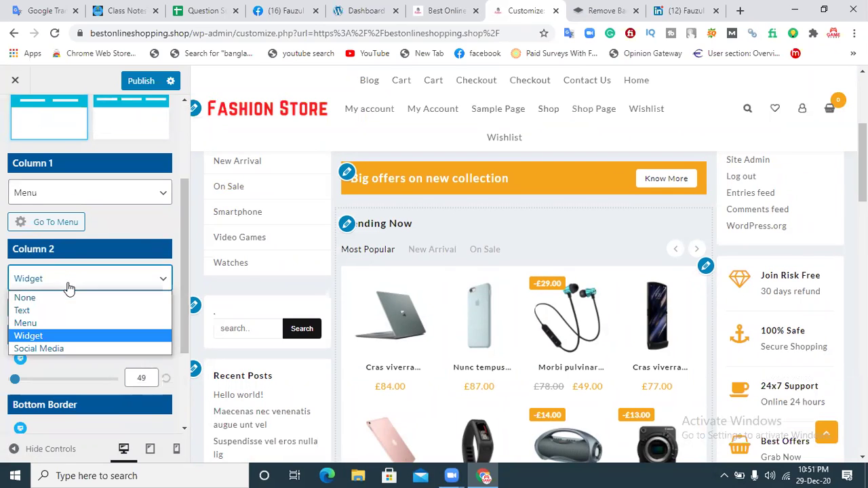
click(50, 336)
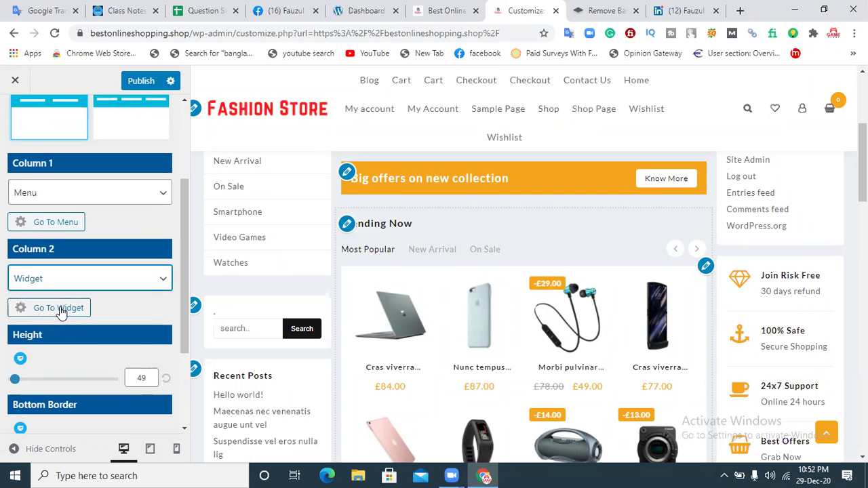
click(60, 309)
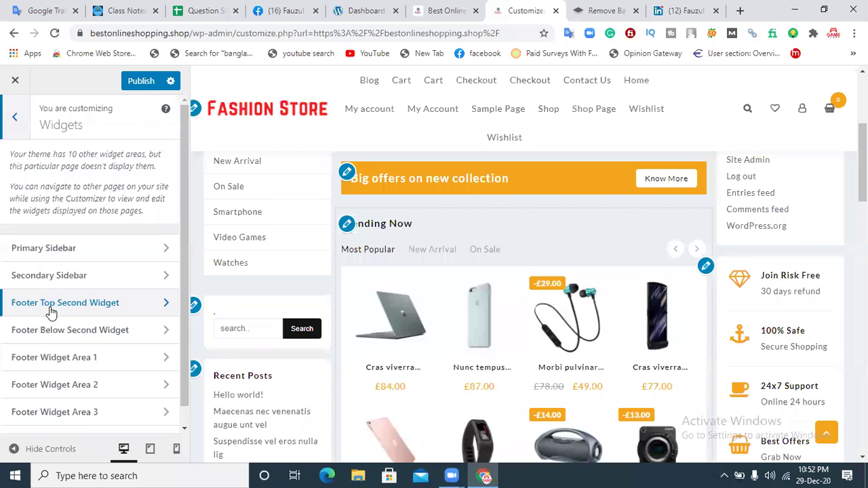
click(42, 251)
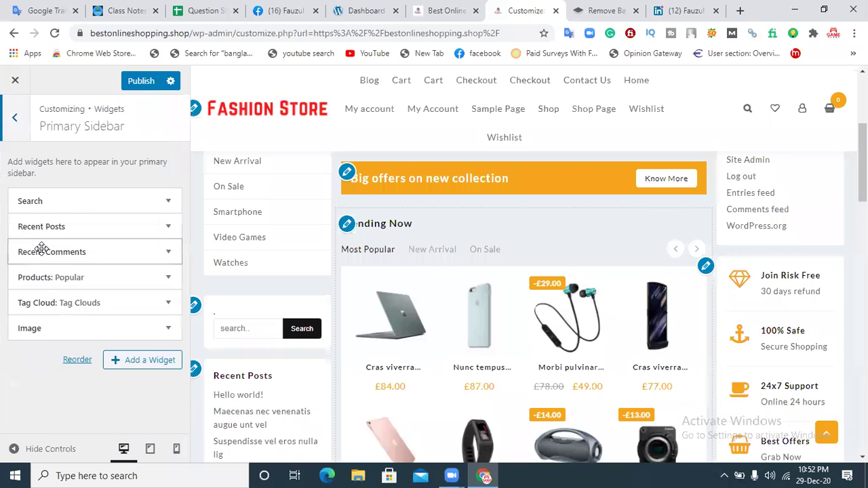
click(54, 202)
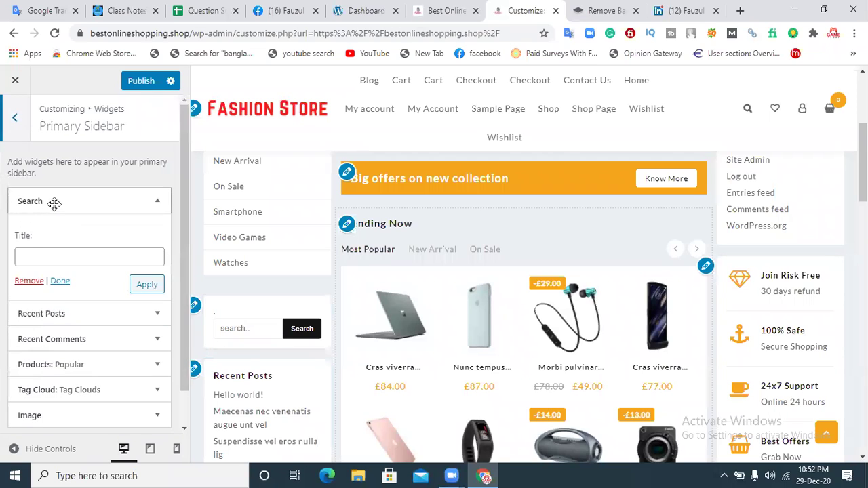
click(18, 121)
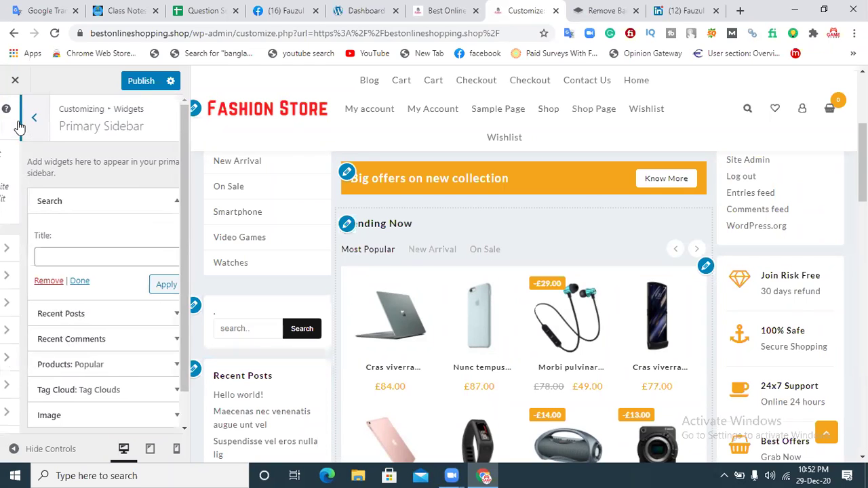
click(24, 280)
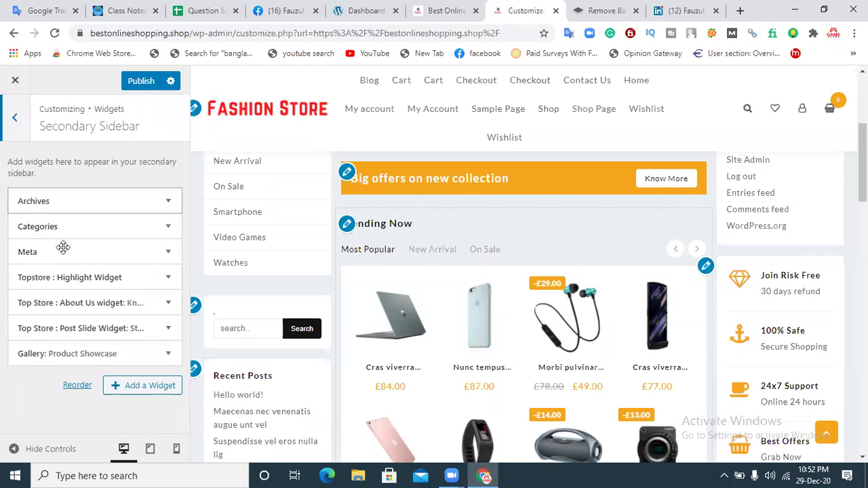
click(34, 226)
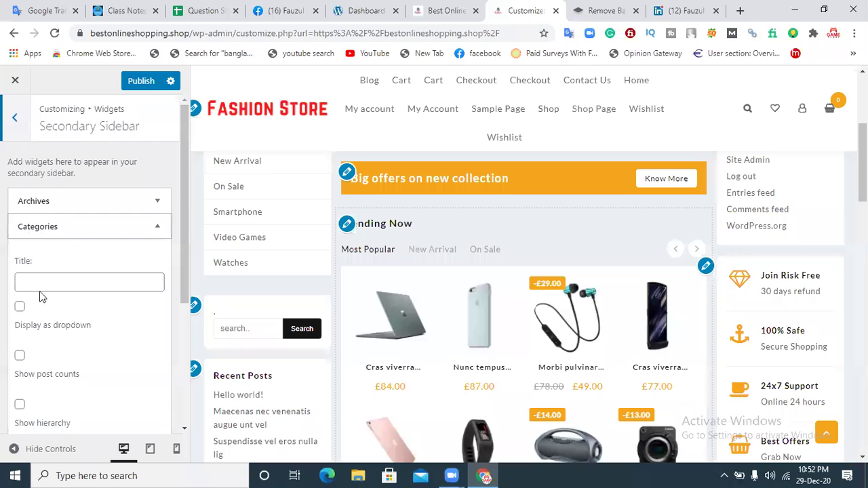
click(16, 120)
click(17, 128)
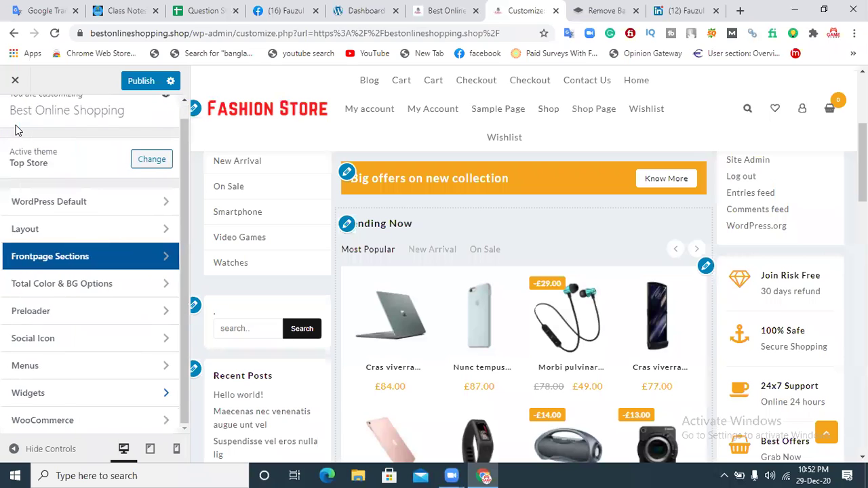
click(60, 234)
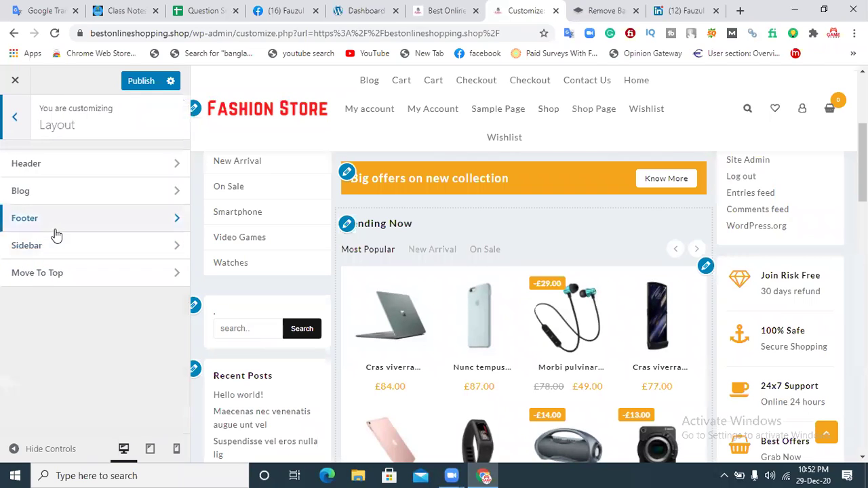
click(57, 228)
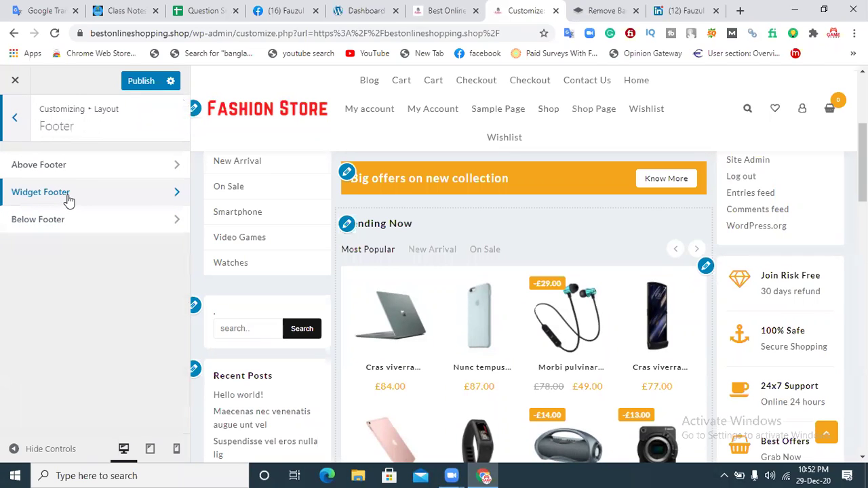
click(83, 174)
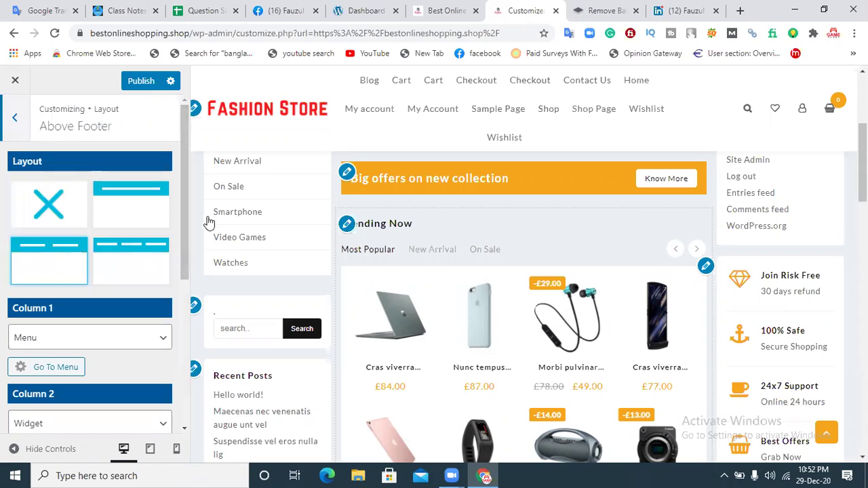
Step: Set the Above Footer height to 30 and the bottom border to 0
drag(184, 219, 181, 337)
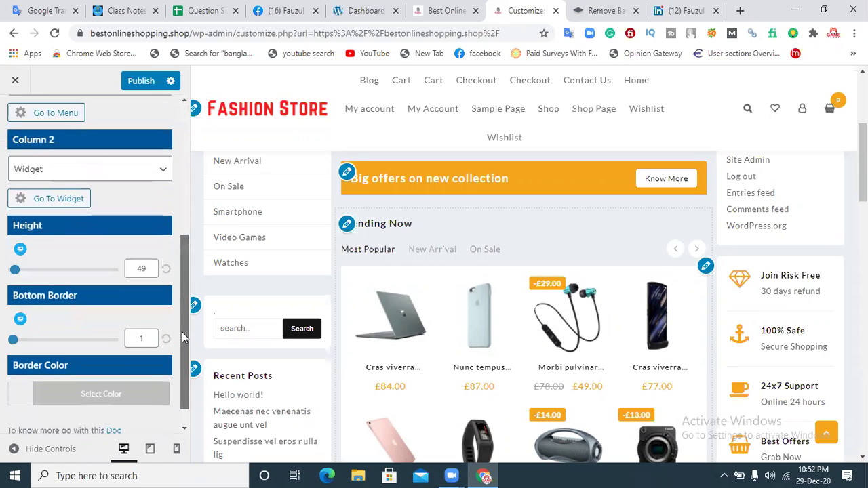
drag(184, 270, 210, 143)
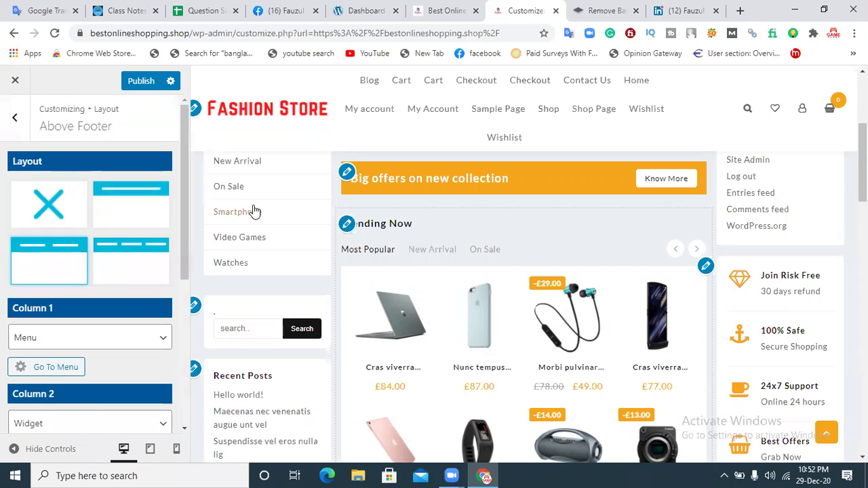
scroll(182, 202, down, 5)
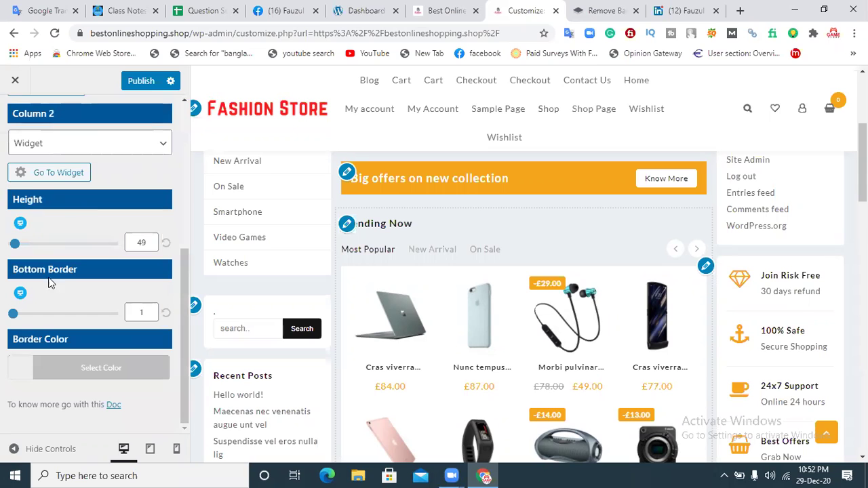
drag(862, 163, 862, 397)
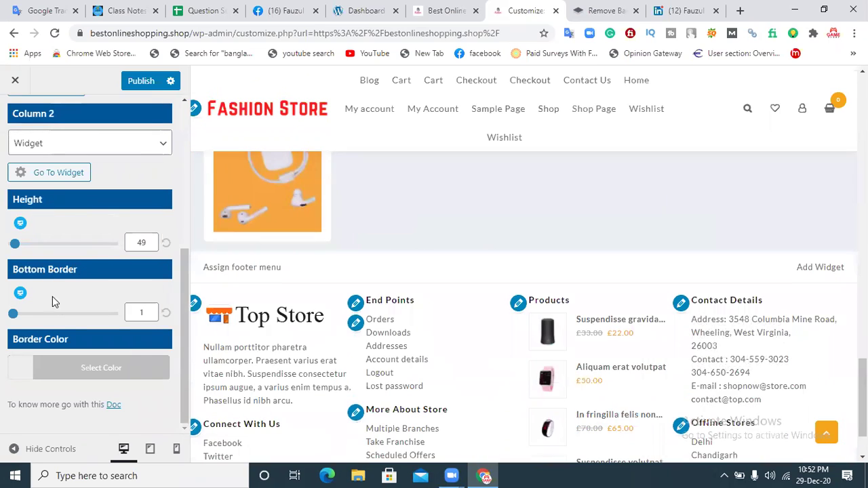
drag(13, 314, 29, 320)
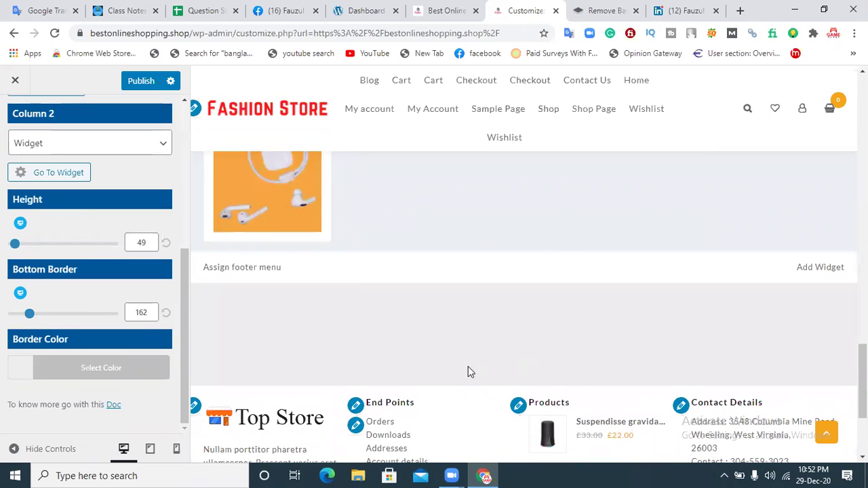
mouse_move(14, 243)
mouse_down()
mouse_move(36, 244)
mouse_move(13, 244)
mouse_up()
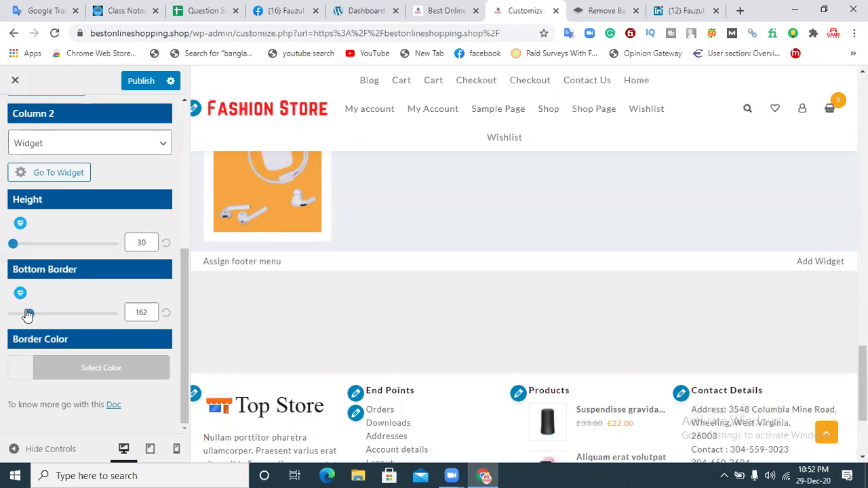
drag(28, 315, 5, 310)
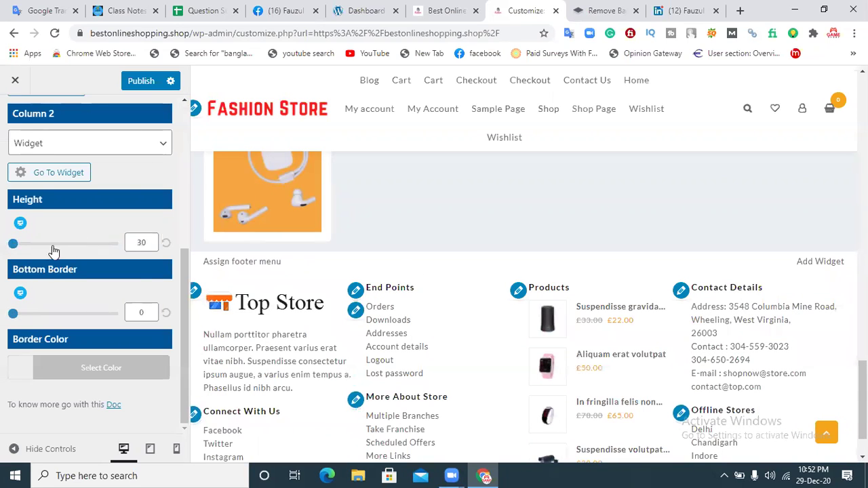
Step: Try the four-column layout, then switch the Above Footer off with the X option
drag(187, 291, 185, 142)
click(127, 236)
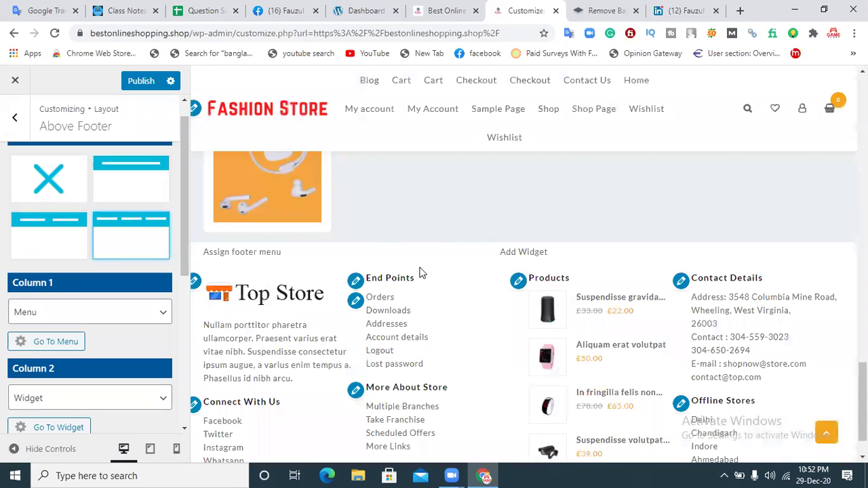
scroll(549, 366, up, 3)
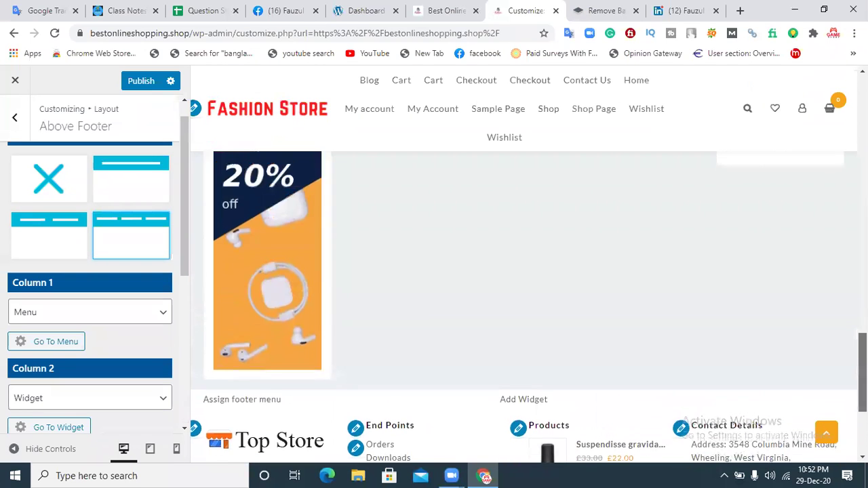
click(51, 189)
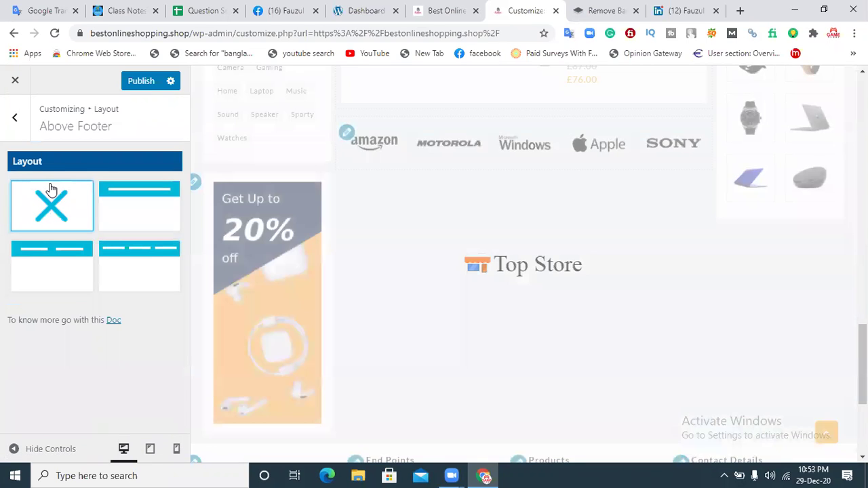
Step: Switch the Above Footer to Menu and Widget columns, keep height 30, set bottom border 130
scroll(351, 339, down, 2)
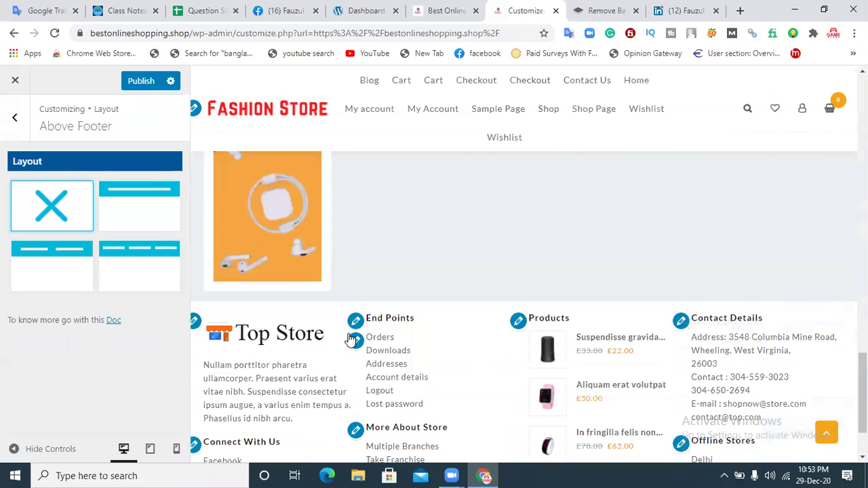
click(50, 276)
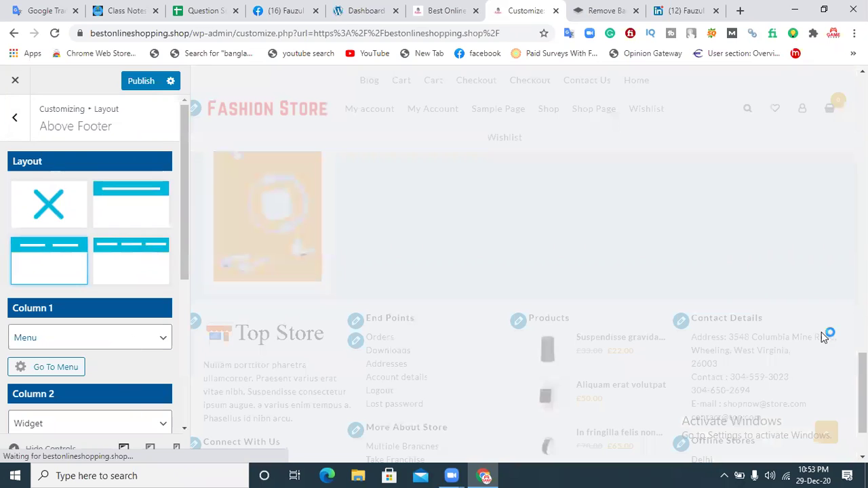
drag(862, 378, 862, 389)
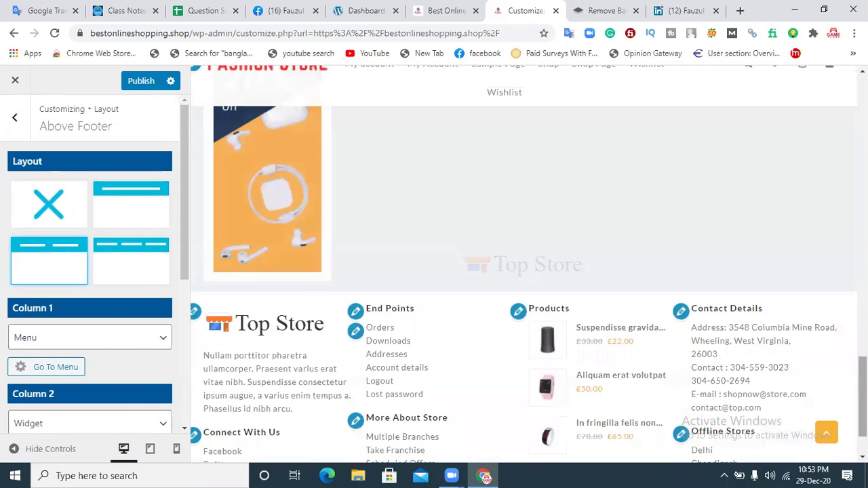
scroll(197, 328, down, 1)
drag(182, 258, 180, 363)
mouse_move(13, 344)
mouse_down()
mouse_move(43, 338)
mouse_move(12, 339)
mouse_up()
drag(13, 406, 36, 406)
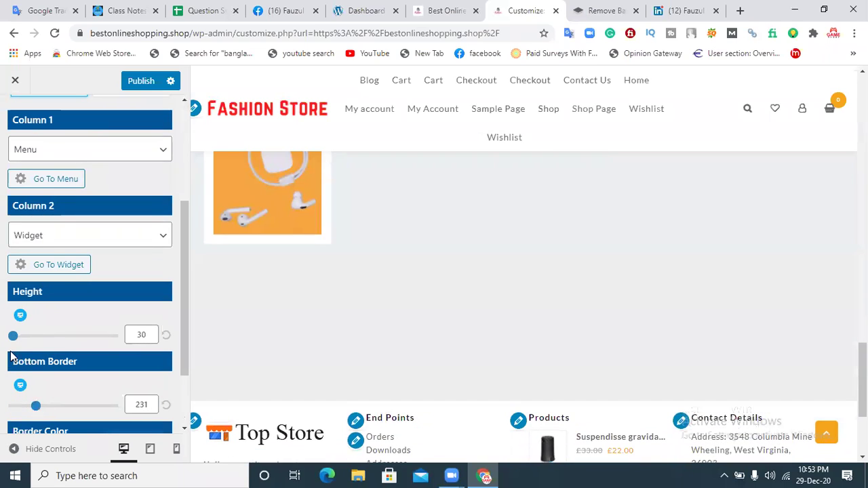
mouse_move(13, 336)
mouse_down()
mouse_move(58, 335)
mouse_move(13, 335)
mouse_up()
drag(185, 309, 180, 339)
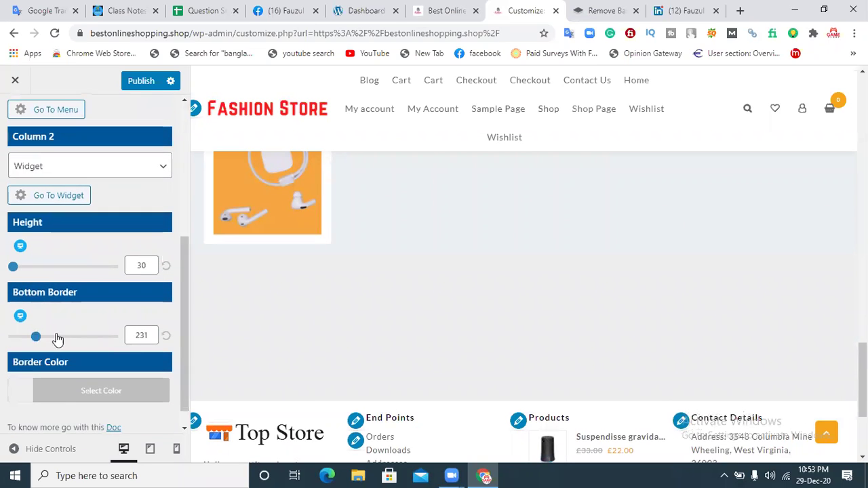
click(166, 336)
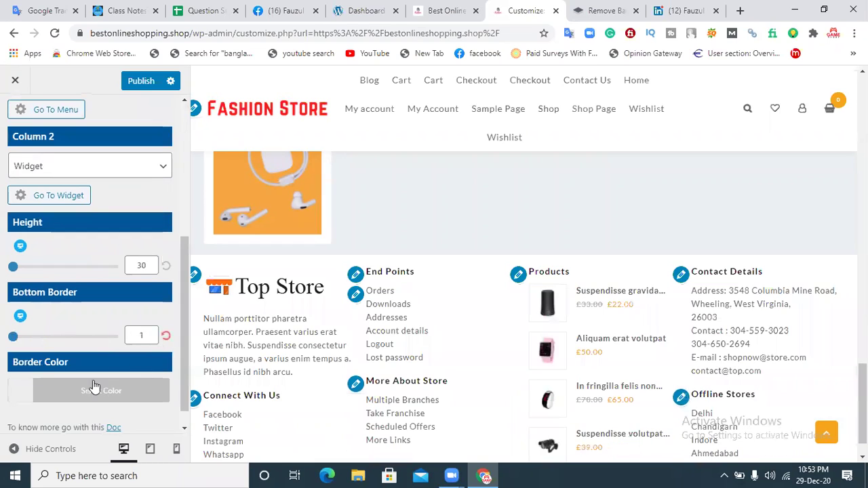
drag(15, 342, 26, 337)
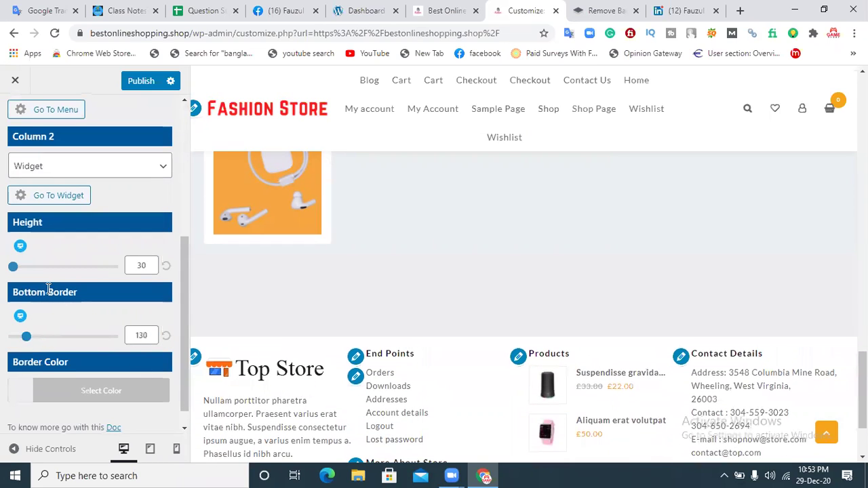
Step: Try red for the Above Footer border colour, then revert to the default #f1f1f1
click(80, 385)
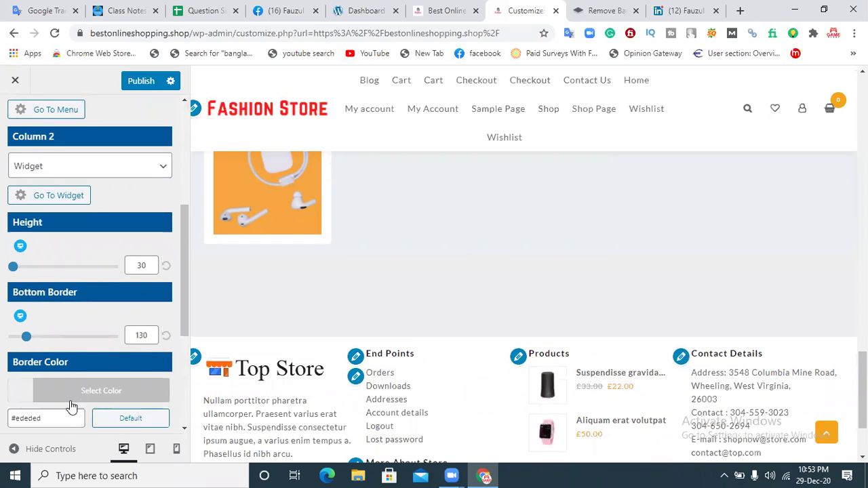
drag(183, 325, 154, 331)
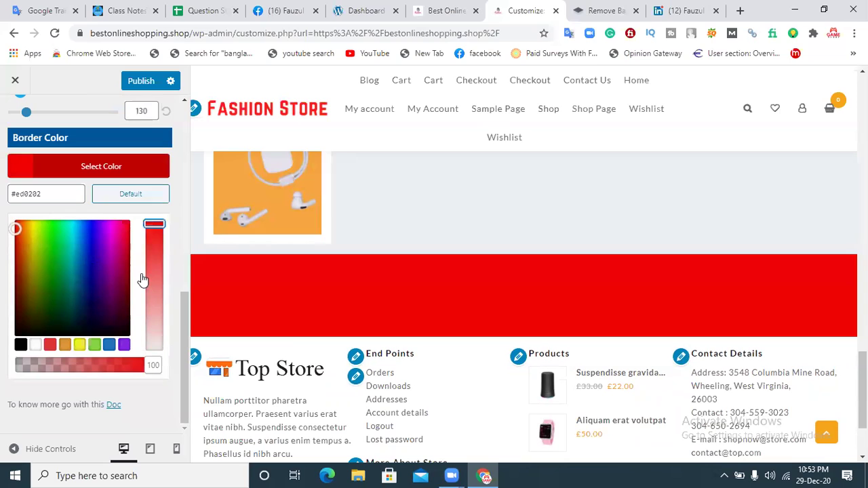
click(133, 204)
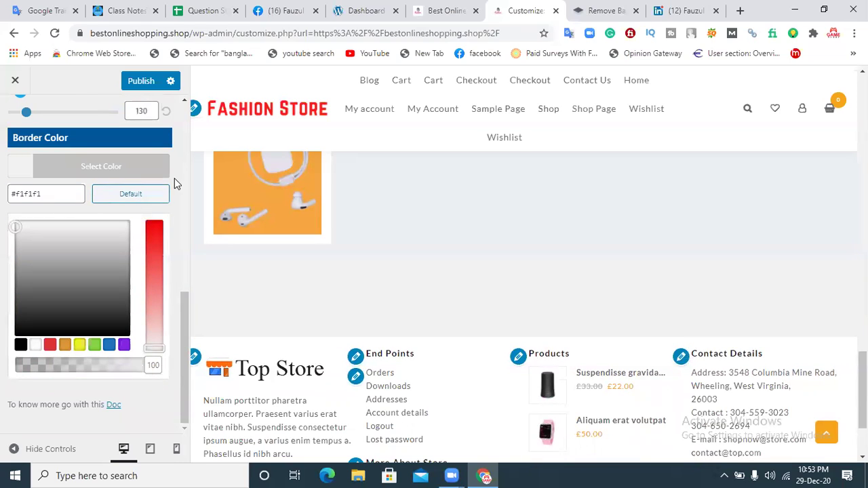
click(174, 179)
Step: Return to the footer sections list and bring up the Widget Footer settings
drag(180, 289, 175, 124)
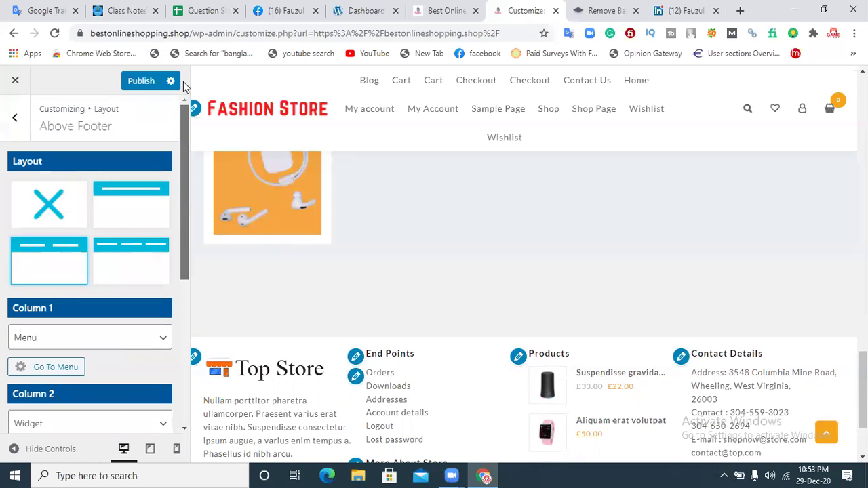
click(14, 118)
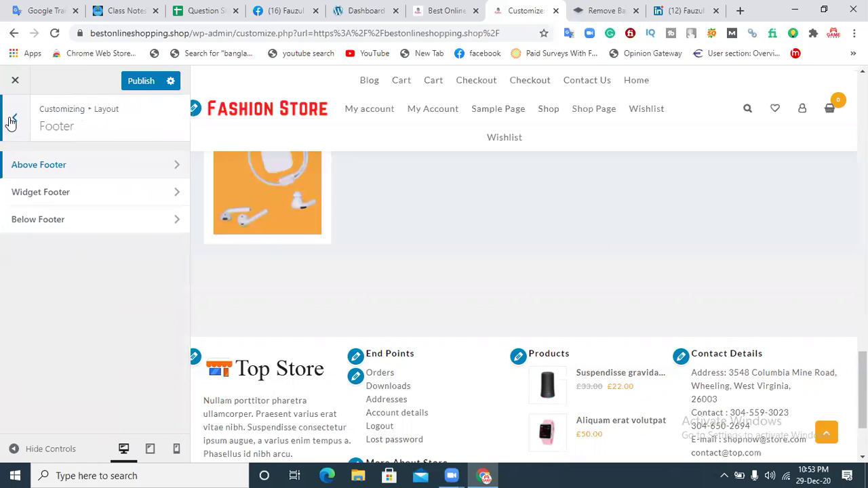
click(39, 197)
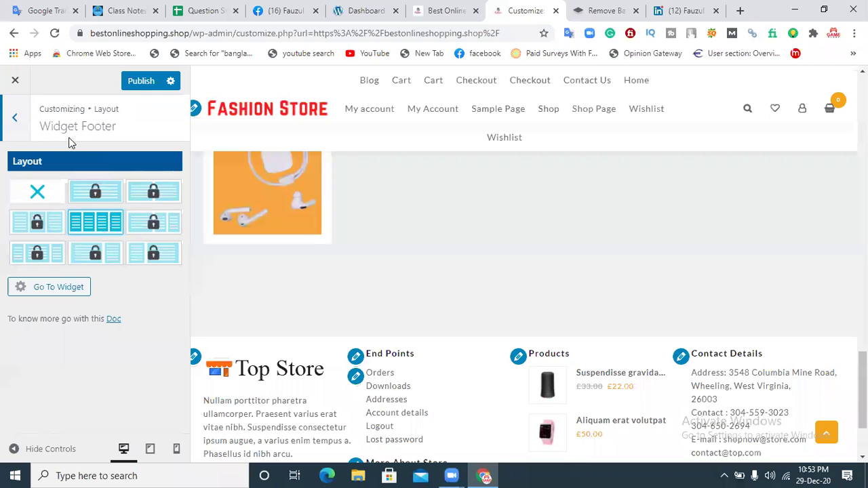
Step: Keep the widget footer at four columns and go to the Primary Sidebar widget area
scroll(483, 297, down, 3)
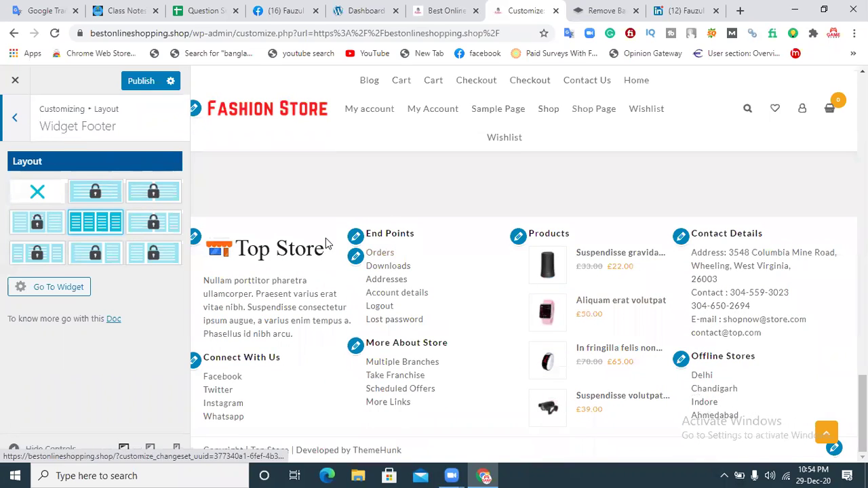
click(38, 196)
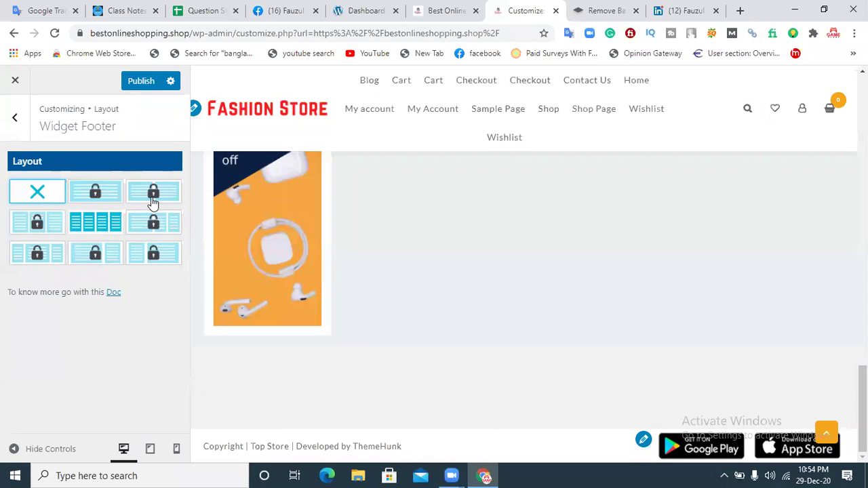
click(90, 224)
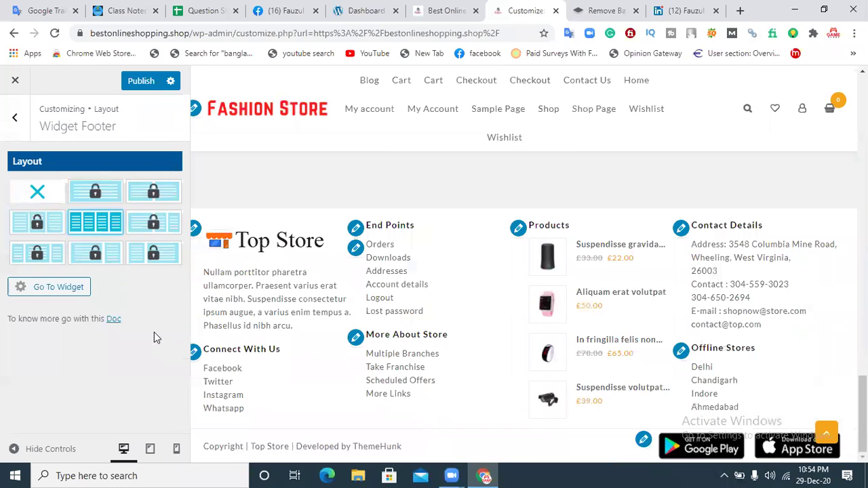
click(58, 286)
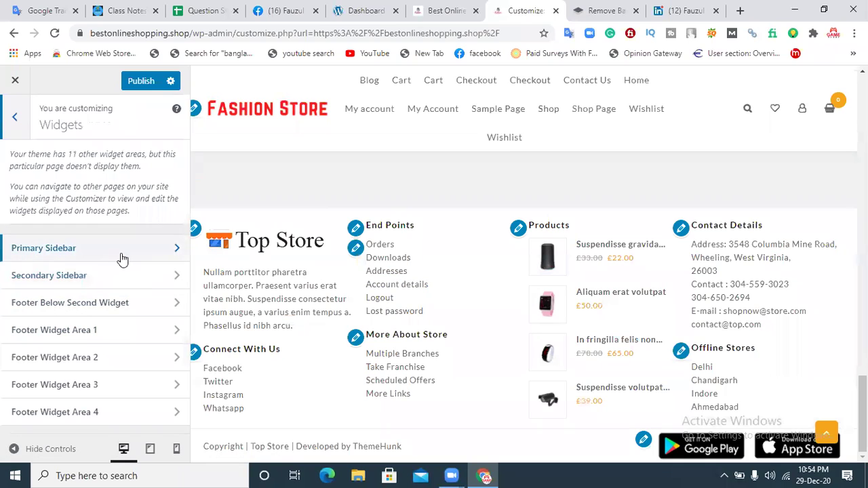
click(76, 253)
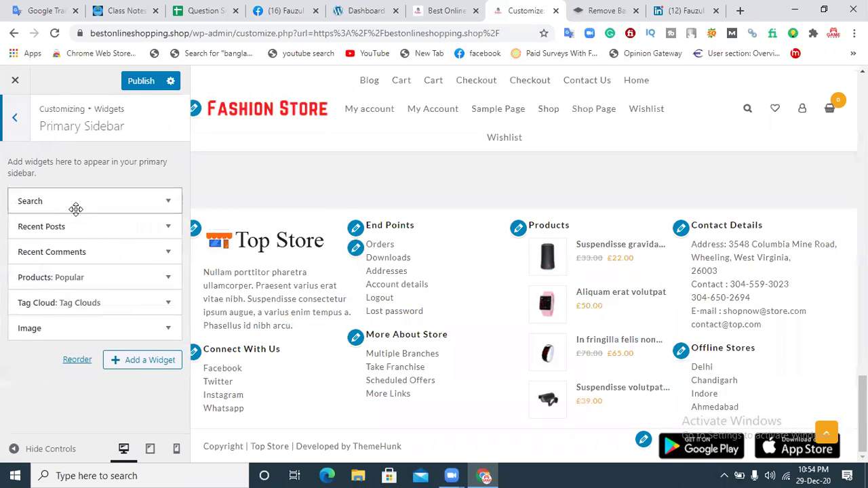
Step: Leave the Primary Sidebar's Search widget and open Footer Widget Area 1 instead
click(77, 202)
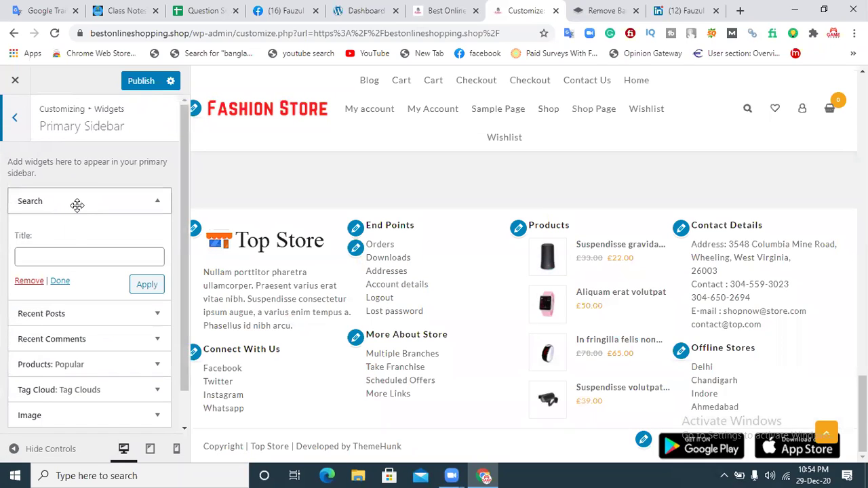
click(16, 119)
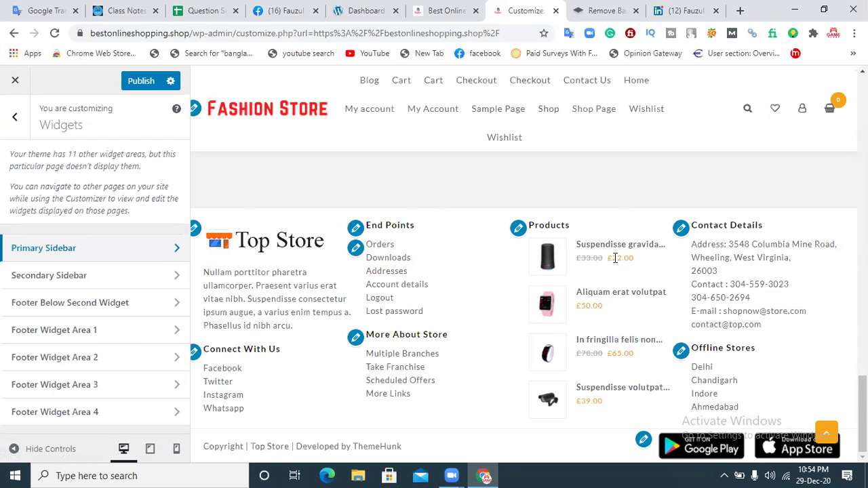
click(77, 334)
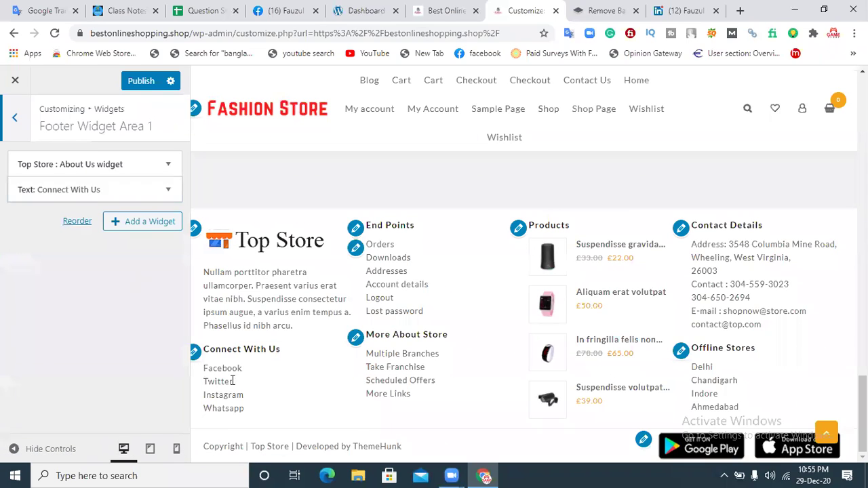
Step: Retitle the text widget 'Connect Us' and remove Whatsapp from the fourth bullet
click(165, 192)
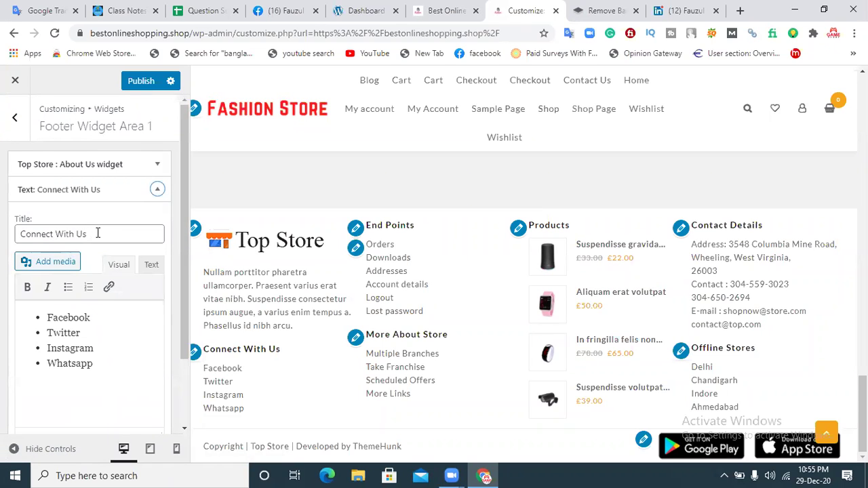
drag(76, 233, 56, 234)
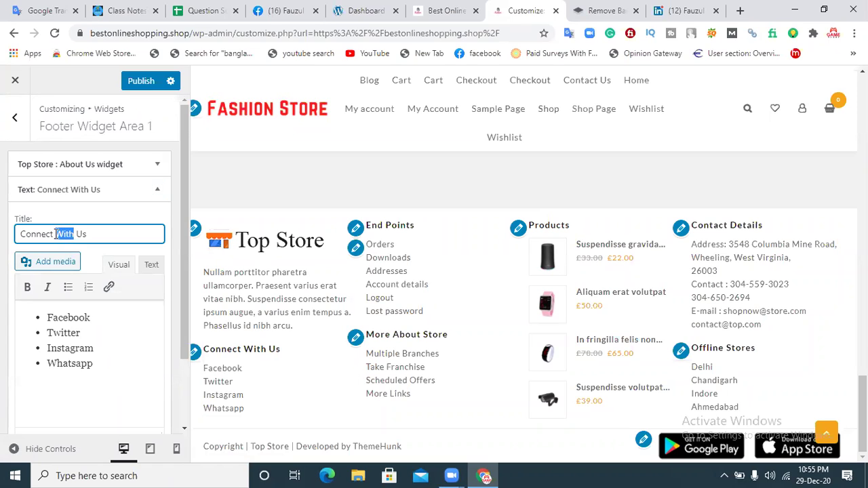
key(BackSpace)
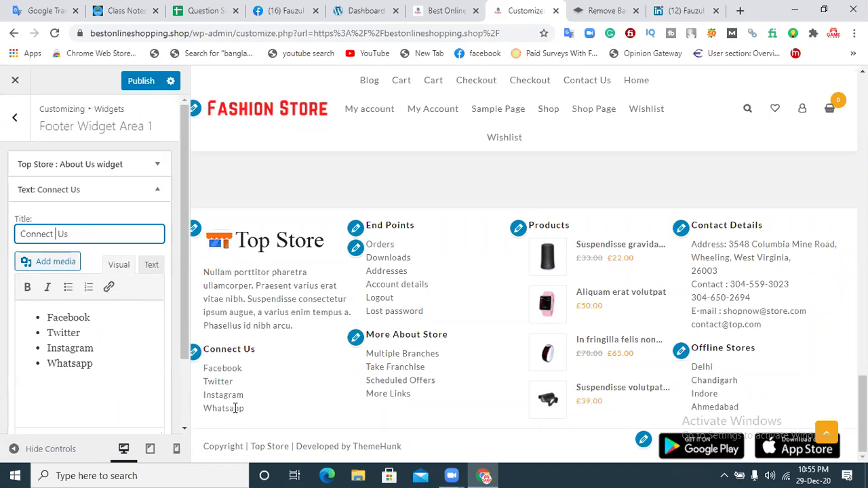
drag(97, 364, 51, 366)
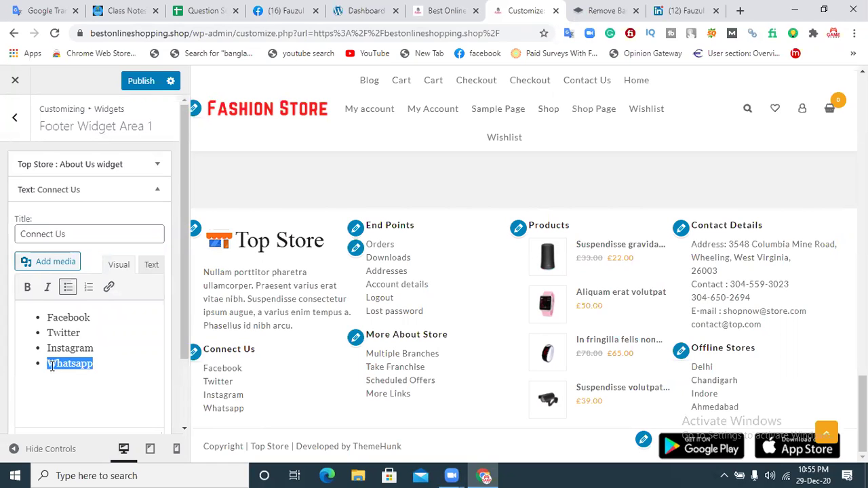
key(BackSpace)
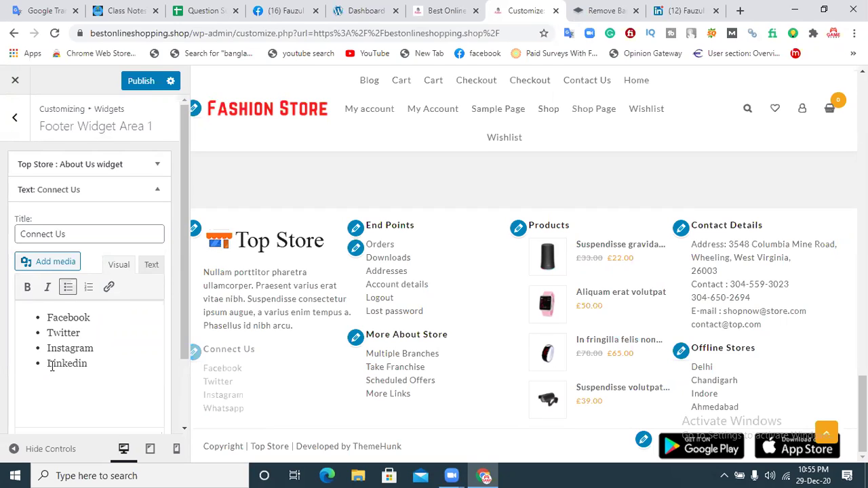
Step: Select Facebook in the Connect Us list and begin adding a link to it
drag(96, 318, 47, 317)
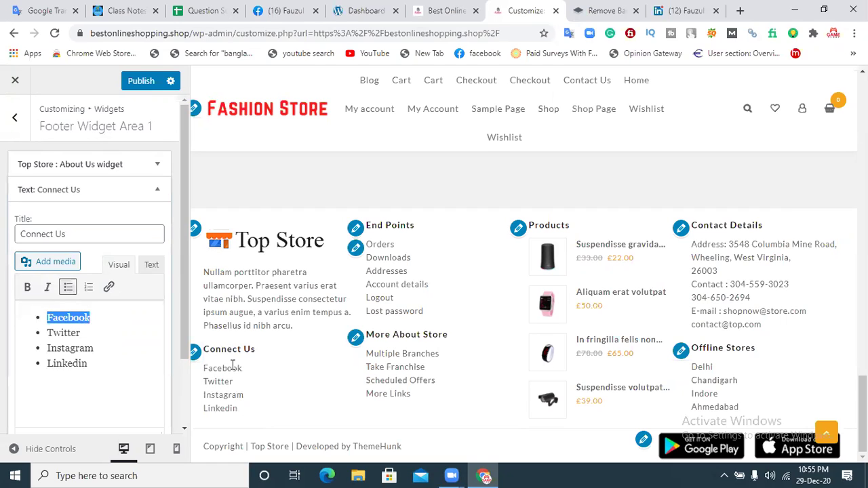
click(111, 318)
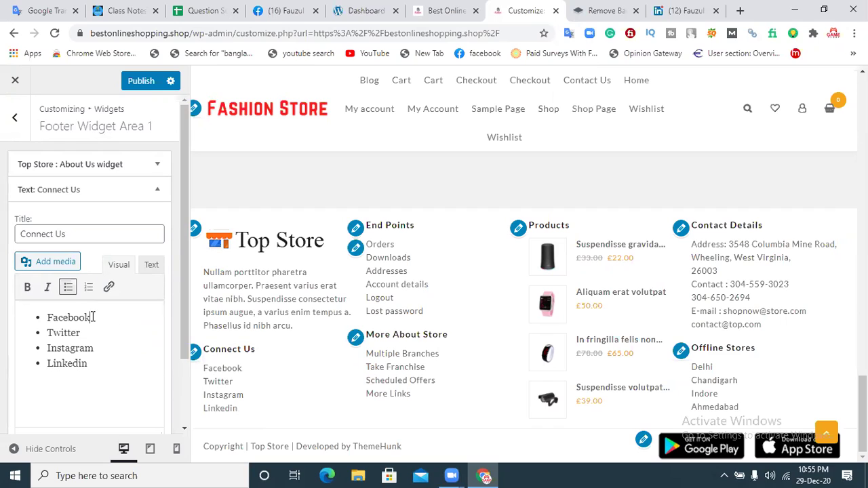
drag(92, 315, 48, 317)
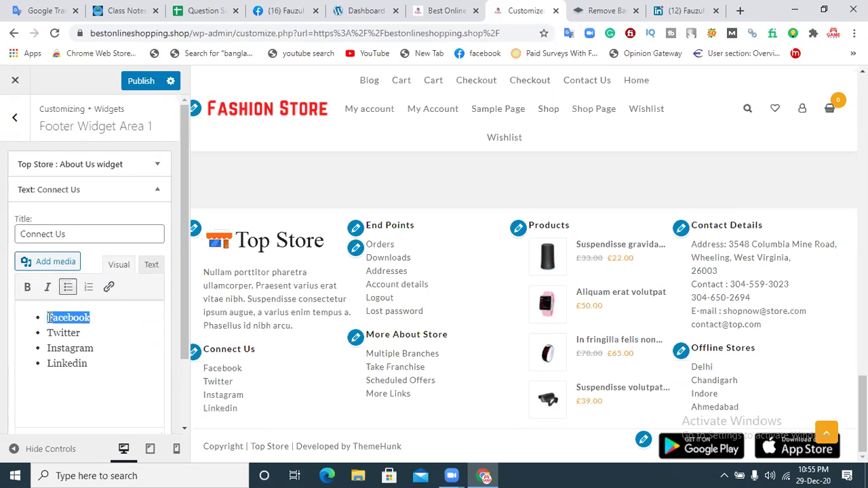
click(110, 288)
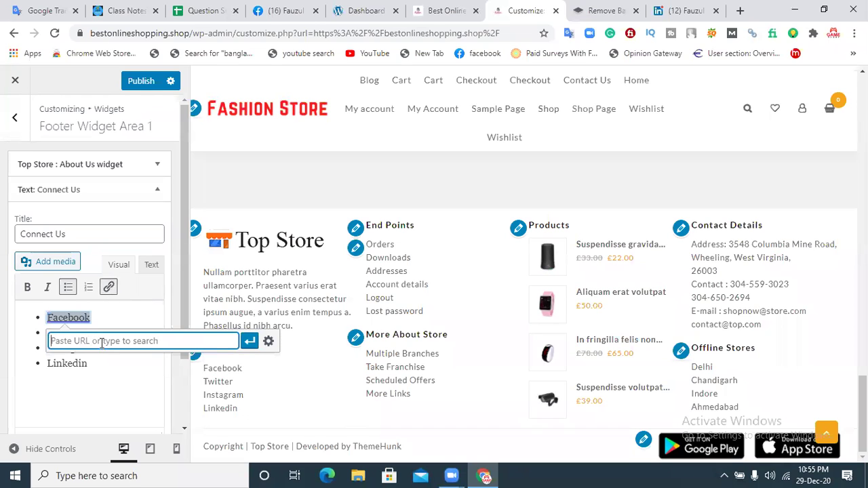
Step: Link the Facebook item to the pasted Facebook profile URL
click(274, 10)
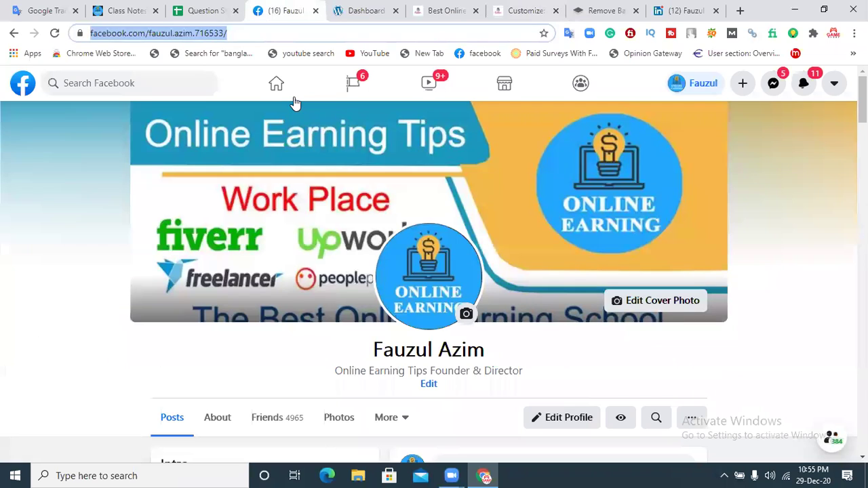
click(519, 10)
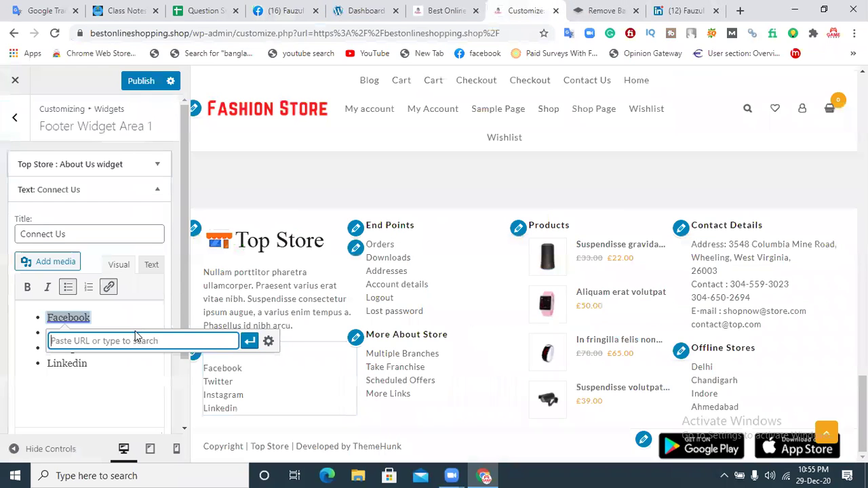
click(249, 341)
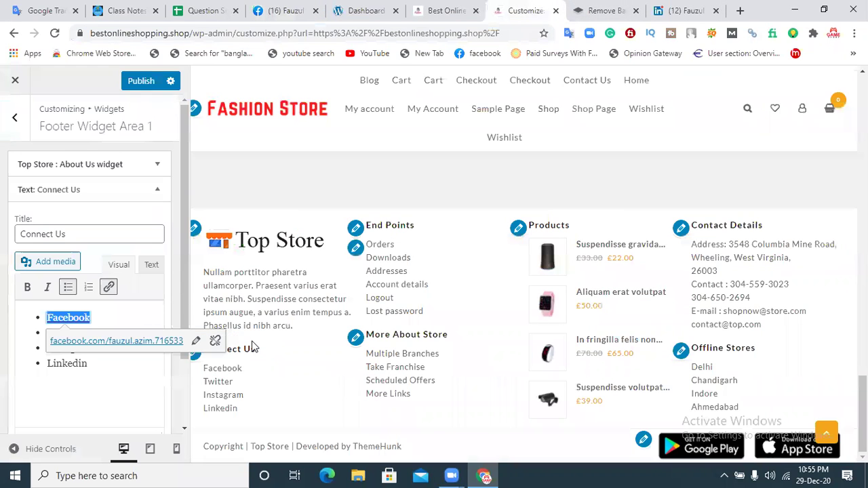
click(132, 386)
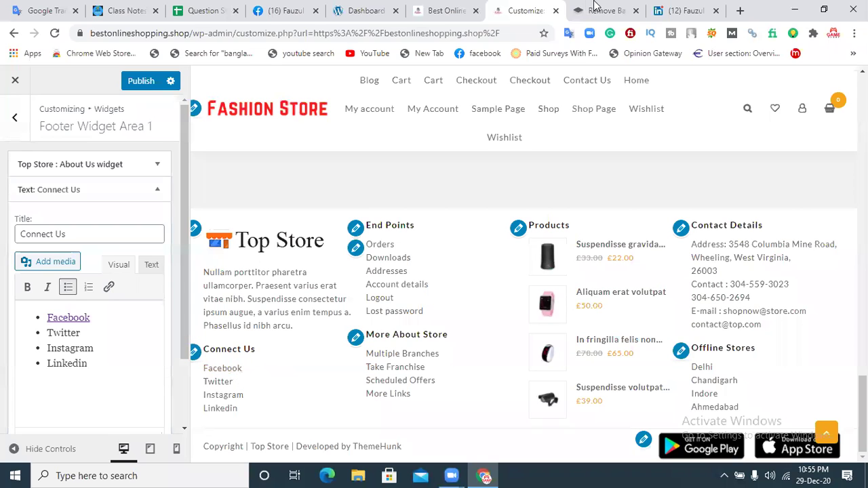
Step: Reload the live store site to check the footer, then return to the Customizer
click(444, 9)
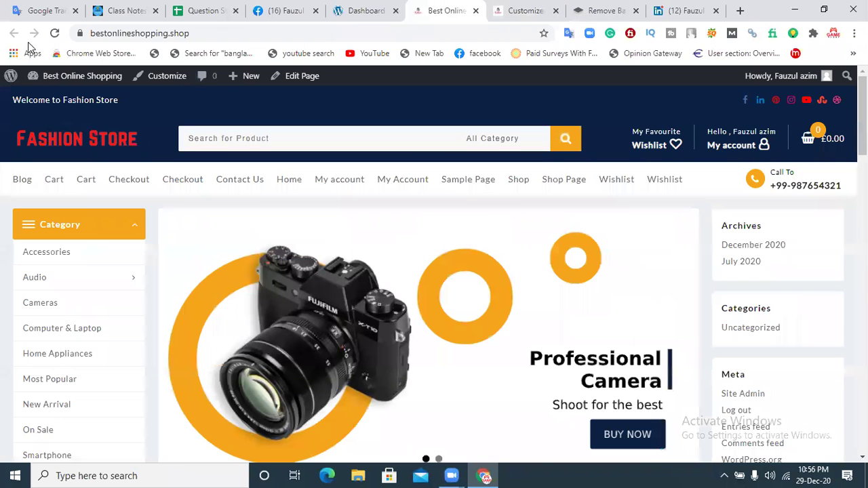
click(54, 33)
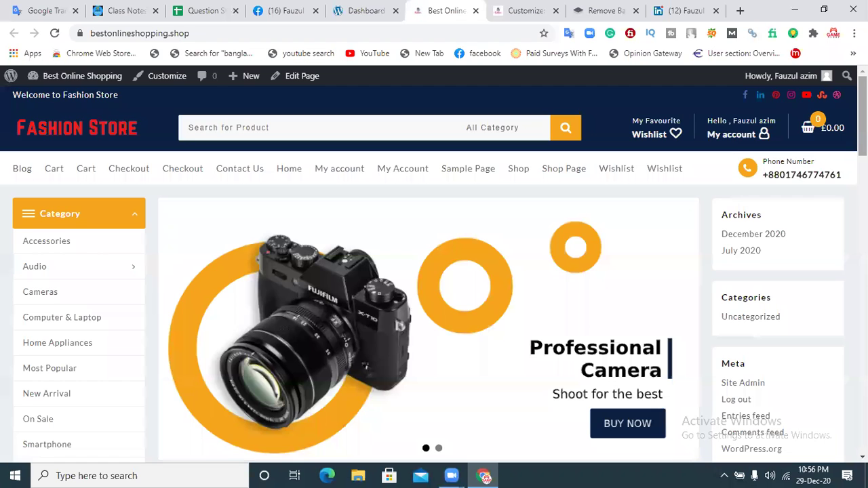
drag(863, 115, 862, 412)
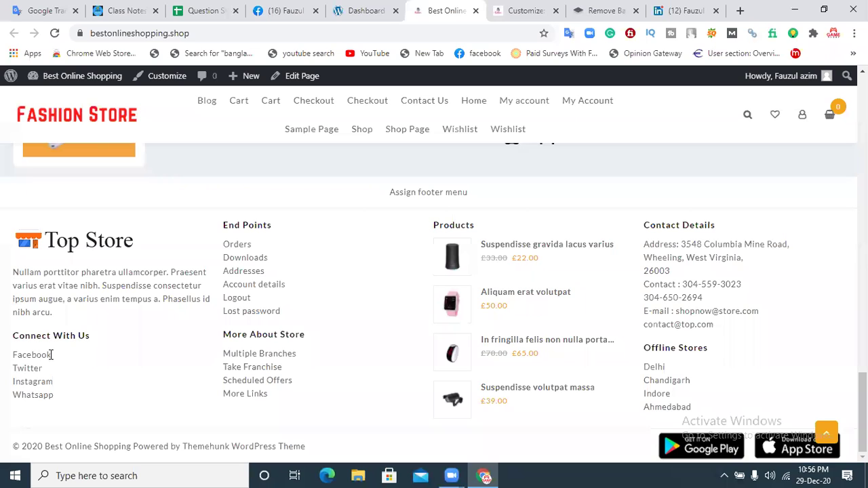
click(55, 36)
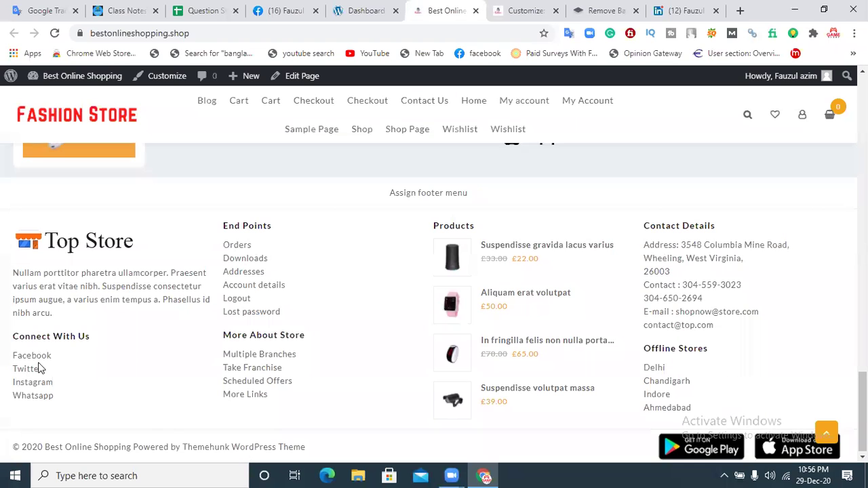
click(509, 10)
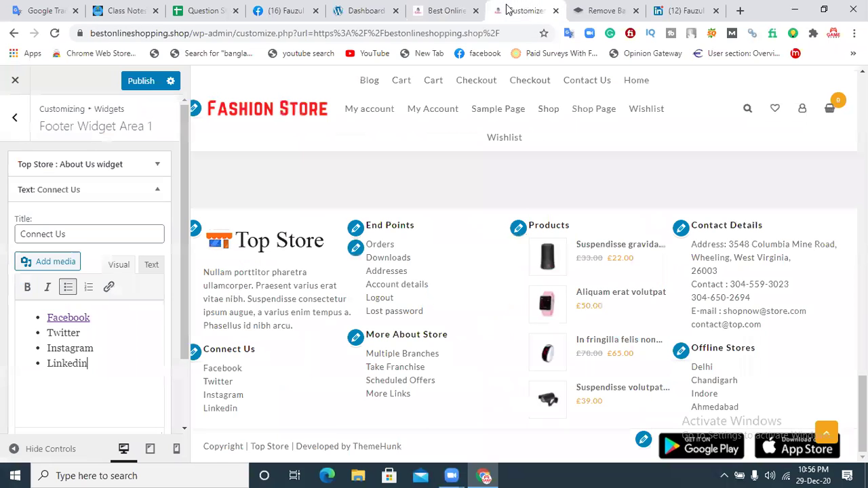
Step: Publish the footer and confirm the live Facebook link opens the Facebook profile page
click(140, 82)
click(437, 10)
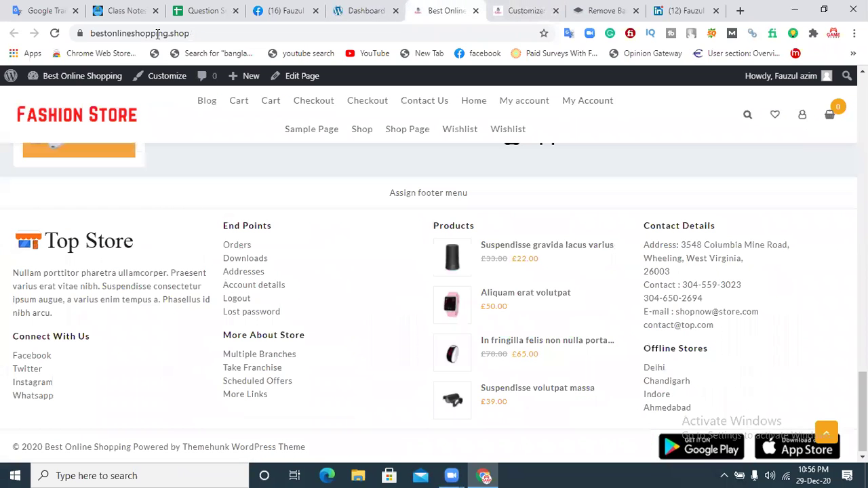
click(54, 33)
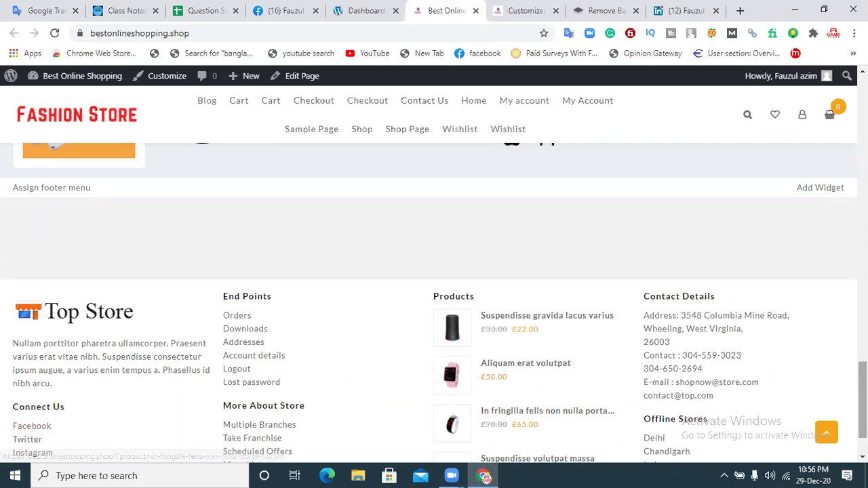
scroll(13, 407, down, 2)
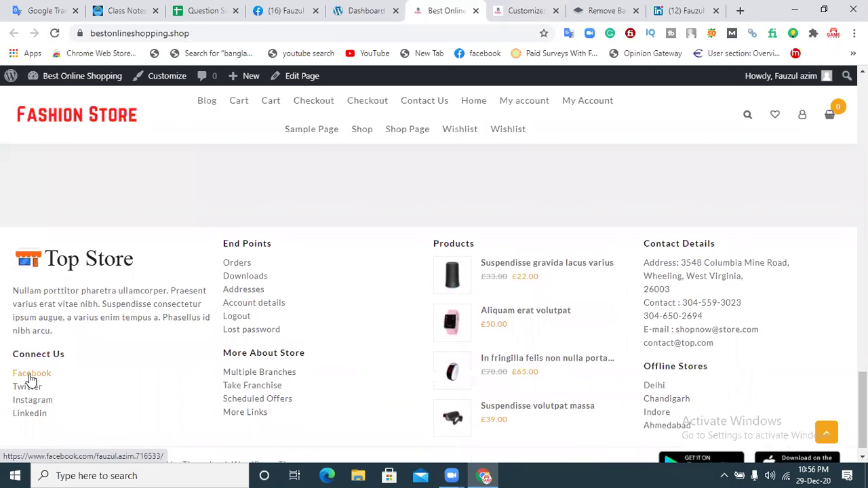
click(30, 377)
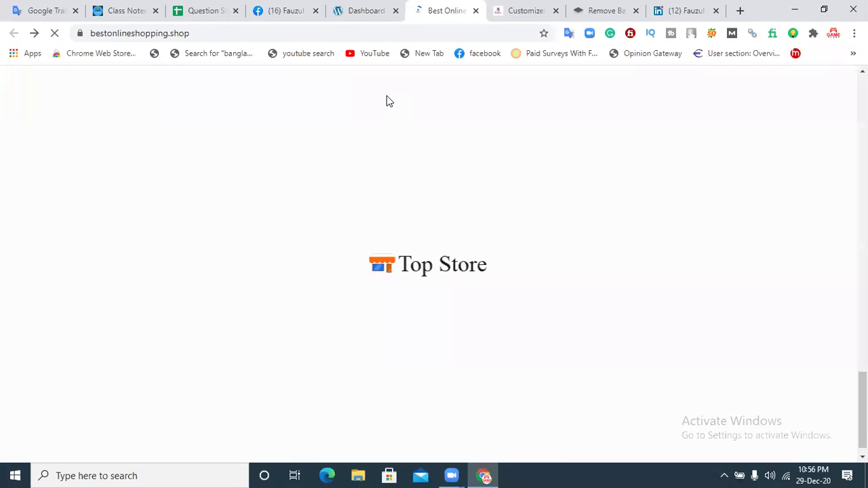
click(497, 9)
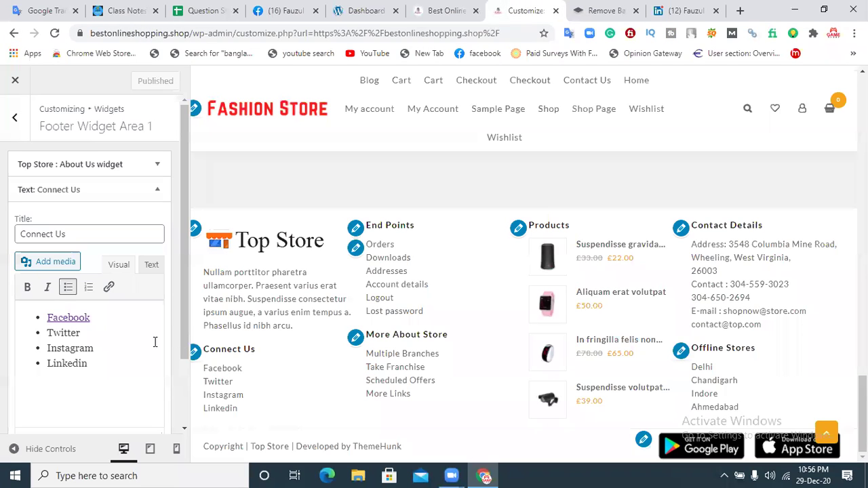
Step: Make Facebook, Twitter, Instagram and Linkedin in the Connect Us list bold
double_click(82, 332)
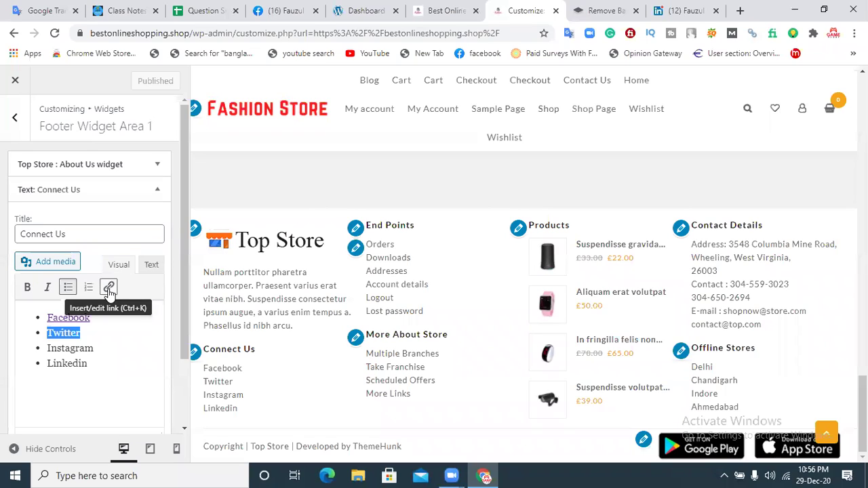
drag(102, 348, 56, 348)
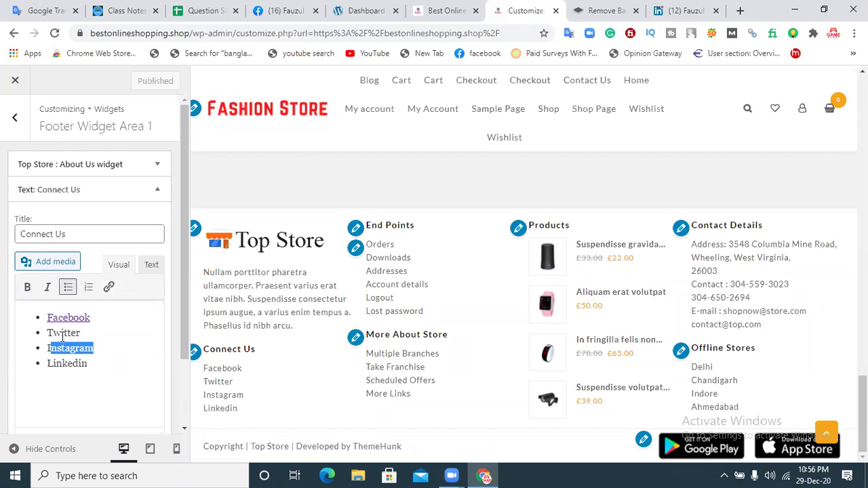
click(107, 381)
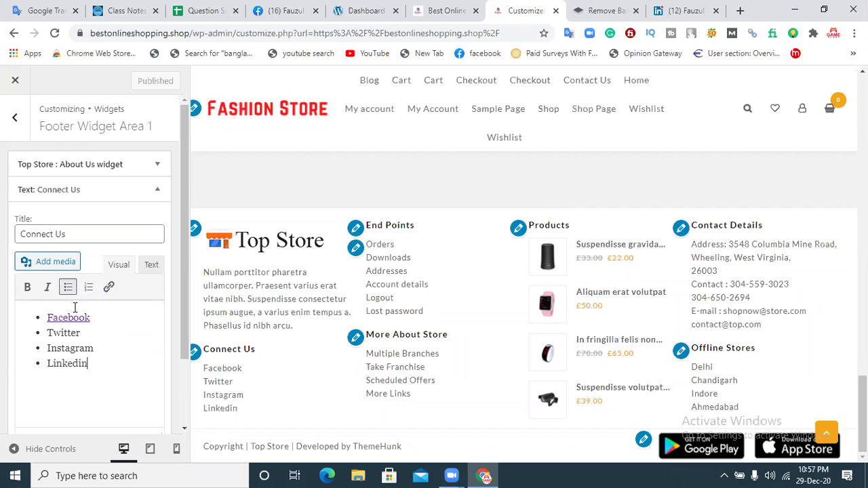
drag(92, 319, 46, 318)
click(27, 290)
click(133, 383)
drag(84, 334, 47, 333)
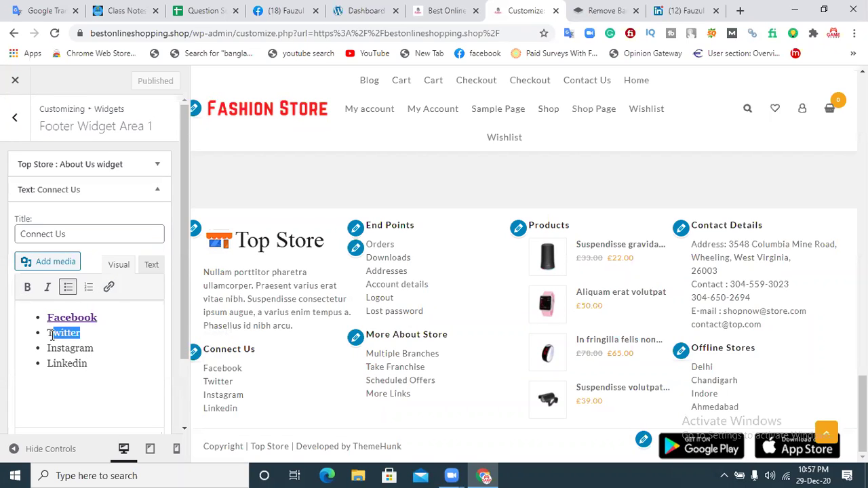
click(28, 291)
drag(94, 349, 47, 365)
click(27, 288)
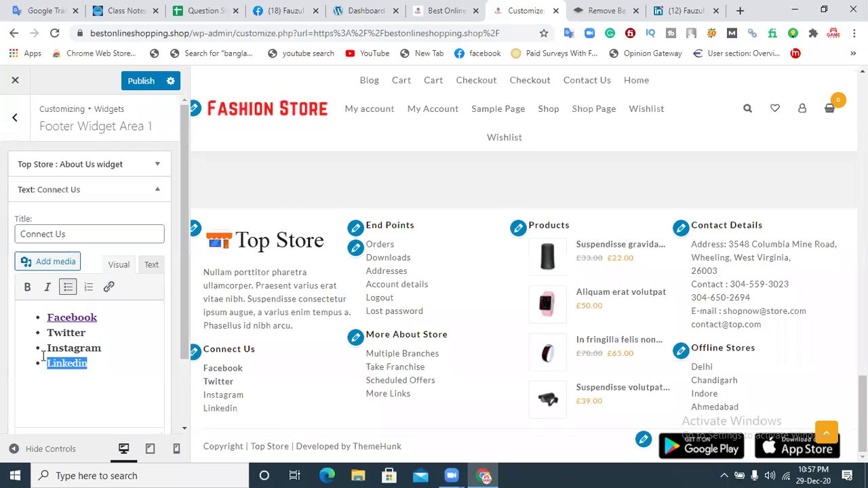
click(27, 288)
click(101, 365)
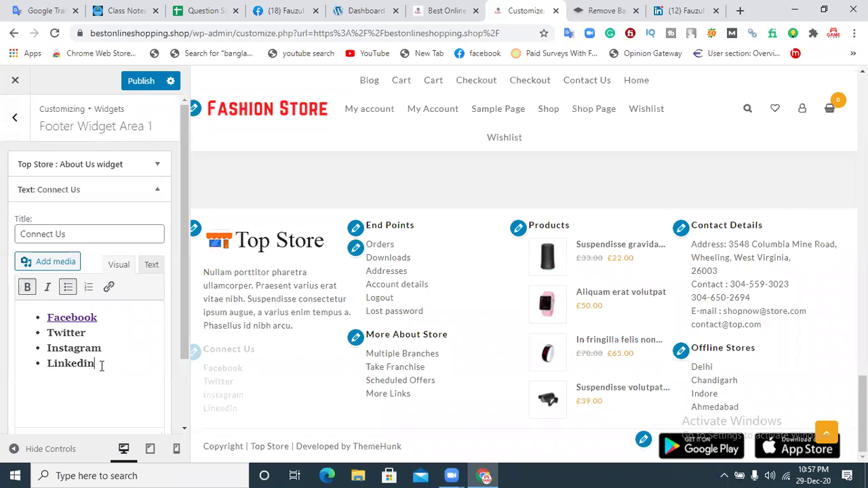
Step: Italicise all four Connect Us items together
drag(101, 366, 46, 316)
click(48, 287)
click(118, 364)
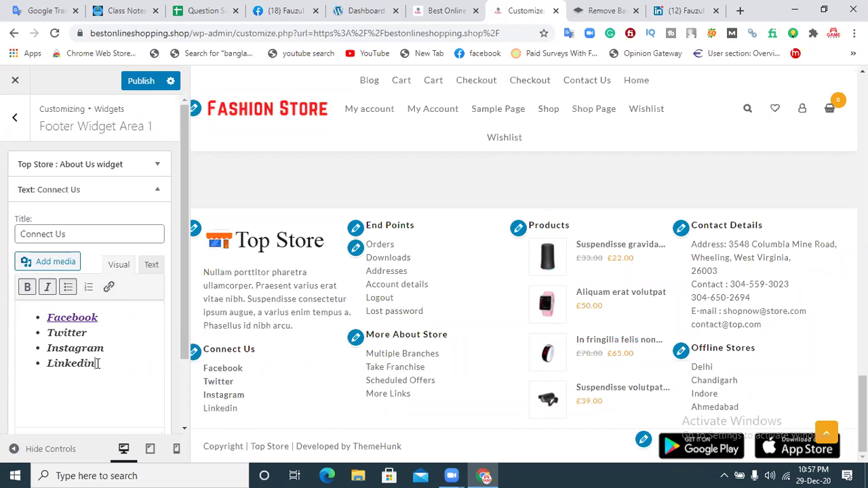
Step: Publish the bold italic list and check it on the reloaded live store footer
click(149, 82)
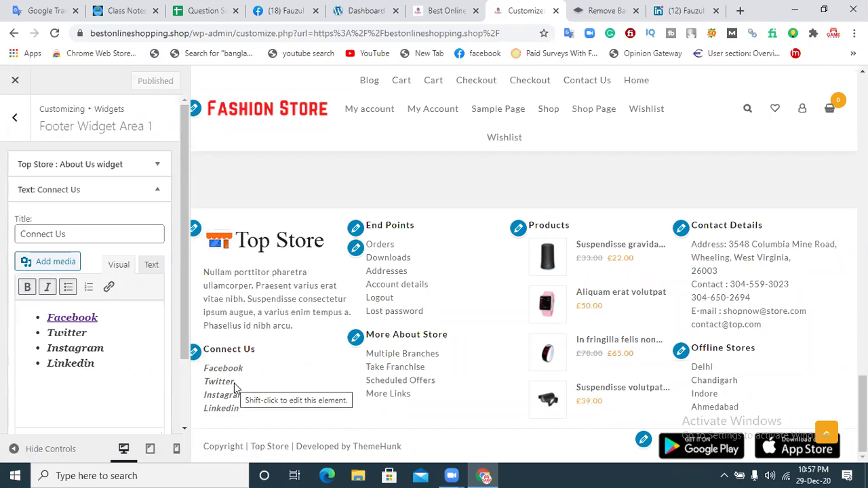
click(453, 10)
click(55, 34)
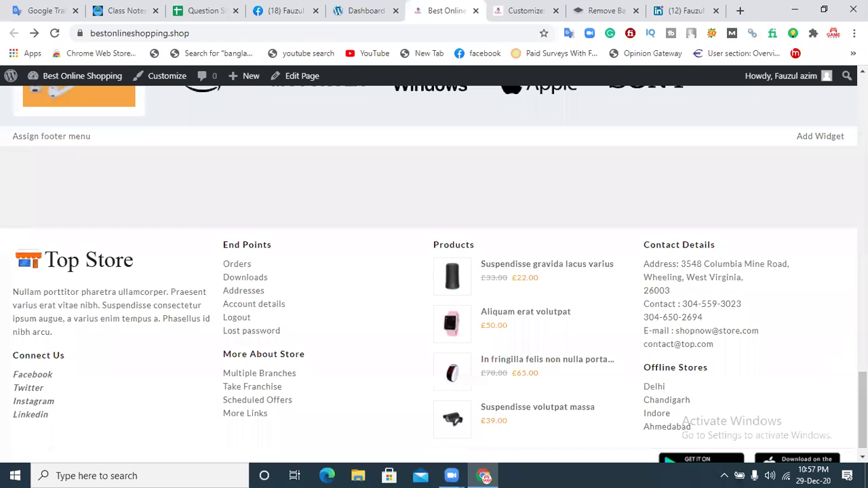
scroll(167, 413, down, 1)
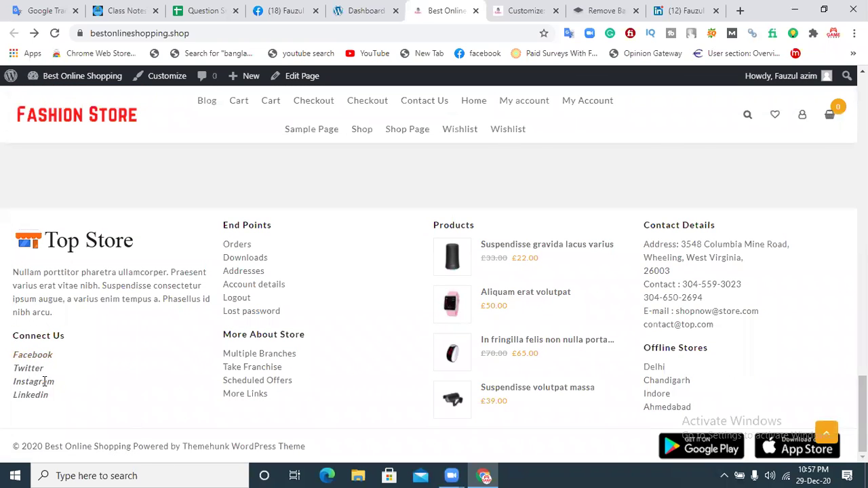
click(500, 9)
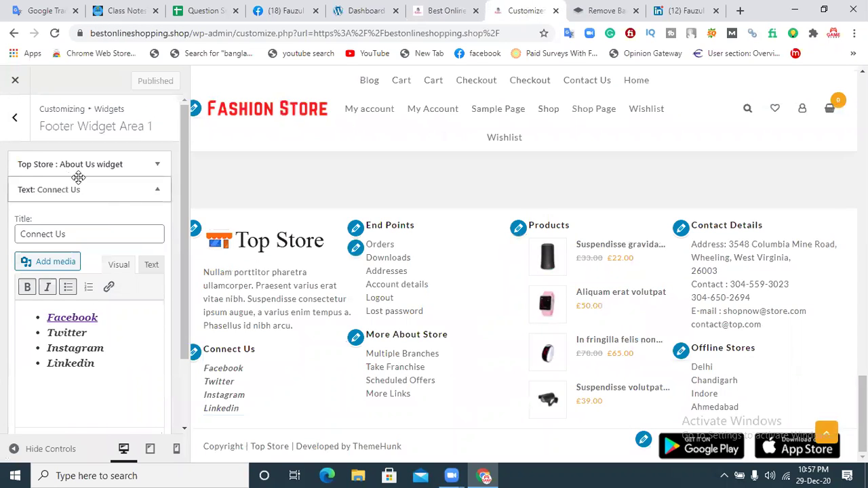
click(117, 165)
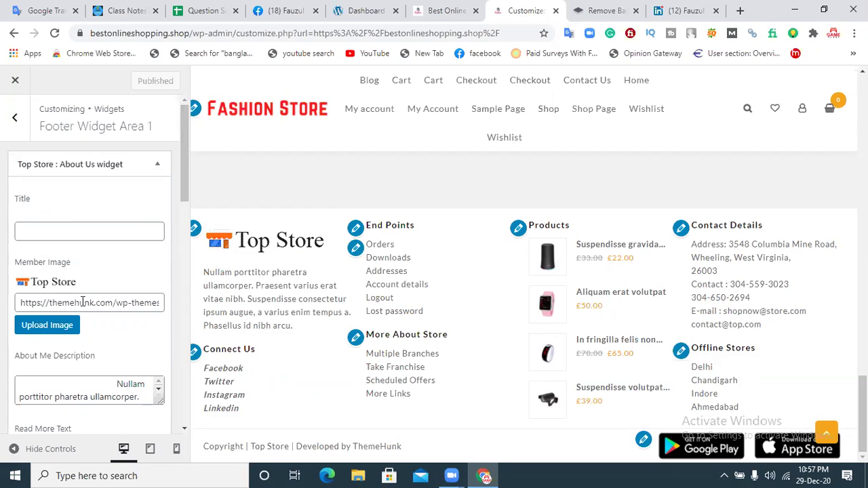
Step: Place the cursor in the Top Store About Us widget's Title field
click(33, 232)
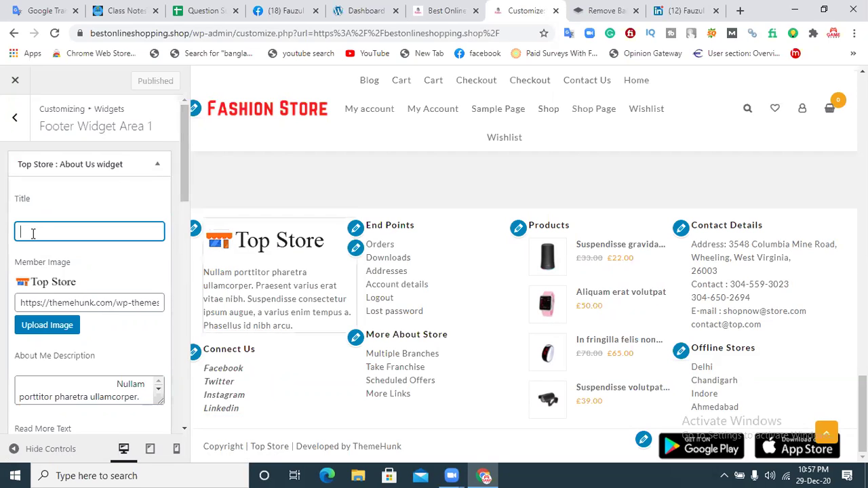
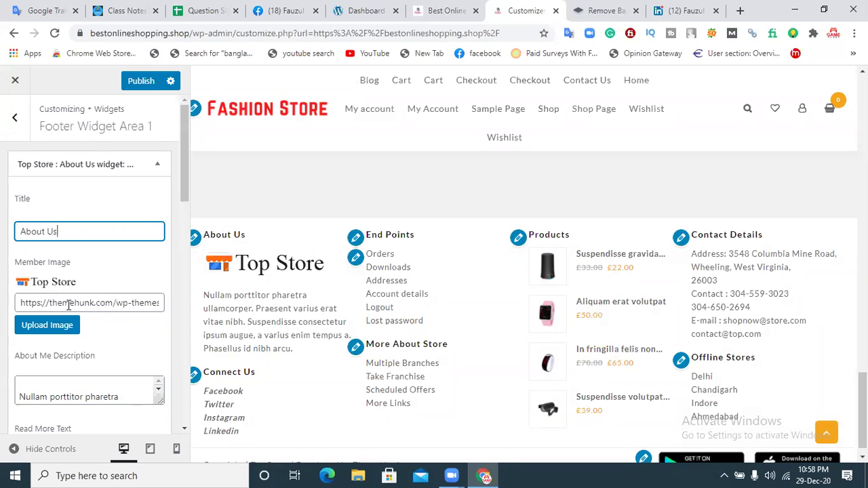
Step: Clear the old image address from the About Us widget's Member Image URL field
click(80, 302)
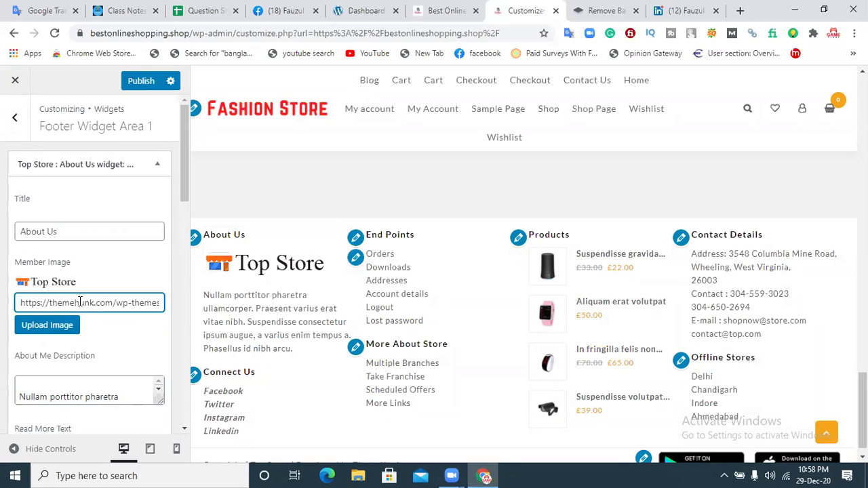
triple_click(80, 303)
key(BackSpace)
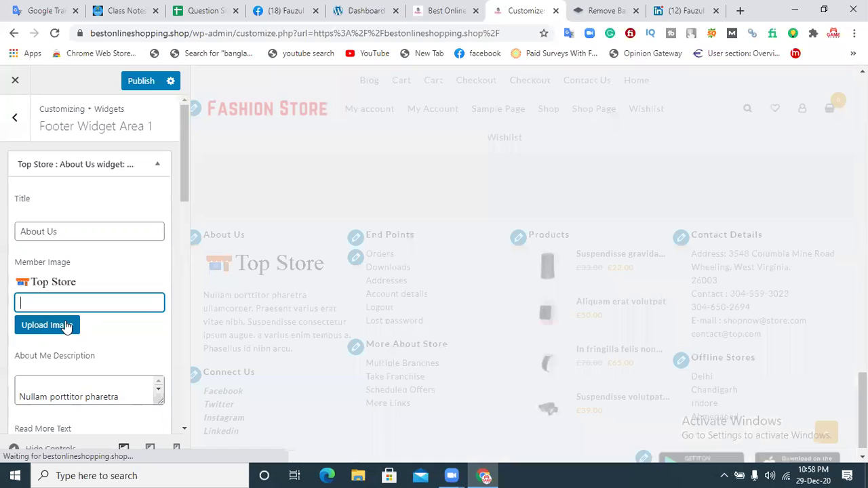
Step: Insert Fashion_Store-removebg-preview.png from the Media Library as the member image
click(48, 325)
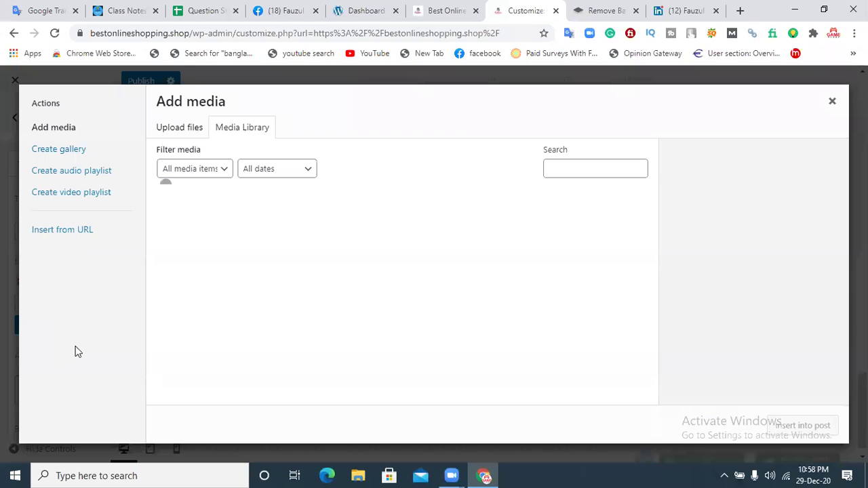
click(174, 133)
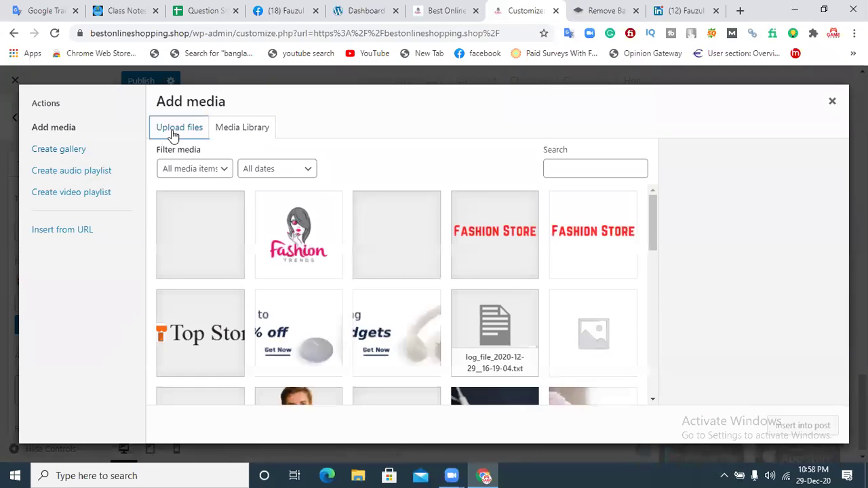
click(251, 129)
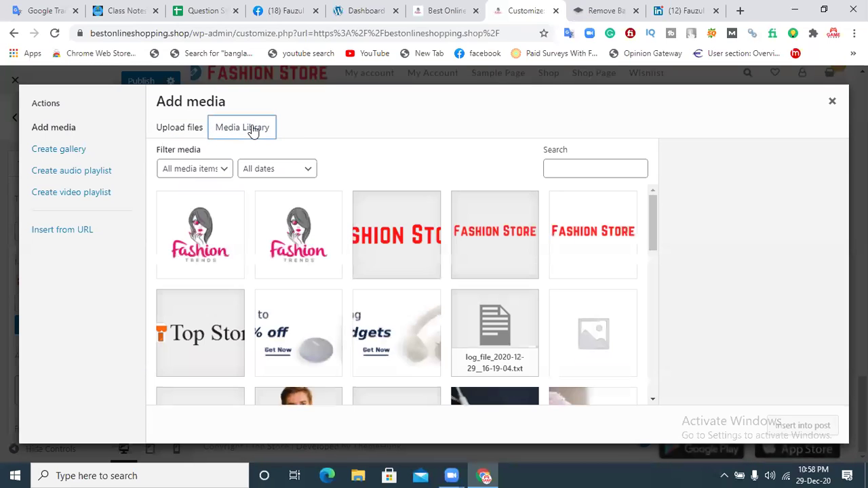
click(392, 246)
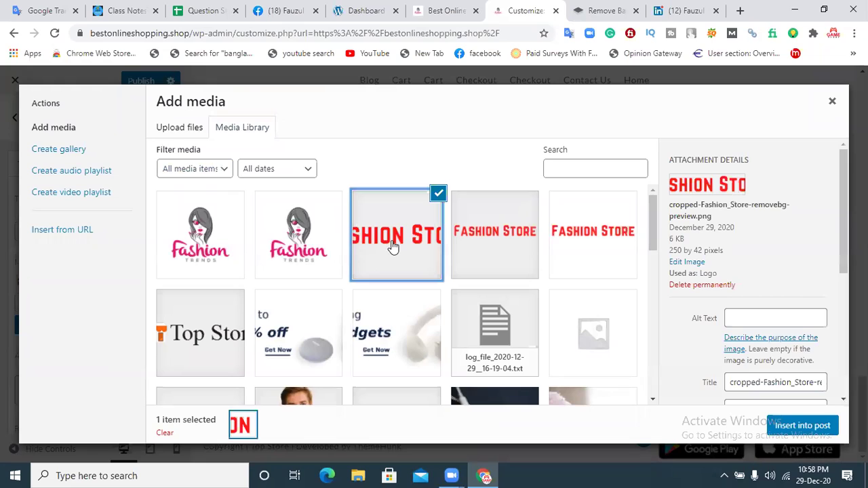
click(493, 242)
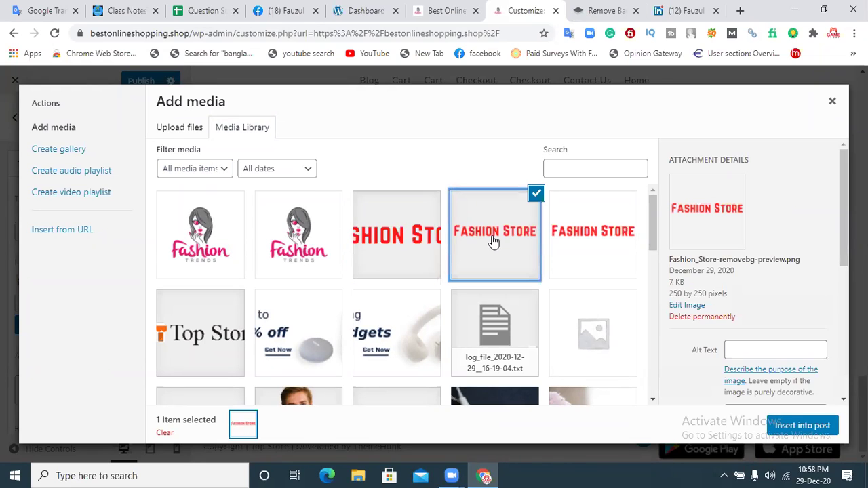
click(801, 426)
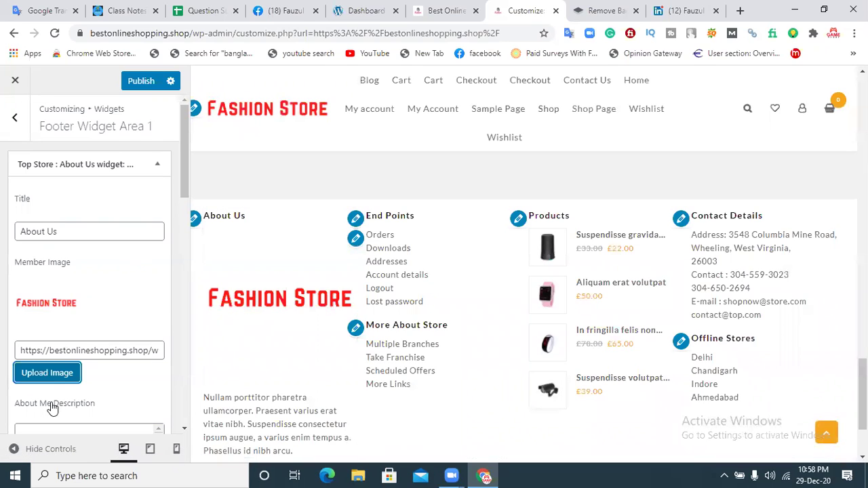
Step: Reopen the media picker to look at the library, then close it without changes
click(47, 373)
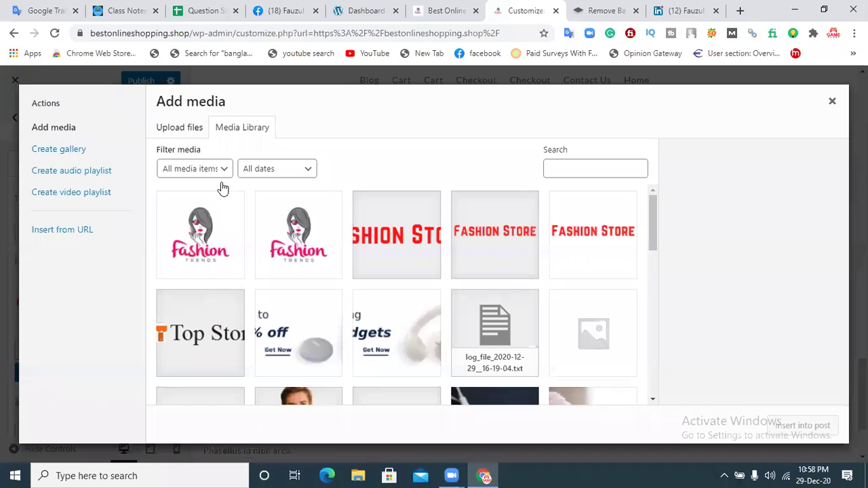
click(180, 129)
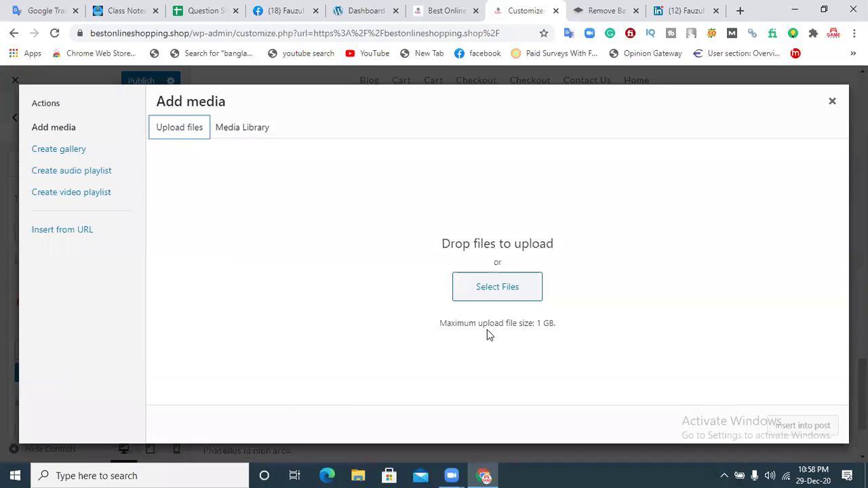
click(262, 130)
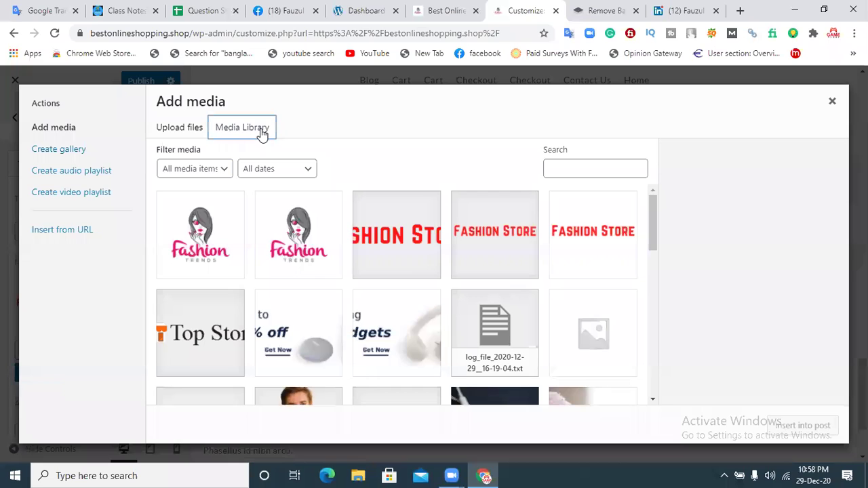
click(832, 102)
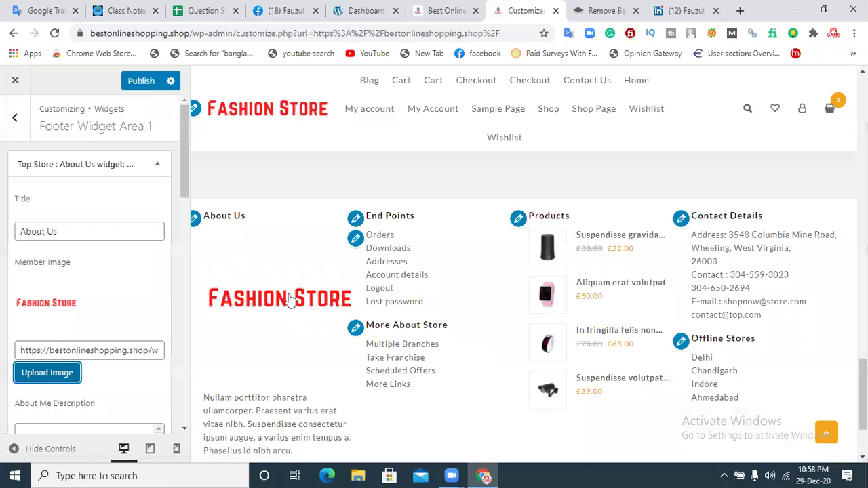
Step: Scroll the About Us widget form down to the social icon fields
drag(184, 193, 181, 246)
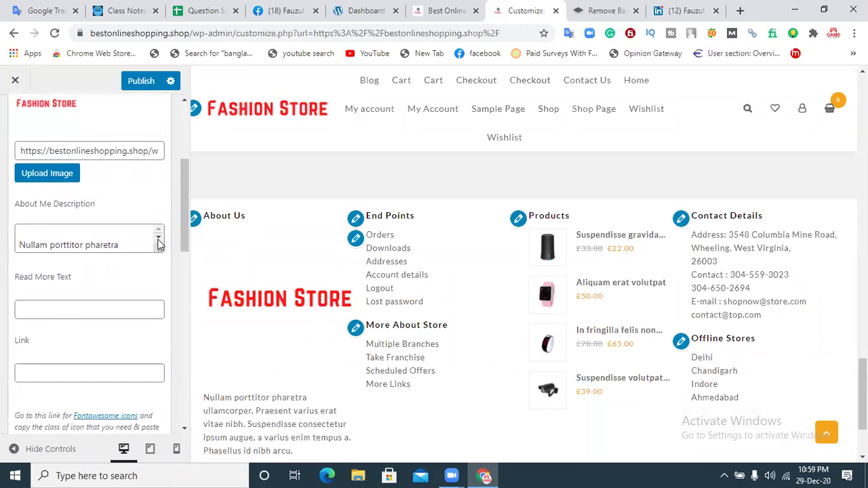
click(158, 244)
click(160, 233)
click(160, 233)
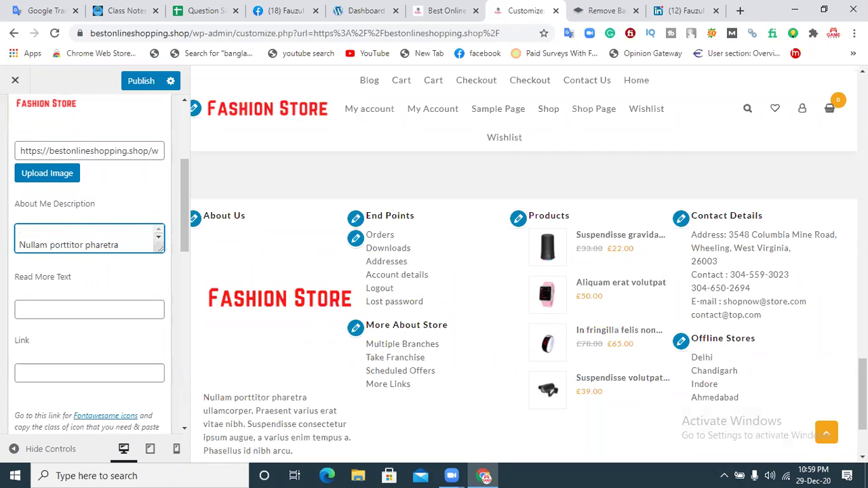
drag(862, 395, 863, 405)
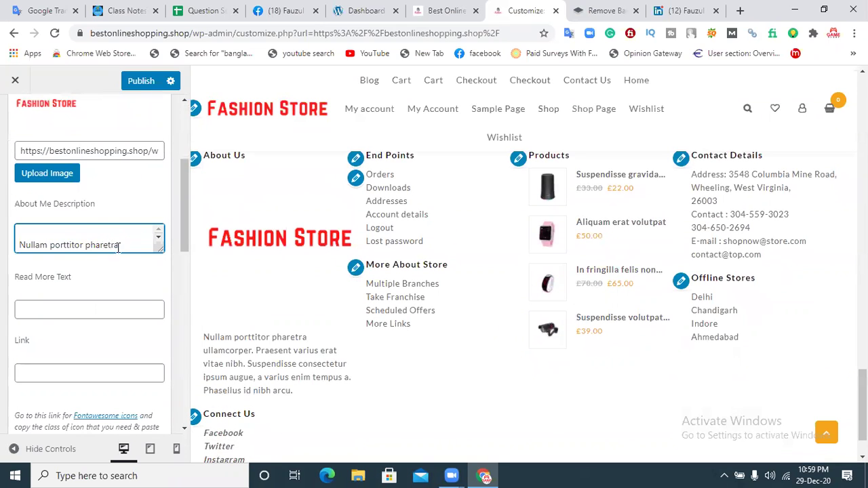
click(188, 234)
drag(184, 235, 183, 276)
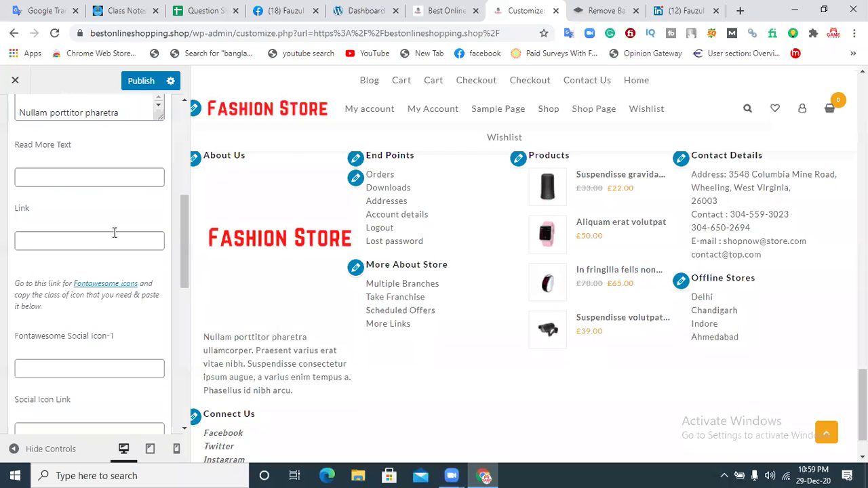
drag(180, 246, 179, 294)
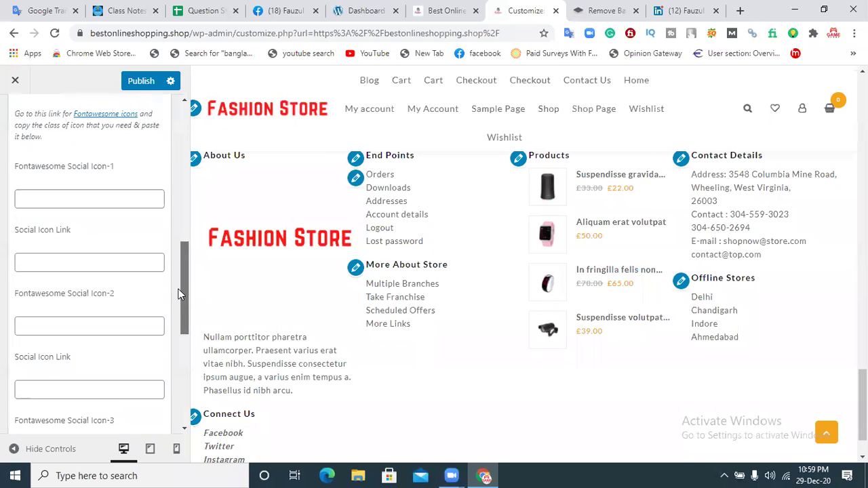
click(45, 259)
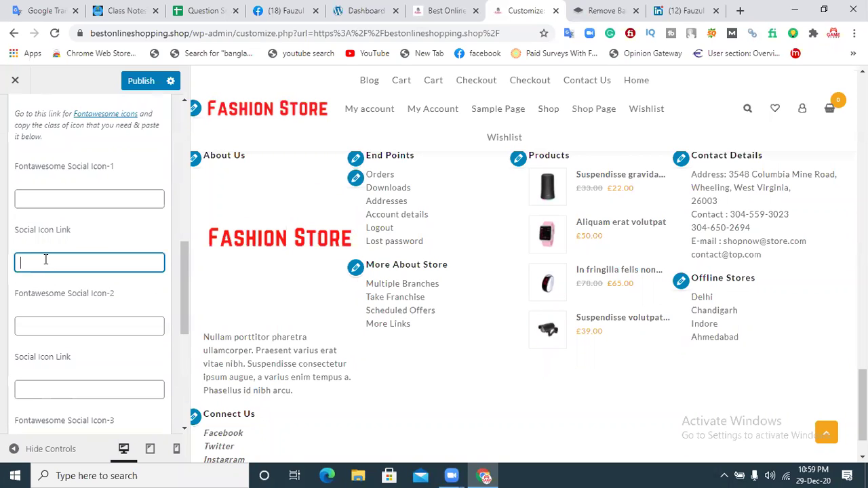
click(44, 194)
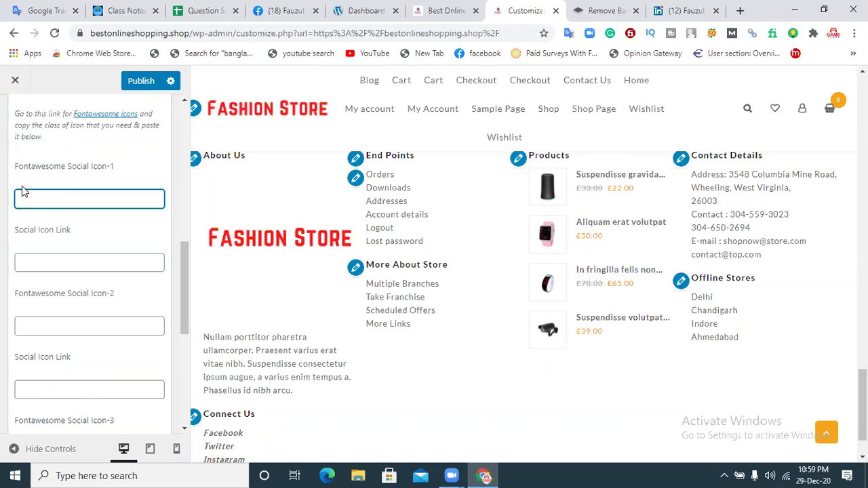
click(39, 260)
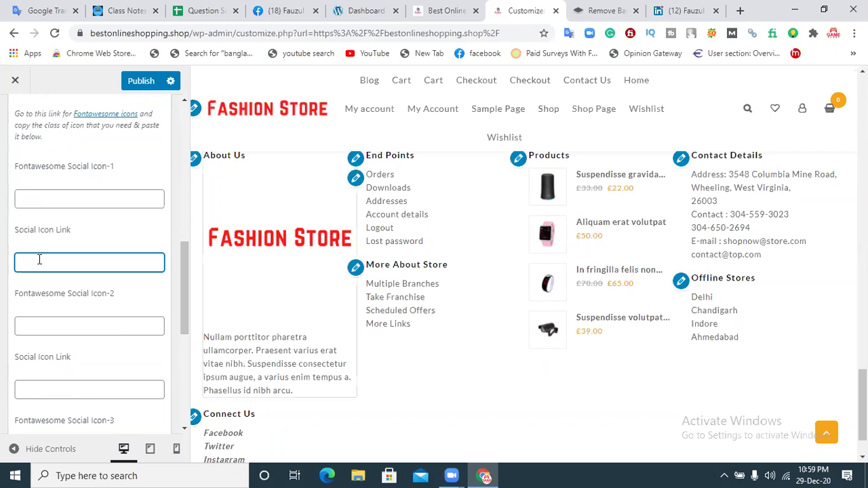
click(39, 329)
click(38, 391)
Step: Enter Facebook as Social Icon-1 and paste the copied Facebook profile link
click(31, 201)
text(Faceboo)
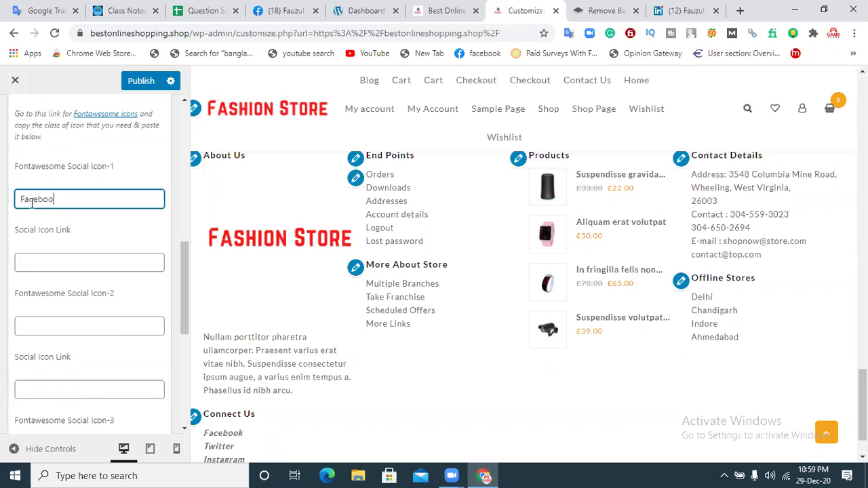
text(k)
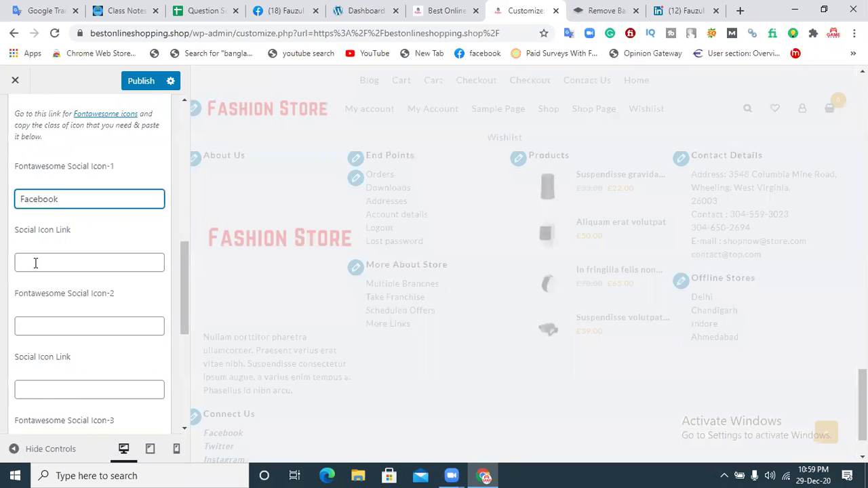
click(35, 263)
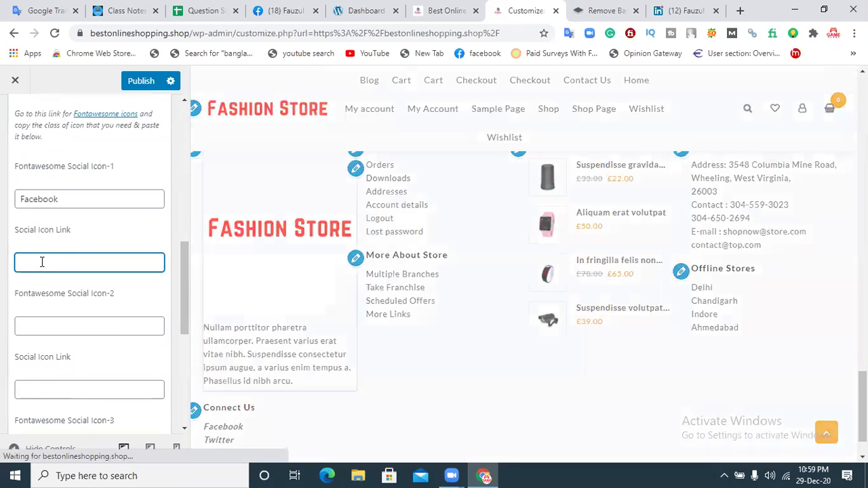
click(278, 15)
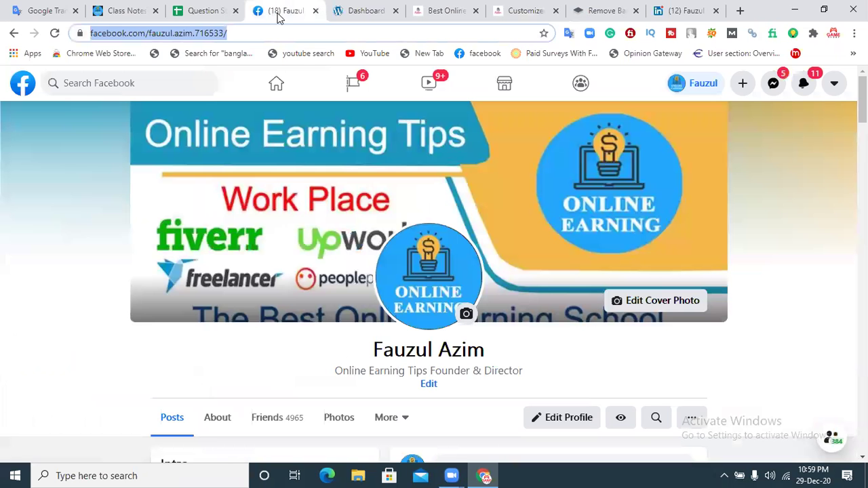
click(520, 10)
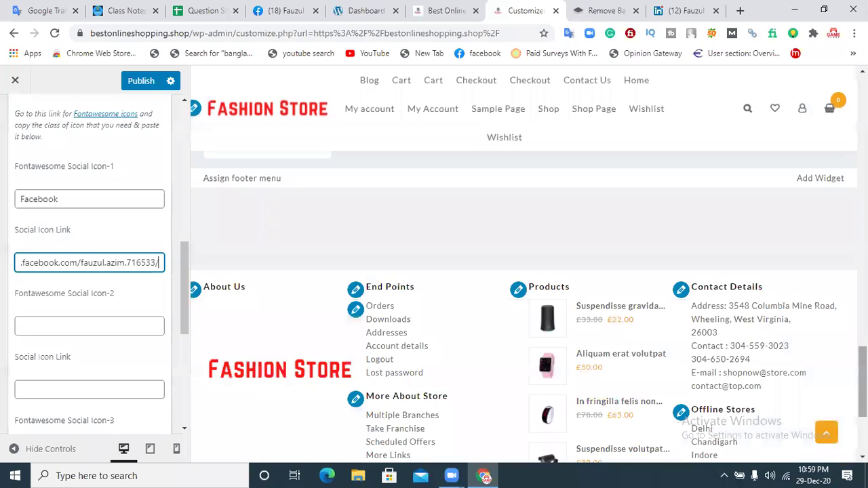
Step: Publish the About Us widget changes, then scroll back to the top of the form
drag(862, 381, 862, 406)
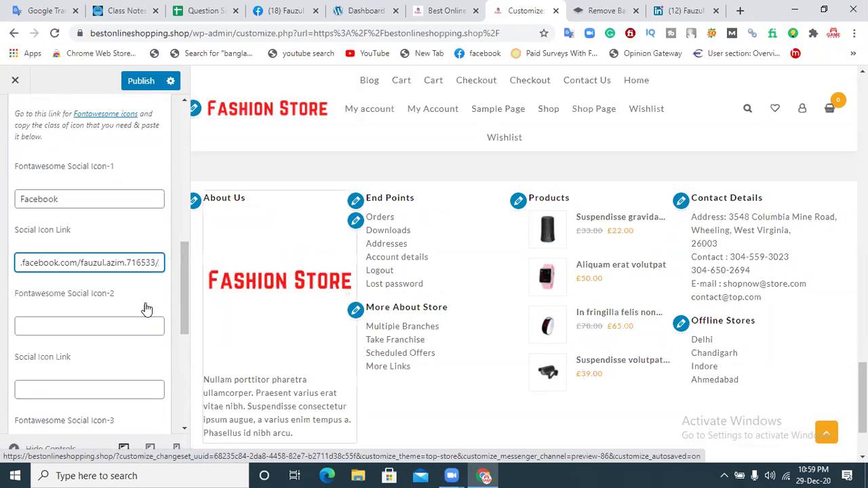
drag(183, 262, 177, 360)
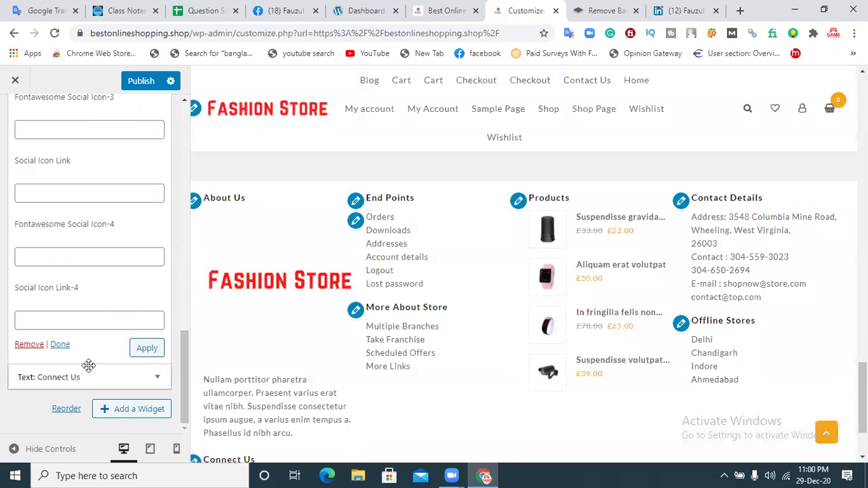
click(144, 83)
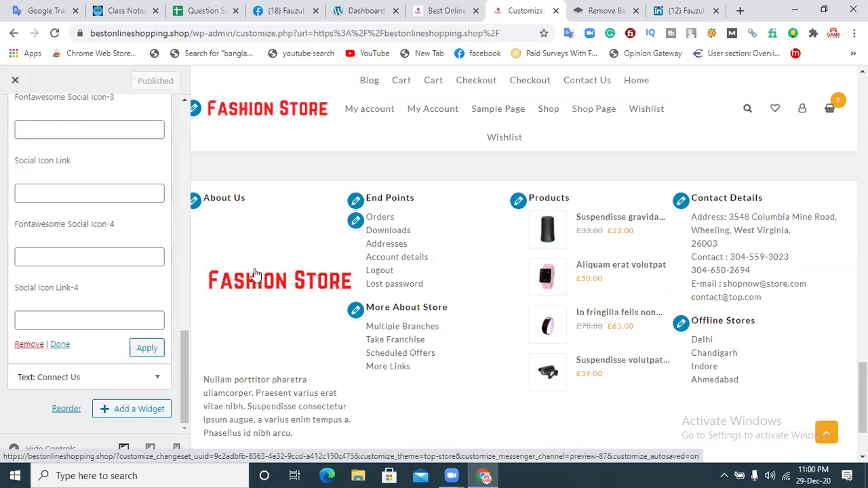
drag(187, 357, 180, 109)
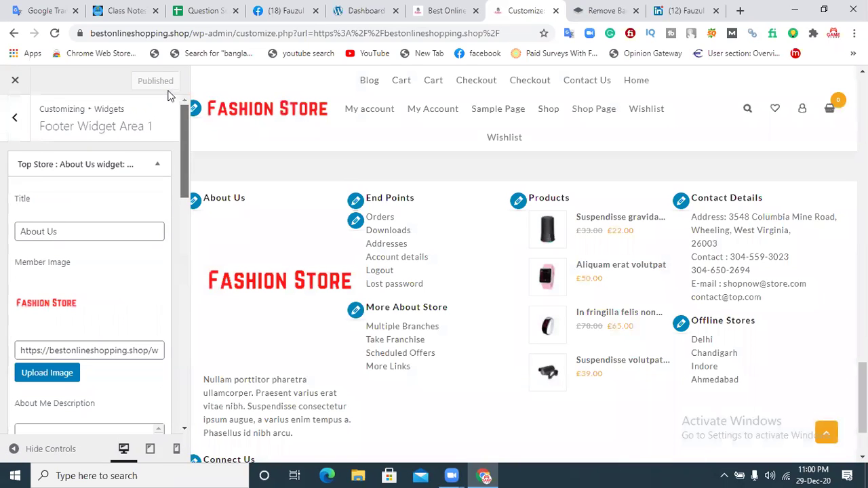
Step: In Footer Widget Area 2, keep 'end points' as the End Points widget's menu
click(14, 117)
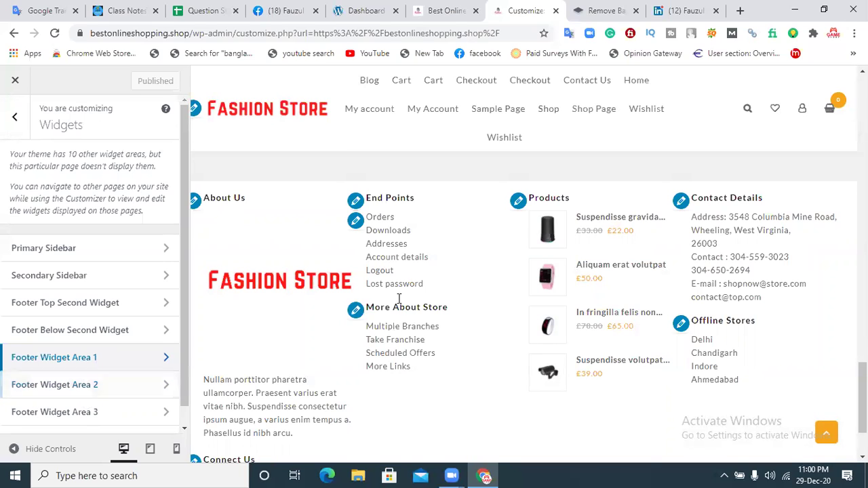
click(125, 382)
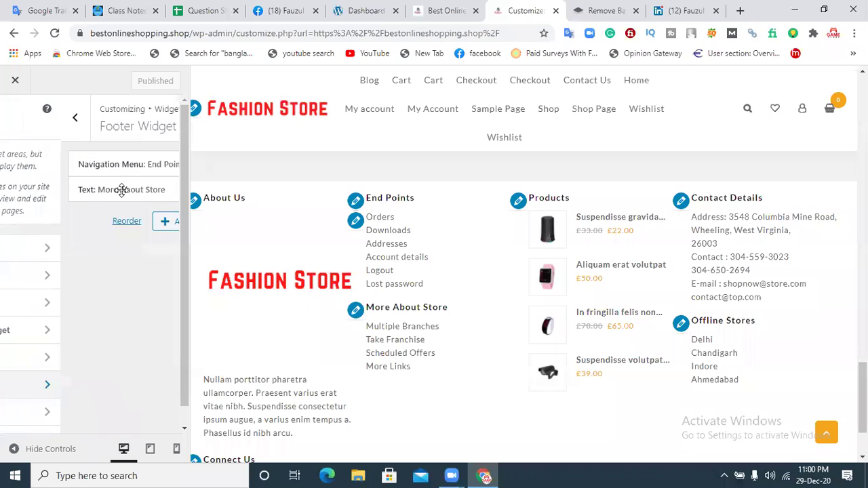
click(120, 168)
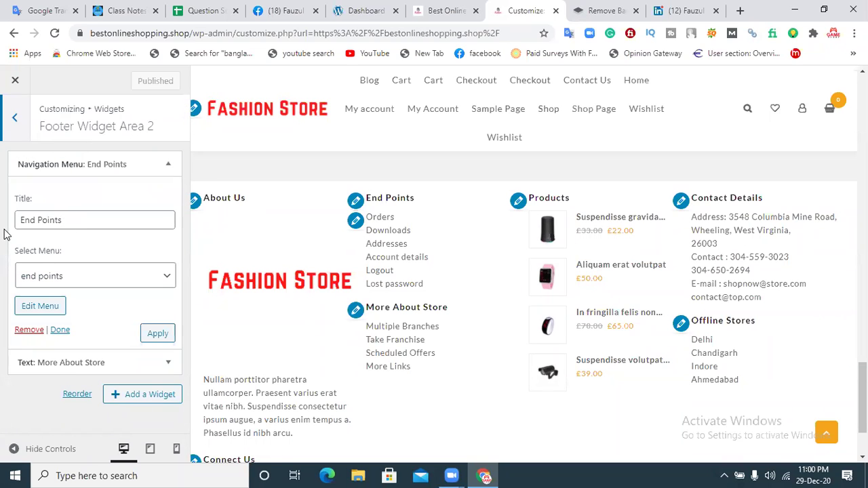
click(80, 282)
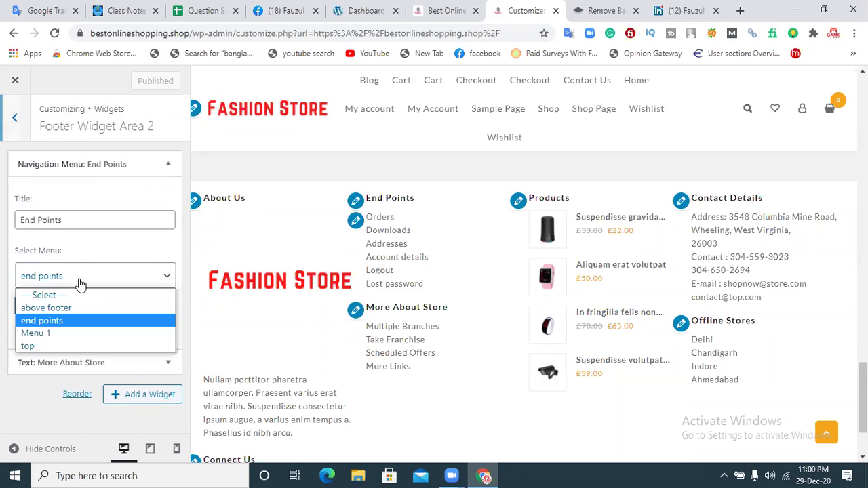
click(83, 282)
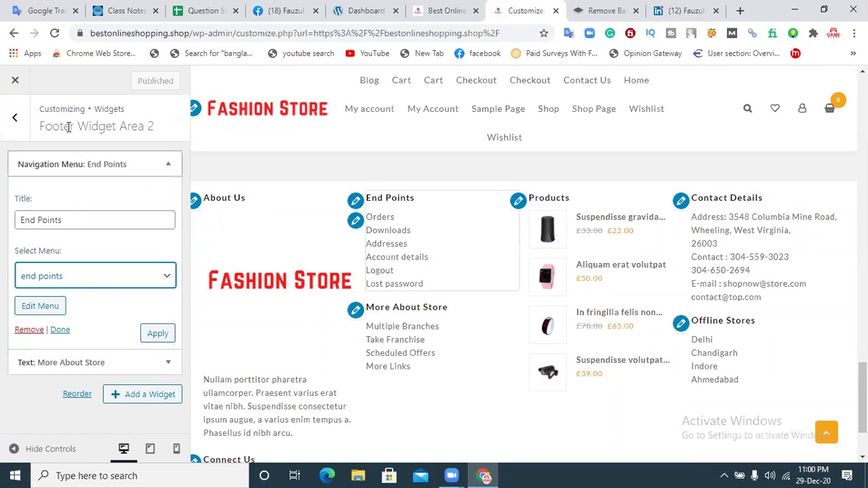
click(15, 118)
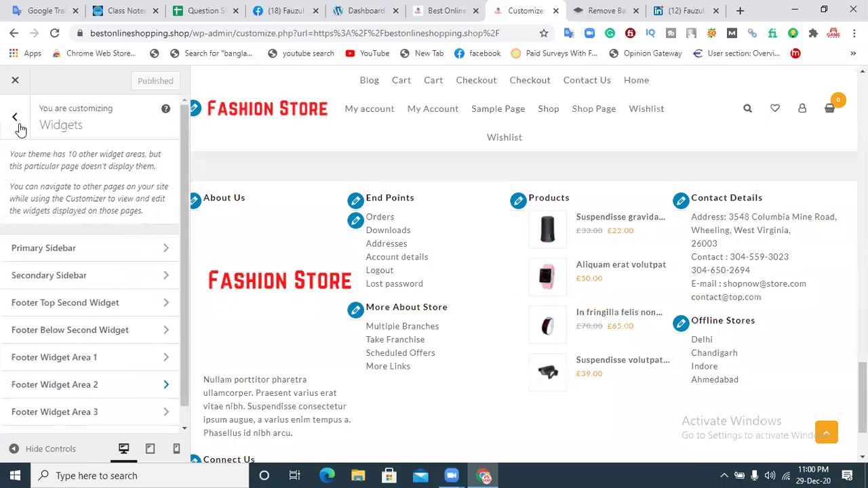
click(94, 414)
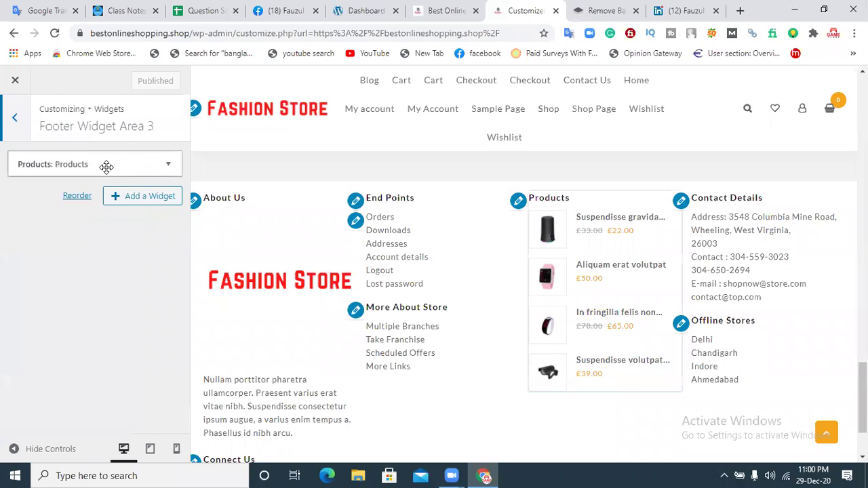
click(107, 164)
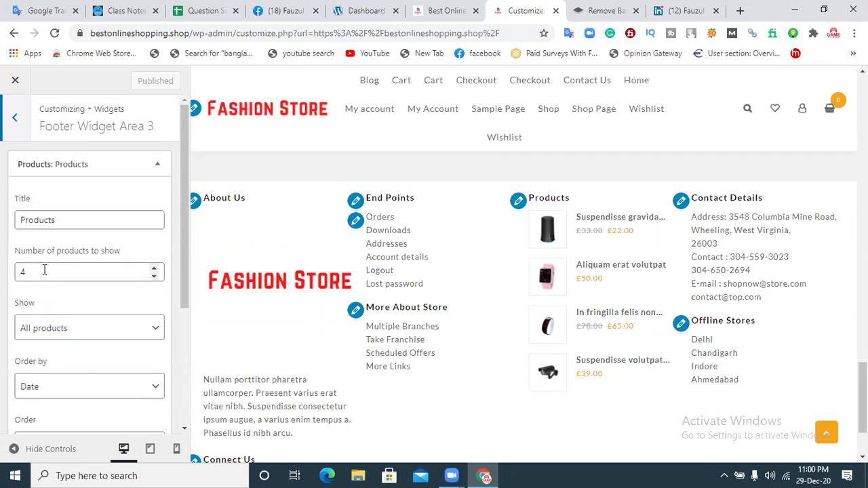
drag(185, 206, 183, 151)
click(27, 127)
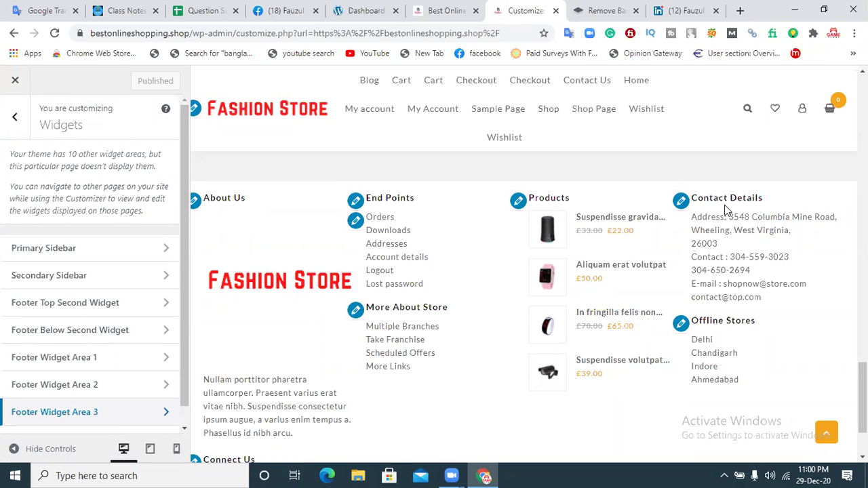
scroll(185, 391, down, 1)
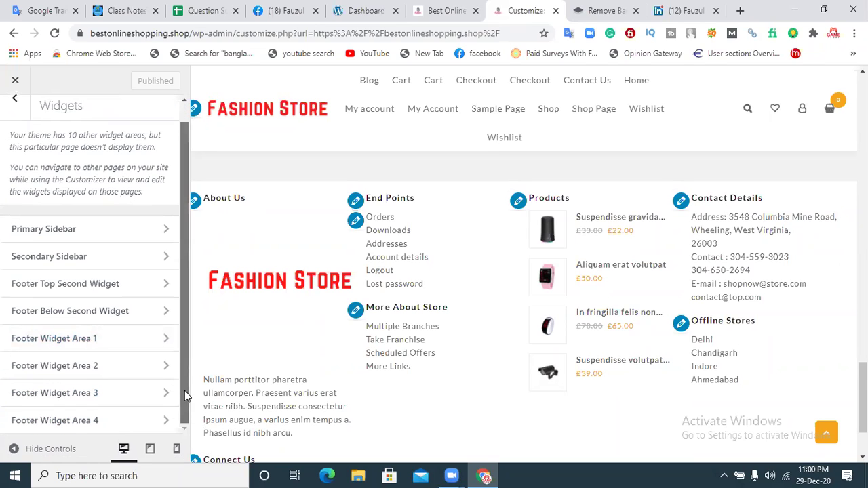
Step: Replace the street address in the Contact Details HTML widget with the new address
click(122, 423)
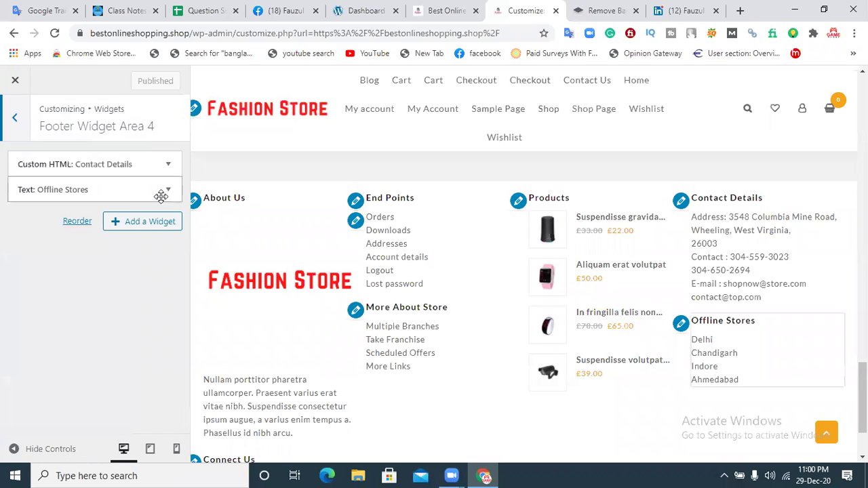
click(152, 164)
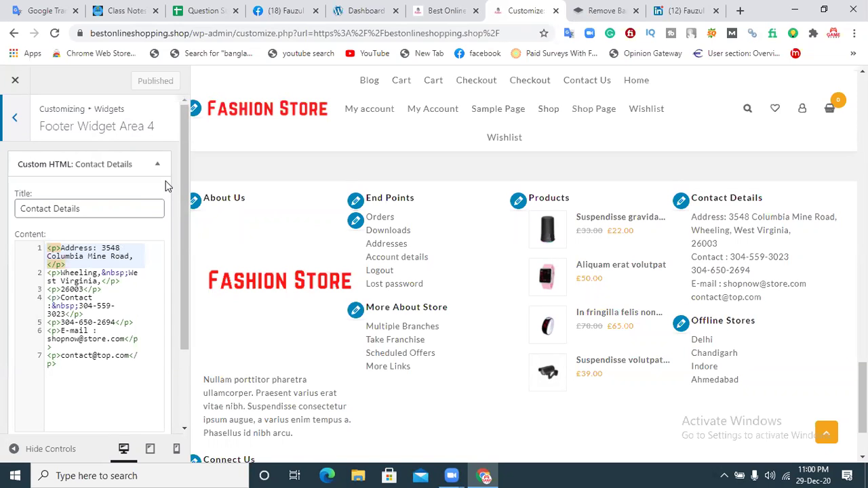
drag(182, 159, 180, 202)
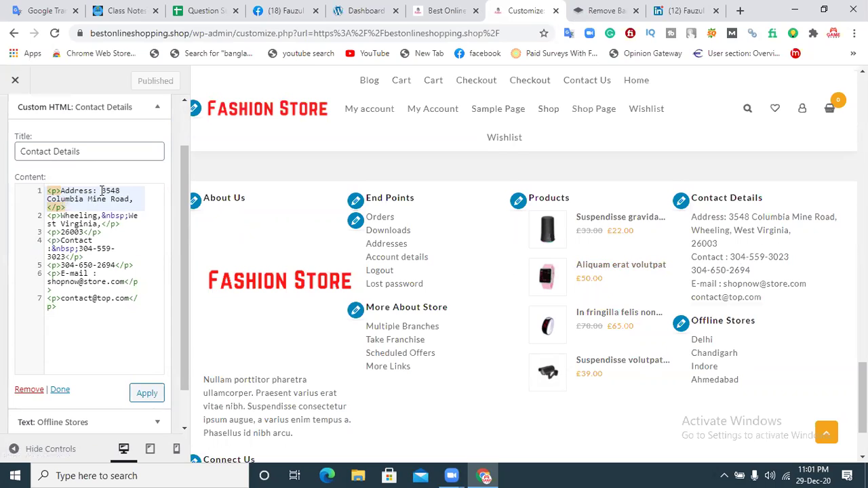
drag(102, 190, 125, 197)
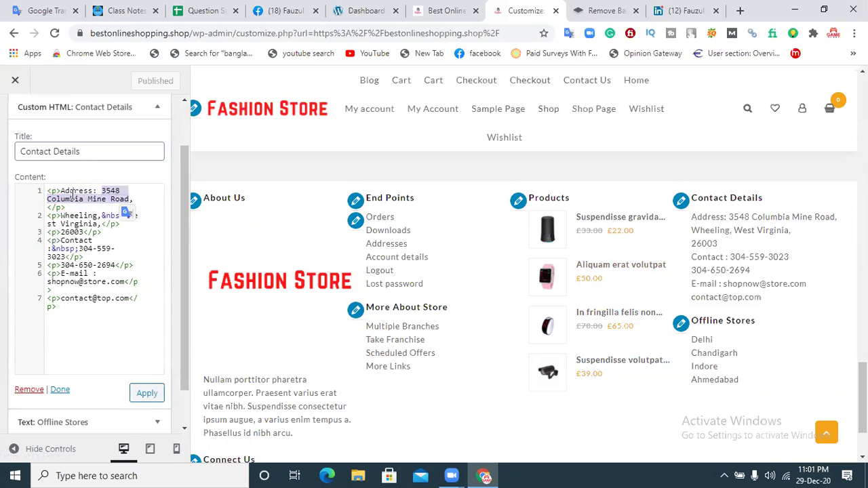
key(BackSpace)
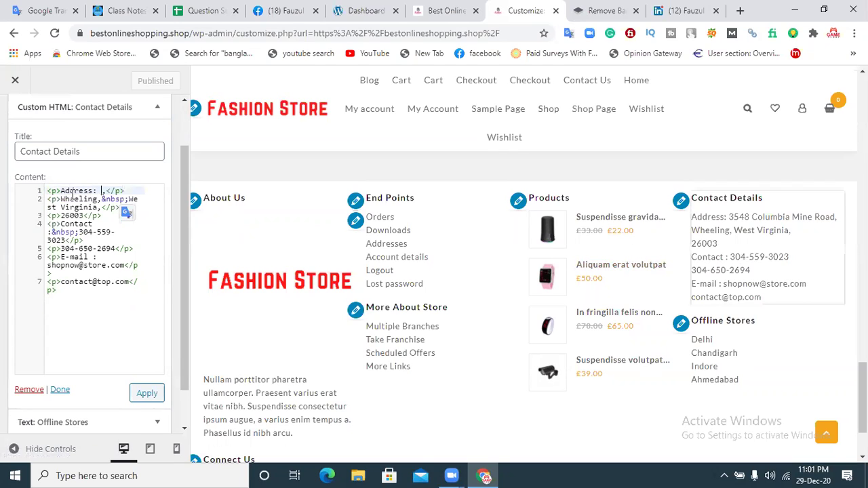
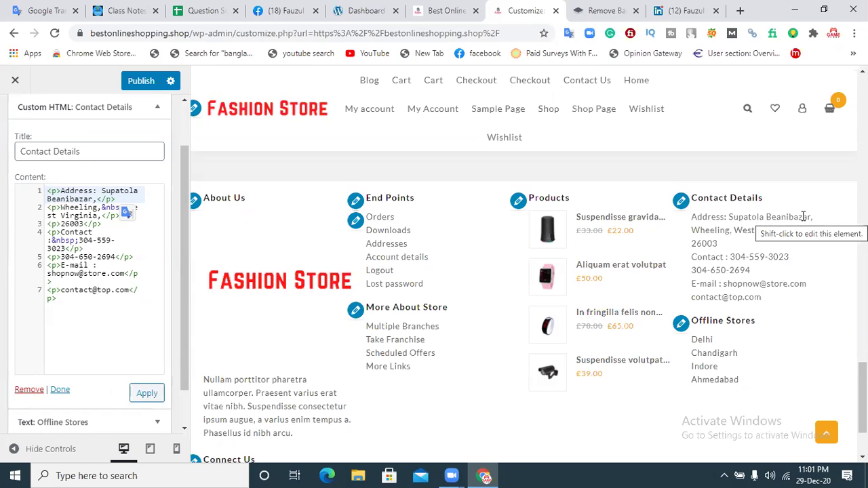
Step: Replace the contact phone number with the new one and publish the footer
click(148, 250)
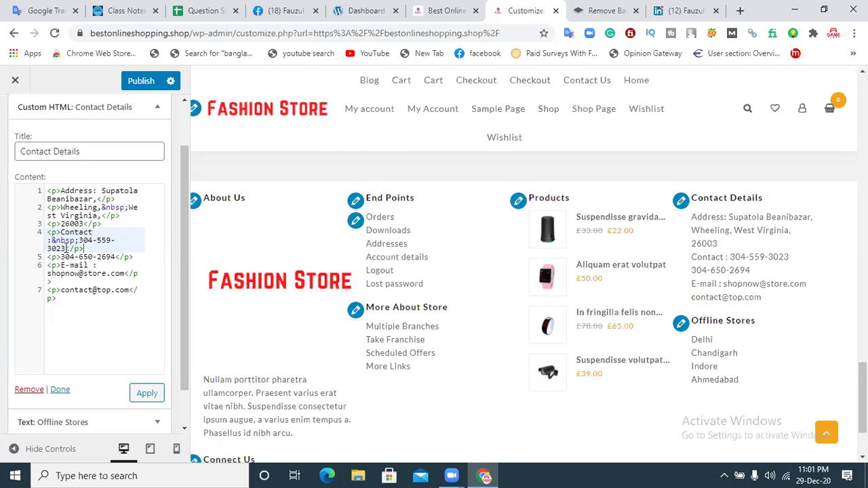
mouse_move(80, 240)
mouse_down()
mouse_move(108, 240)
mouse_move(73, 248)
mouse_up()
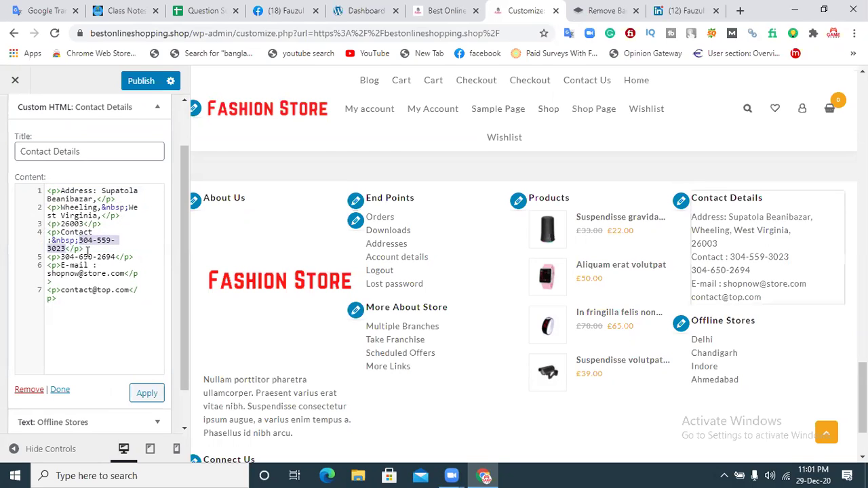
key(BackSpace)
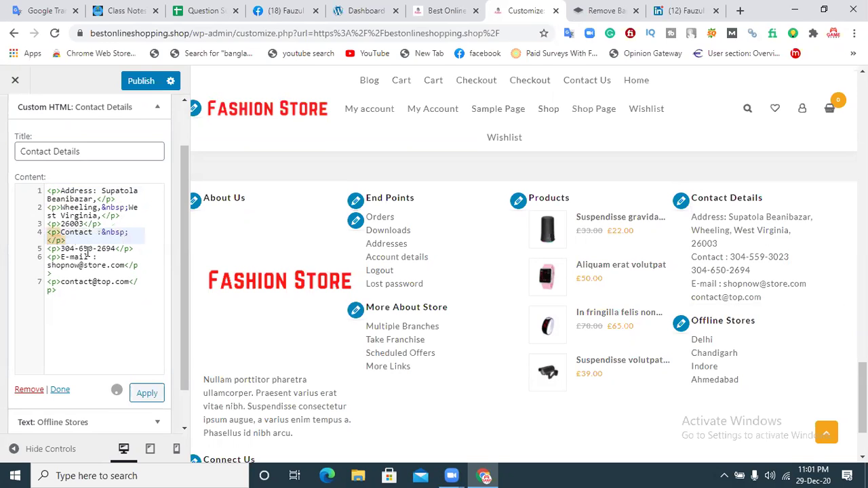
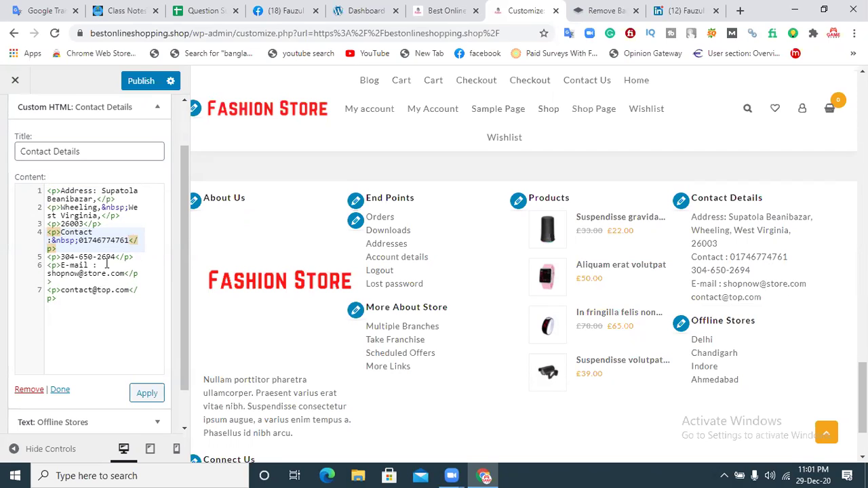
click(142, 81)
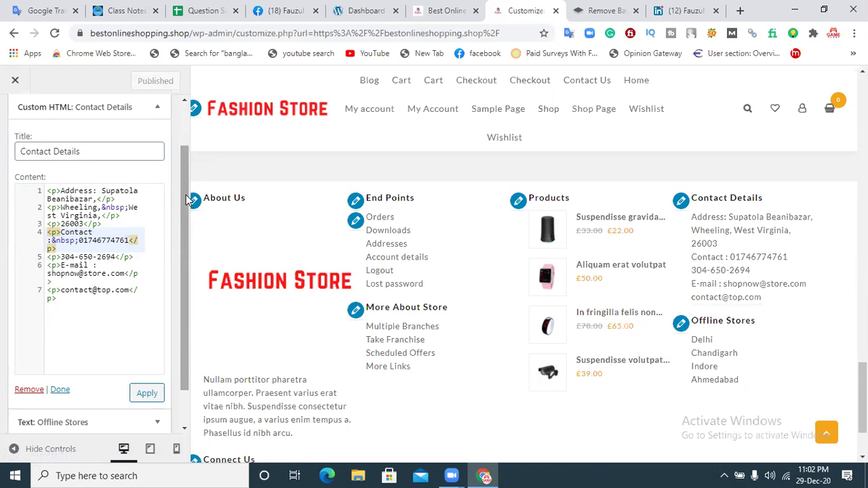
scroll(186, 203, up, 2)
Step: Review the Offline Stores list (Delhi, Chandigarh, Indore, Ahmedabad) unchanged, then back out to the main menu
click(17, 121)
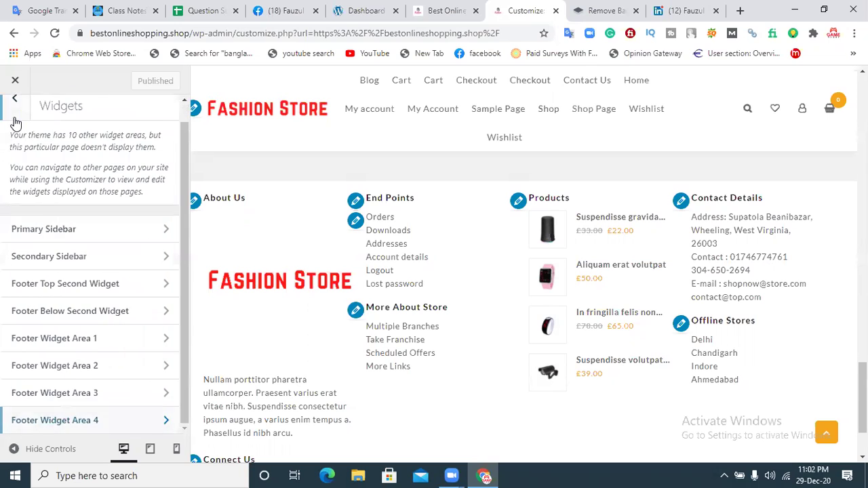
click(105, 420)
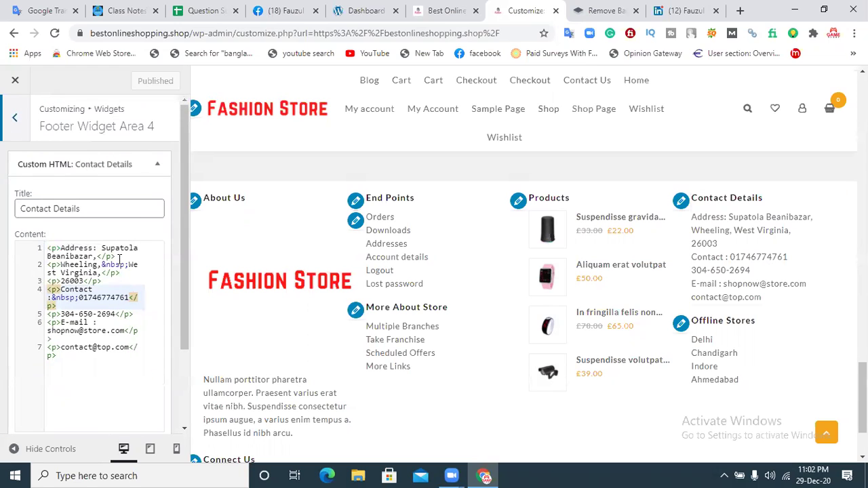
click(140, 165)
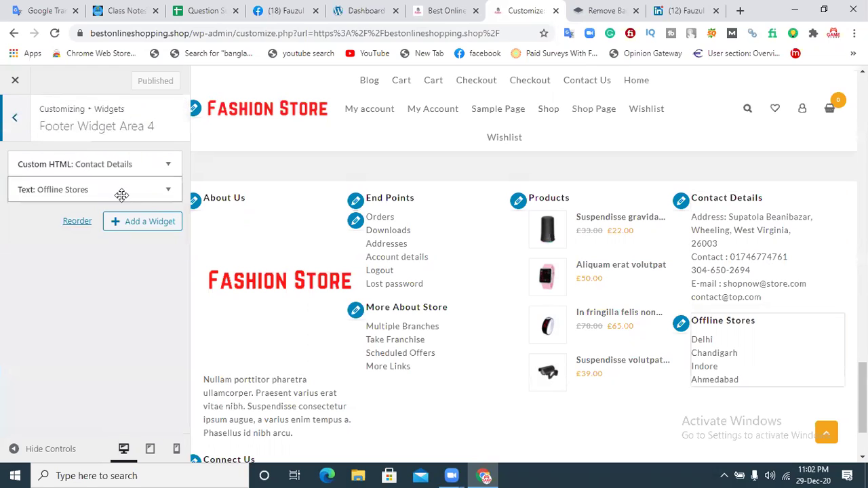
click(56, 190)
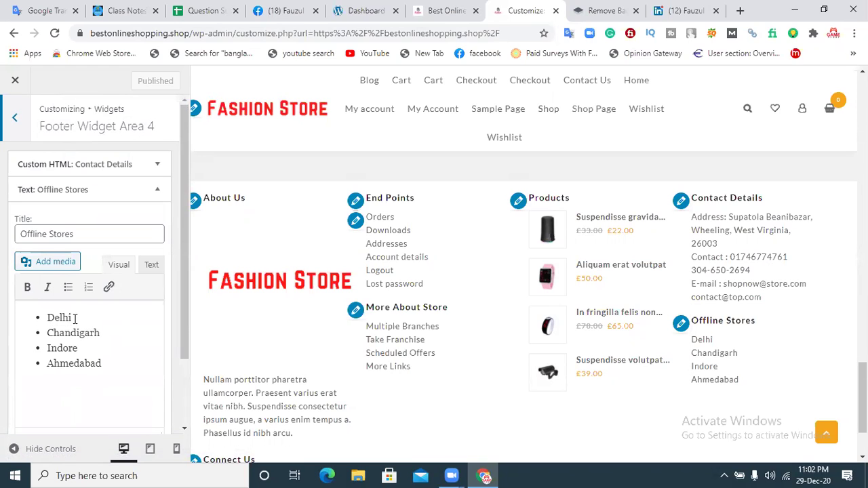
double_click(49, 317)
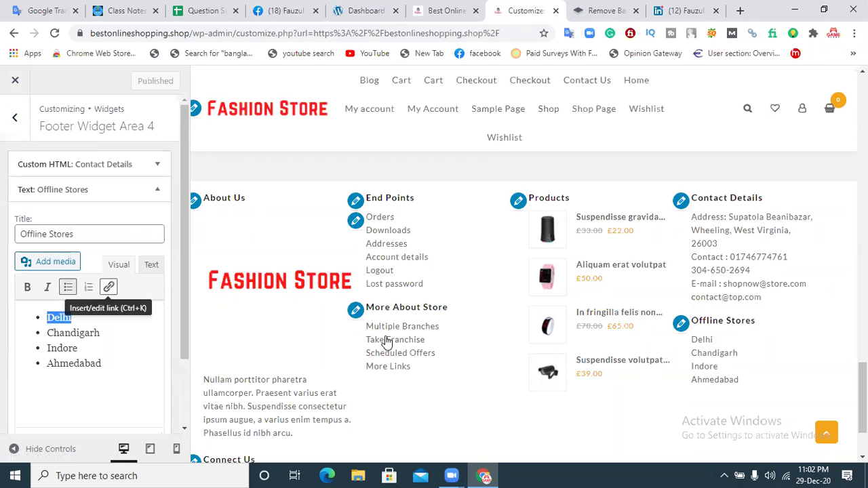
click(11, 119)
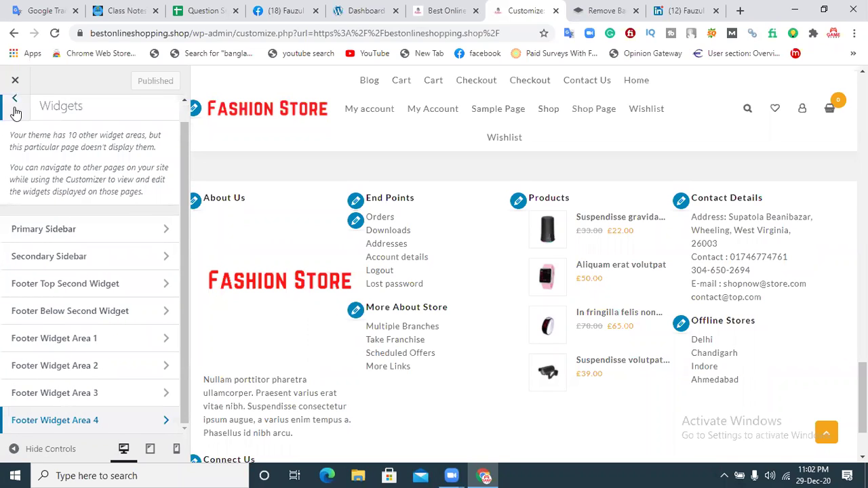
drag(188, 204, 188, 111)
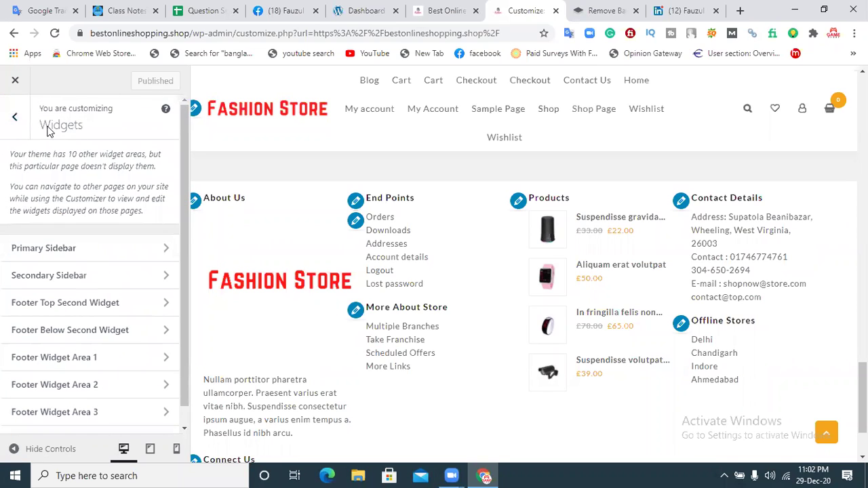
click(14, 116)
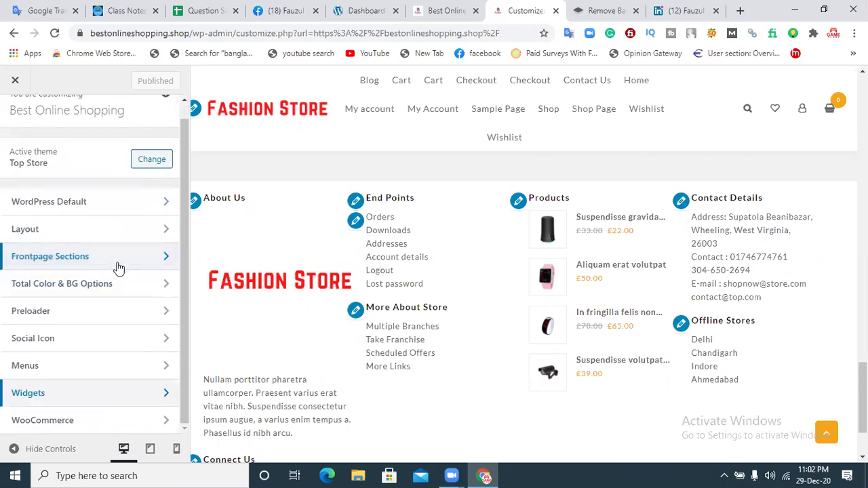
Step: Glance at Frontpage Sections, then open Layout > Footer > Below Footer
click(88, 259)
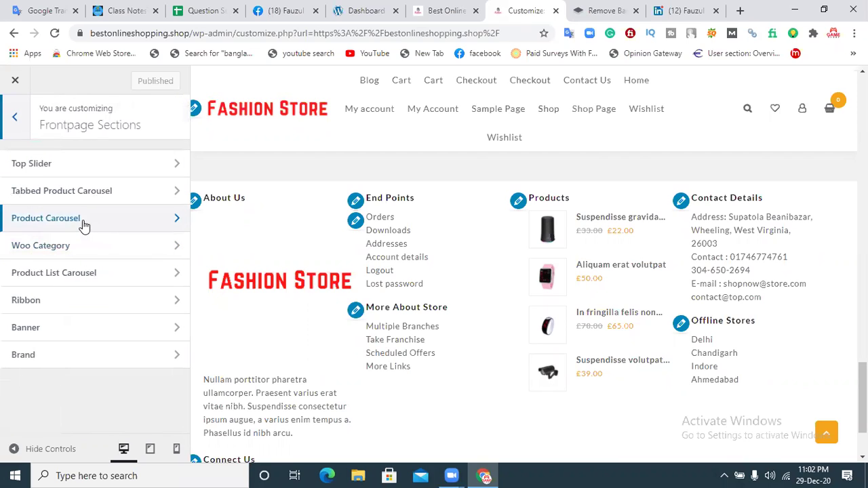
click(18, 119)
click(21, 228)
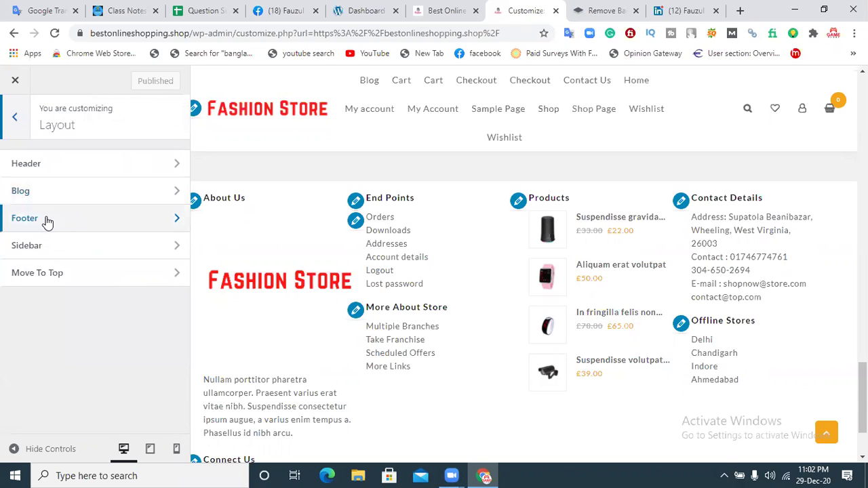
click(47, 221)
click(55, 222)
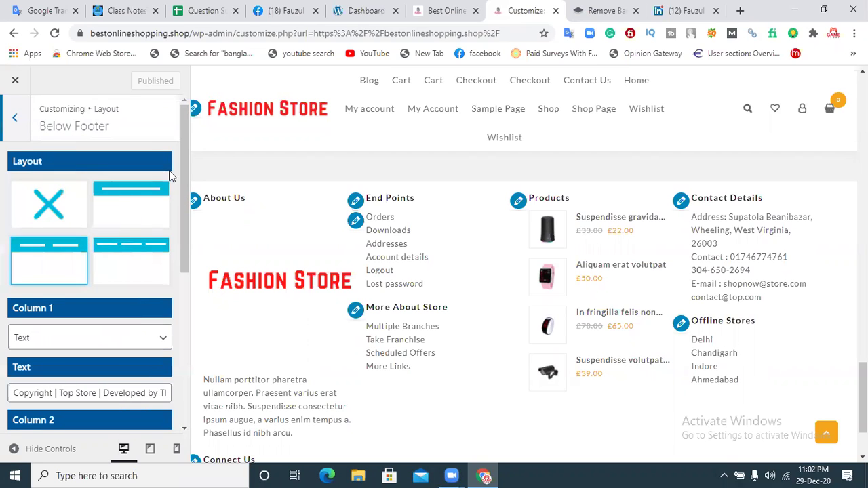
mouse_move(184, 161)
mouse_down()
mouse_move(185, 281)
mouse_move(174, 153)
mouse_up()
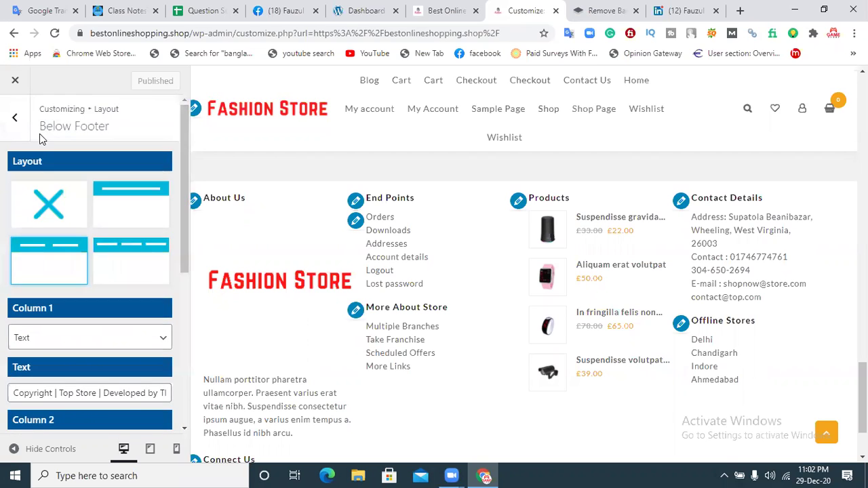
Step: Revisit the Below Footer settings, then go to the Layout > Sidebar settings
click(15, 118)
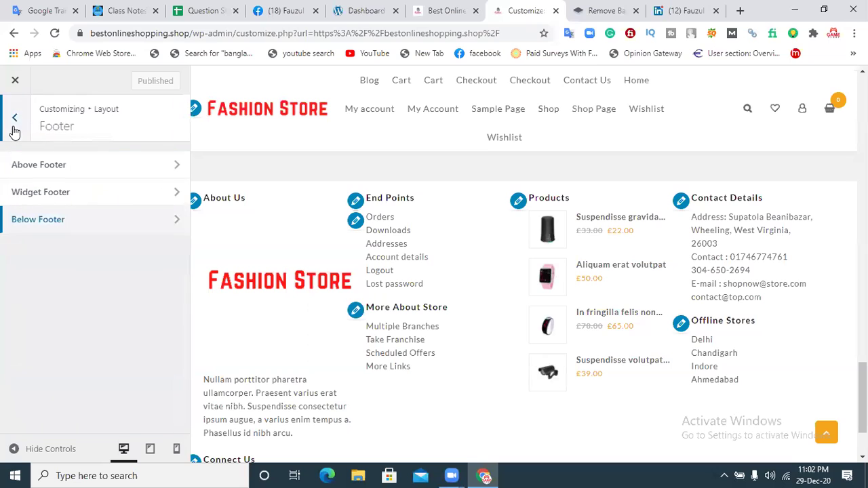
click(55, 227)
drag(186, 141, 149, 87)
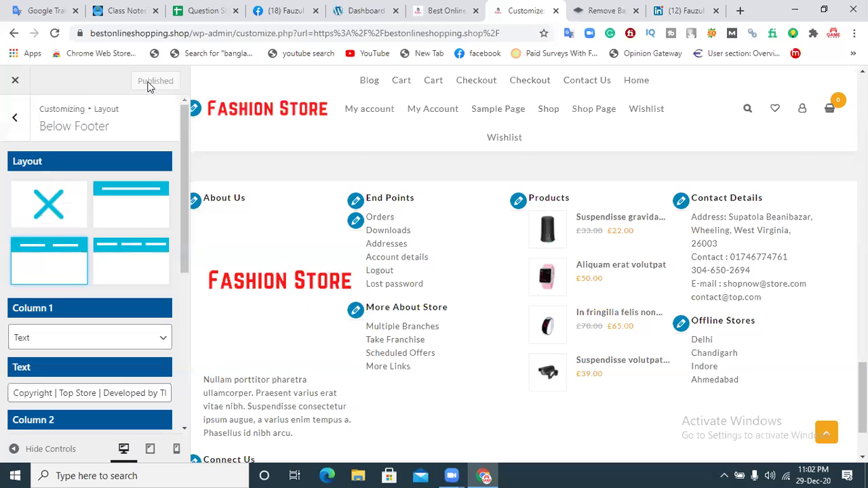
click(15, 117)
click(13, 120)
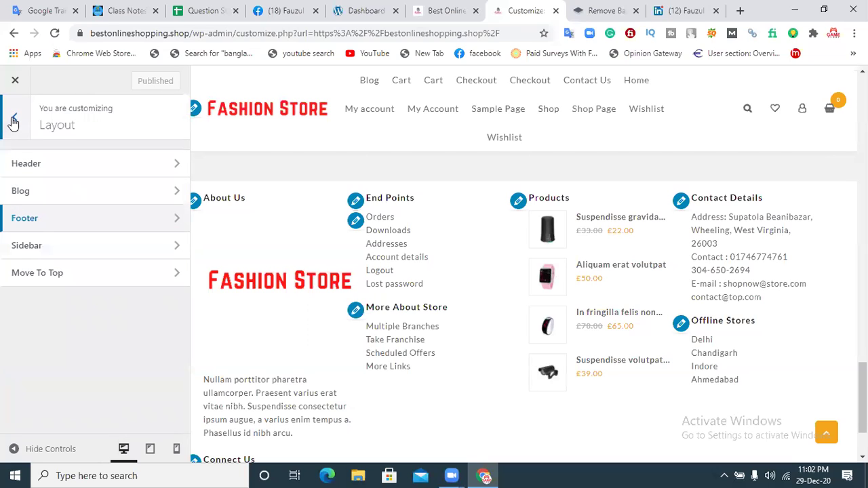
click(36, 247)
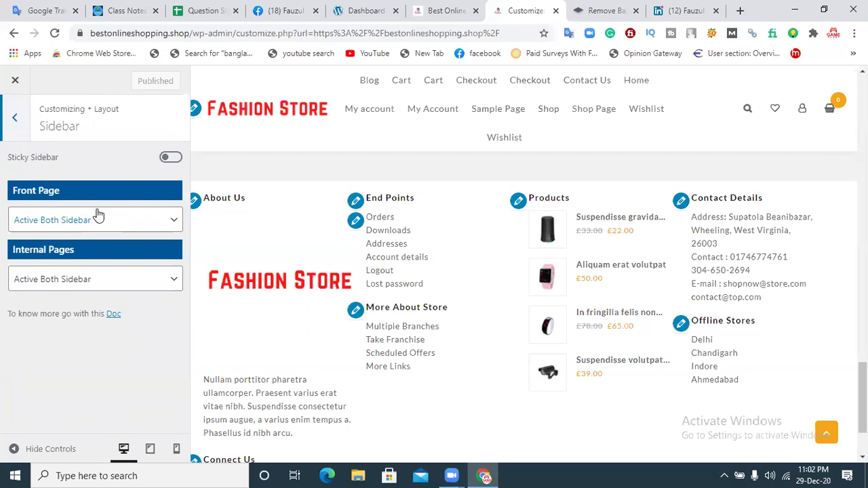
Step: Browse the Move To Top, Above Header and Main Header layout settings
click(17, 122)
click(31, 274)
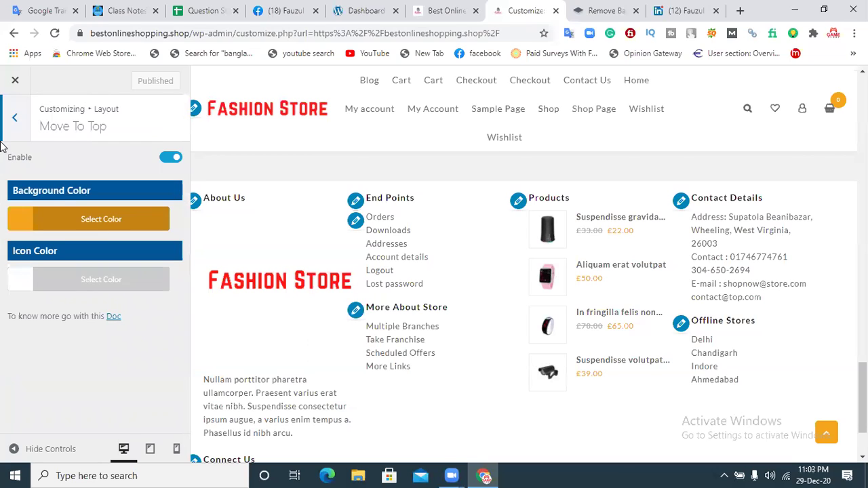
click(15, 118)
click(29, 167)
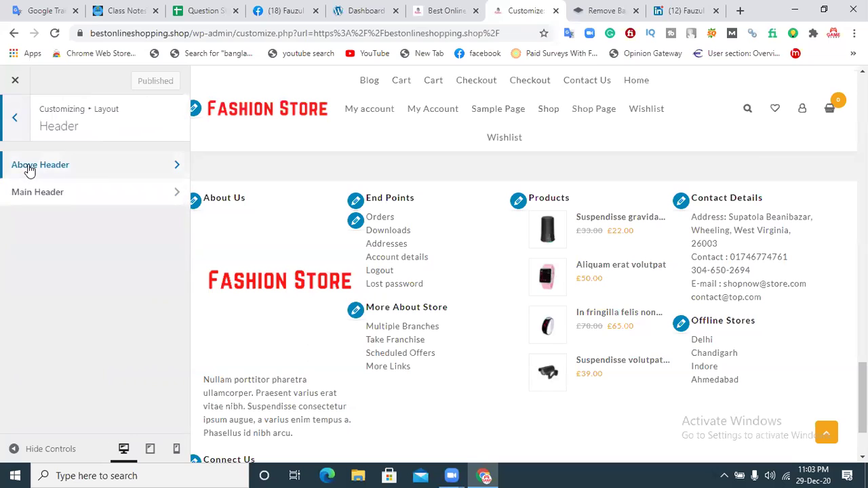
click(29, 169)
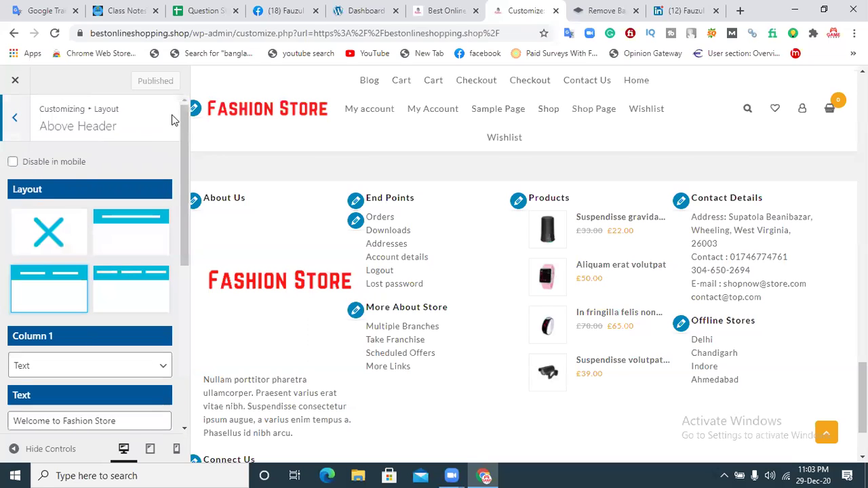
scroll(181, 139, down, 1)
scroll(182, 145, down, 5)
scroll(180, 122, up, 5)
click(17, 121)
click(40, 192)
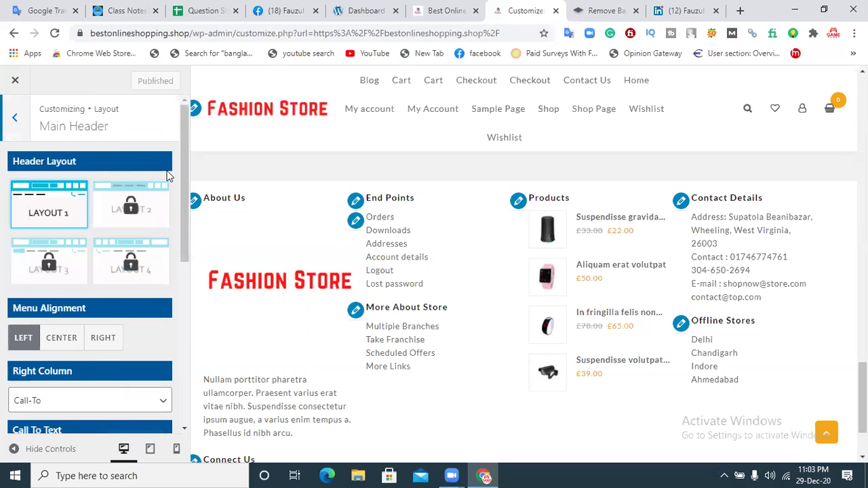
drag(189, 145, 182, 172)
click(14, 117)
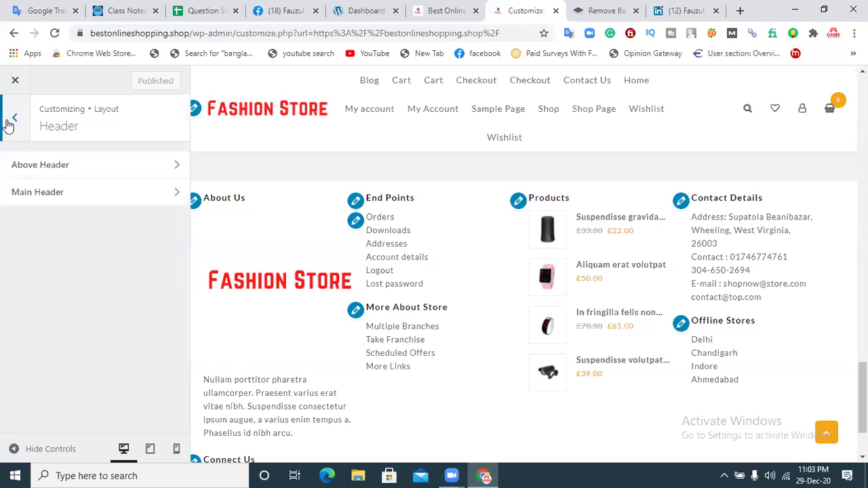
click(15, 120)
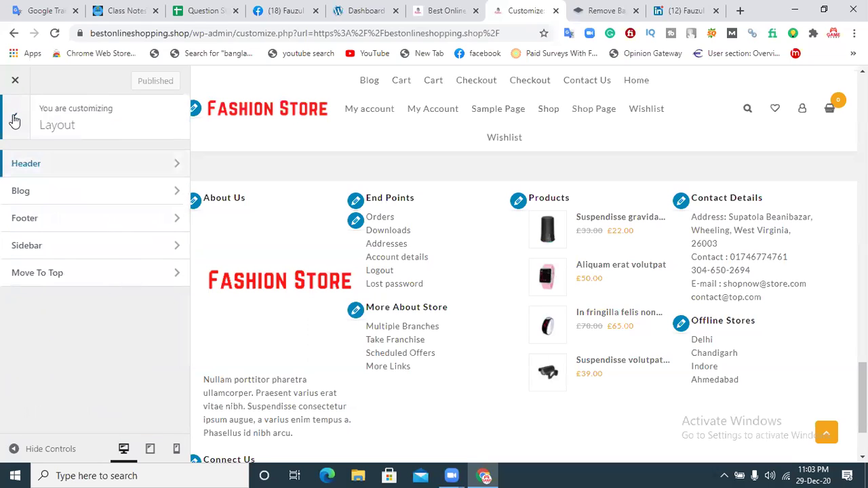
Step: Look through the Blog, Above Footer and Widget Footer settings, ending in Below Footer
click(38, 188)
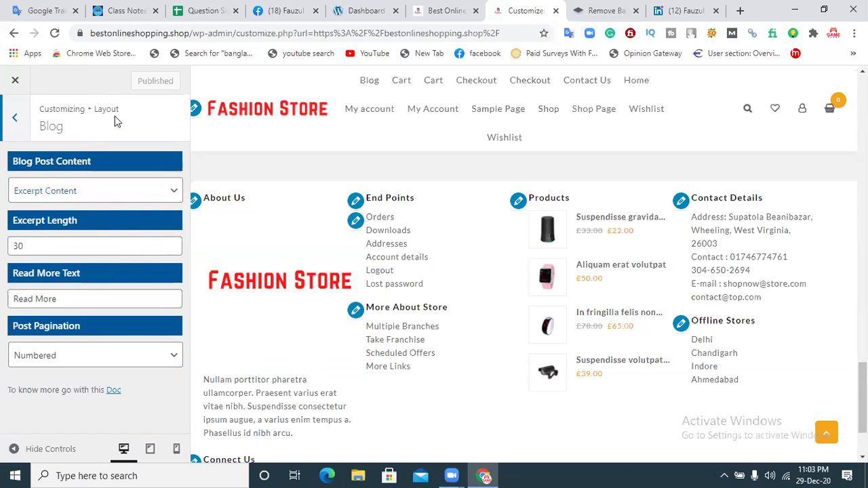
click(11, 124)
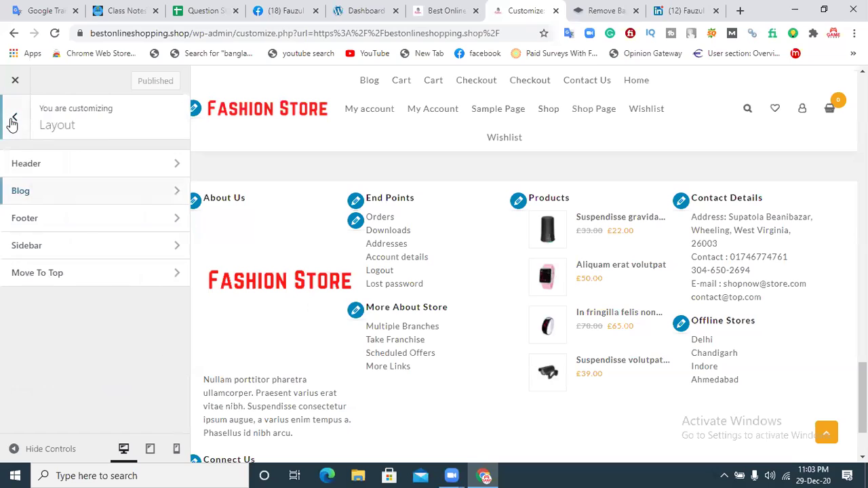
click(53, 226)
click(71, 166)
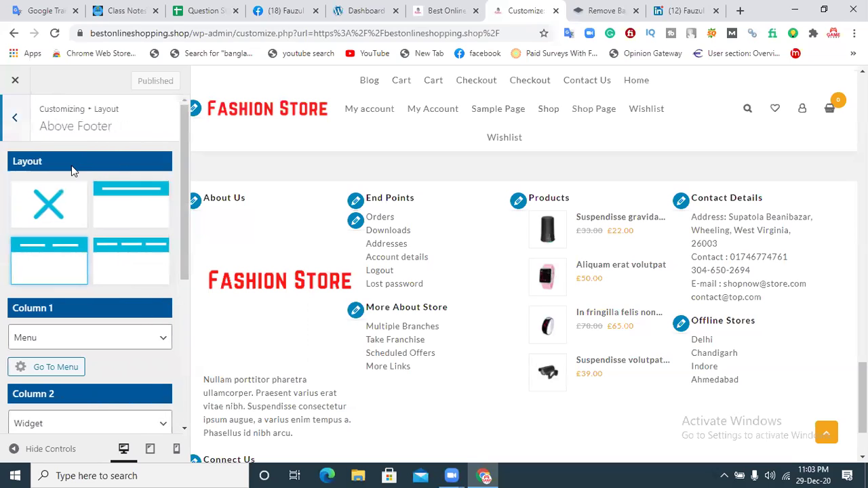
drag(183, 120, 75, 134)
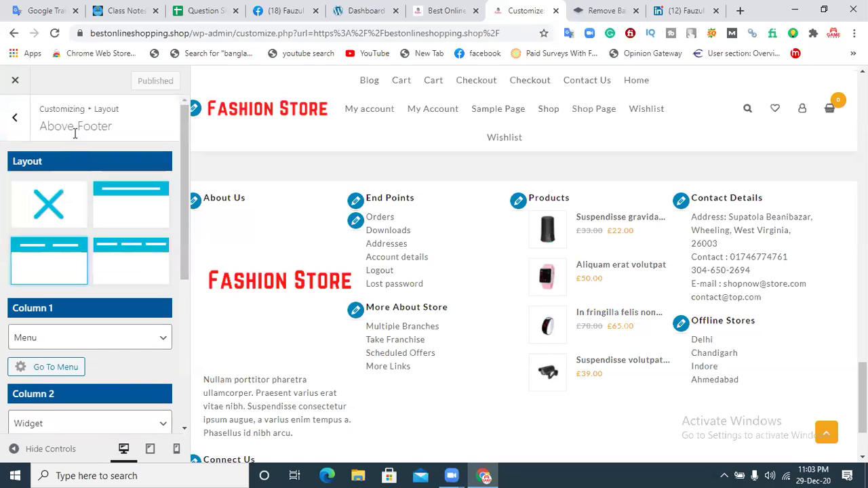
click(17, 119)
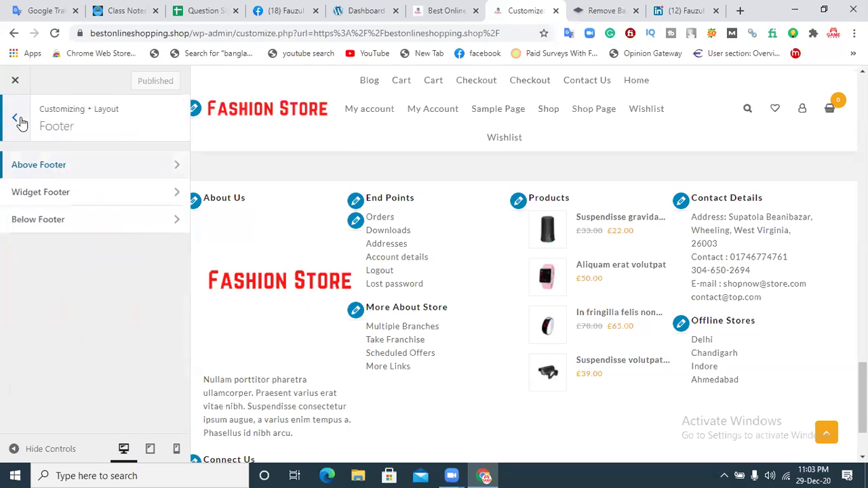
click(47, 196)
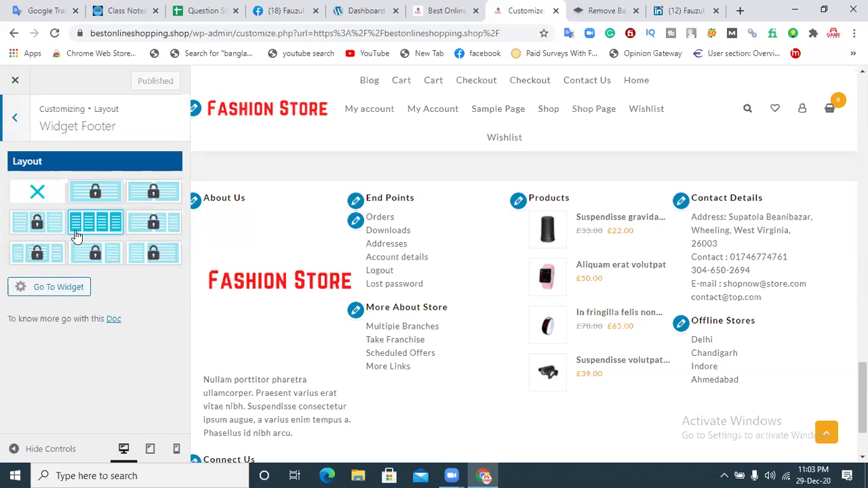
click(17, 118)
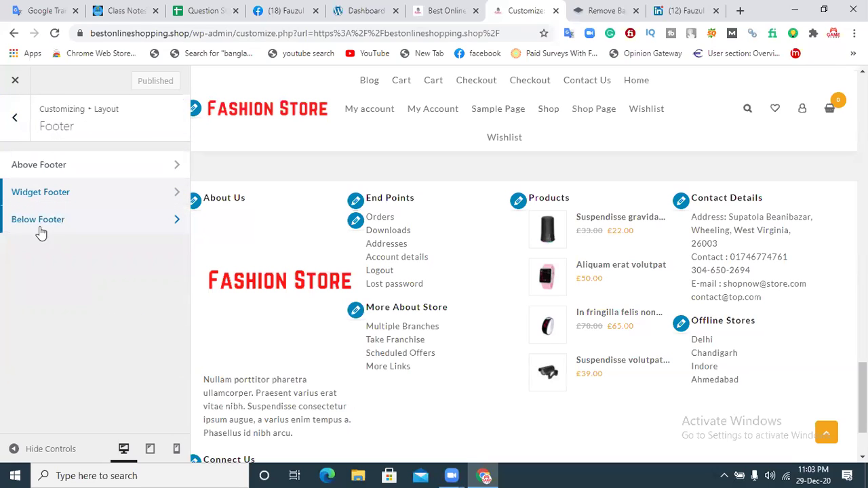
click(39, 226)
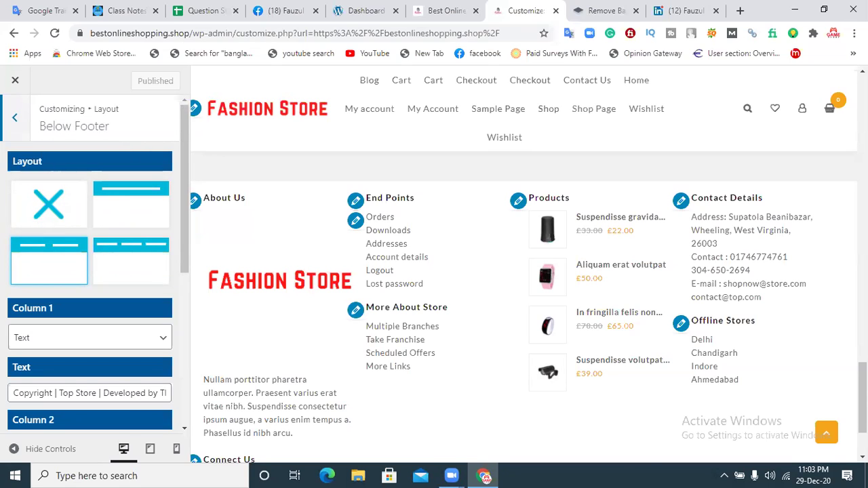
Step: Try the Below Footer layout thumbnails and settle on the single-column layout
drag(862, 400, 862, 420)
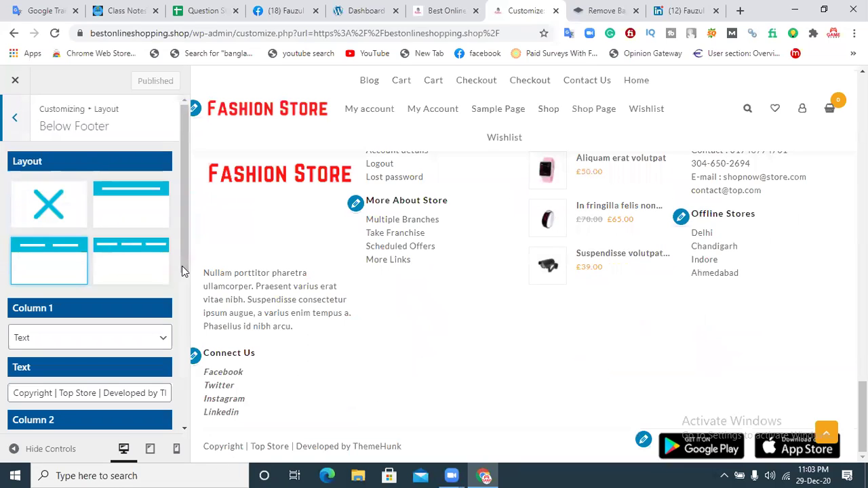
click(121, 262)
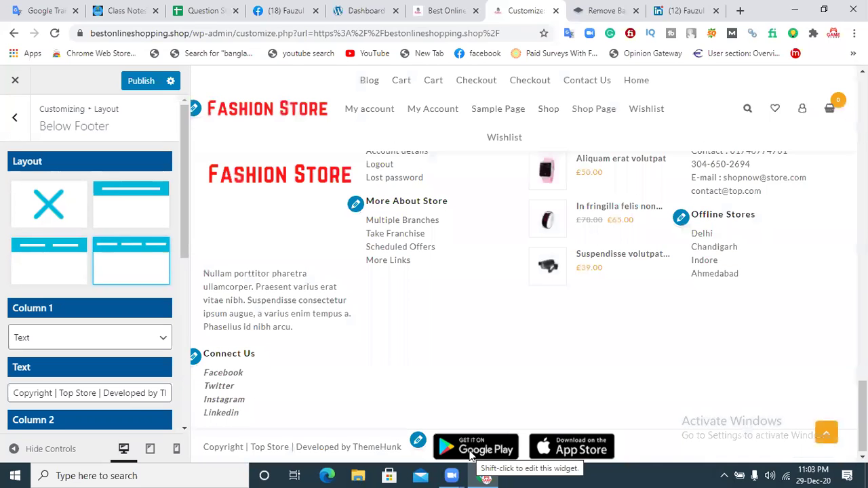
click(144, 215)
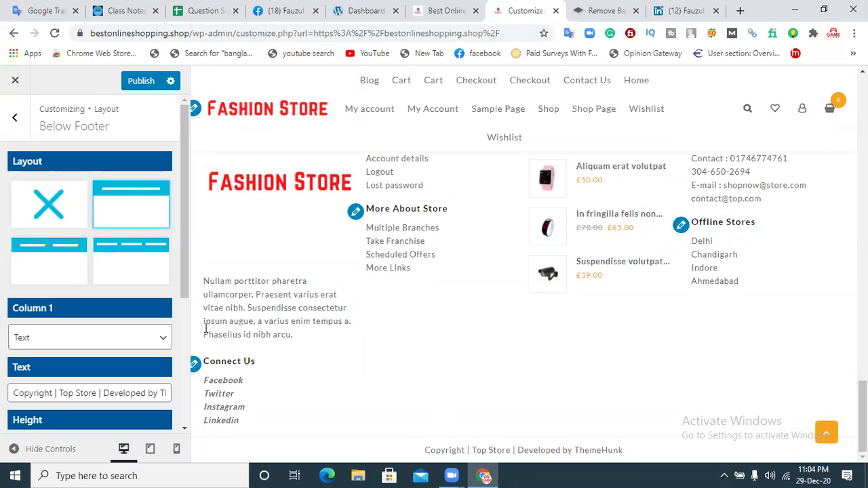
click(157, 265)
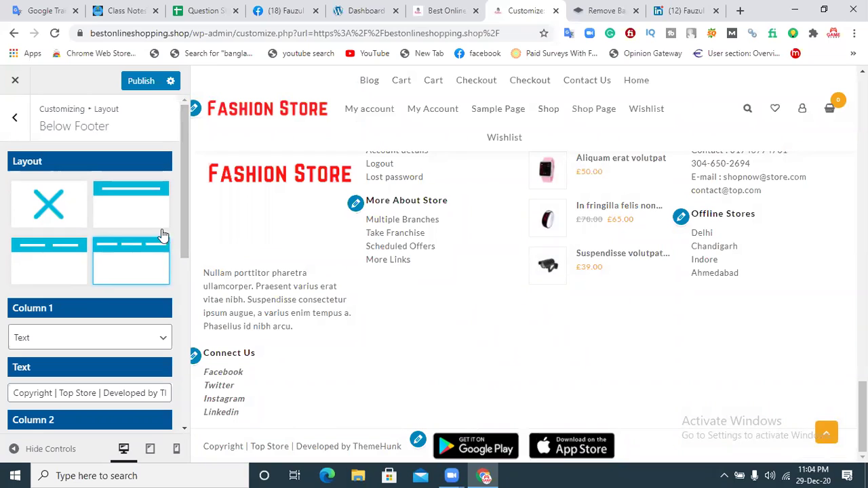
click(145, 208)
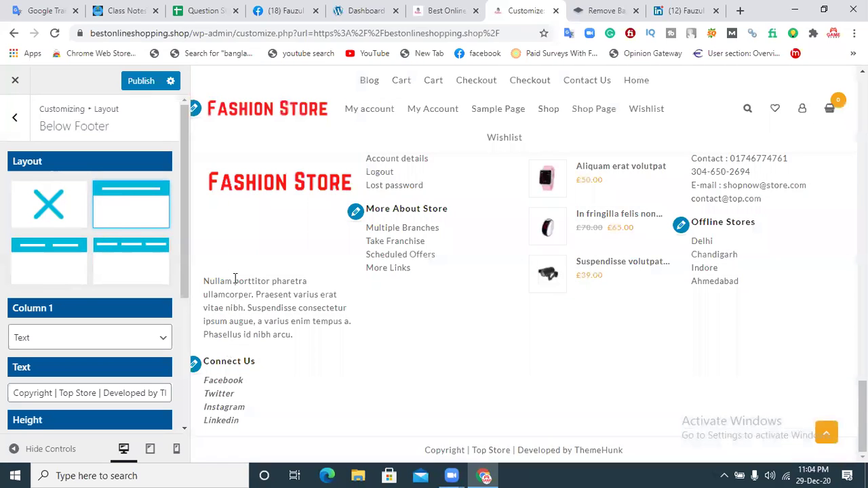
drag(184, 223, 183, 285)
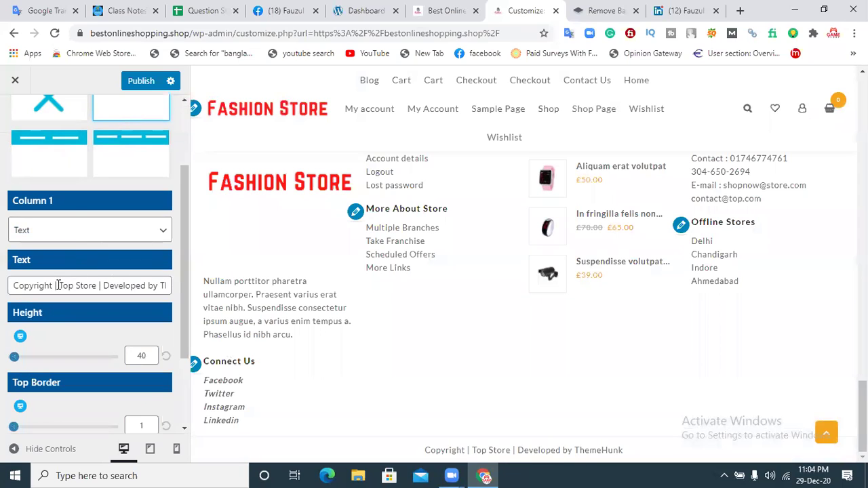
Step: Replace 'Top Store' and 'ThemeHunk' with 'Fashion Store' in the copyright text, and set the bar height to 30
drag(97, 285, 59, 287)
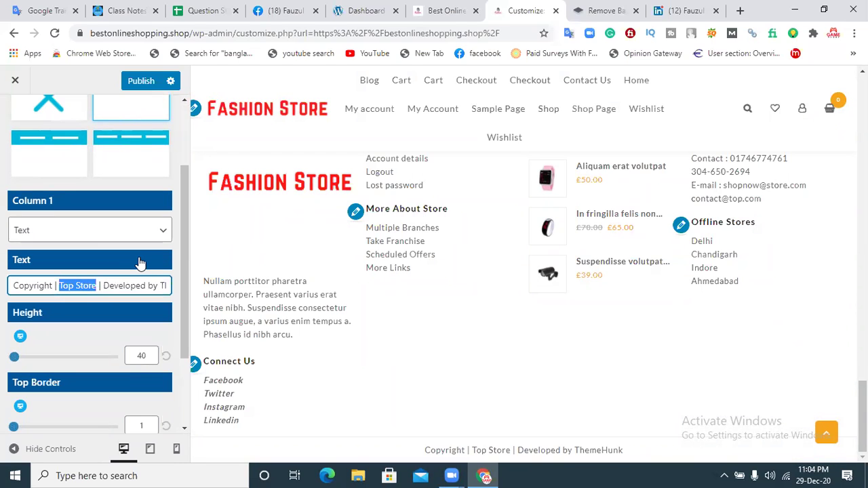
text(Fashion)
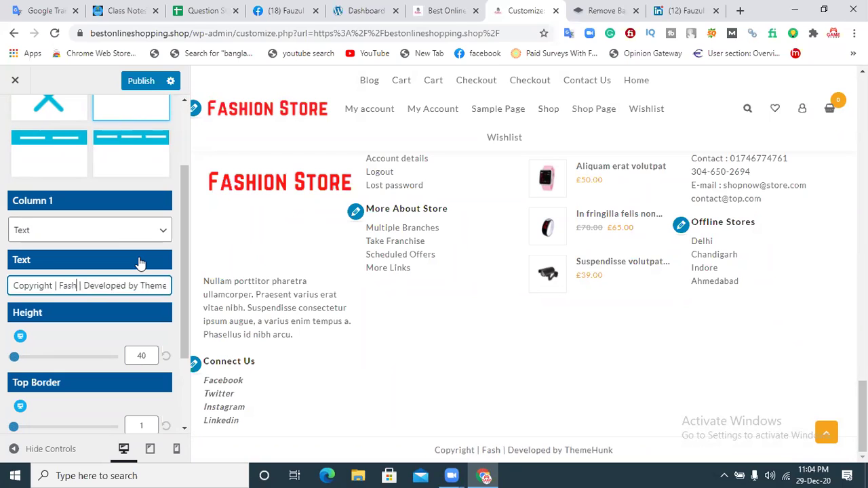
text( Store)
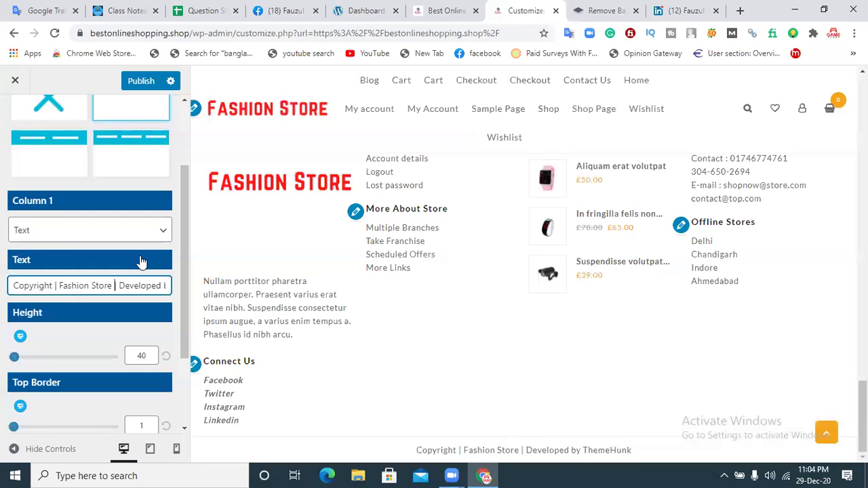
key(End)
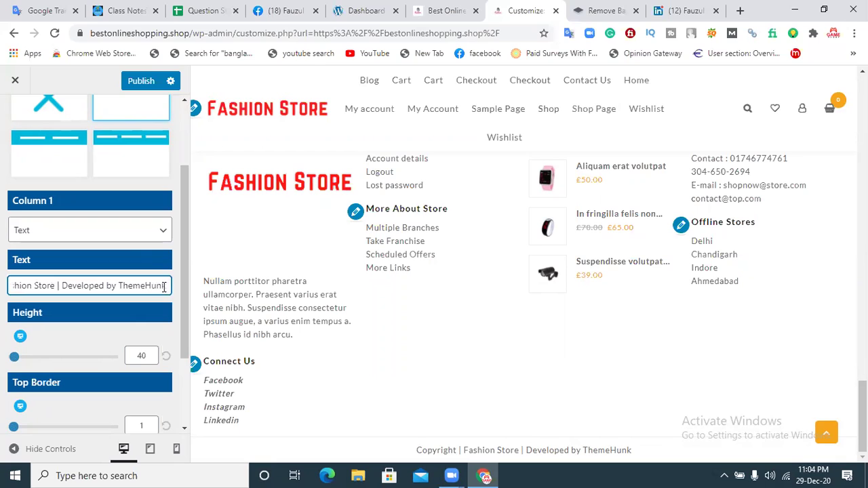
drag(163, 286, 120, 288)
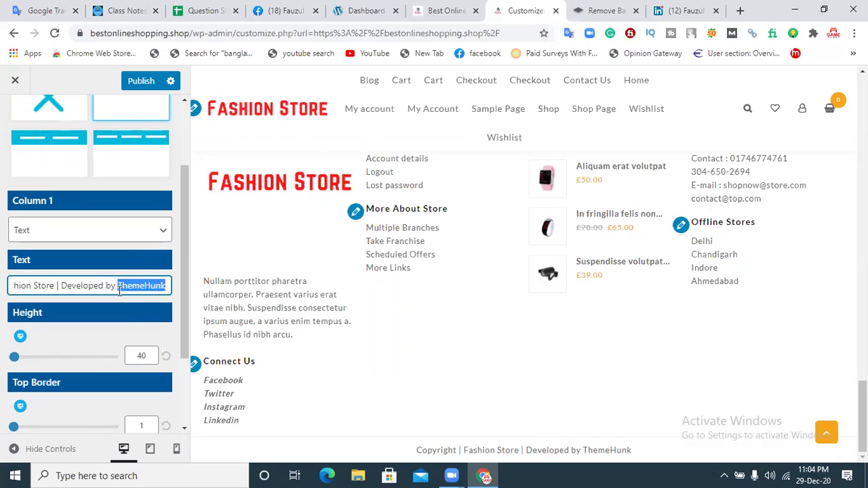
key(BackSpace)
text(Fashion)
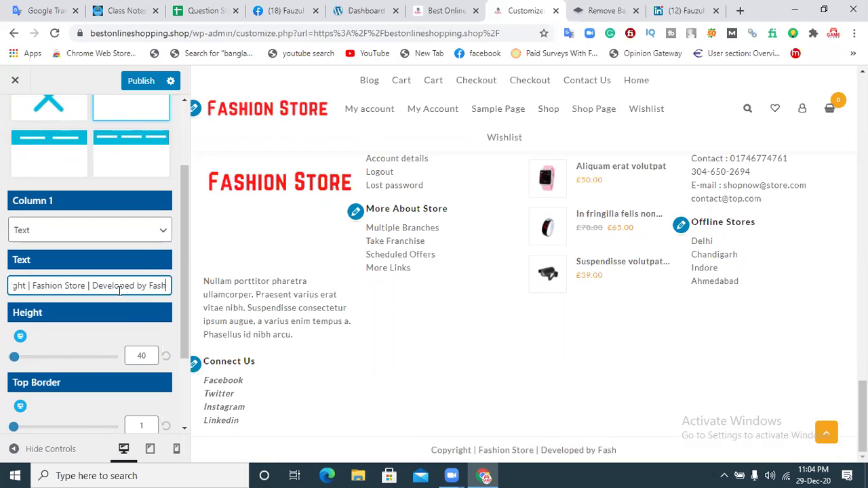
text( Store)
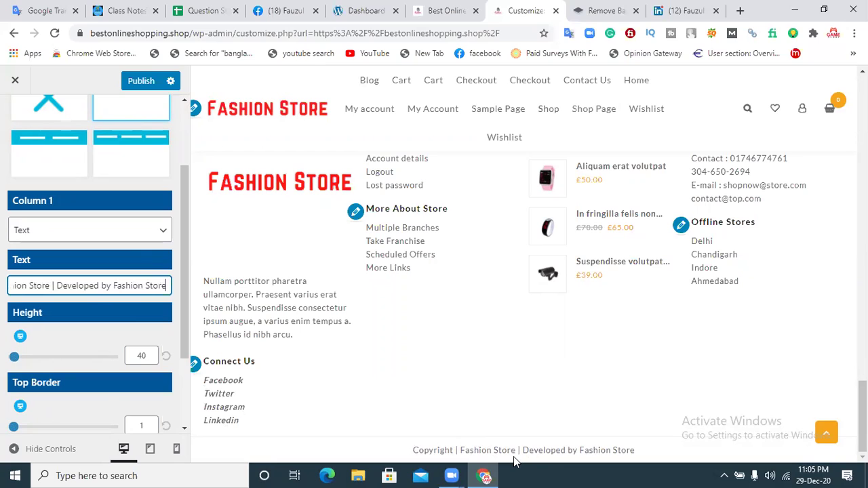
mouse_move(14, 357)
mouse_down()
mouse_move(25, 359)
mouse_move(6, 358)
mouse_up()
Step: Reset the copyright bar height to 40 and set its top border to 12
scroll(817, 440, down, 1)
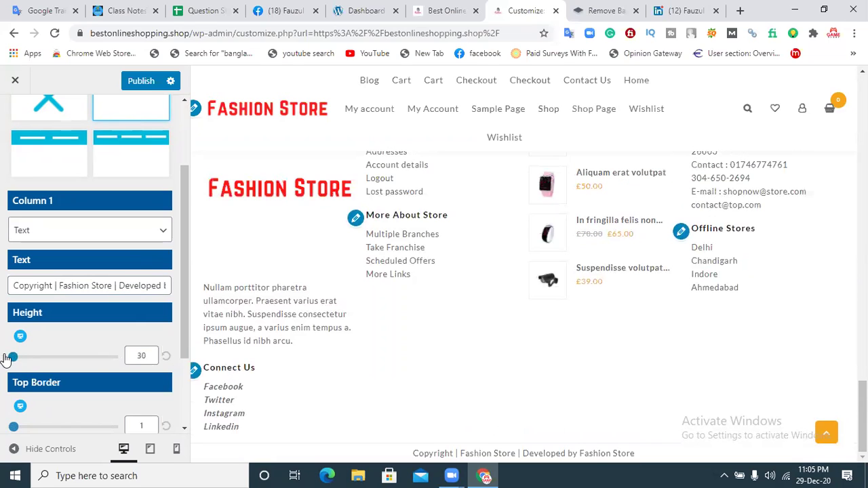
click(166, 357)
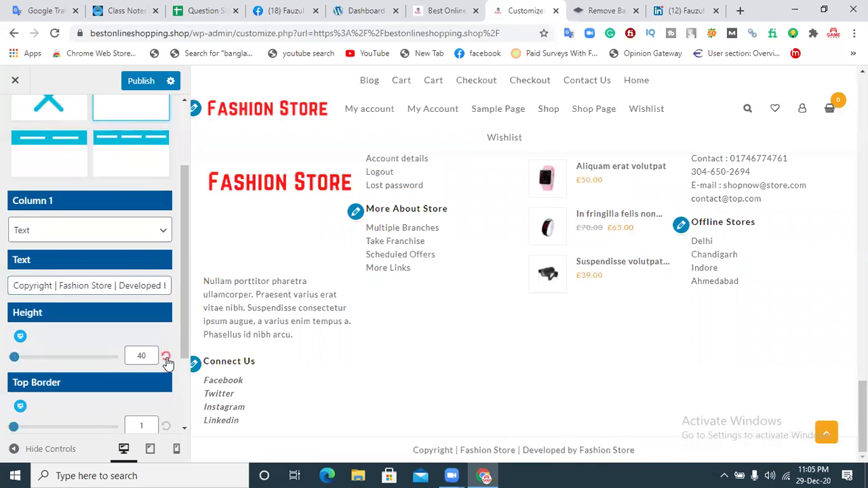
drag(183, 321, 181, 368)
drag(13, 347, 19, 349)
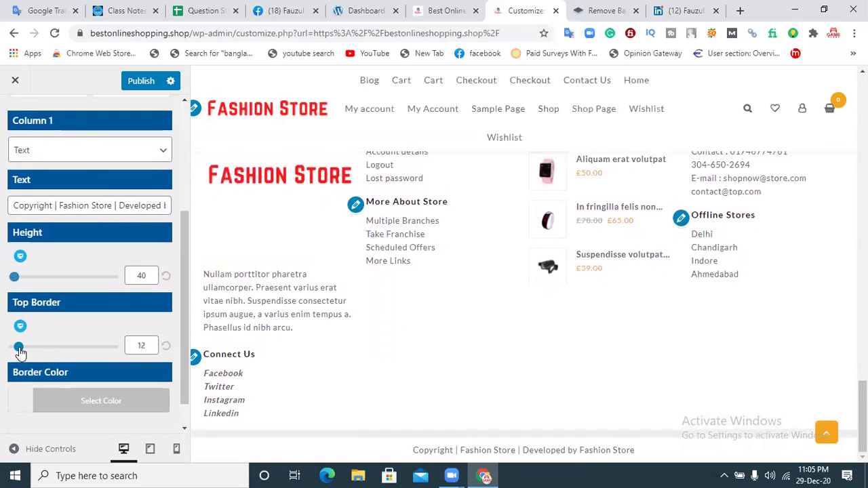
Step: Make the top border pink (#ed005e) and publish the footer changes
click(72, 403)
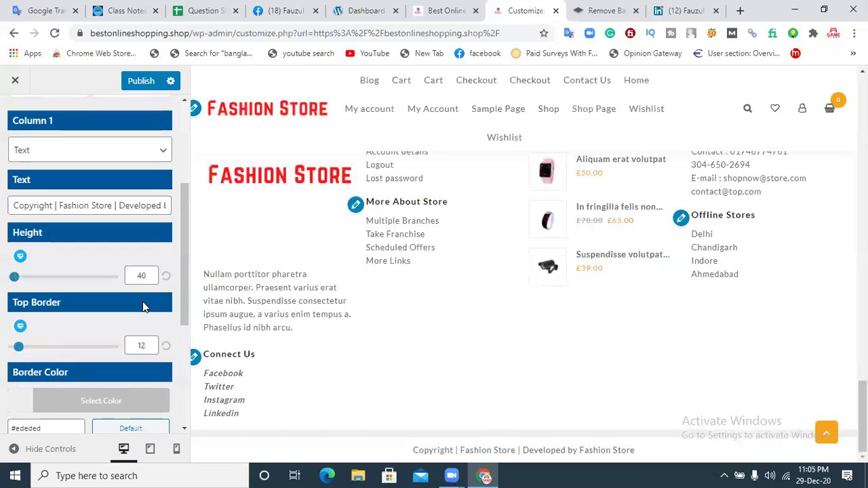
drag(182, 269, 183, 335)
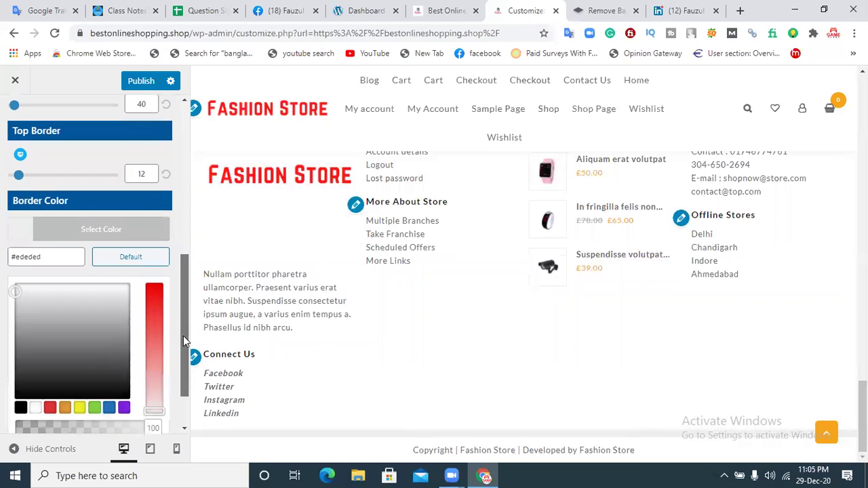
click(155, 286)
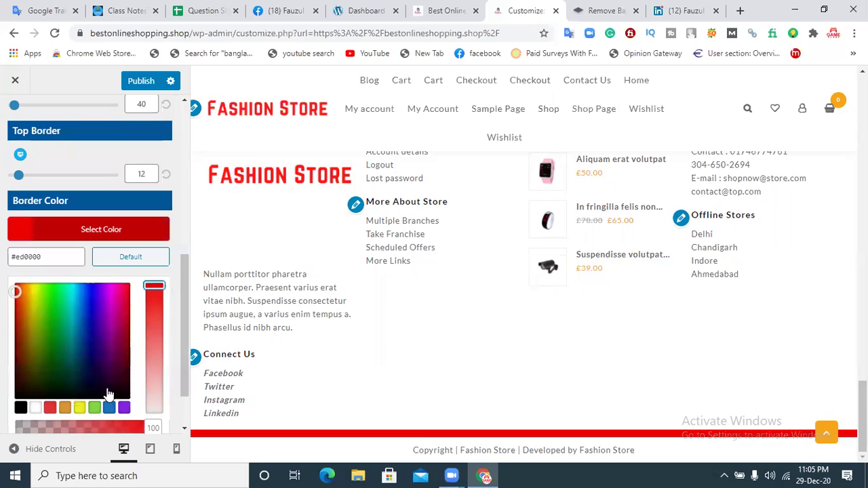
click(118, 311)
drag(120, 306, 123, 293)
click(175, 234)
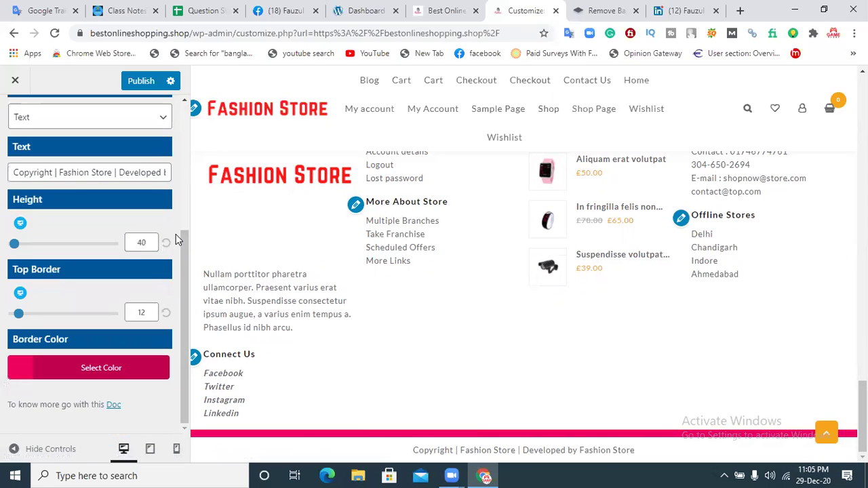
click(150, 81)
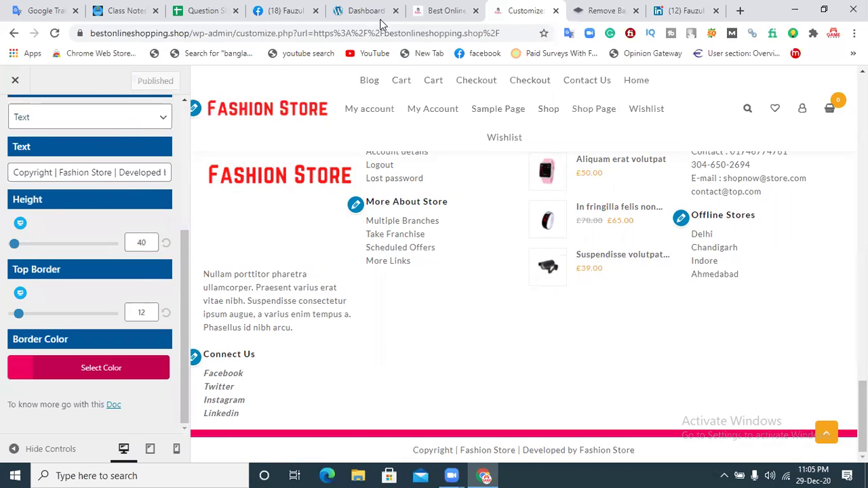
click(444, 11)
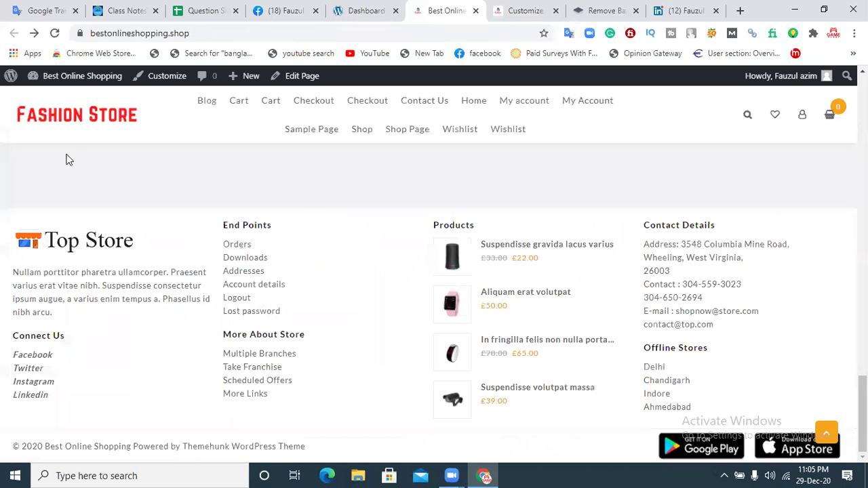
Step: Reload the live storefront to check the pink-bordered Fashion Store copyright bar, then return to the customizer
click(54, 34)
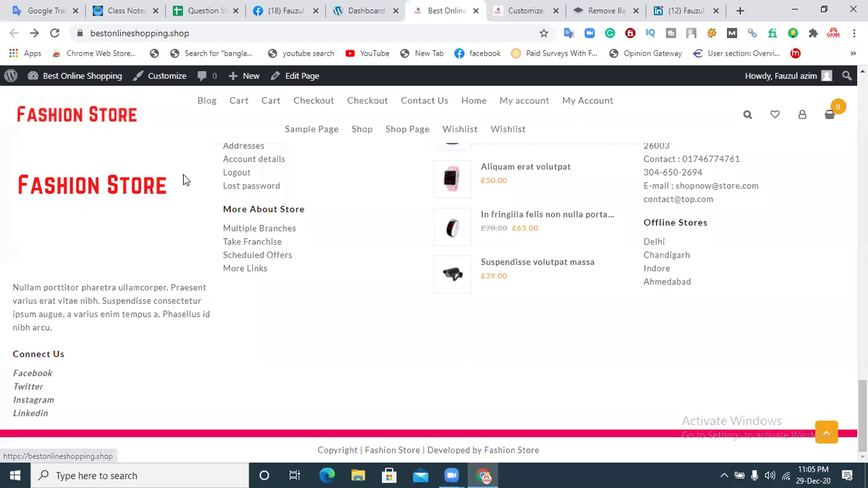
scroll(764, 321, up, 2)
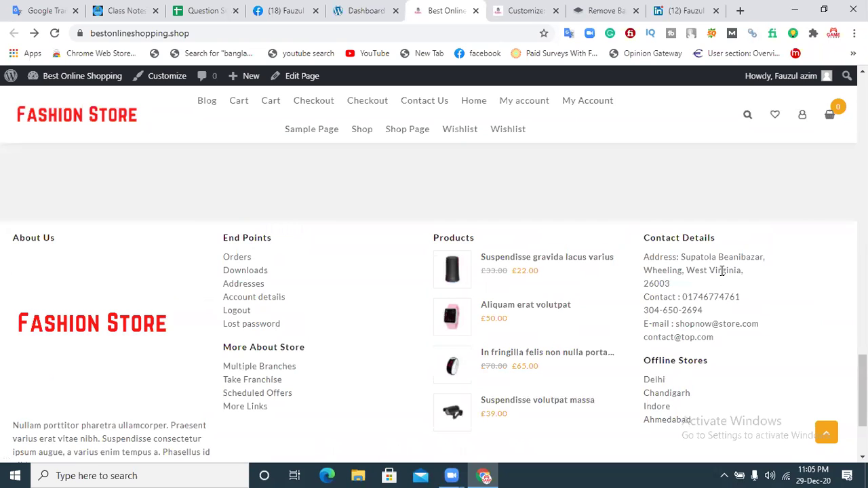
click(526, 8)
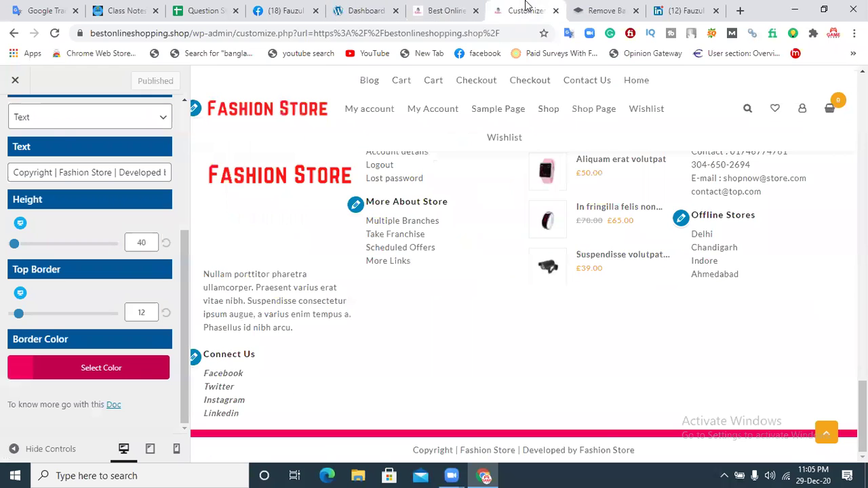
Step: Step back from Below Footer through the Footer and Layout panels, revisiting each, to the main menu
drag(182, 243, 181, 108)
click(20, 123)
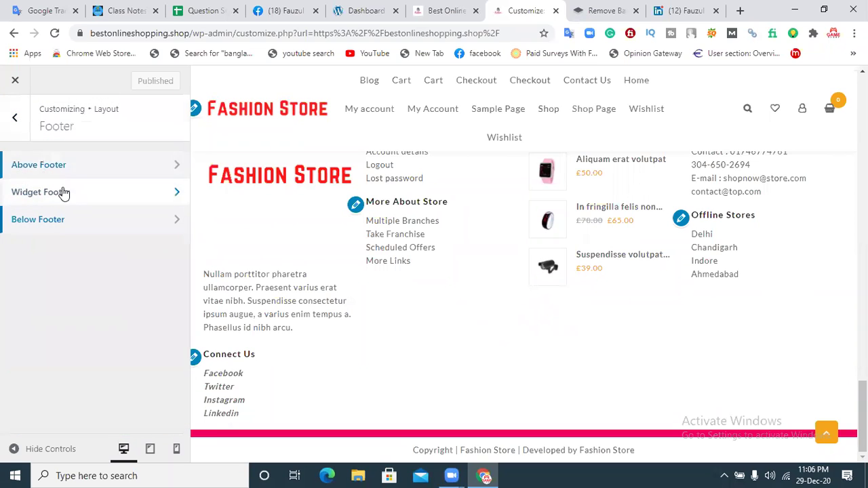
click(16, 119)
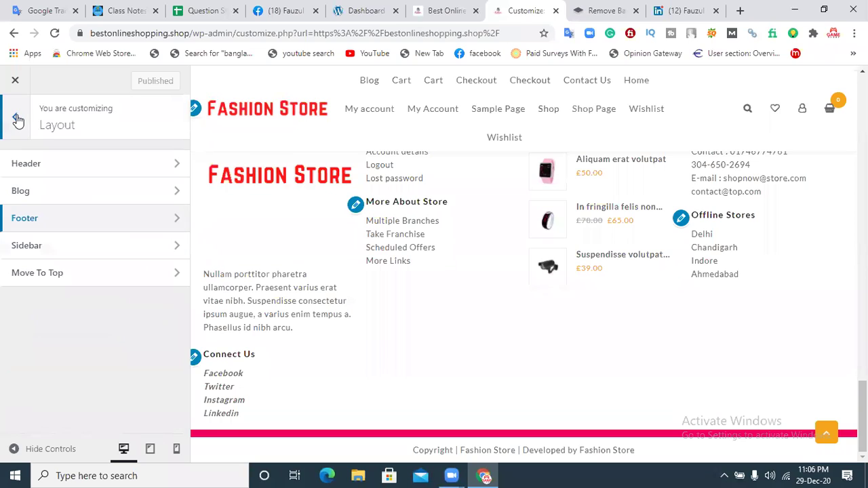
click(38, 224)
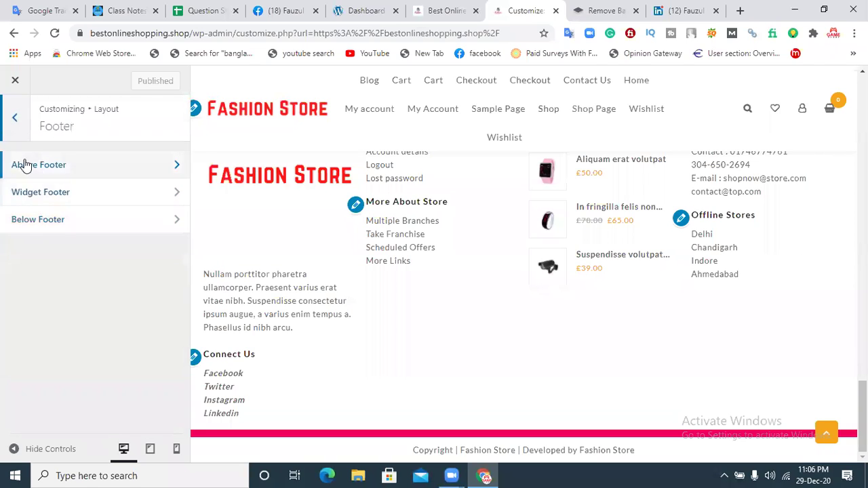
click(22, 126)
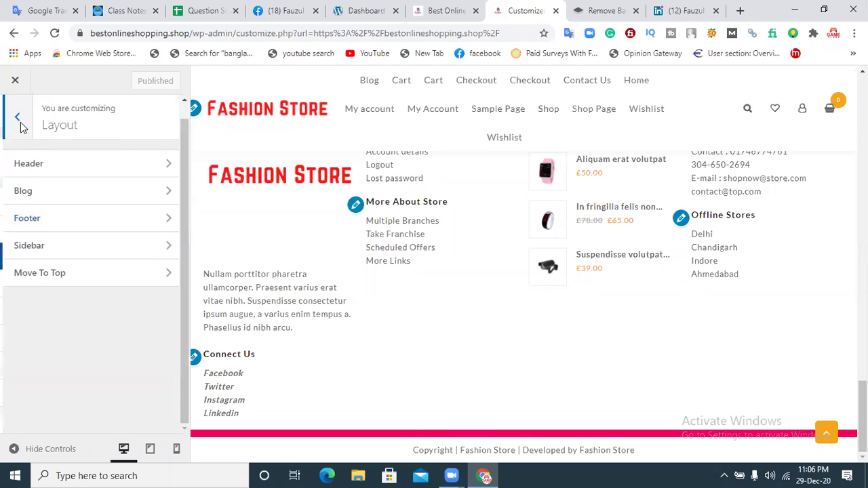
click(16, 120)
click(55, 237)
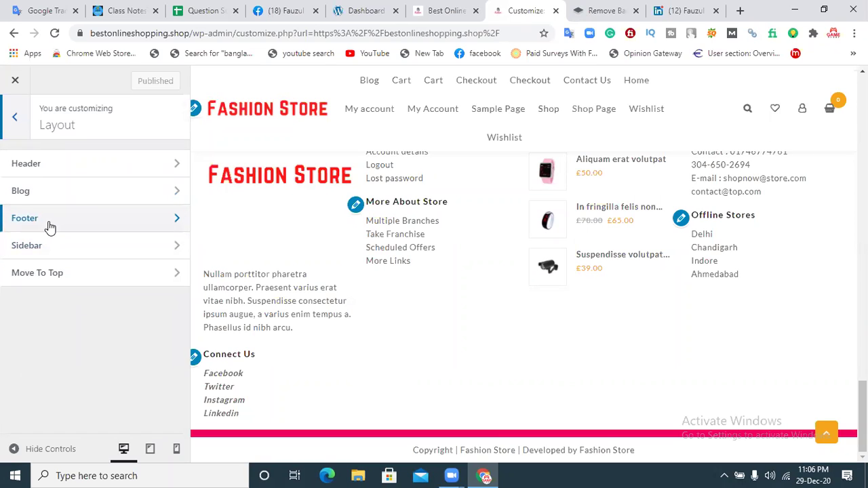
click(8, 120)
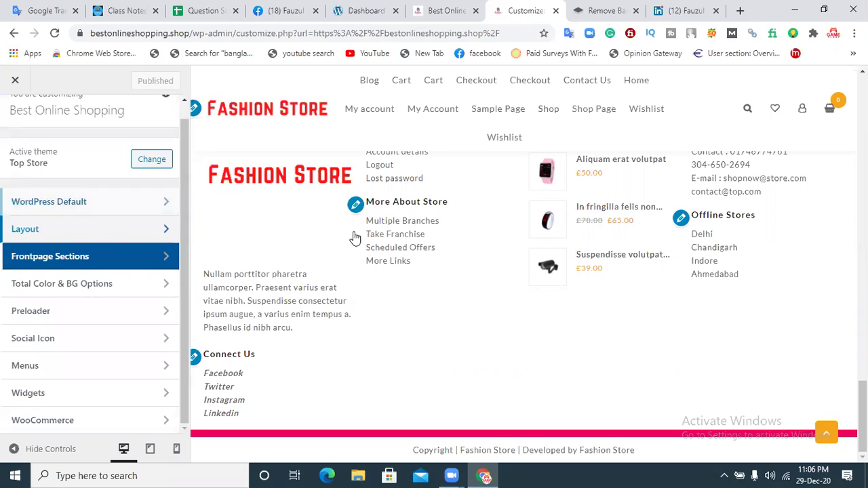
click(28, 230)
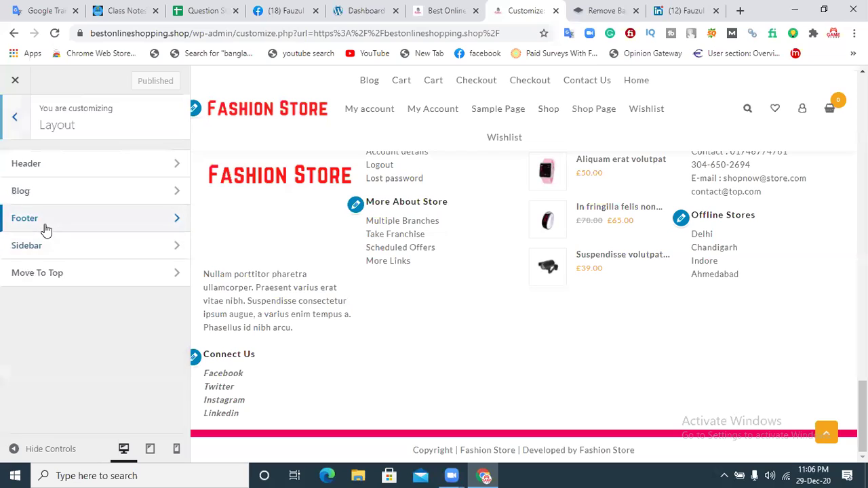
click(45, 230)
click(55, 226)
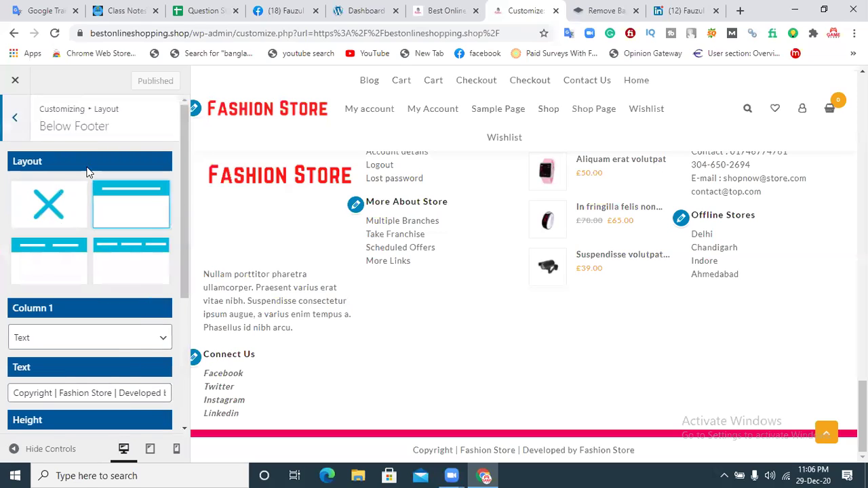
click(15, 118)
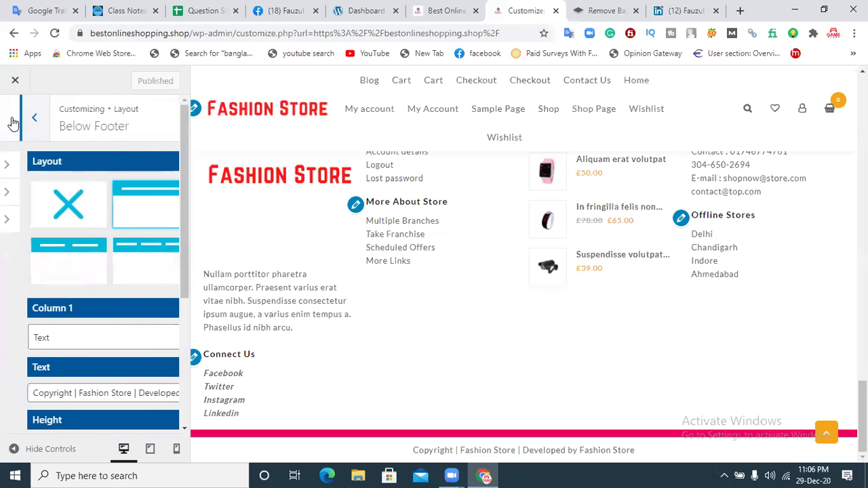
click(13, 119)
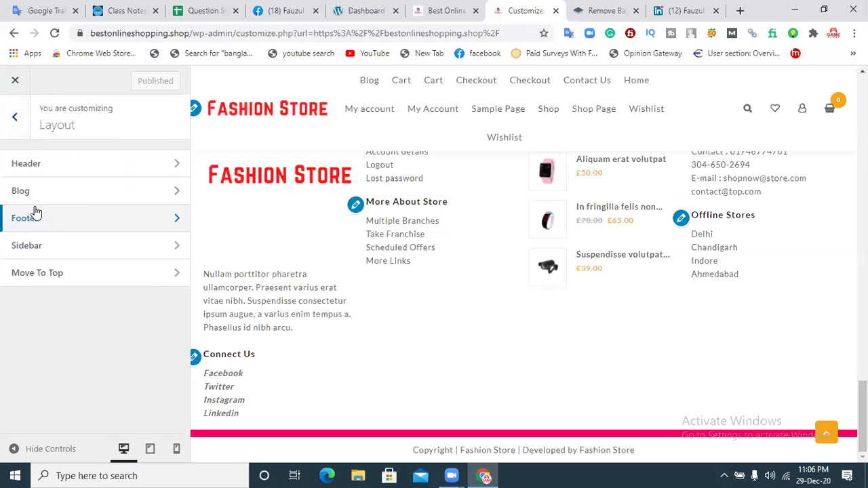
click(14, 119)
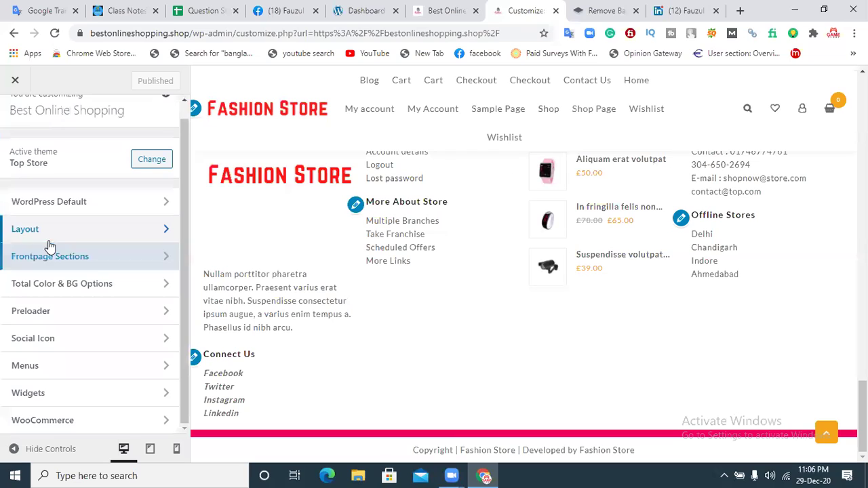
Step: Look at Frontpage Sections, recheck Layout > Footer > Below Footer, then return to the main menu
click(75, 257)
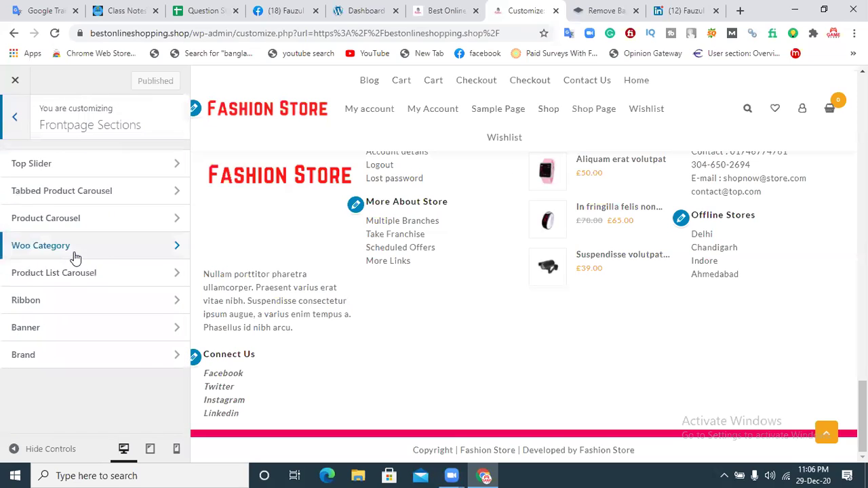
click(12, 121)
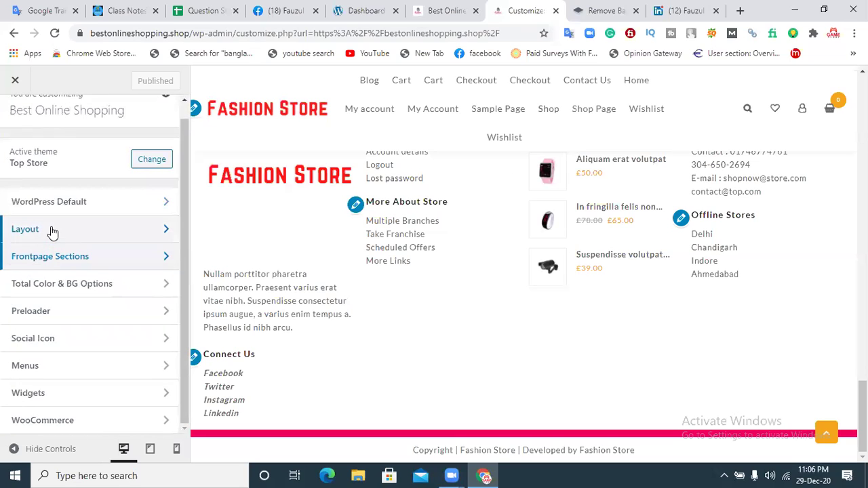
click(52, 233)
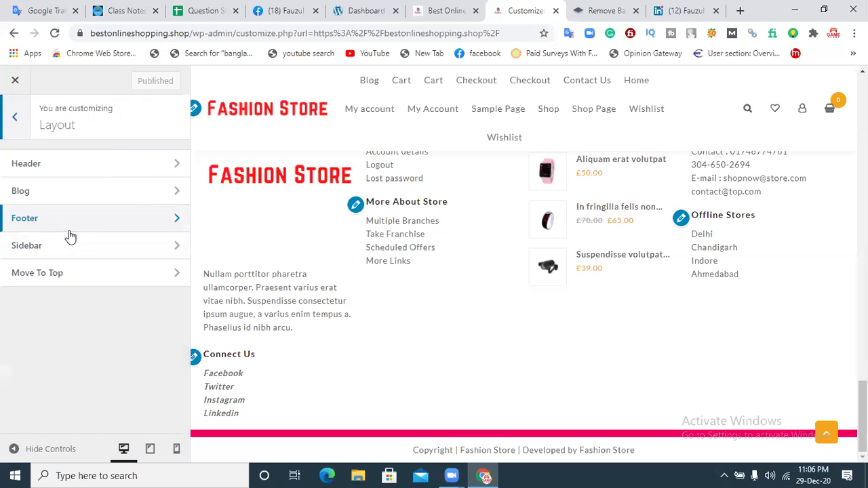
click(75, 231)
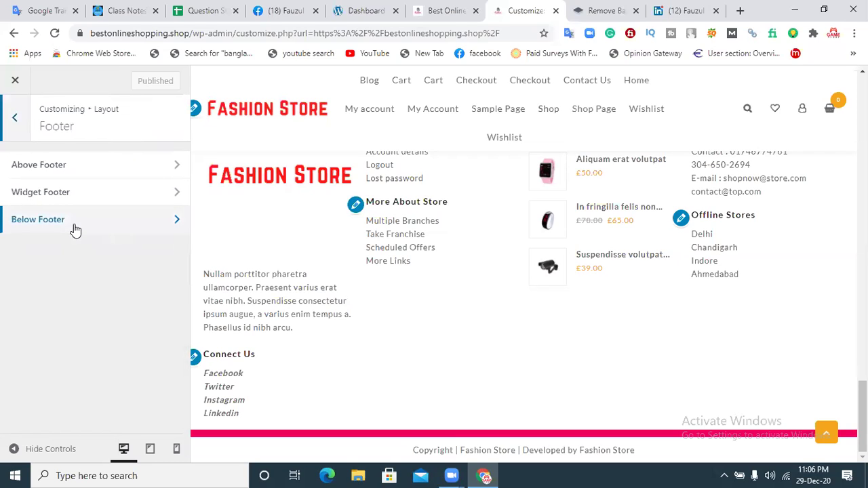
click(16, 125)
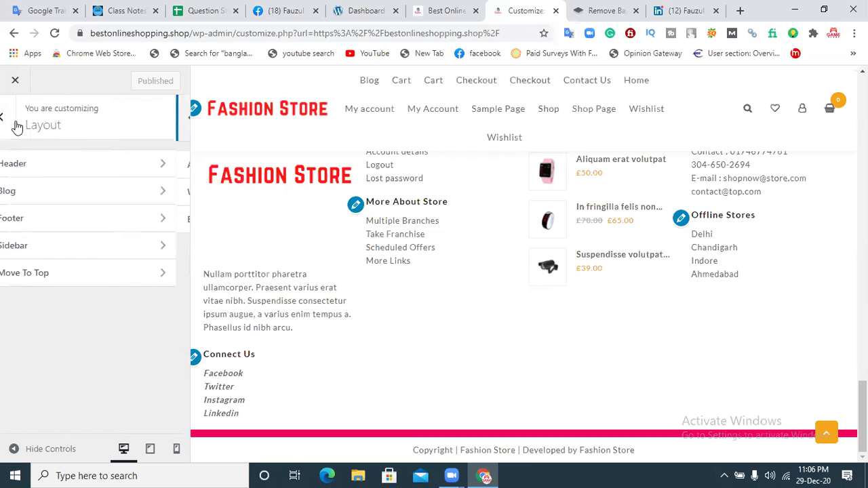
click(46, 225)
click(51, 224)
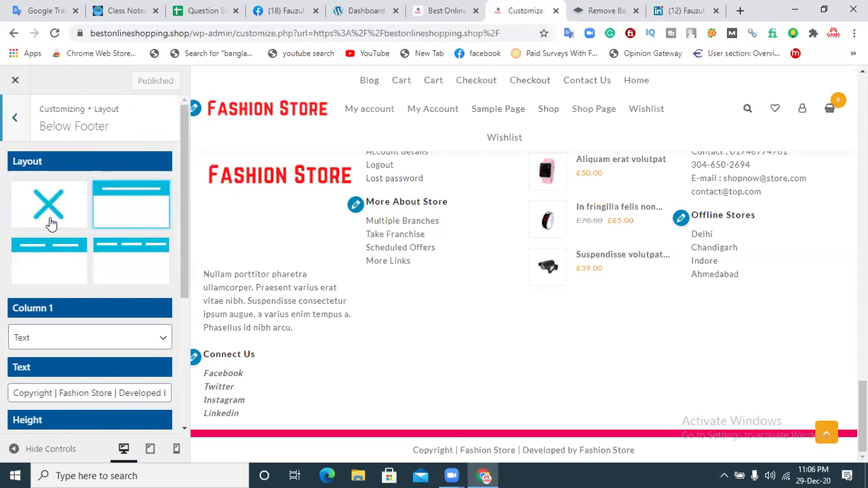
click(14, 119)
click(13, 120)
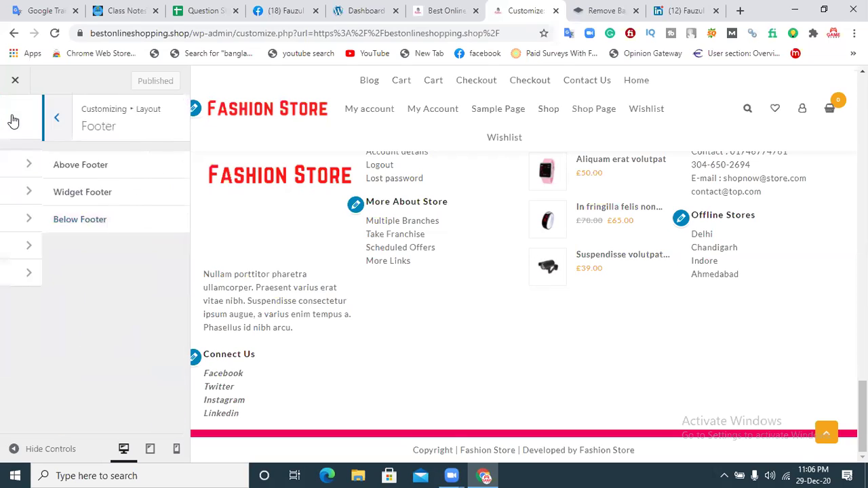
click(12, 120)
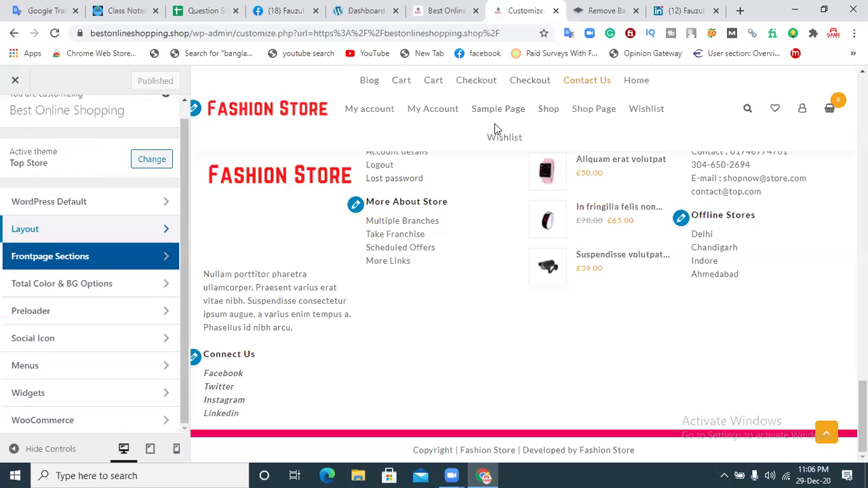